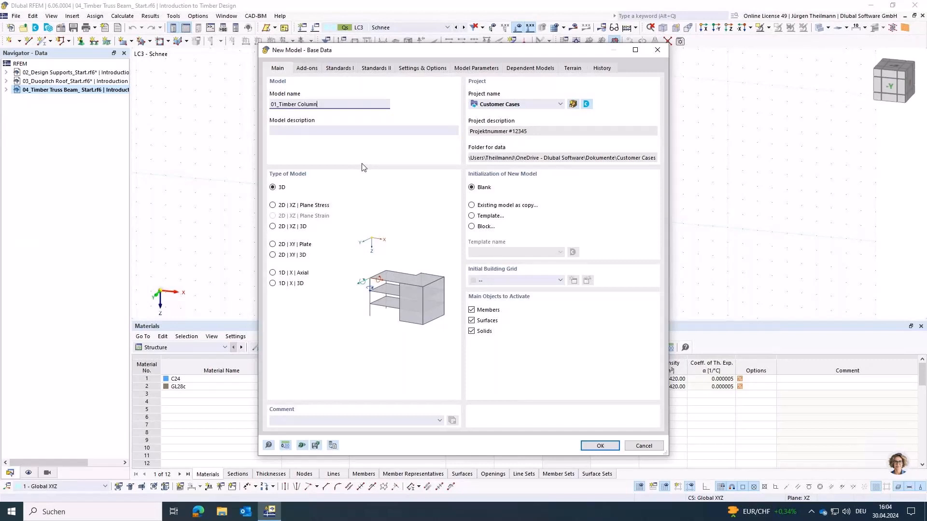
# Step: Assign the new 01_Timber Column model to the Introduction to Timber Design project under Schulungen
pyautogui.press('Tab')
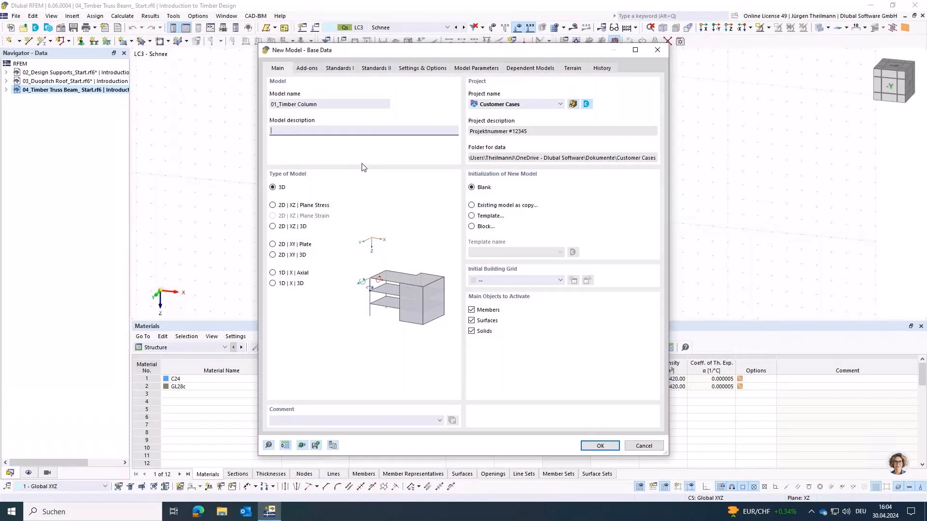
pyautogui.click(554, 105)
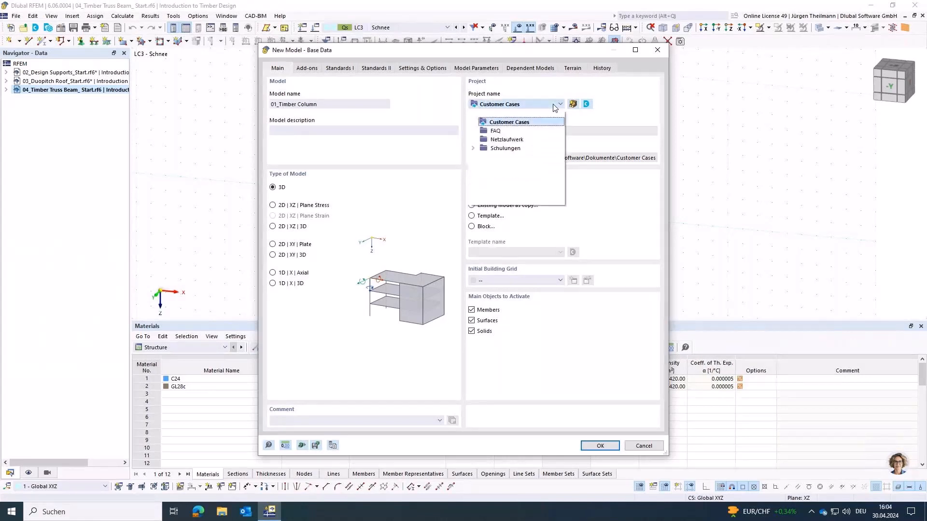
pyautogui.click(473, 149)
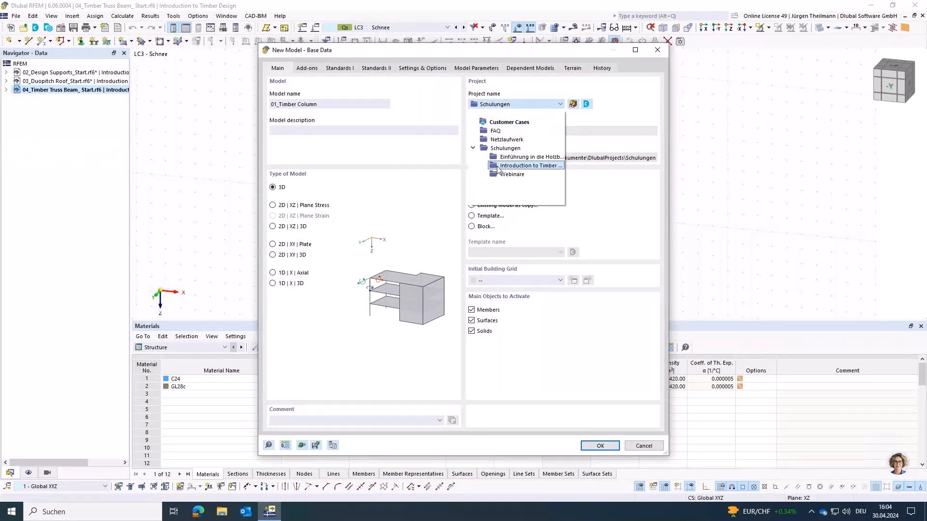
pyautogui.click(497, 165)
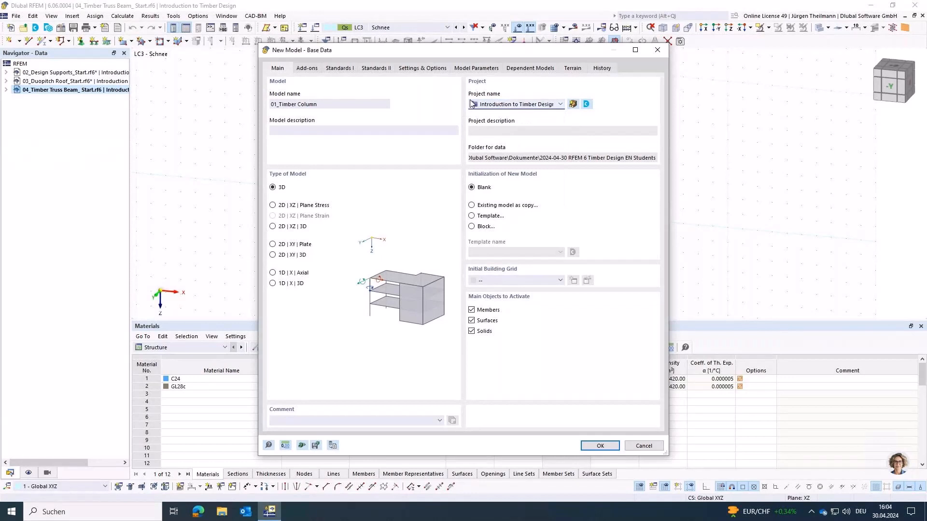
# Step: Activate the Timber Design add-on, set the load case classification and combination standard to EN 1990 | Timber, and create the model
pyautogui.click(306, 69)
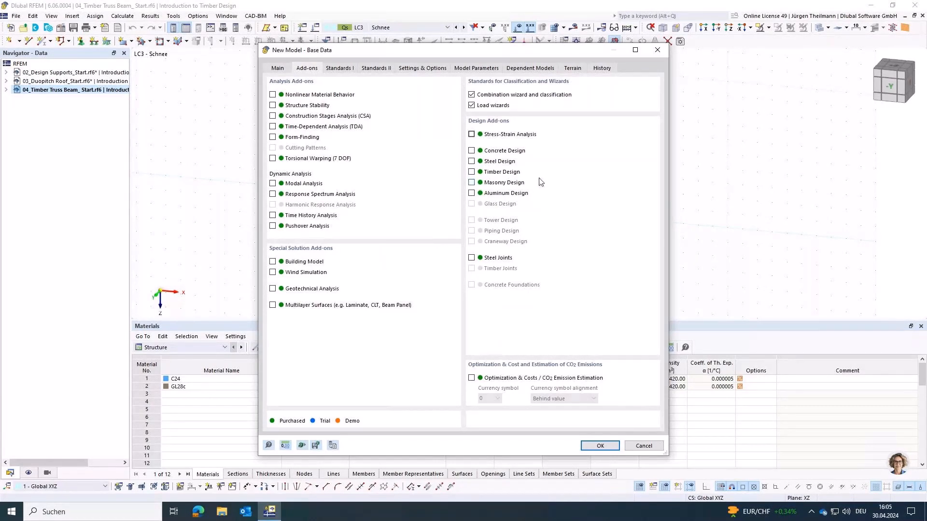
pyautogui.click(472, 173)
pyautogui.click(339, 69)
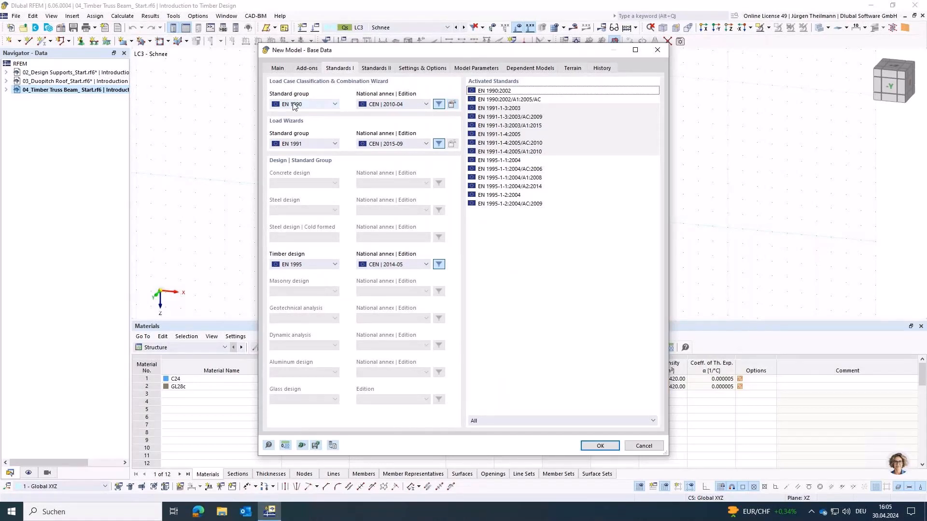
pyautogui.click(334, 104)
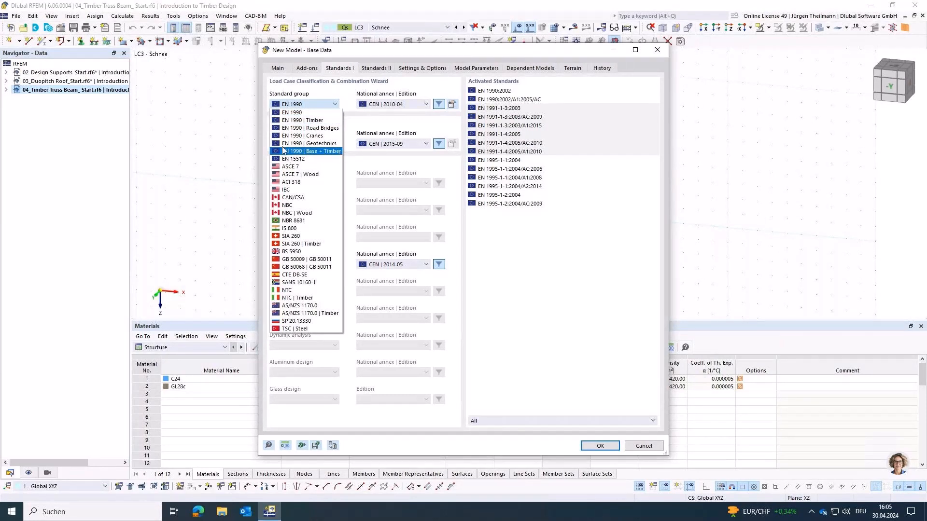
pyautogui.click(278, 121)
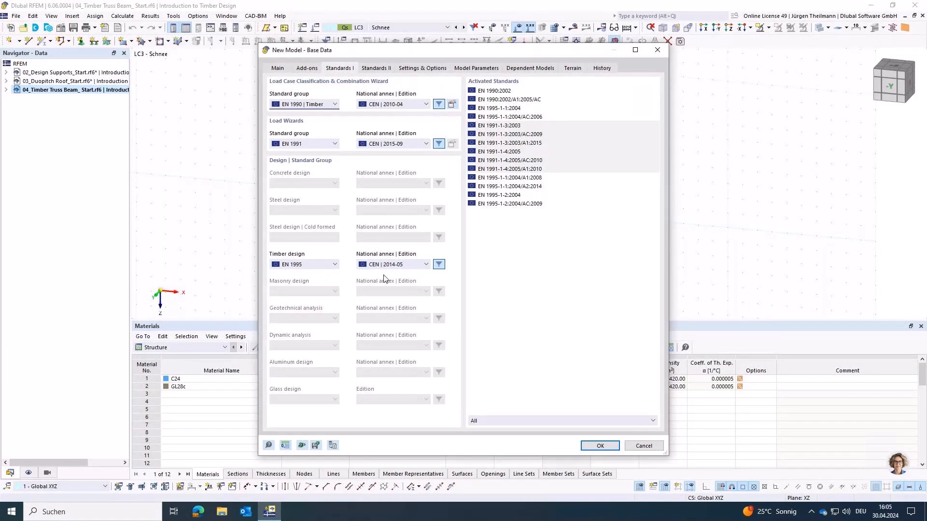
pyautogui.click(589, 447)
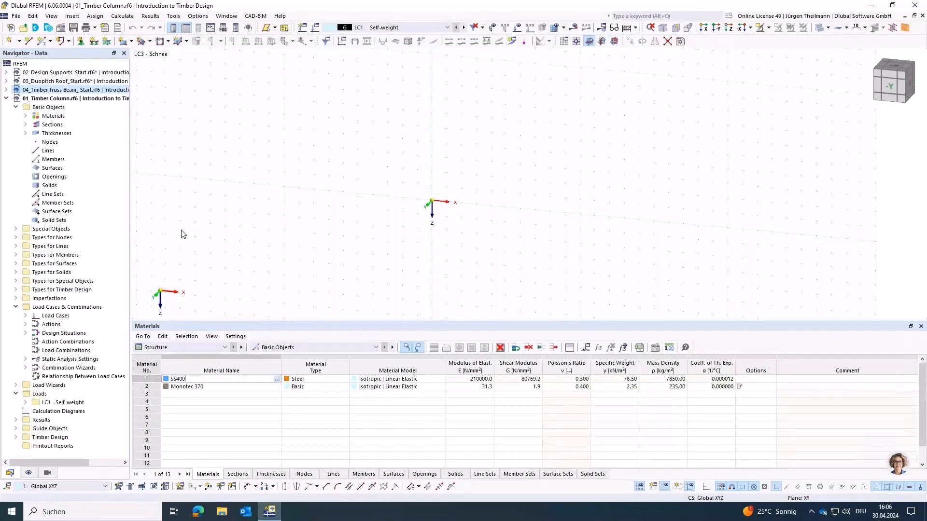
# Step: Delete all predefined materials from the 01_Timber Column model
pyautogui.click(26, 116)
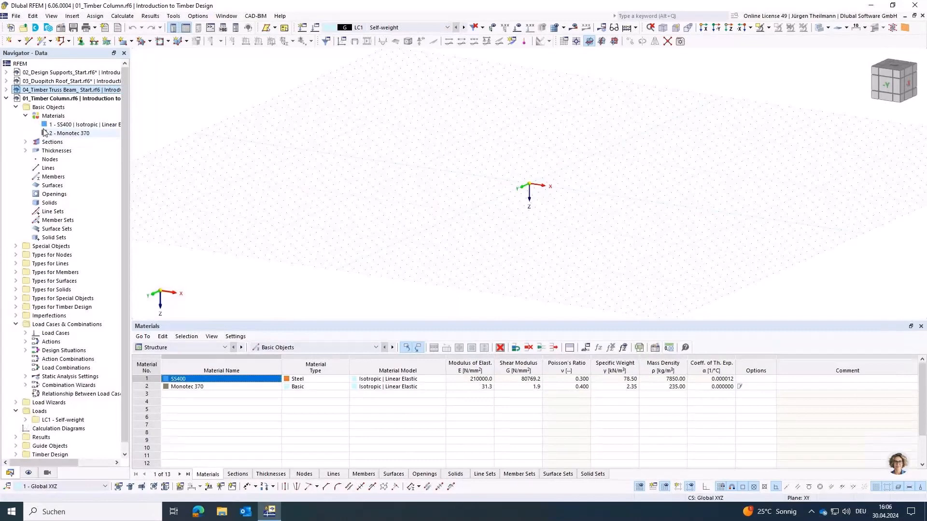
pyautogui.rightClick(45, 116)
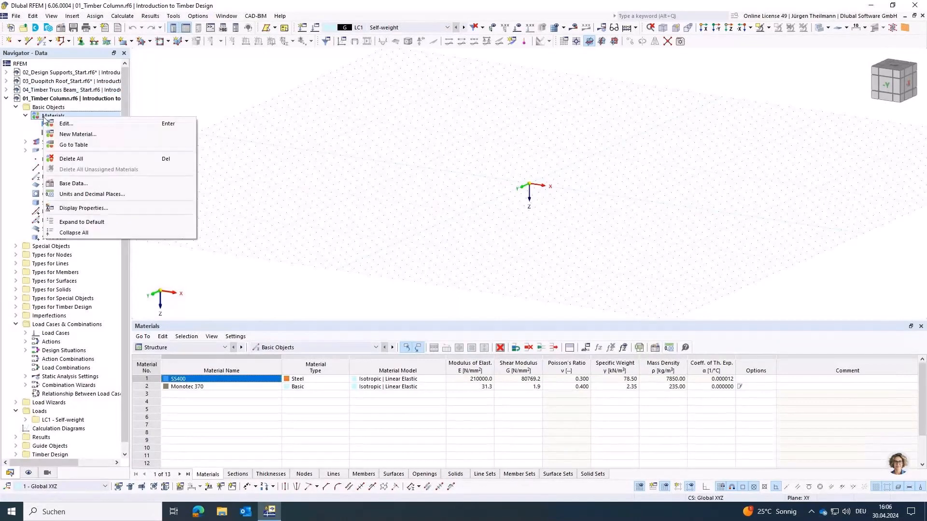
pyautogui.click(89, 163)
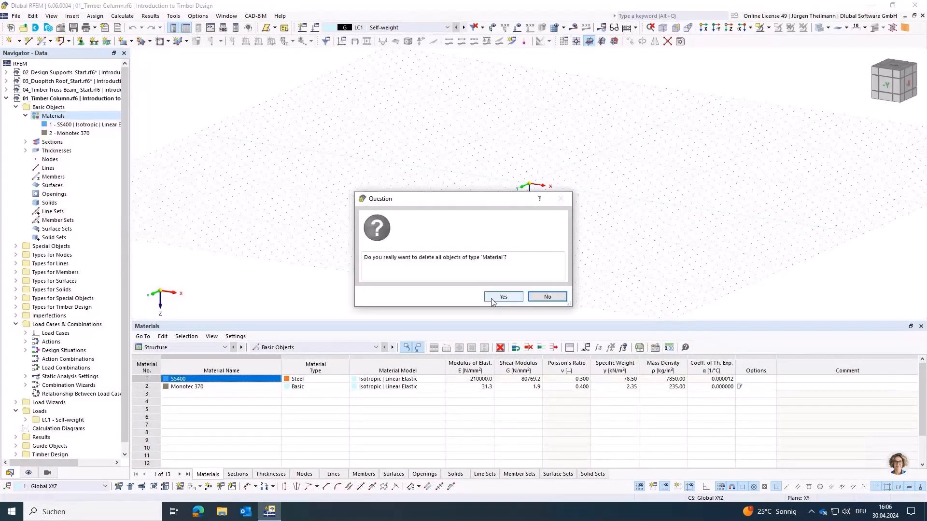
pyautogui.click(490, 295)
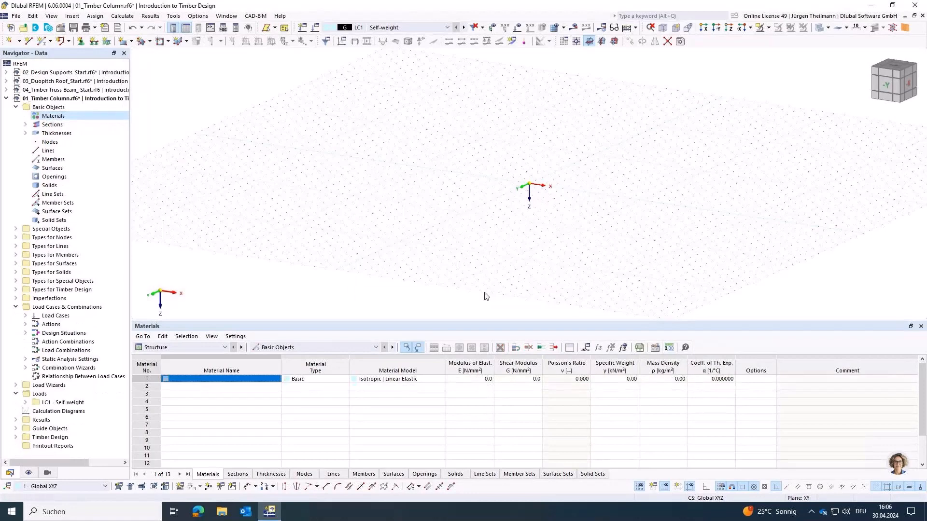
# Step: Delete all predefined sections and thicknesses from the 01_Timber Column model
pyautogui.click(25, 124)
pyautogui.rightClick(53, 126)
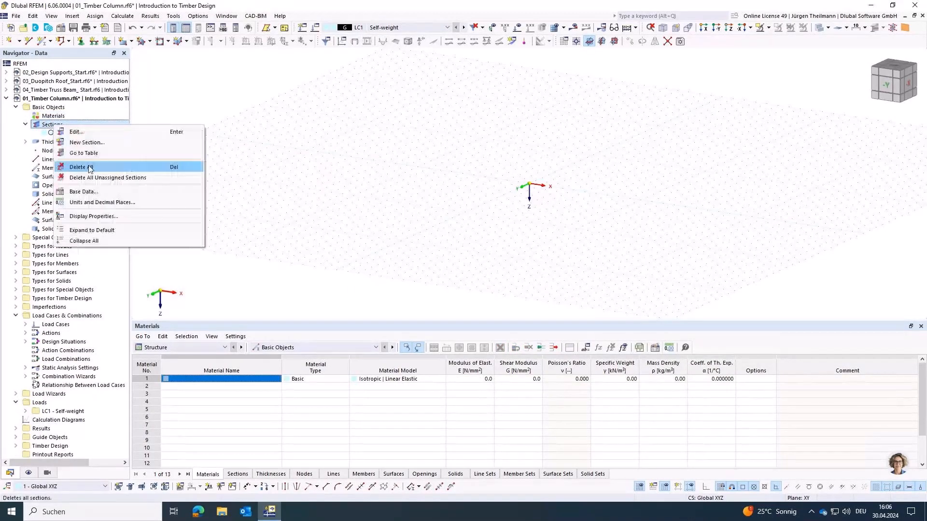
pyautogui.click(88, 170)
pyautogui.click(505, 297)
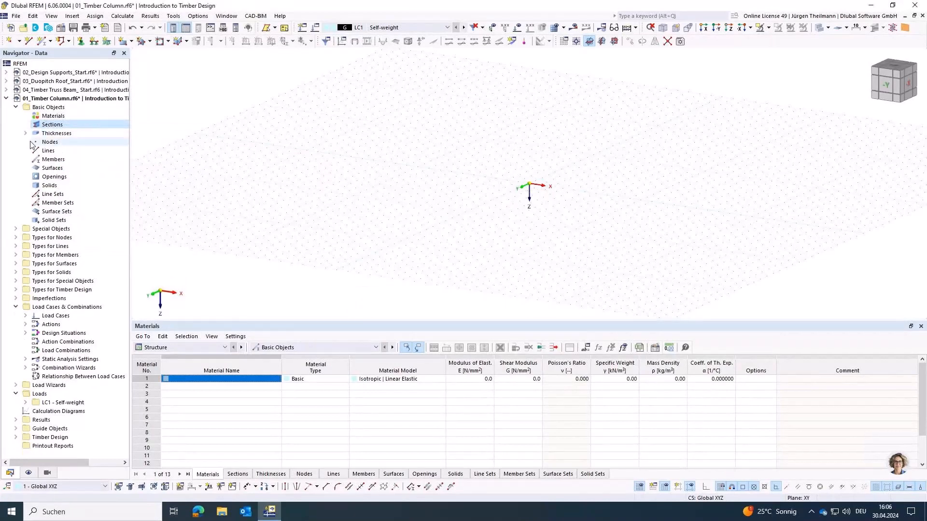
pyautogui.rightClick(53, 133)
pyautogui.click(89, 177)
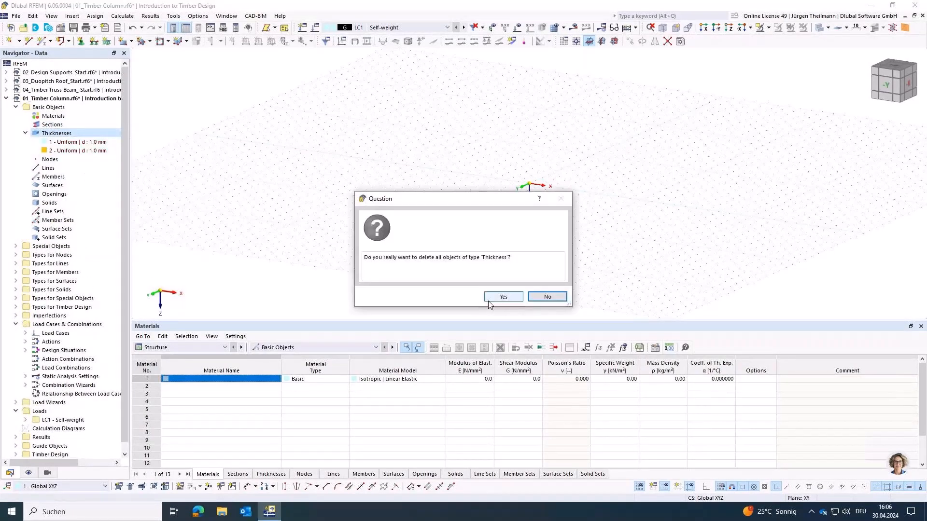
pyautogui.click(502, 297)
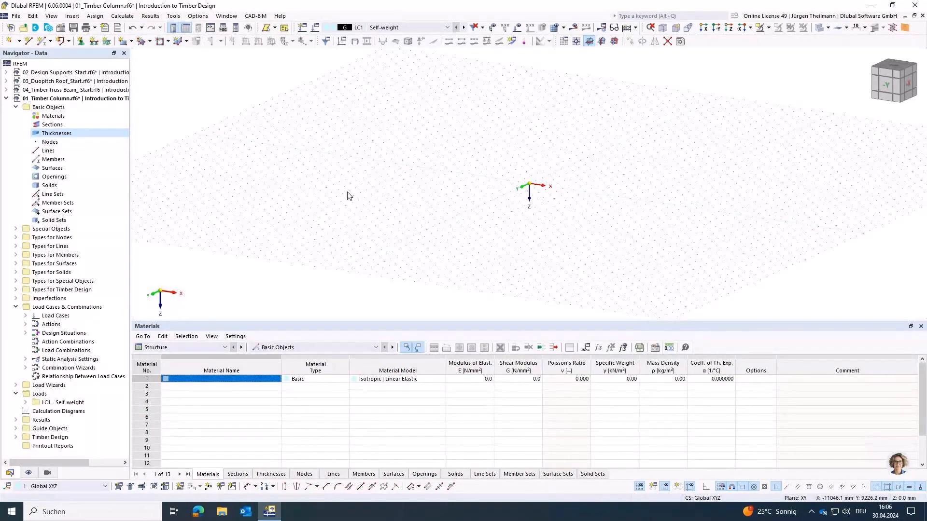
# Step: Start a single beam member perpendicular to the work plane and create a new Parametric - Massive I section for its start
pyautogui.moveTo(523, 203); pyautogui.dragTo(453, 242, button='middle')
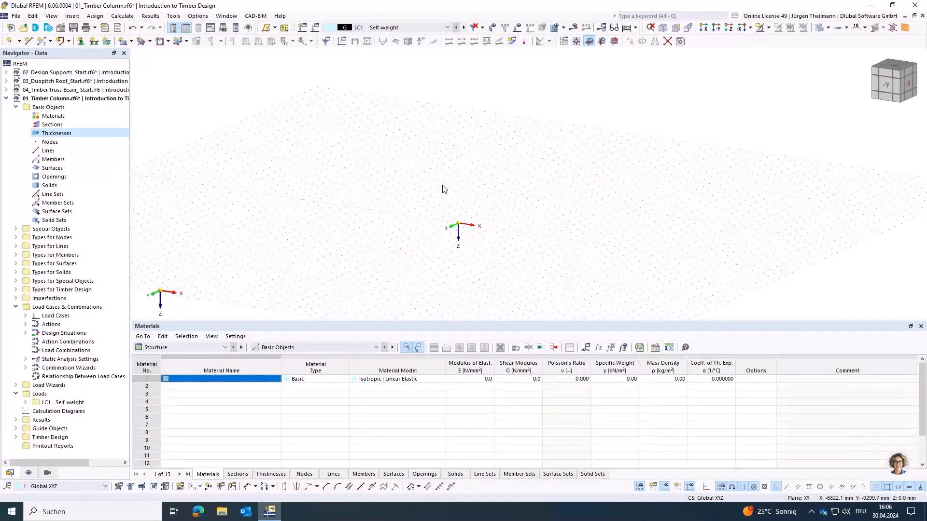
pyautogui.click(50, 42)
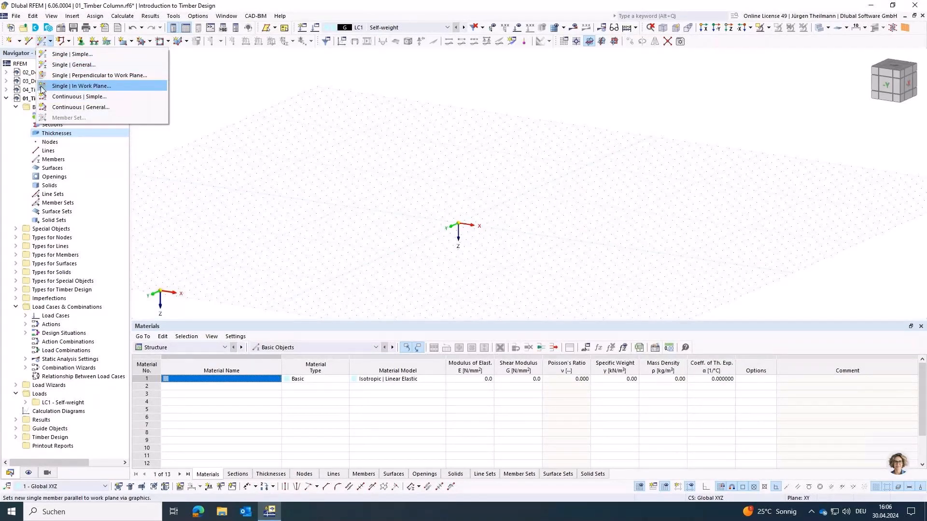
pyautogui.click(111, 76)
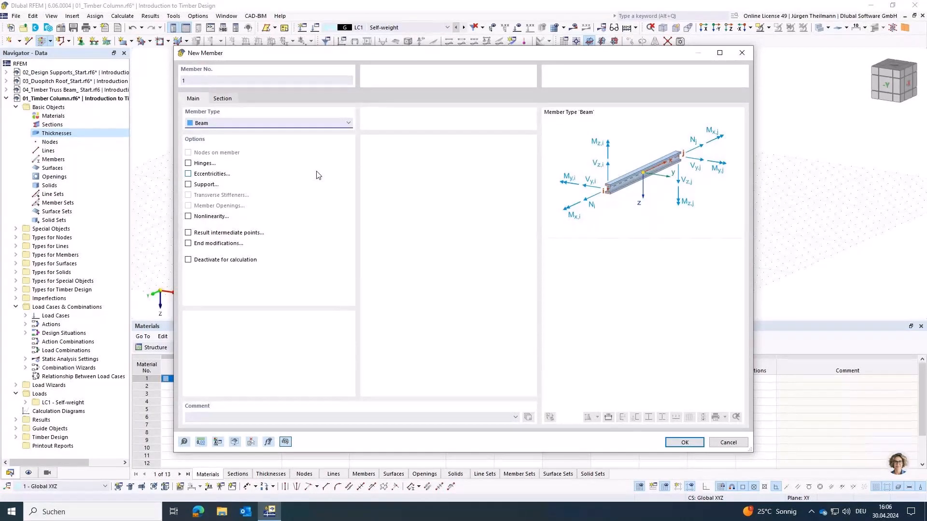
pyautogui.click(223, 98)
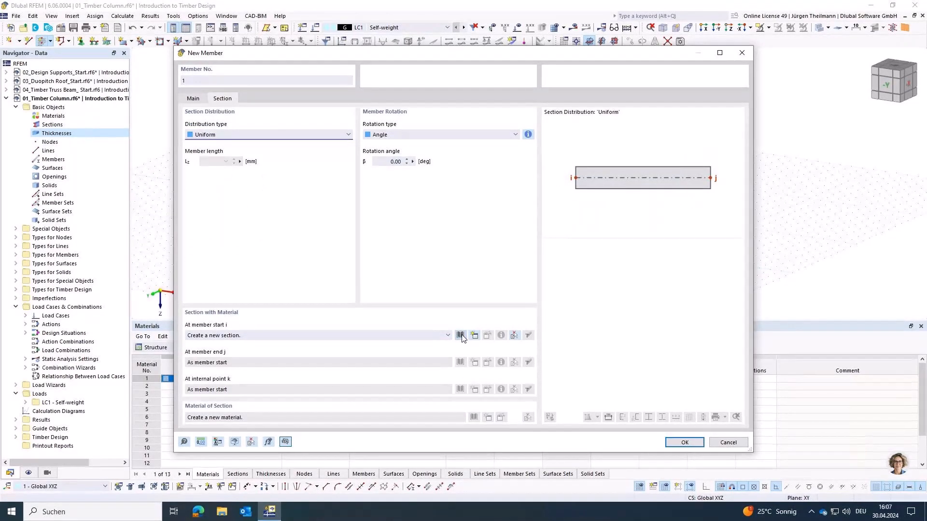
pyautogui.click(475, 336)
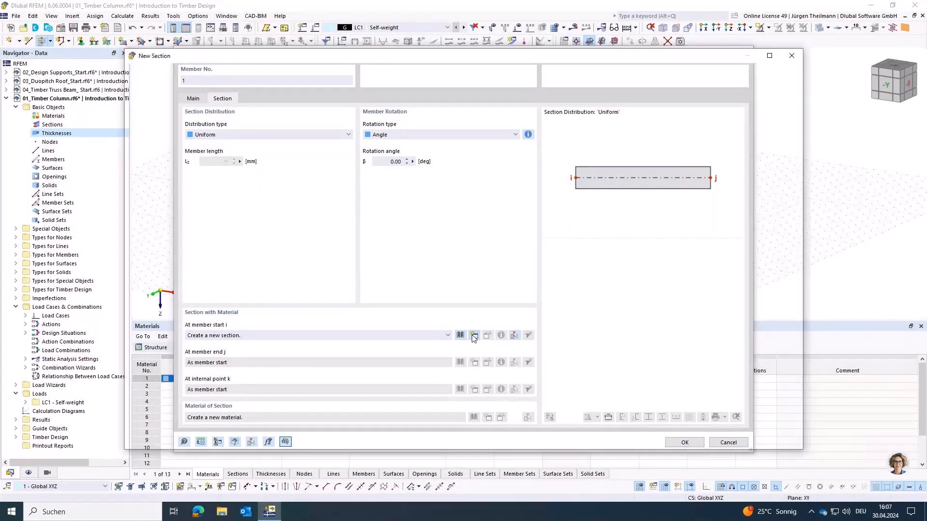
pyautogui.click(322, 166)
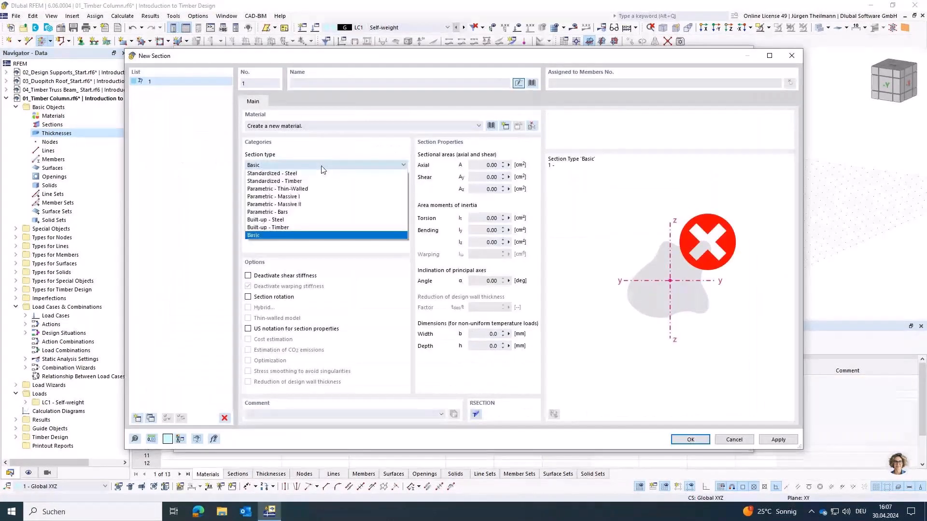
pyautogui.click(279, 197)
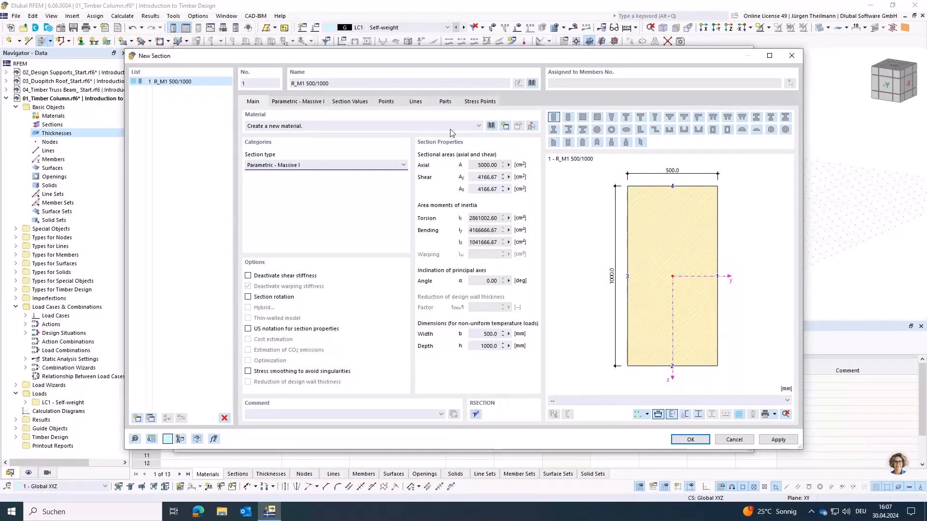
# Step: Assign solid timber C24 from the European Union Softwood C series in the material library to the new section
pyautogui.click(493, 126)
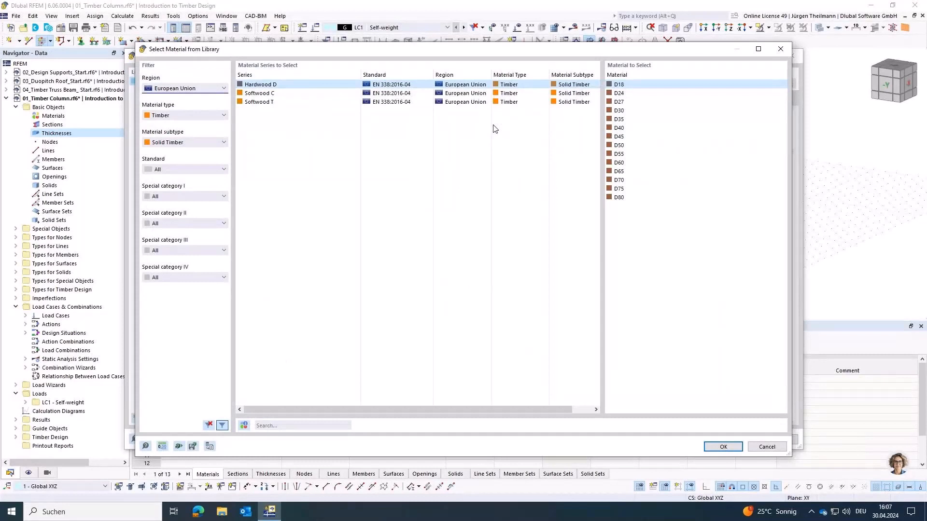
pyautogui.click(209, 425)
pyautogui.click(186, 88)
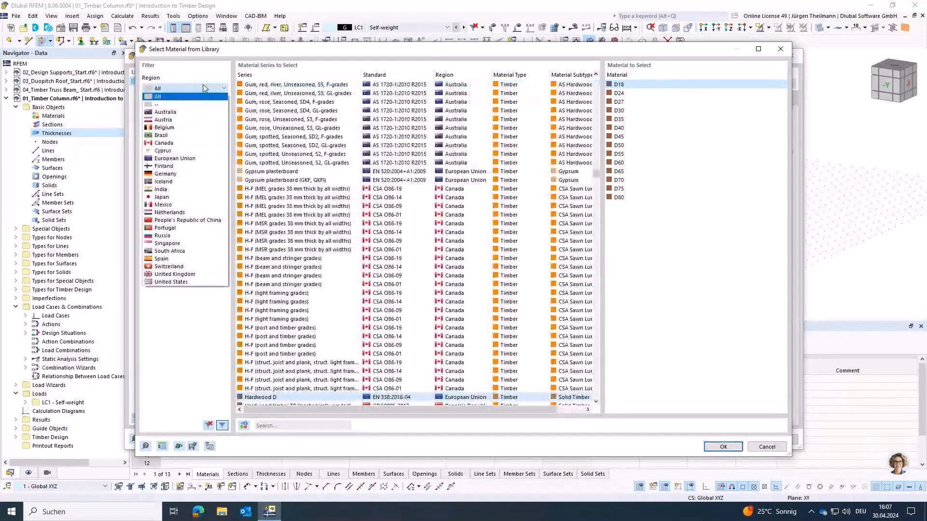
pyautogui.click(184, 160)
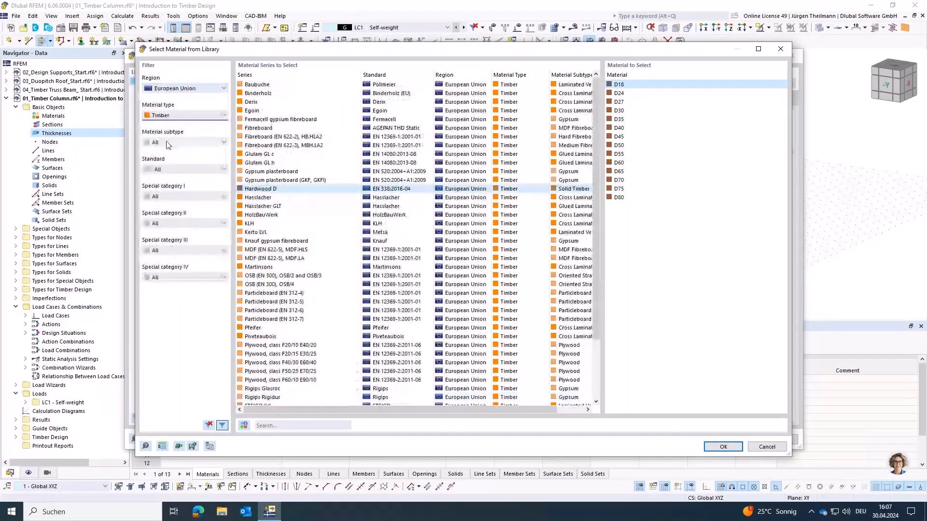
pyautogui.click(168, 143)
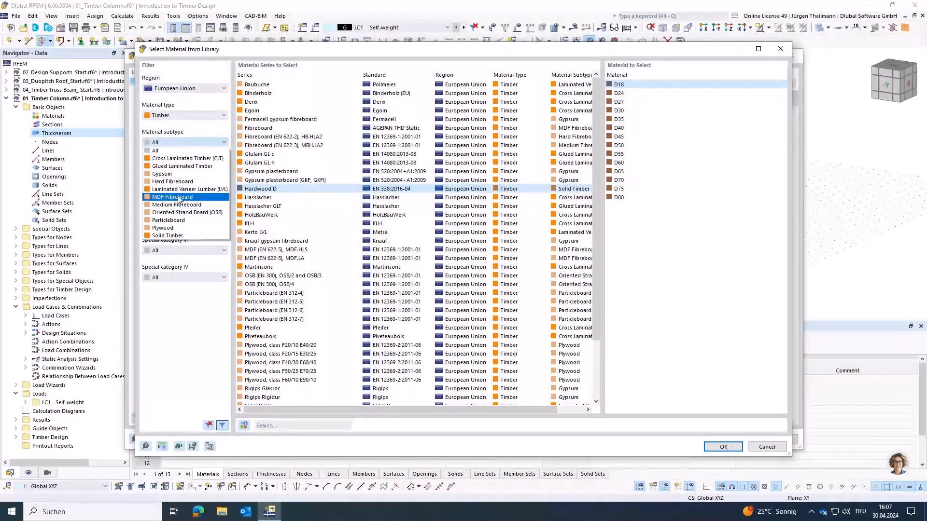
pyautogui.click(167, 236)
pyautogui.click(242, 94)
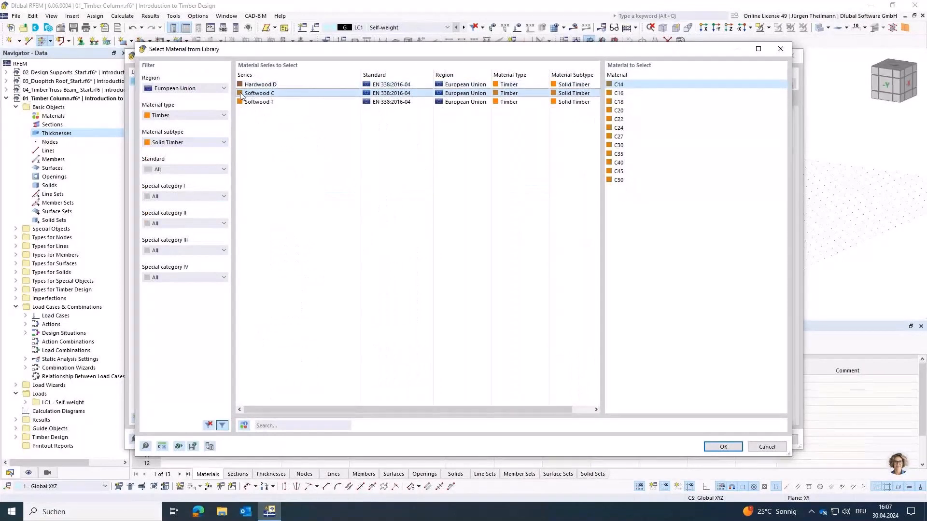
pyautogui.click(611, 128)
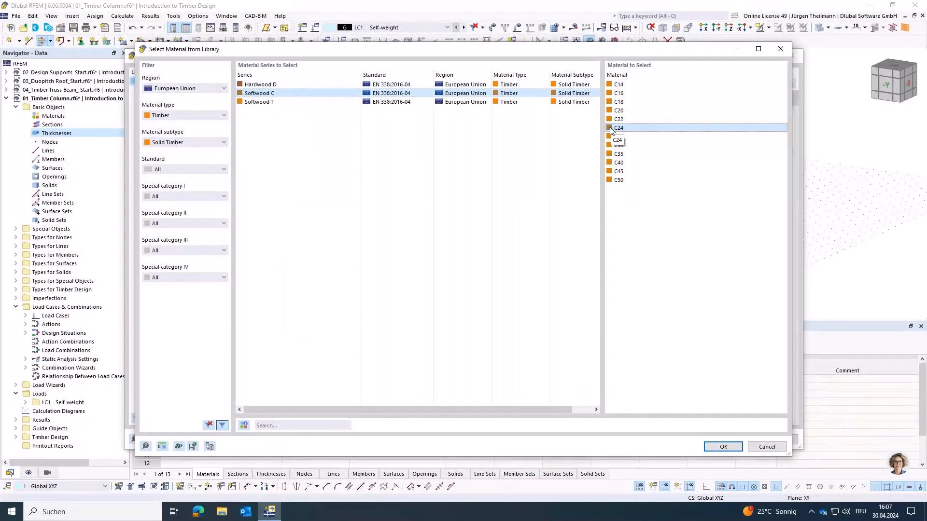
pyautogui.click(723, 446)
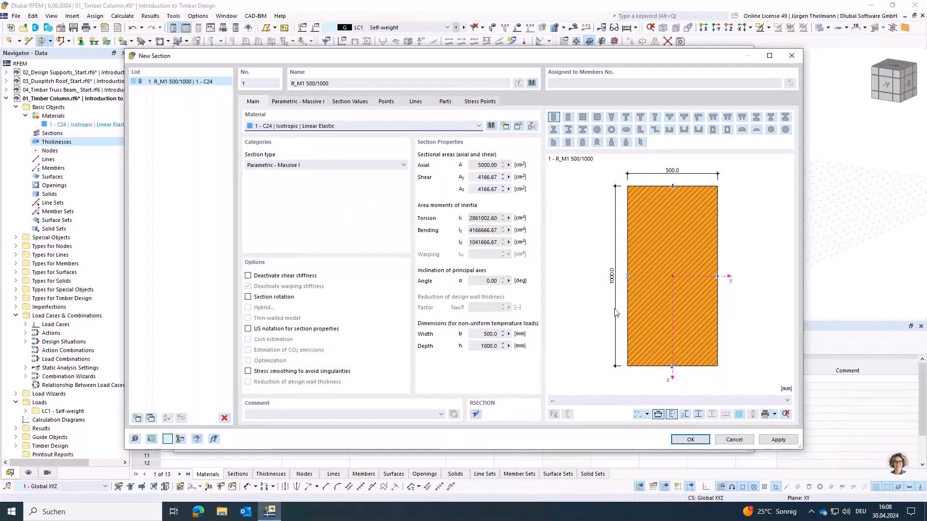
# Step: Set the rectangular section's width b to 160 mm and depth h to 200 mm
pyautogui.click(291, 102)
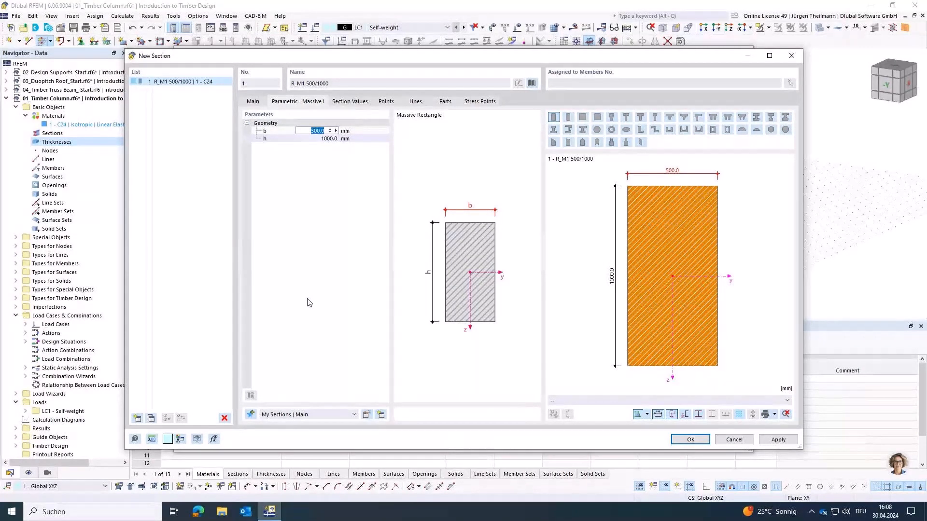
pyautogui.write('16')
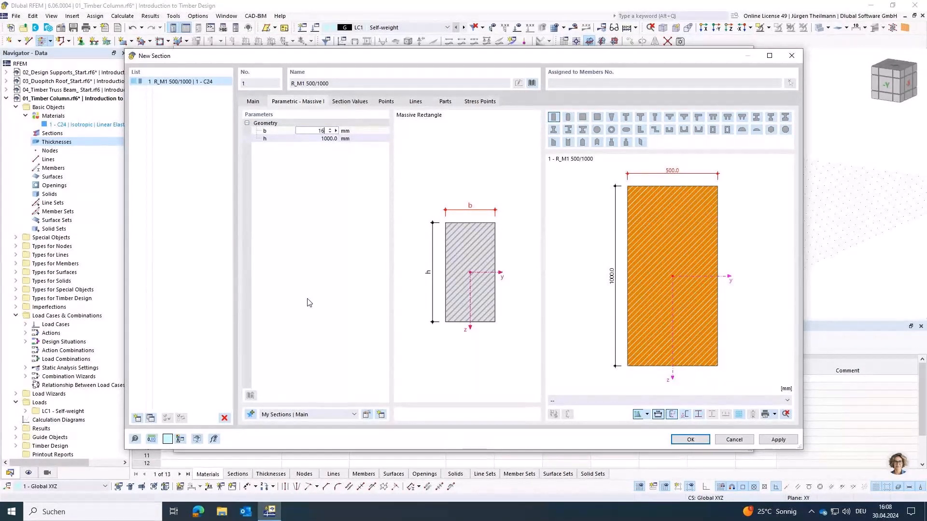
pyautogui.write('0')
pyautogui.press('Tab')
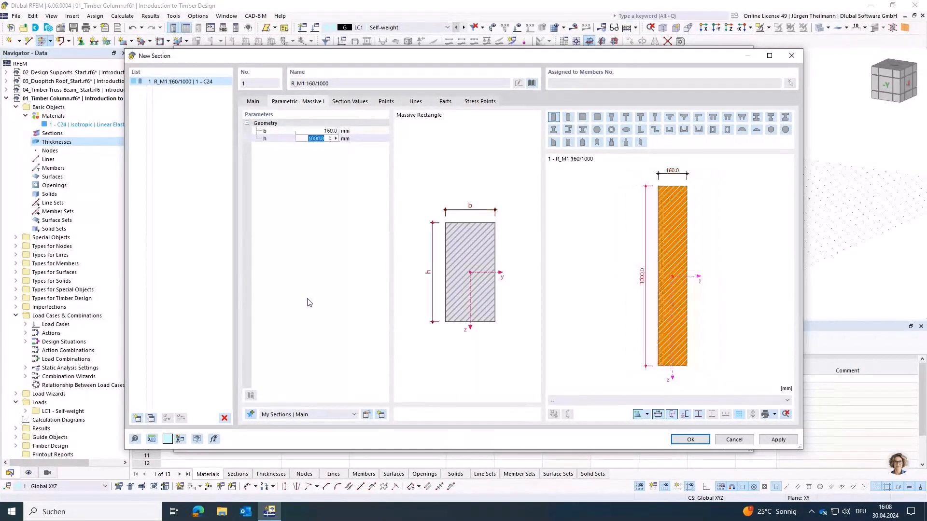
pyautogui.write('200')
pyautogui.press('Return')
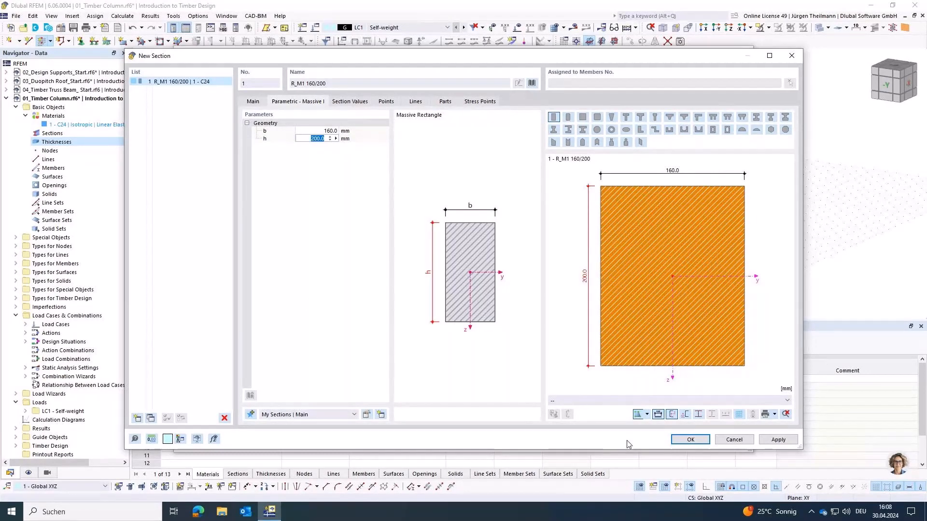
# Step: Accept the section and member settings, and place a 4000 mm long column upward from the origin with its member direction reversed
pyautogui.click(694, 441)
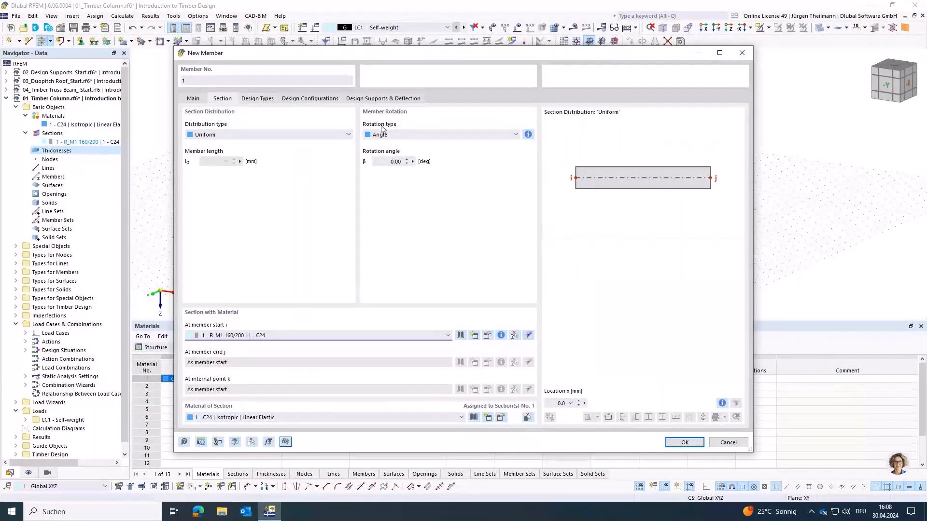
pyautogui.click(680, 442)
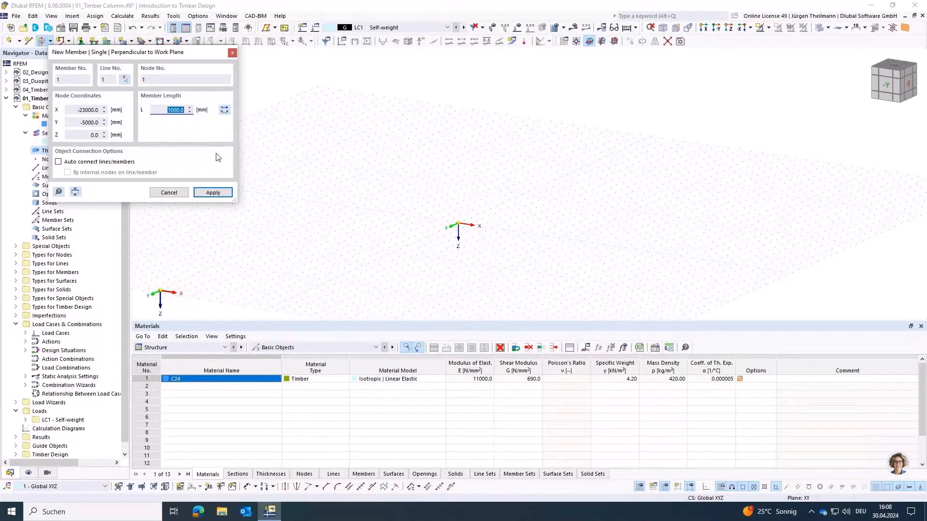
pyautogui.write('4000')
pyautogui.press('Tab')
pyautogui.click(225, 110)
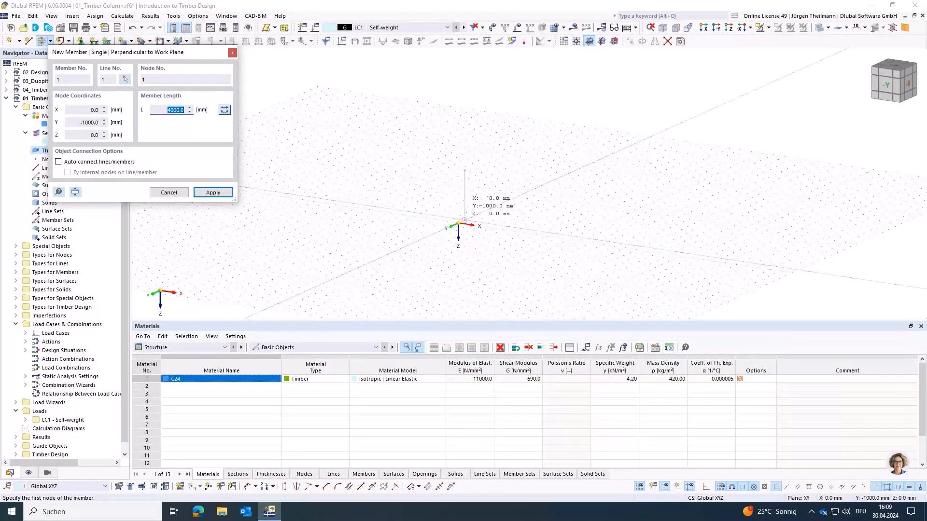
pyautogui.click(458, 224)
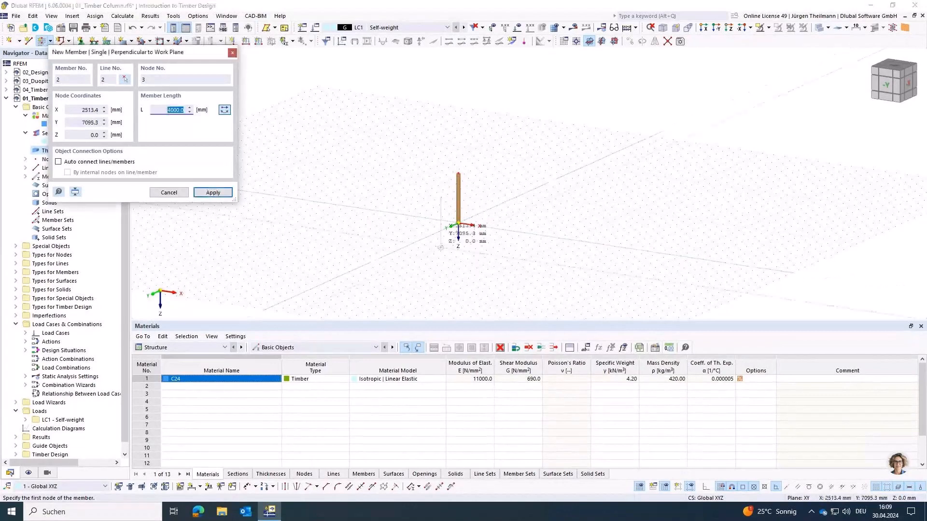
pyautogui.press('Escape')
pyautogui.scroll(2, 461, 232)
pyautogui.scroll(3, 456, 204)
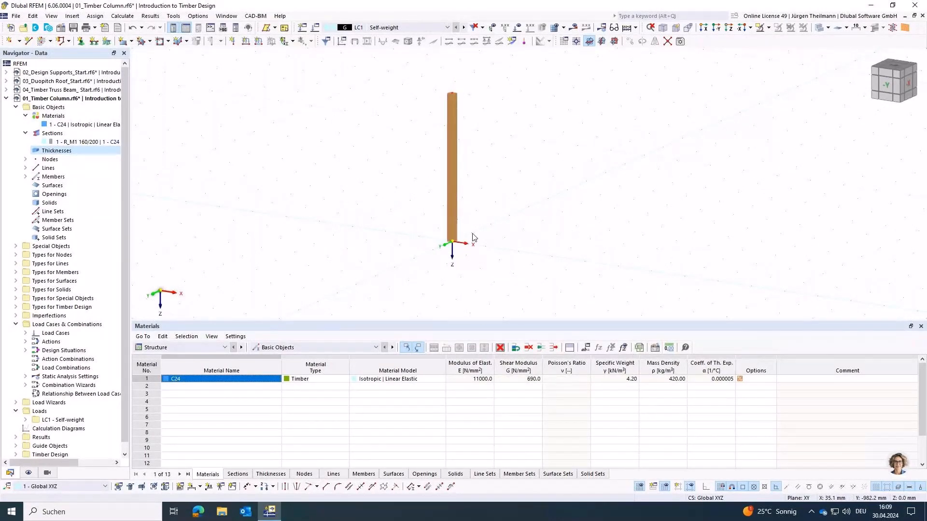
# Step: Change the model's unit for lengths to m in the Units and Decimal Places settings
pyautogui.click(198, 15)
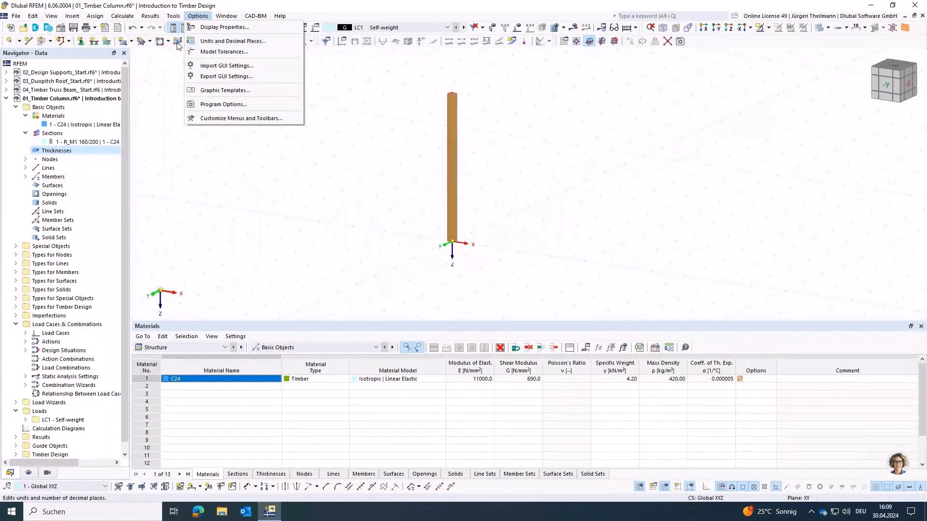
pyautogui.click(206, 42)
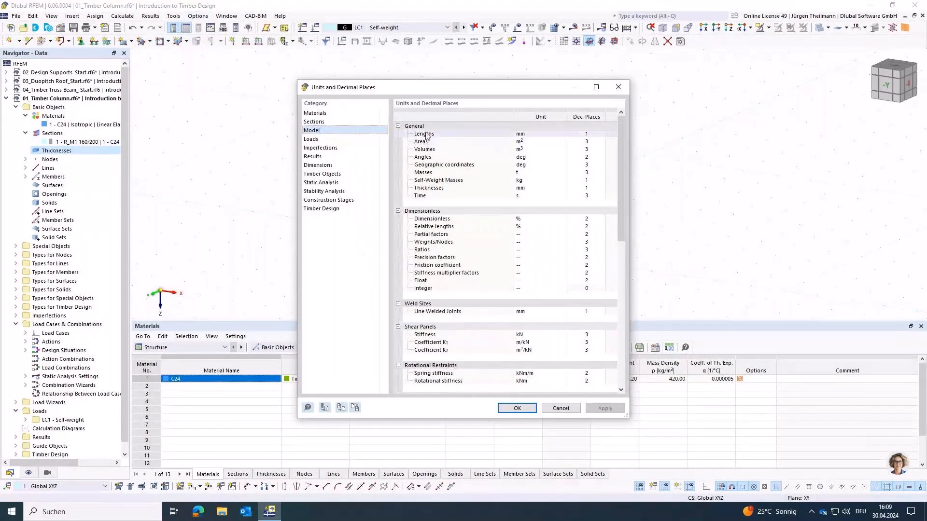
pyautogui.click(531, 133)
pyautogui.click(562, 133)
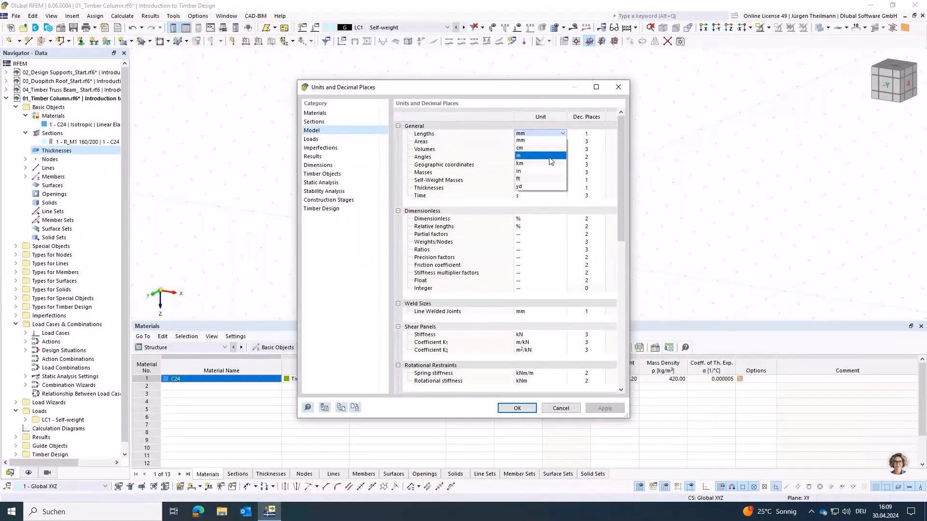
pyautogui.click(550, 156)
pyautogui.click(517, 409)
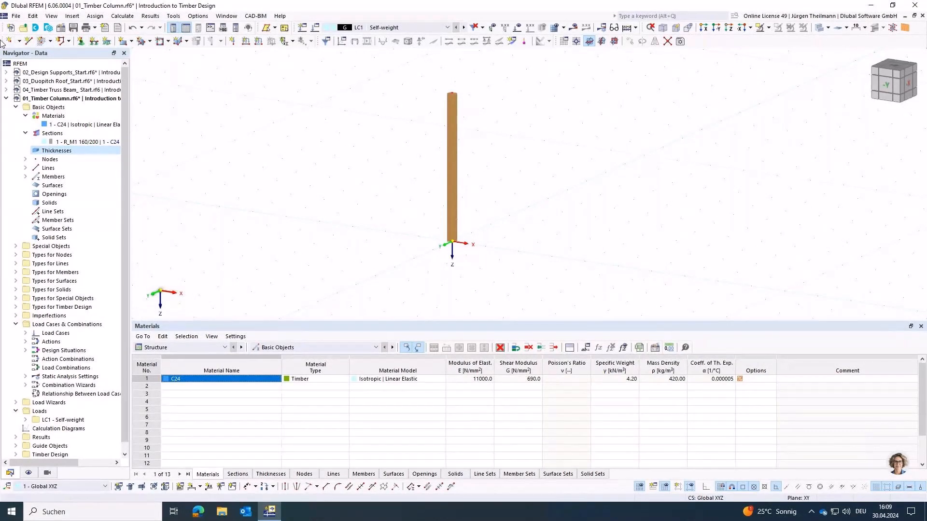
# Step: Edit the Hinged nodal support type to also restrain rotation φX
pyautogui.click(81, 42)
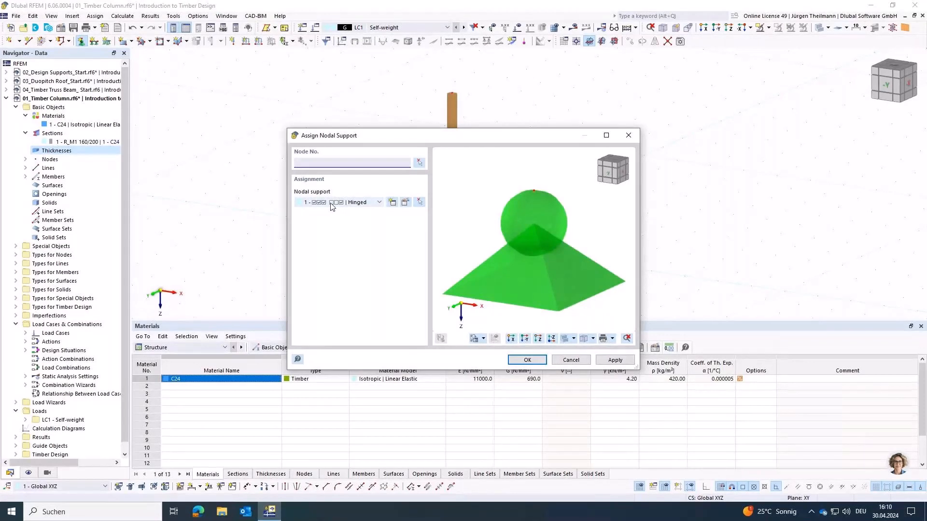
pyautogui.click(406, 202)
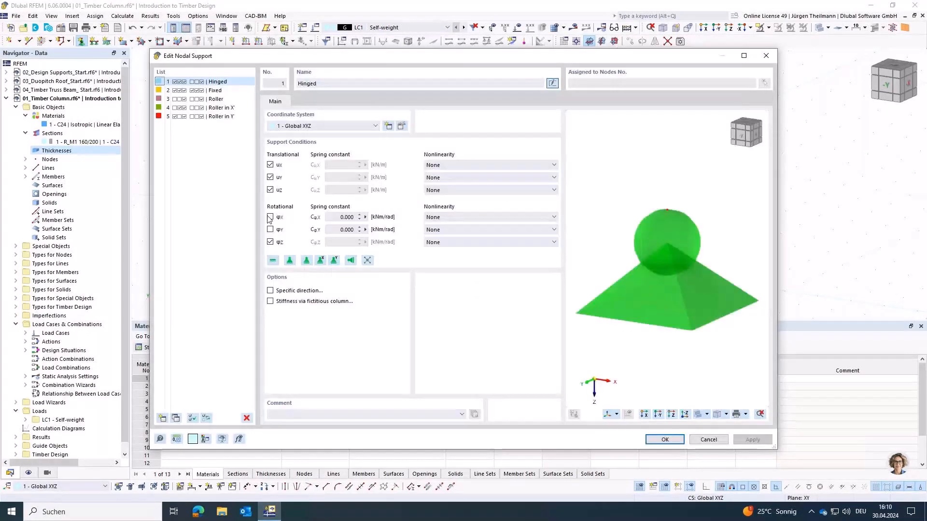
pyautogui.click(271, 217)
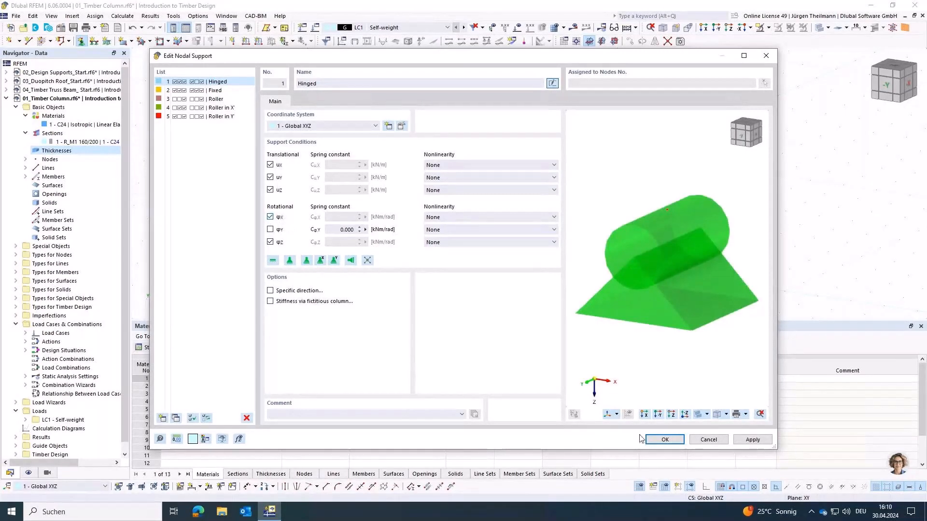
pyautogui.click(654, 440)
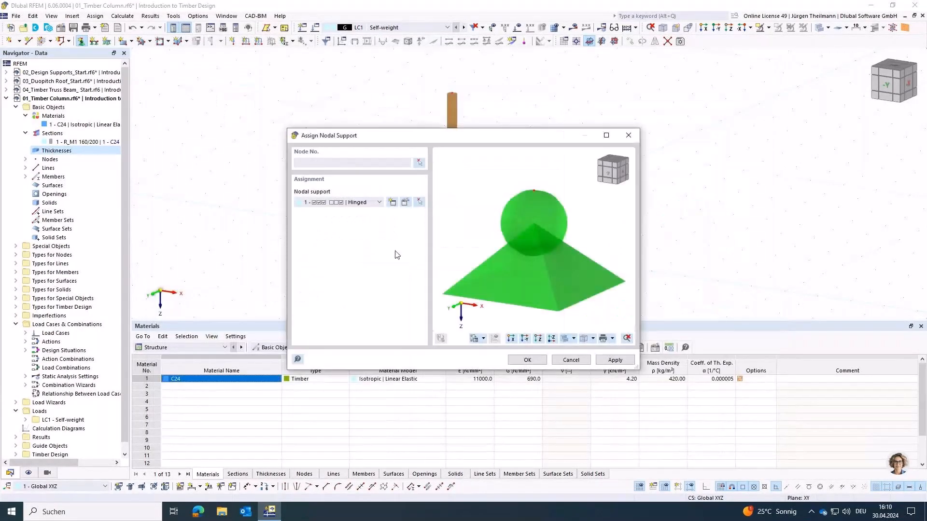
# Step: Assign the Hinged nodal support to the column's base node
pyautogui.click(419, 162)
pyautogui.moveTo(417, 221); pyautogui.dragTo(513, 273)
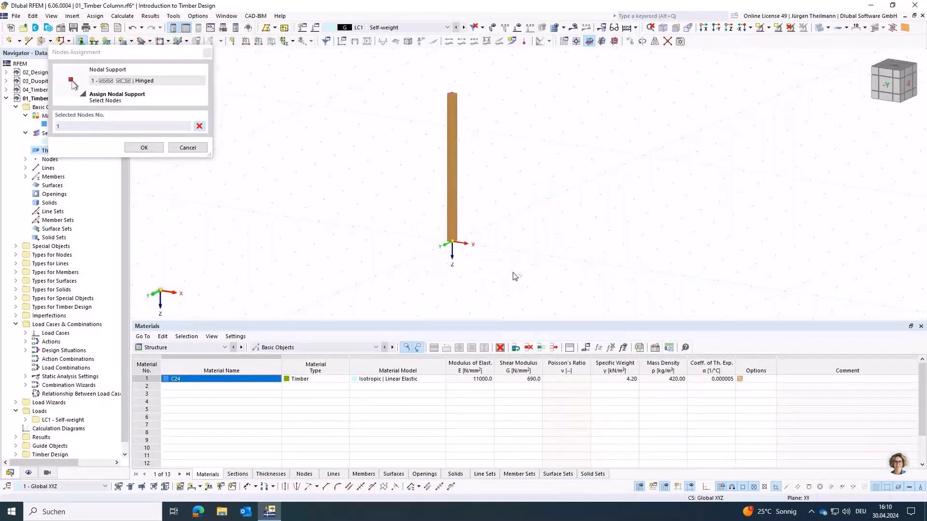
pyautogui.click(140, 148)
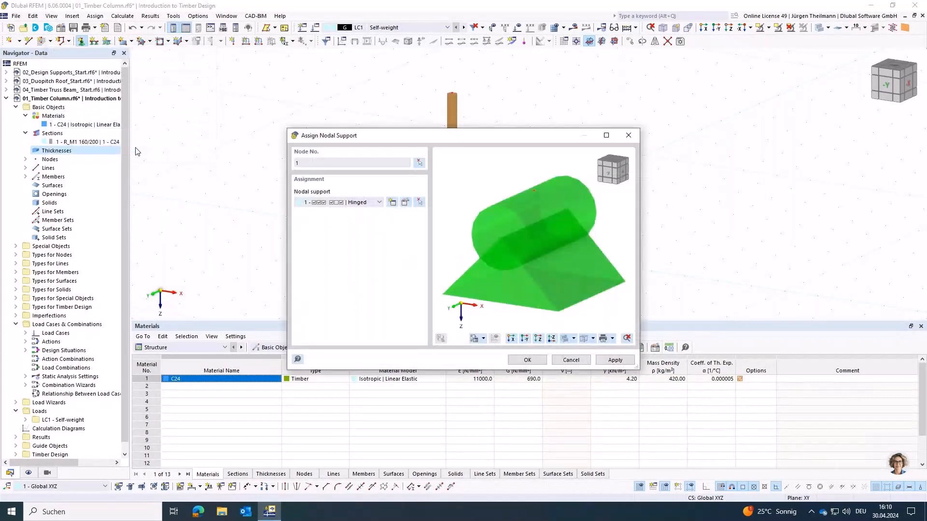
pyautogui.click(626, 361)
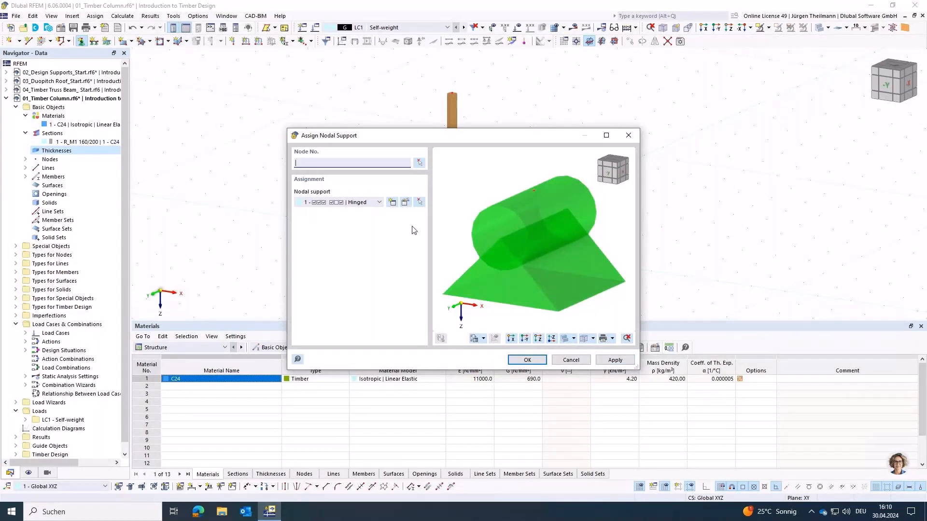
# Step: Create a new nodal support type that restrains only translation uX and rotation φX, releasing uY, uZ and φZ
pyautogui.click(392, 203)
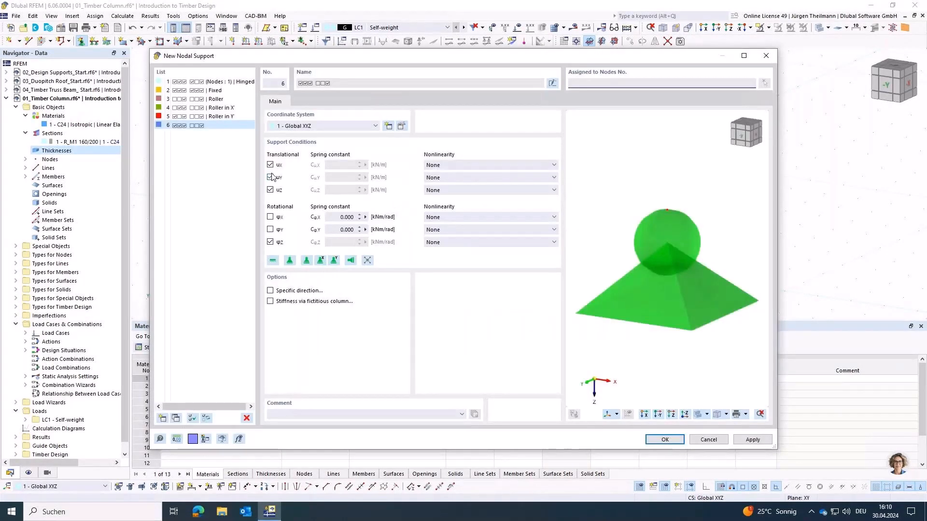
pyautogui.click(271, 177)
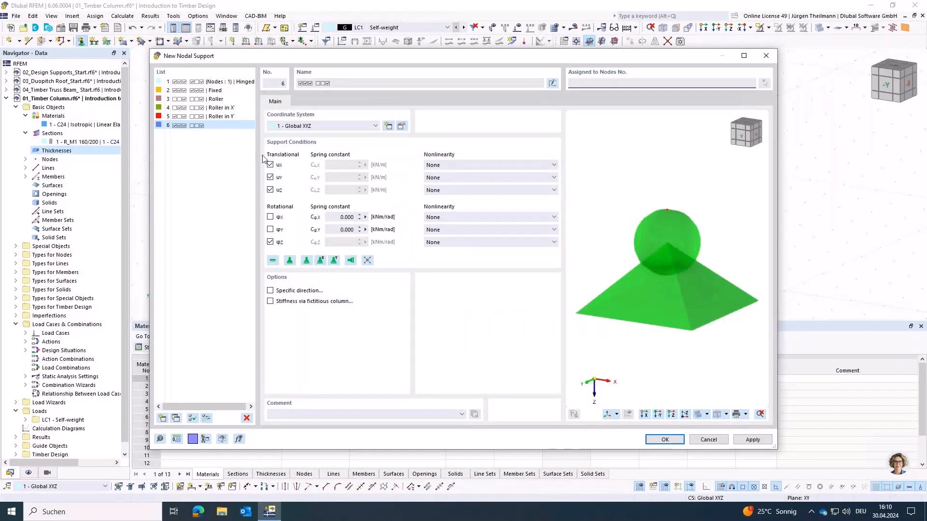
pyautogui.click(270, 191)
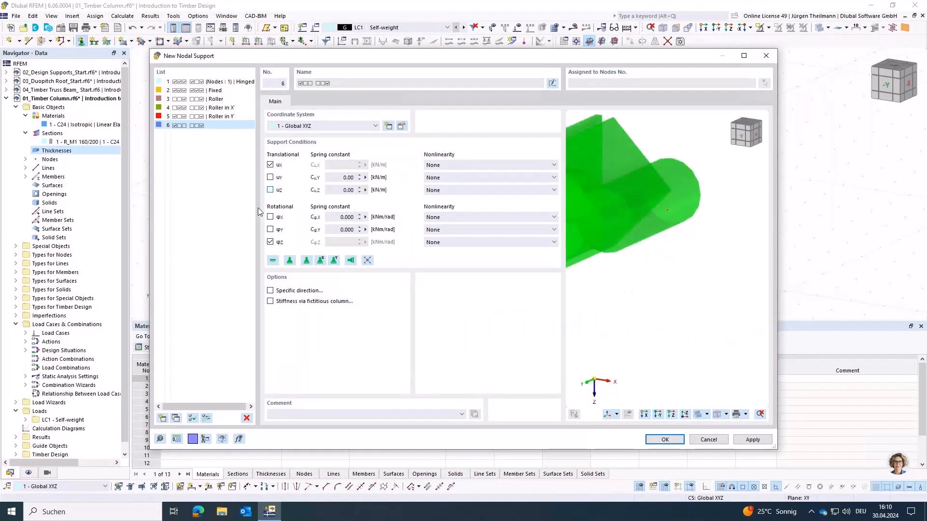
pyautogui.click(270, 217)
pyautogui.click(270, 242)
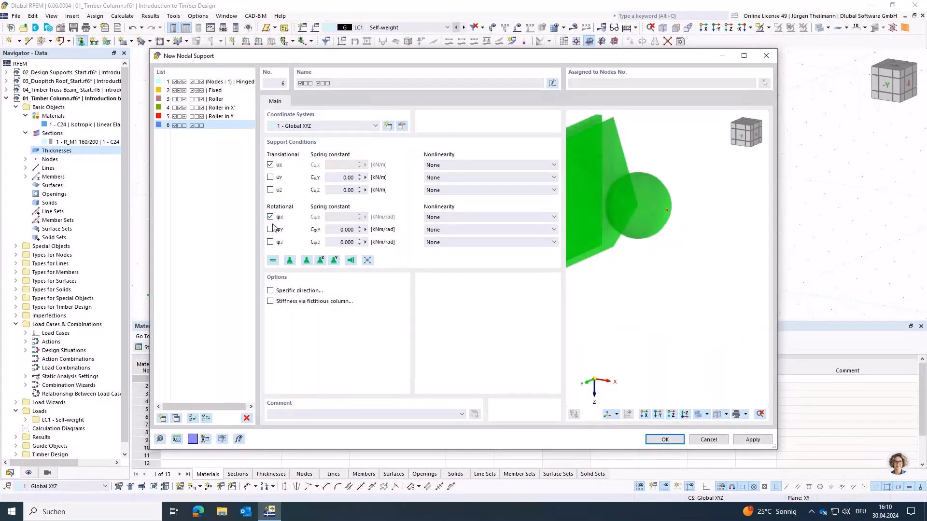
pyautogui.scroll(-3, 701, 273)
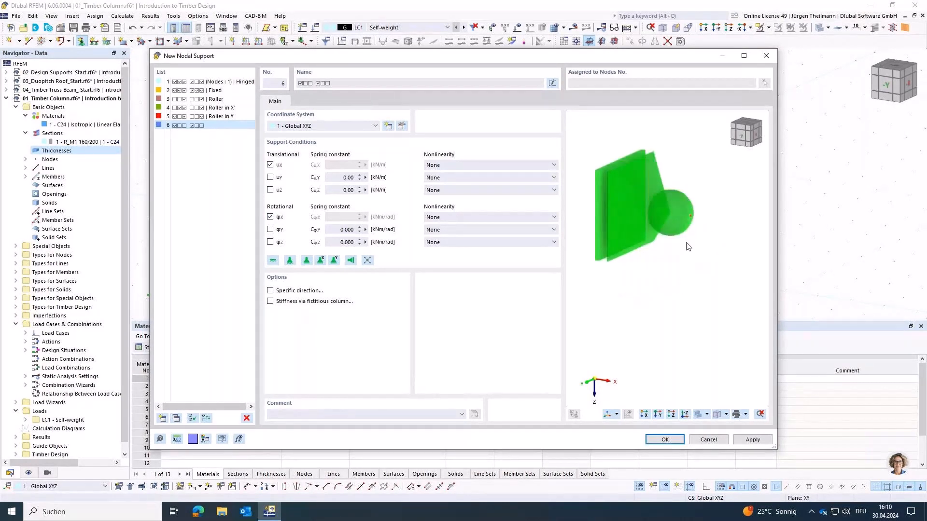
pyautogui.click(665, 440)
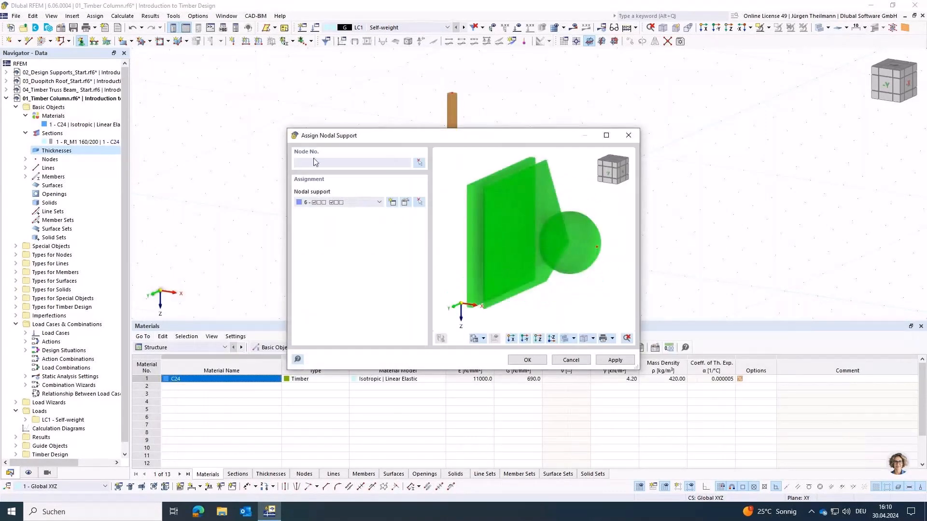
# Step: Assign the new uX and φX nodal support to the column's top node
pyautogui.click(419, 163)
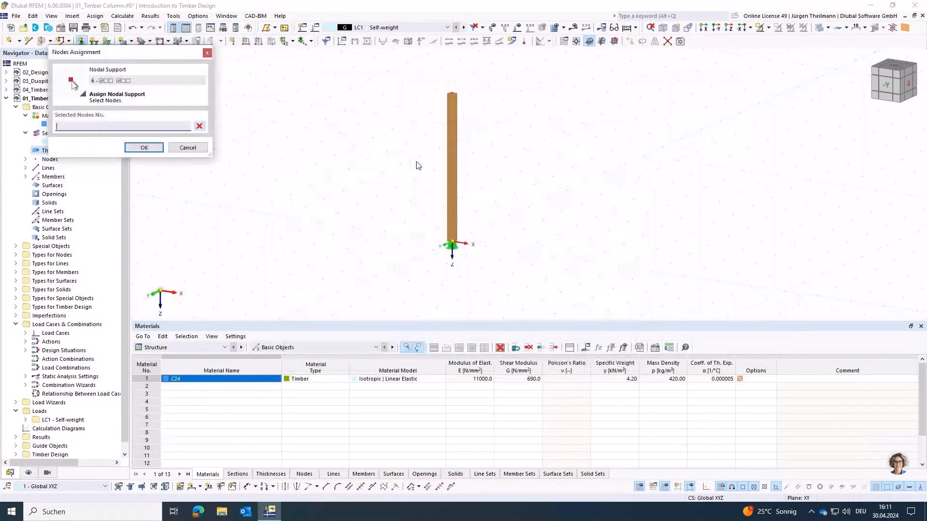
pyautogui.moveTo(434, 77); pyautogui.dragTo(495, 132)
pyautogui.click(143, 148)
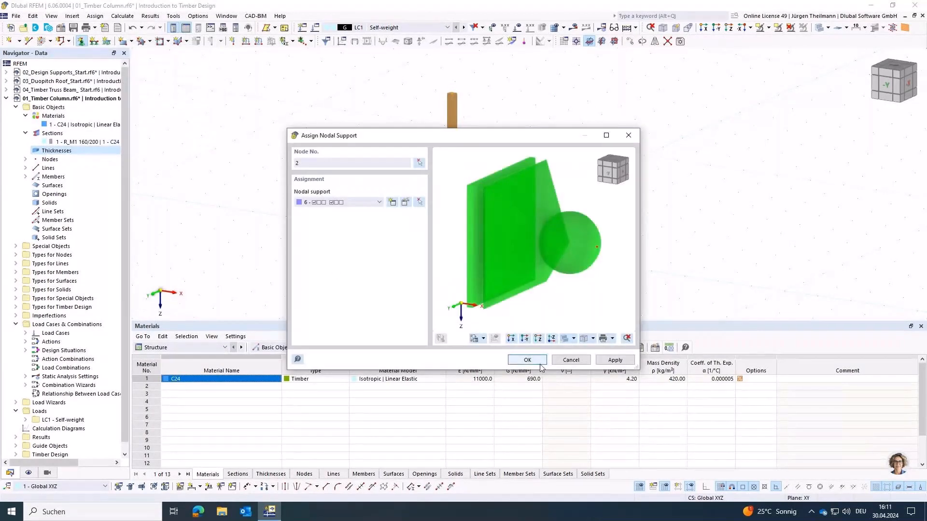
pyautogui.click(541, 365)
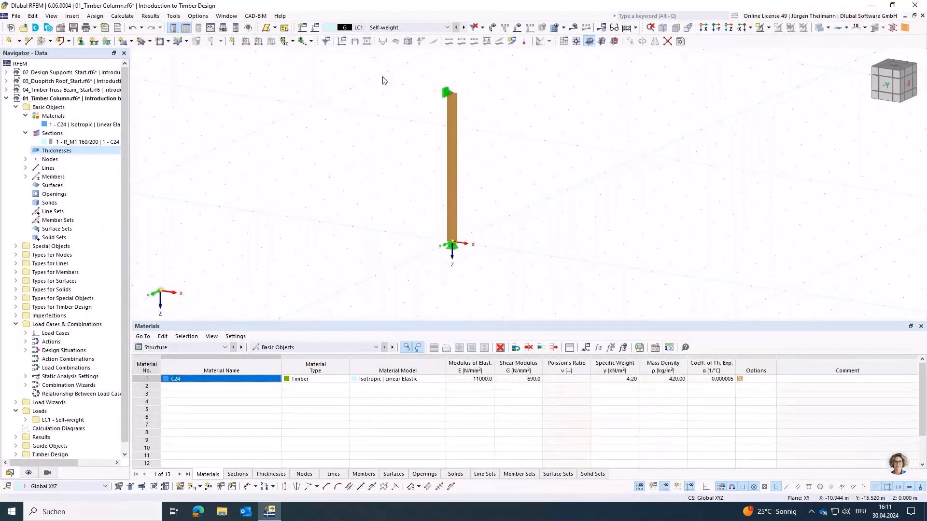
# Step: Rename load case LC1 as Design Load and deactivate its self-weight
pyautogui.click(316, 29)
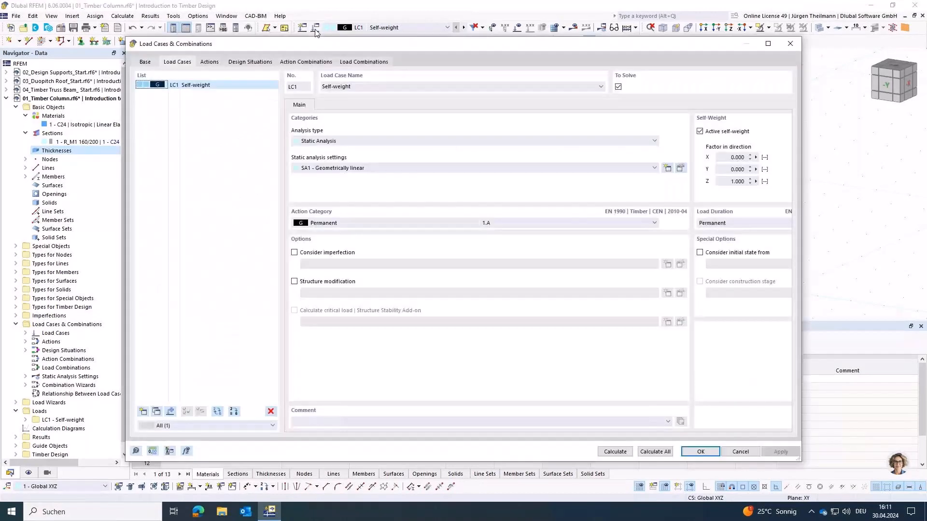
pyautogui.click(375, 87)
pyautogui.moveTo(375, 89); pyautogui.dragTo(320, 87)
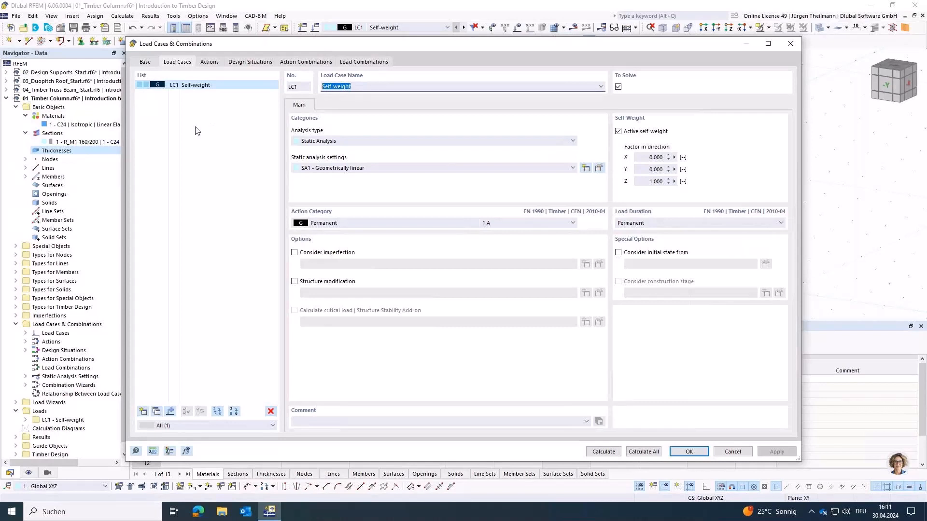
pyautogui.write('Design Load')
pyautogui.press('Tab')
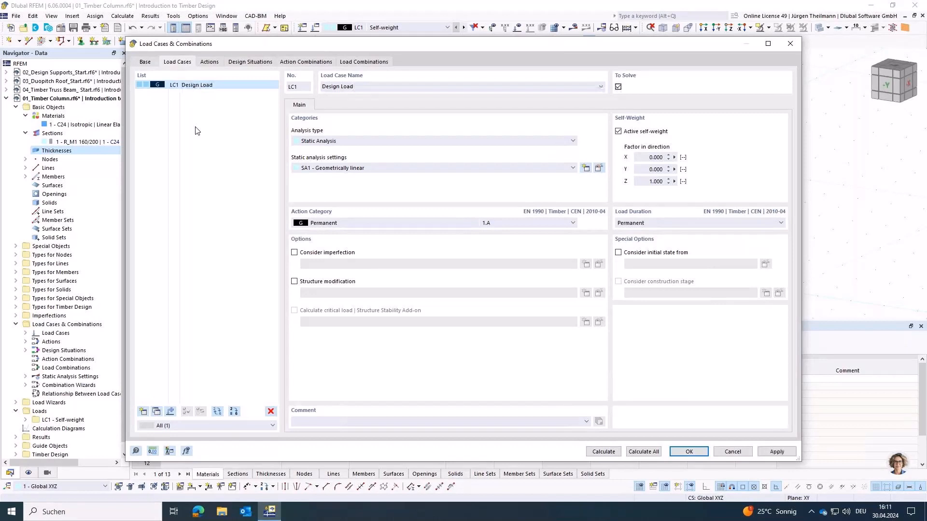
pyautogui.click(622, 134)
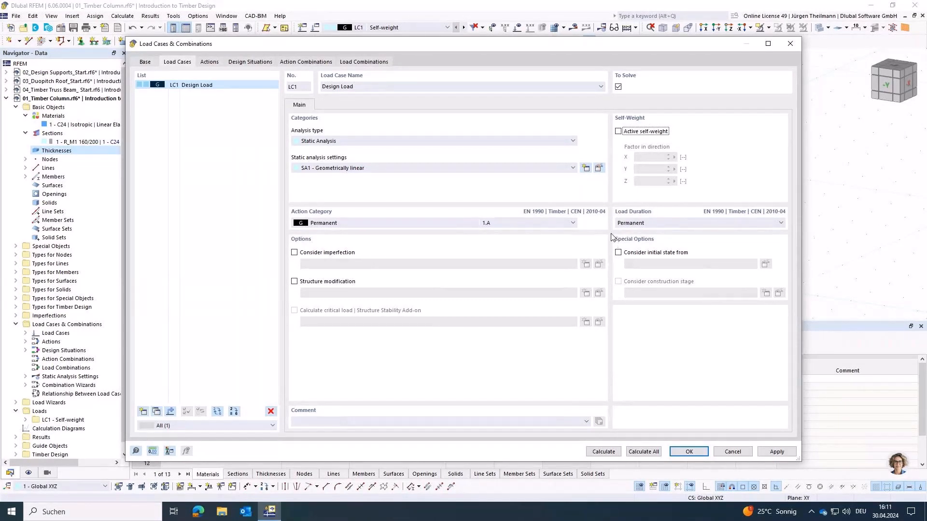
# Step: Change the standard group for load case classification to EN 1990, accept the reset, and view the Design Load settings
pyautogui.click(144, 62)
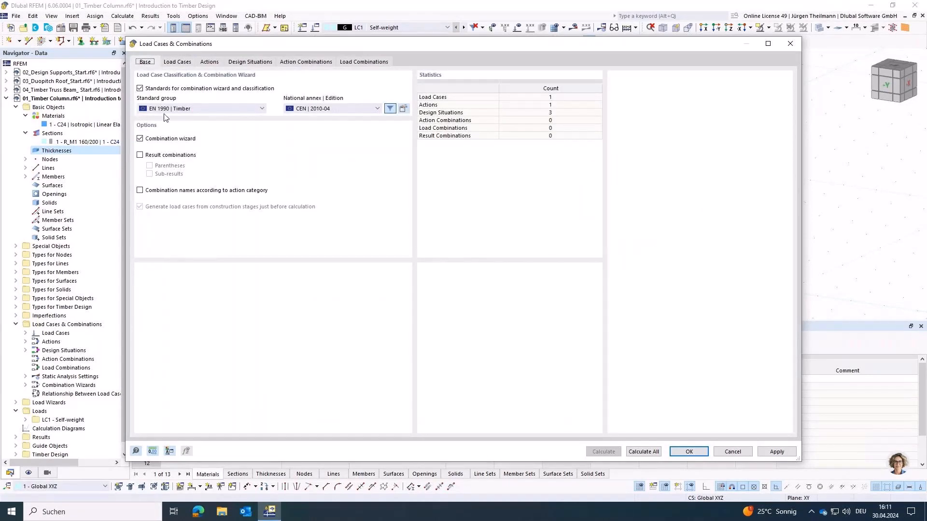
pyautogui.click(177, 109)
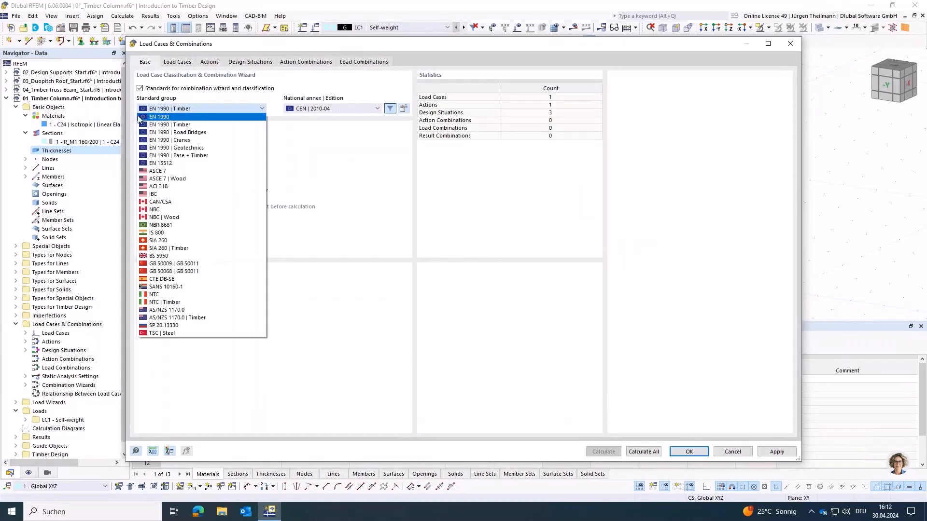
pyautogui.click(164, 122)
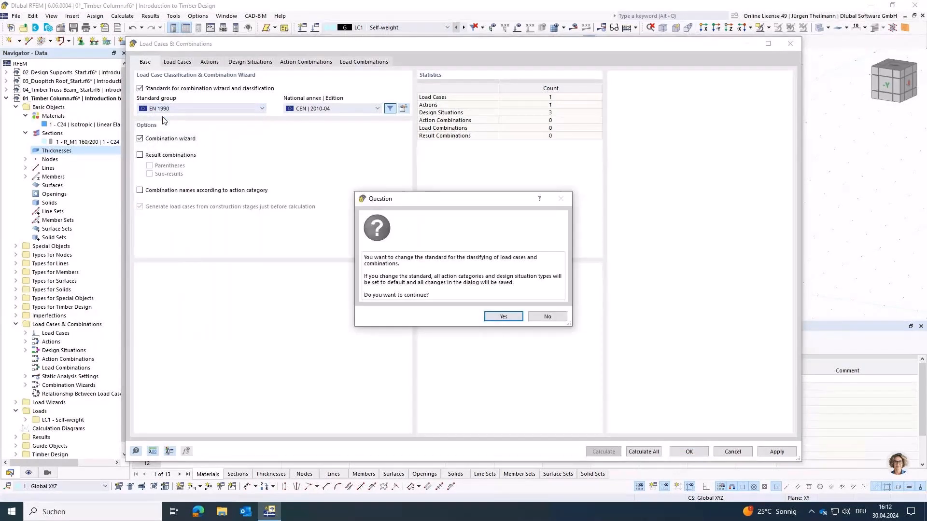
pyautogui.click(516, 321)
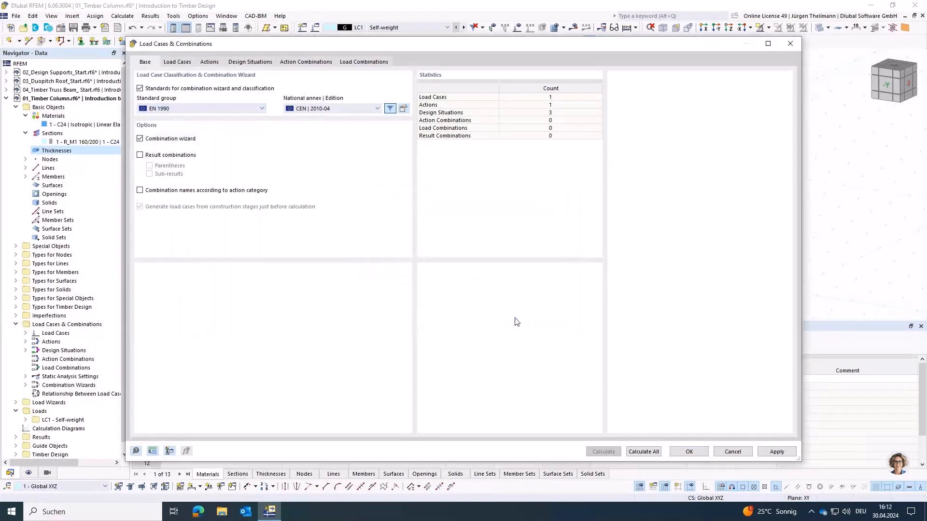
pyautogui.click(182, 63)
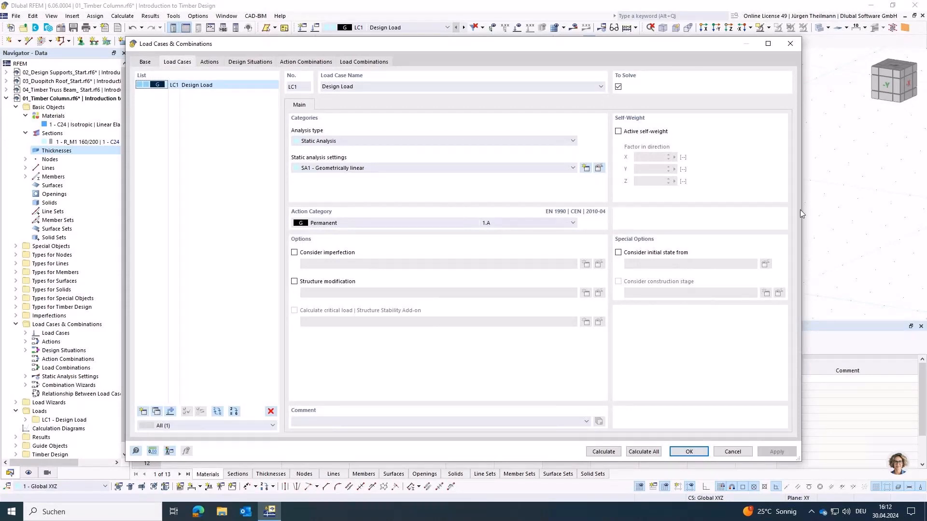
# Step: Change the standard group to EN 1990 | Timber, accept the reset, and deactivate the combination wizard
pyautogui.click(145, 62)
pyautogui.click(178, 111)
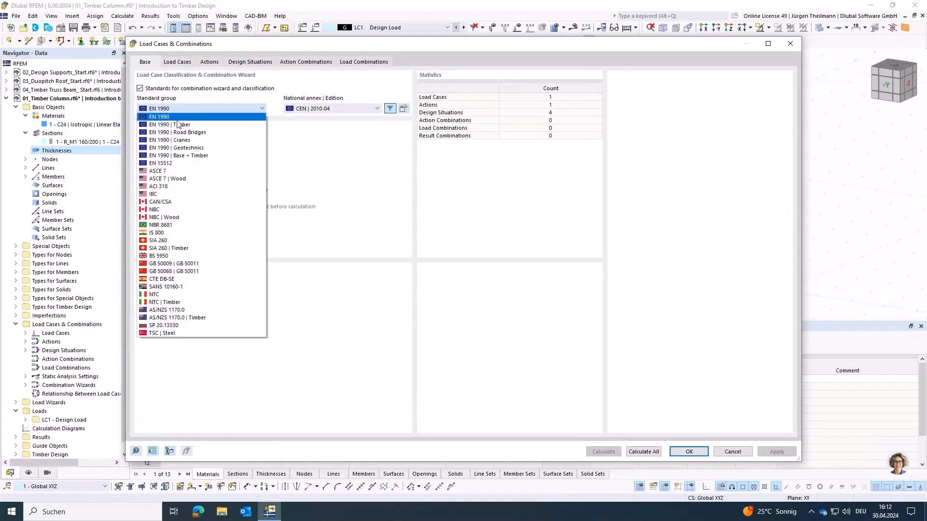
pyautogui.click(151, 126)
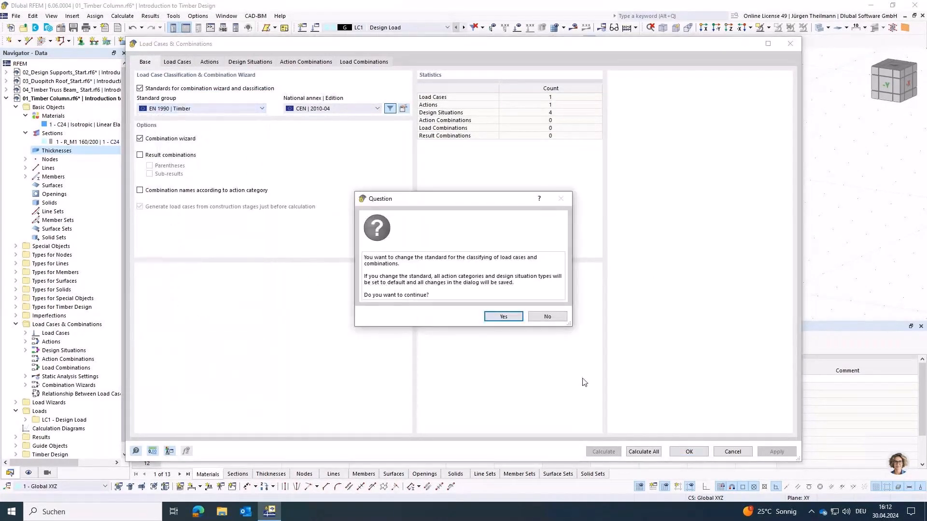
pyautogui.click(512, 319)
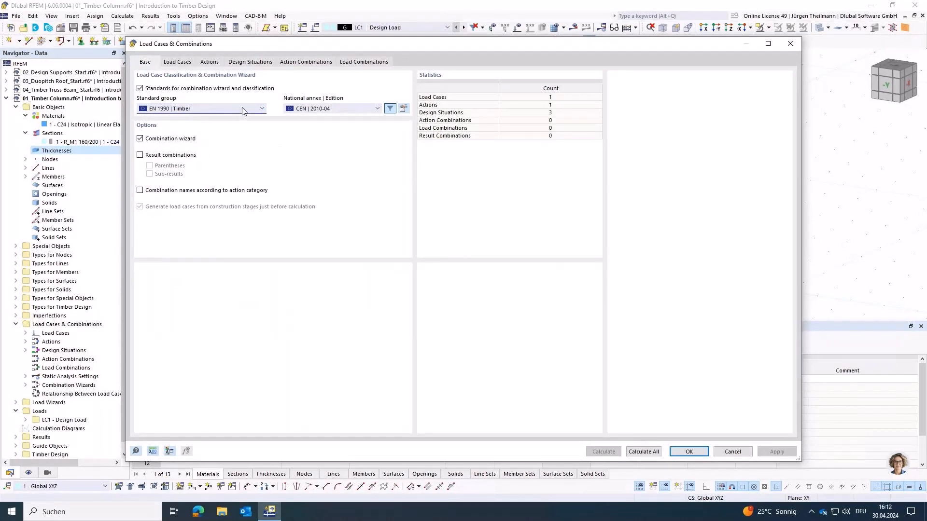
pyautogui.click(140, 140)
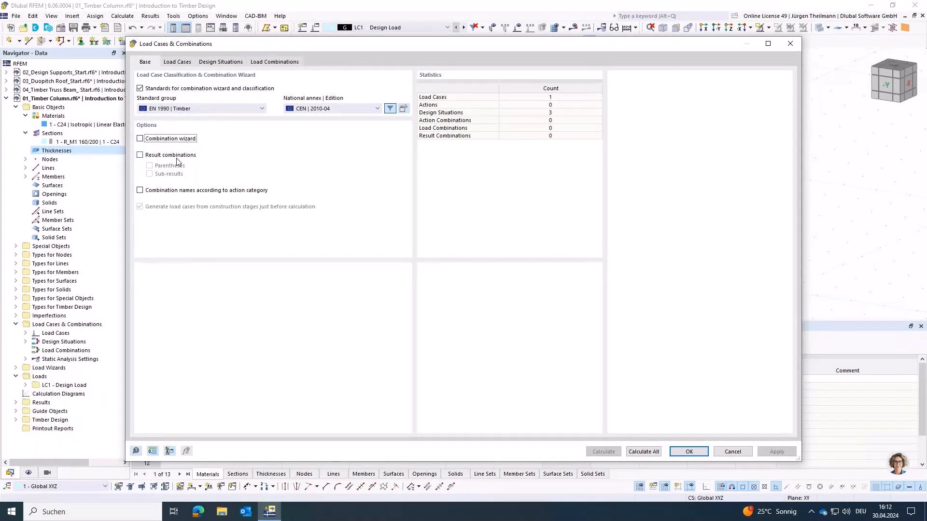
# Step: Set the load duration of load case LC1 Design Load to Medium-term
pyautogui.click(178, 62)
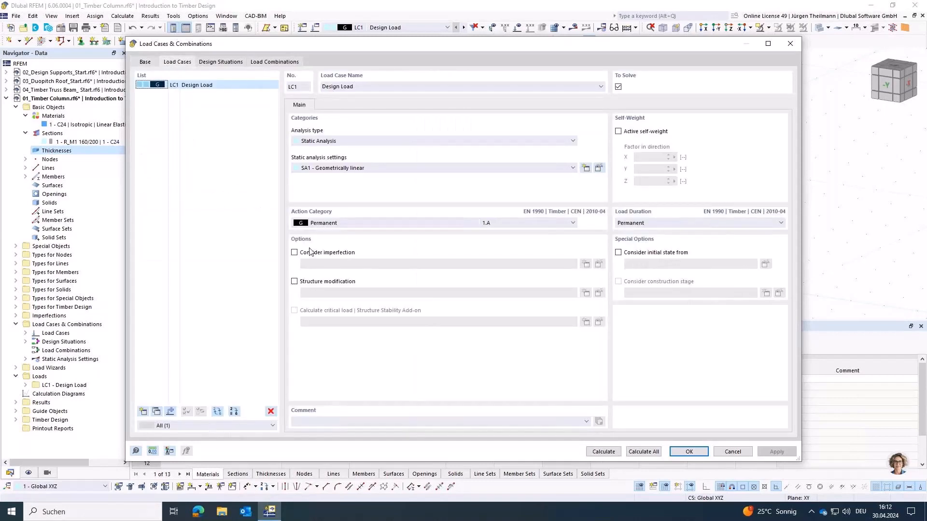
pyautogui.click(655, 225)
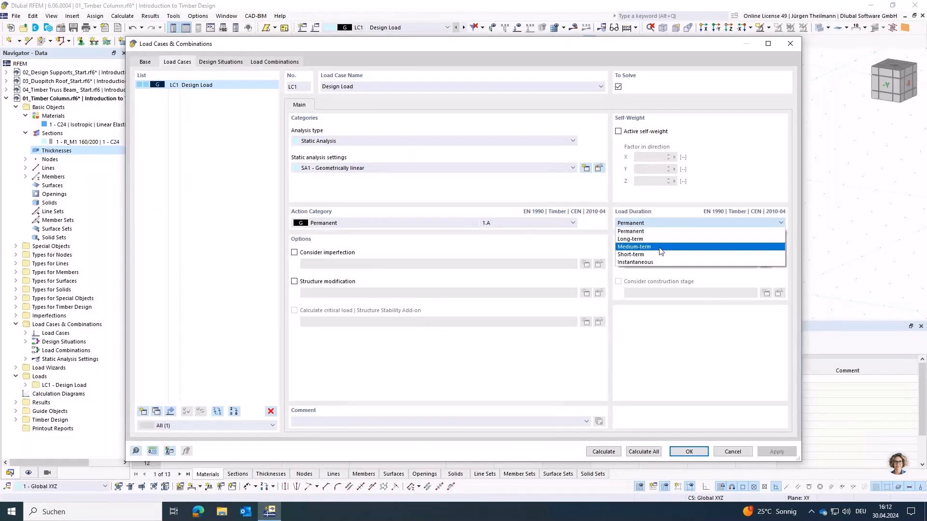
pyautogui.click(661, 248)
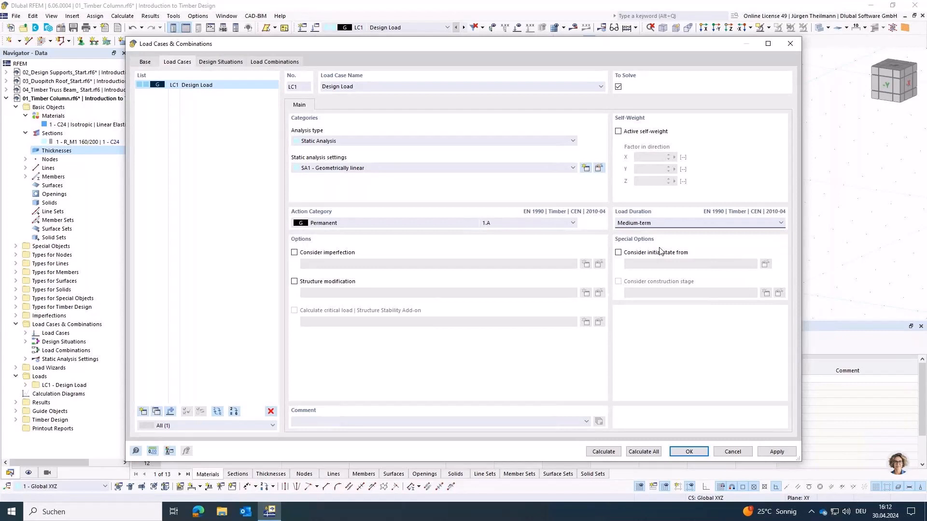
# Step: Delete the SLS design situations DS2 Characteristic and DS3 Quasi-permanent, leaving only the ULS one
pyautogui.click(222, 61)
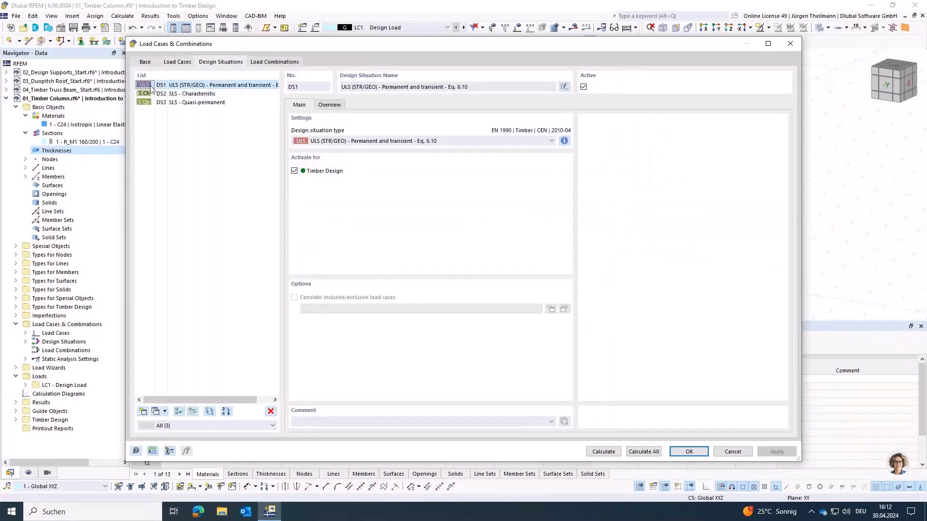
pyautogui.click(202, 103)
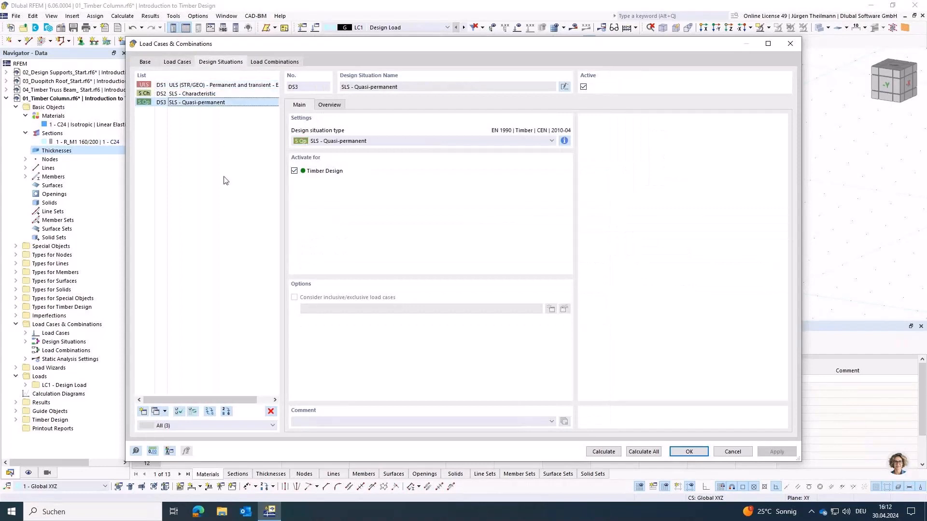
pyautogui.hotkey('shift', 'Up')
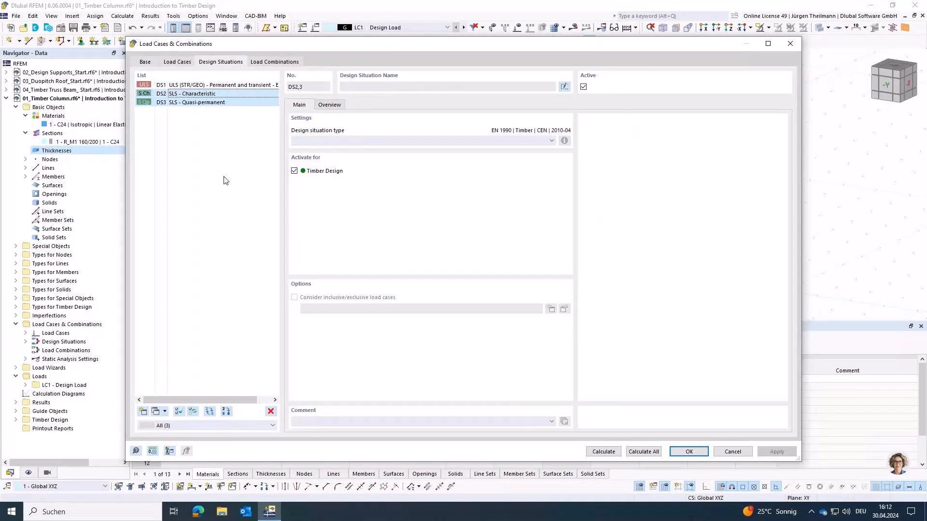
pyautogui.press('Delete')
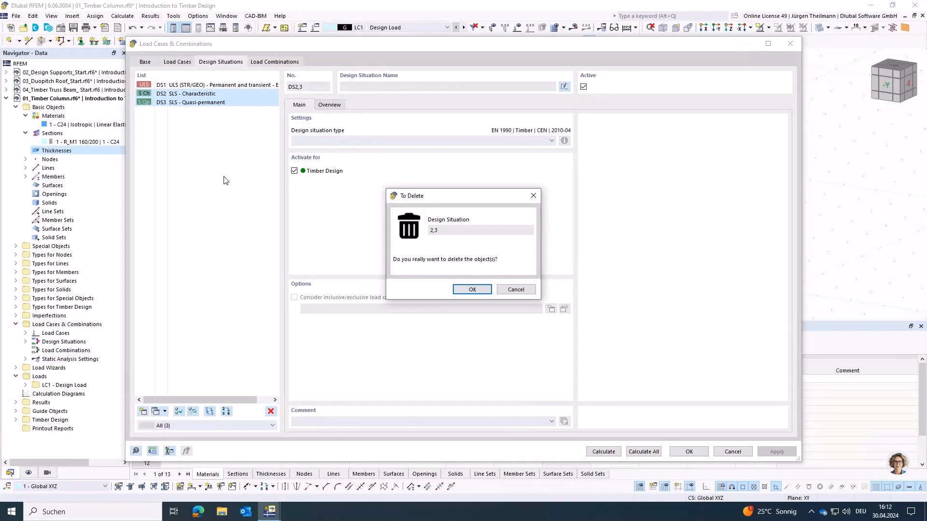
pyautogui.click(473, 289)
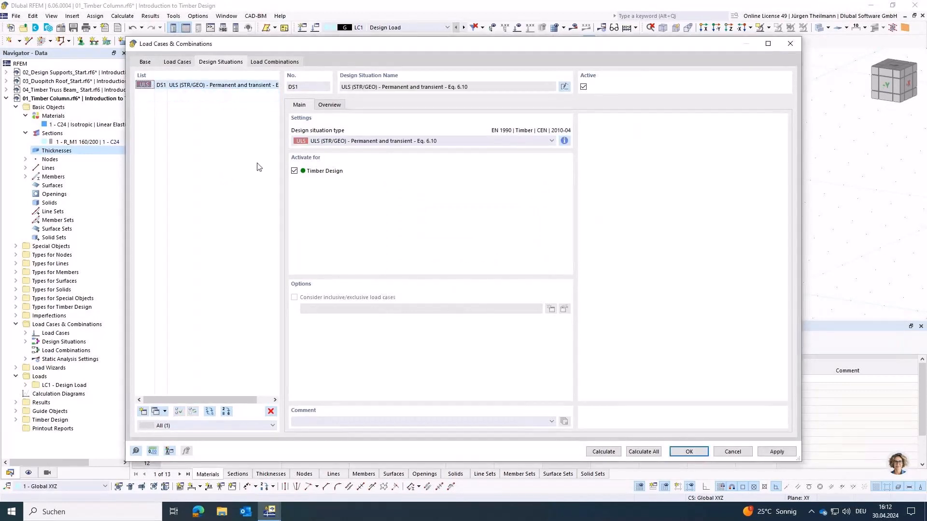
# Step: Create load combination CO1 containing load case LC1 with factor 1.00, and accept the load case and combination settings
pyautogui.click(272, 62)
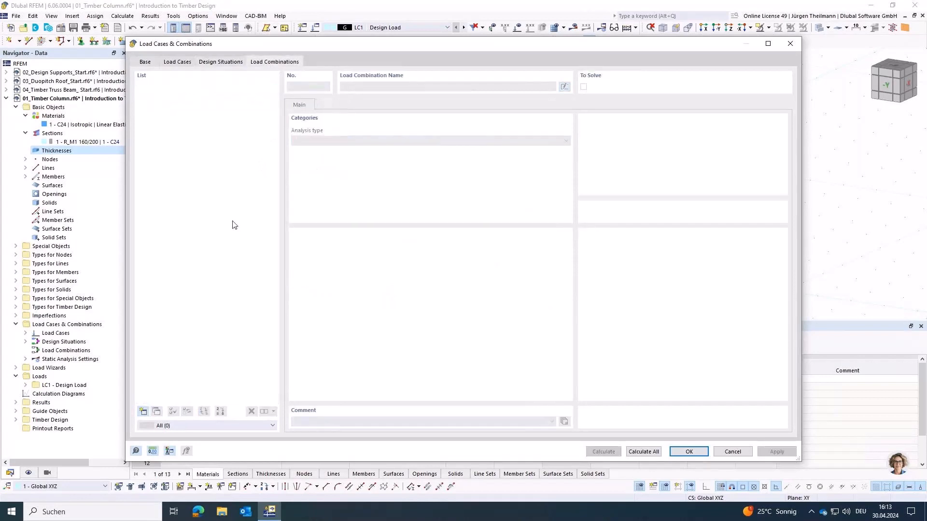
pyautogui.click(143, 412)
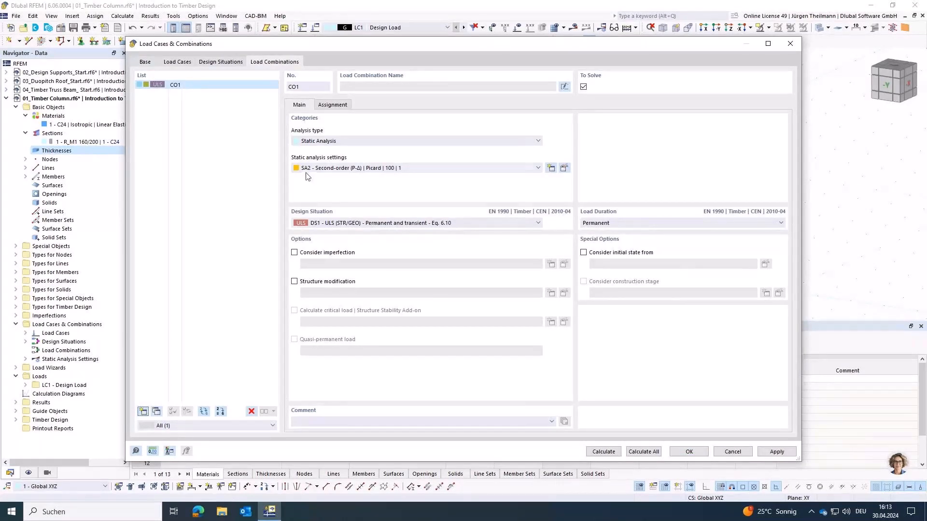
pyautogui.click(327, 105)
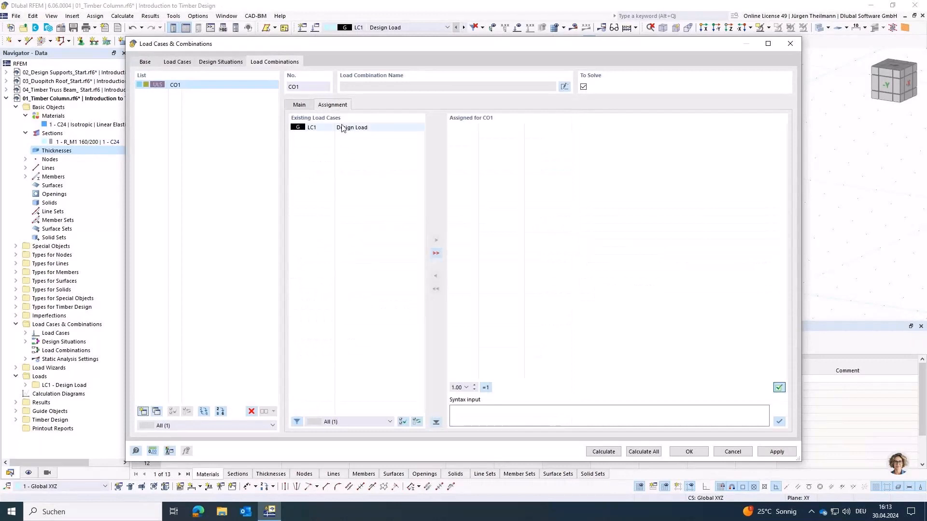
pyautogui.moveTo(319, 132); pyautogui.dragTo(465, 155)
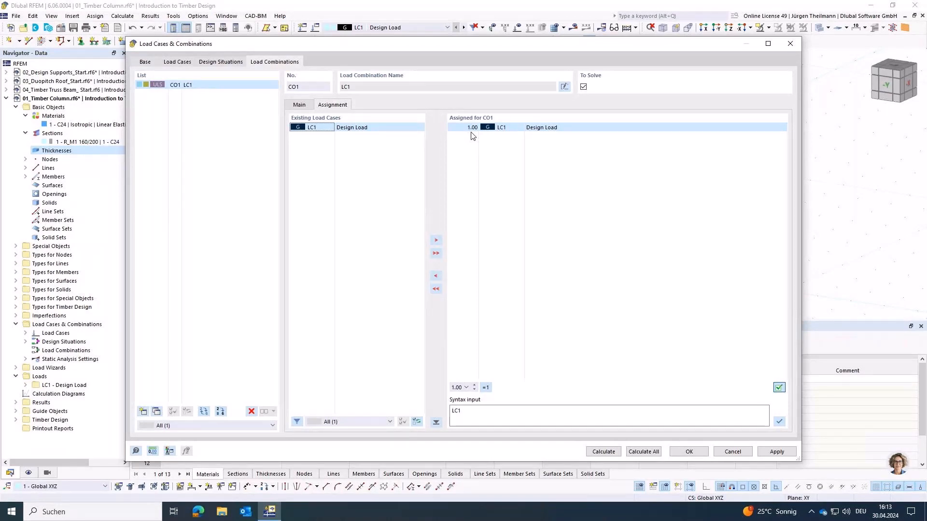
pyautogui.click(701, 454)
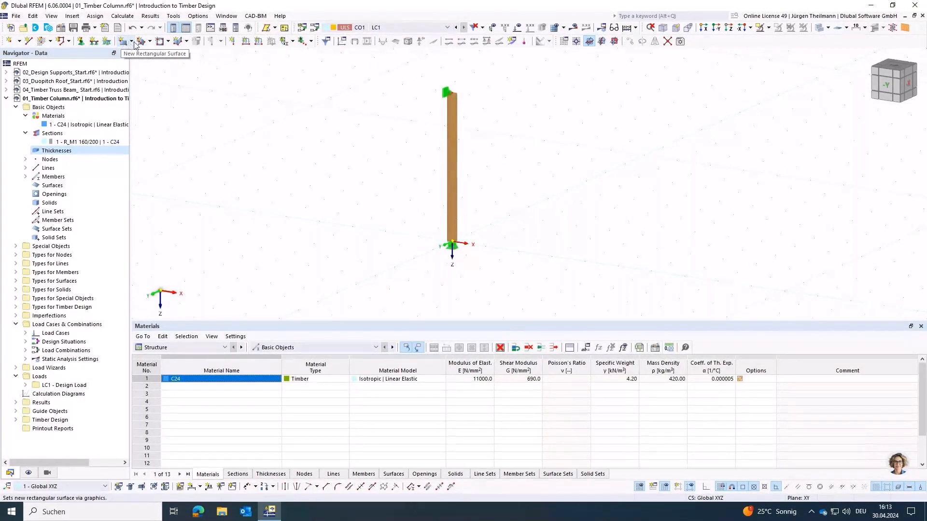
# Step: Create a new nodal force load in load case LC1 and assign it to the column's top node
pyautogui.click(233, 42)
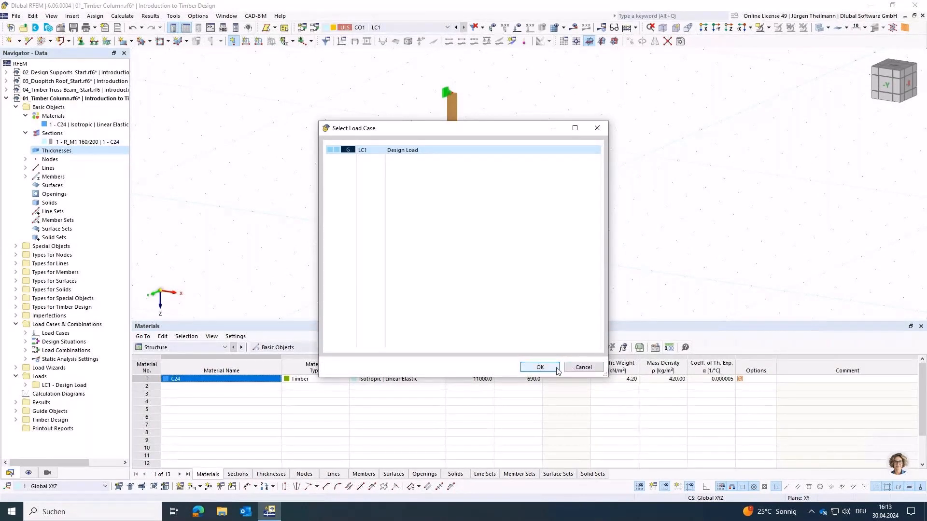
pyautogui.click(540, 368)
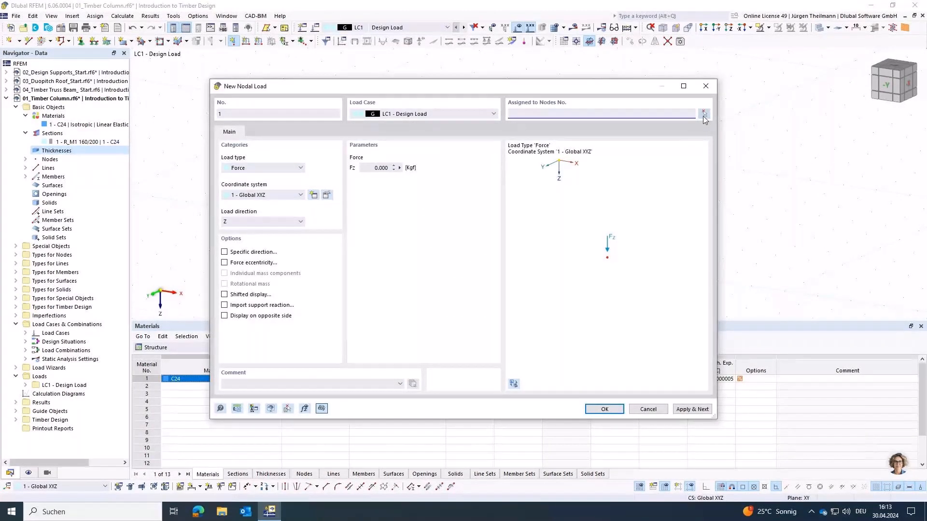
pyautogui.click(705, 114)
pyautogui.moveTo(419, 69); pyautogui.dragTo(486, 113)
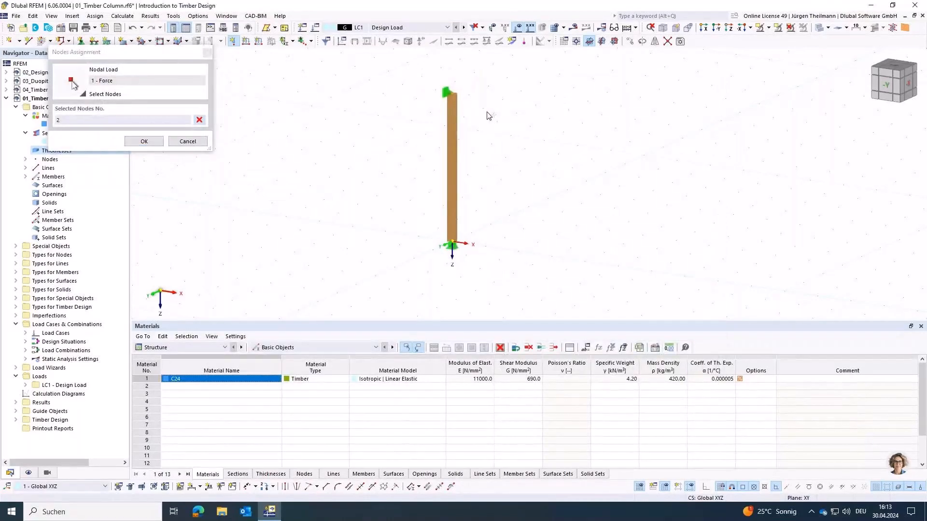
pyautogui.click(143, 141)
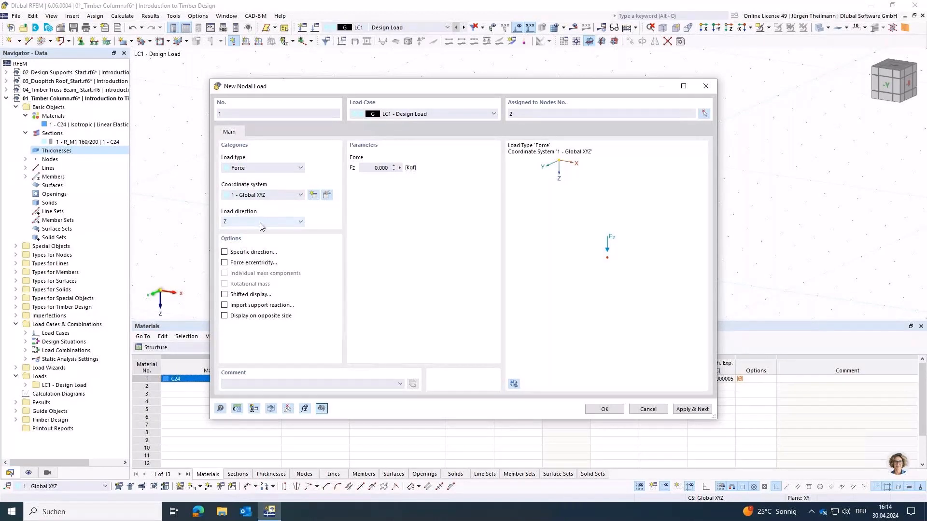
# Step: Set the unit for load forces to kN and restore the default load units
pyautogui.click(371, 167)
pyautogui.click(237, 409)
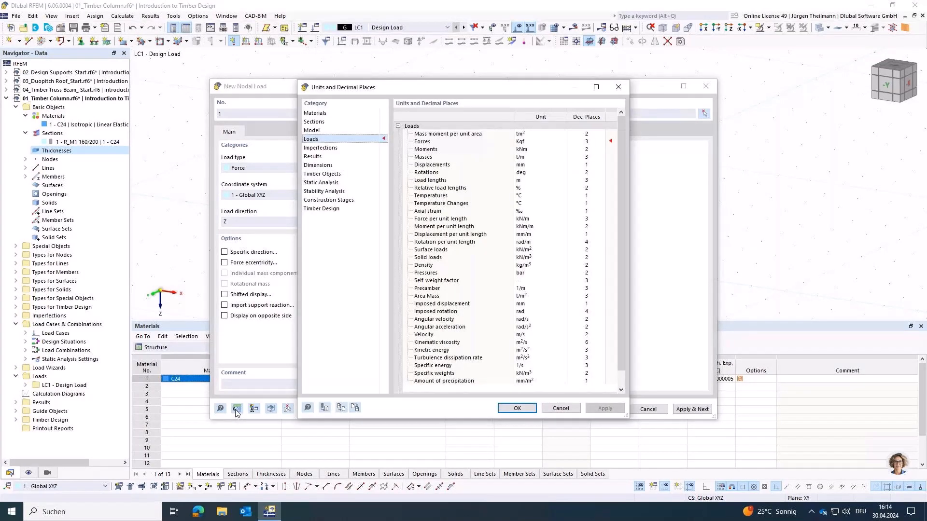
pyautogui.click(541, 141)
pyautogui.click(563, 141)
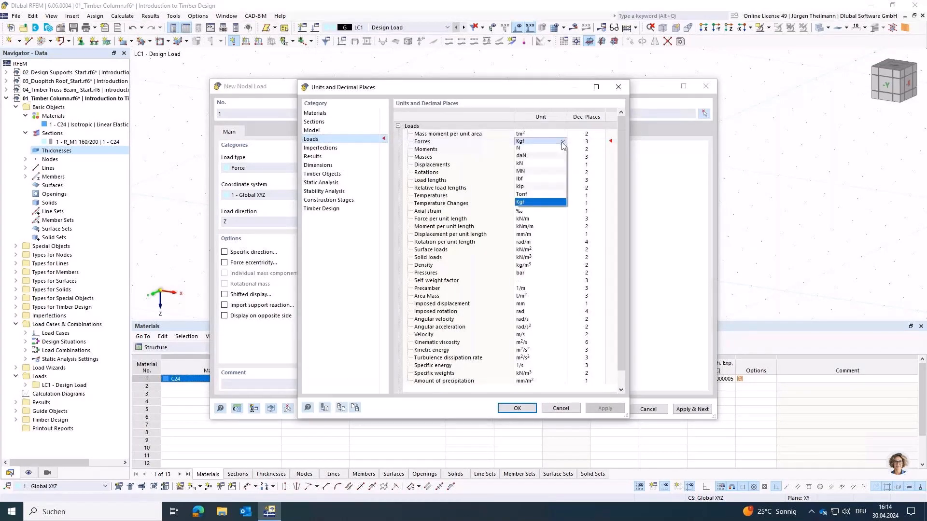
pyautogui.click(546, 165)
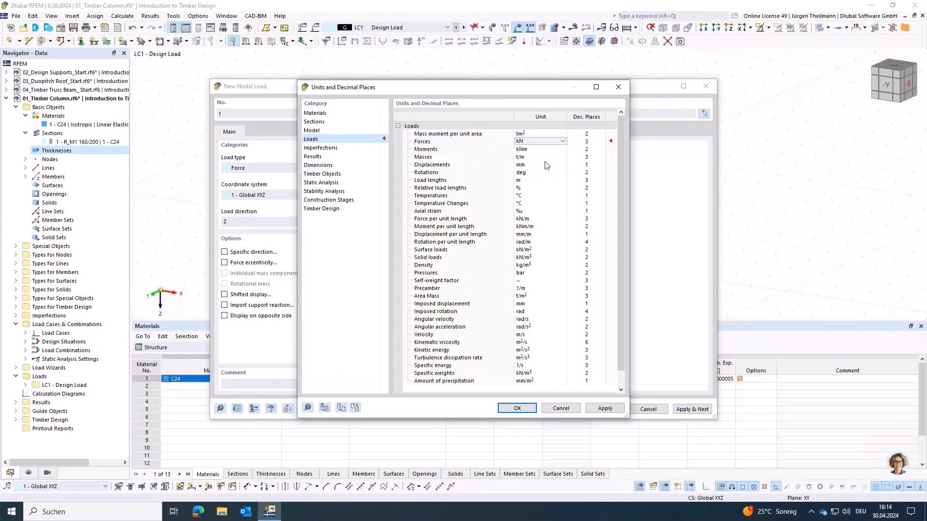
pyautogui.click(324, 409)
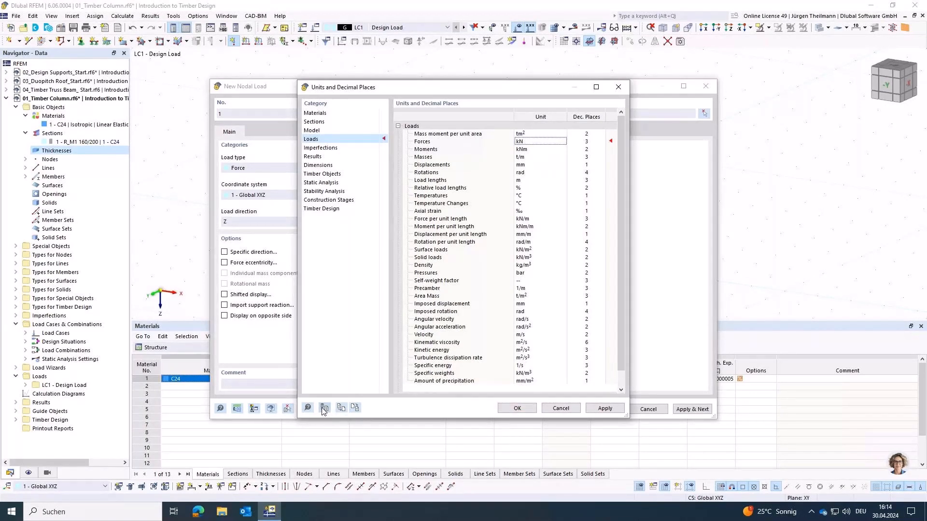
pyautogui.click(517, 409)
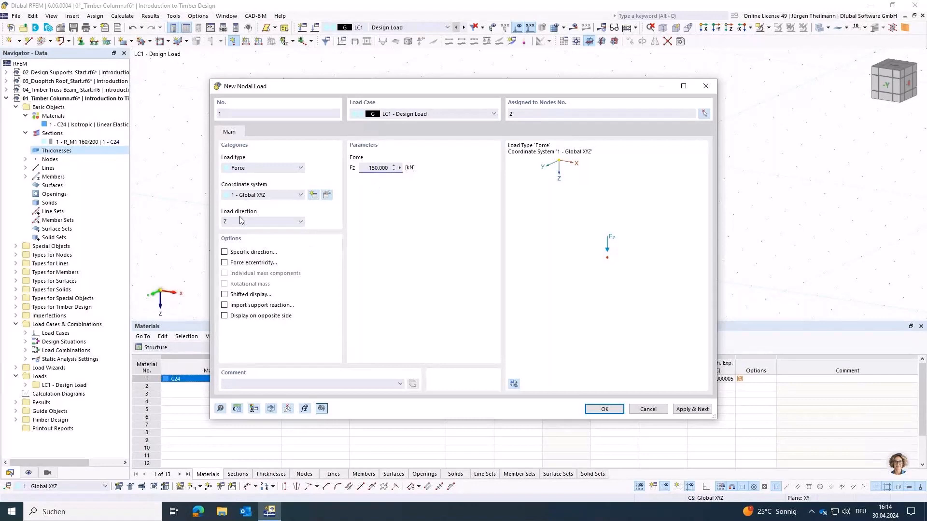
# Step: Give the top nodal load a force Fz of 150 kN in global direction Z
pyautogui.press('Return')
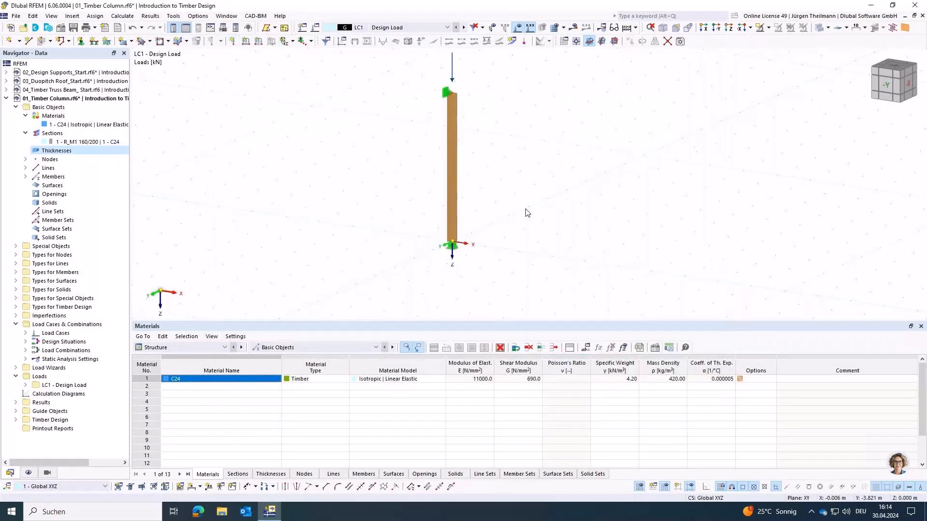
pyautogui.moveTo(515, 224); pyautogui.dragTo(516, 232, button='middle')
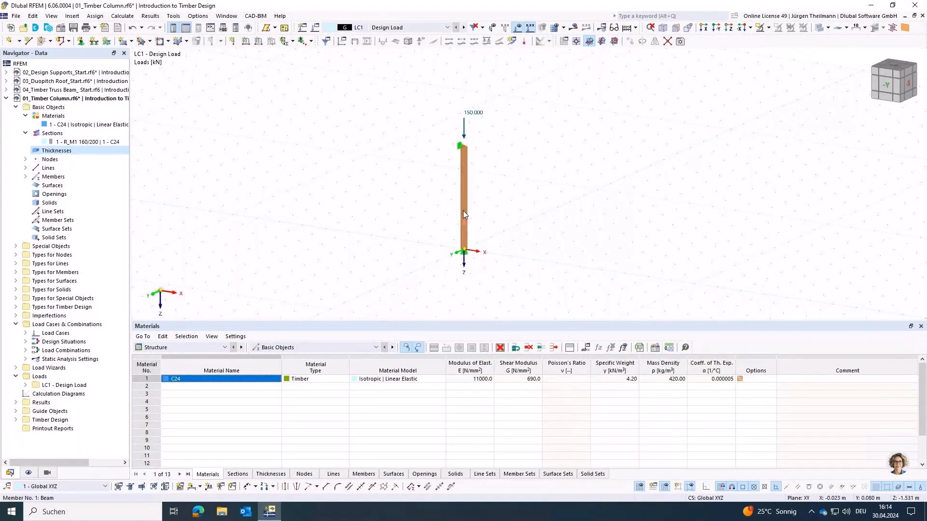
# Step: Create new effective lengths for the column member, considering flexural buckling about both axes but not lateral-torsional buckling
pyautogui.moveTo(462, 211)
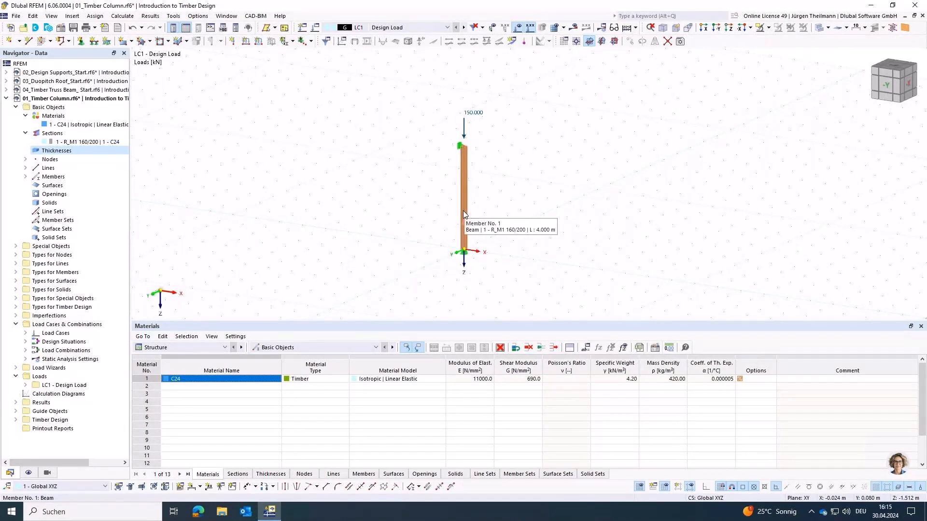
pyautogui.doubleClick(463, 211)
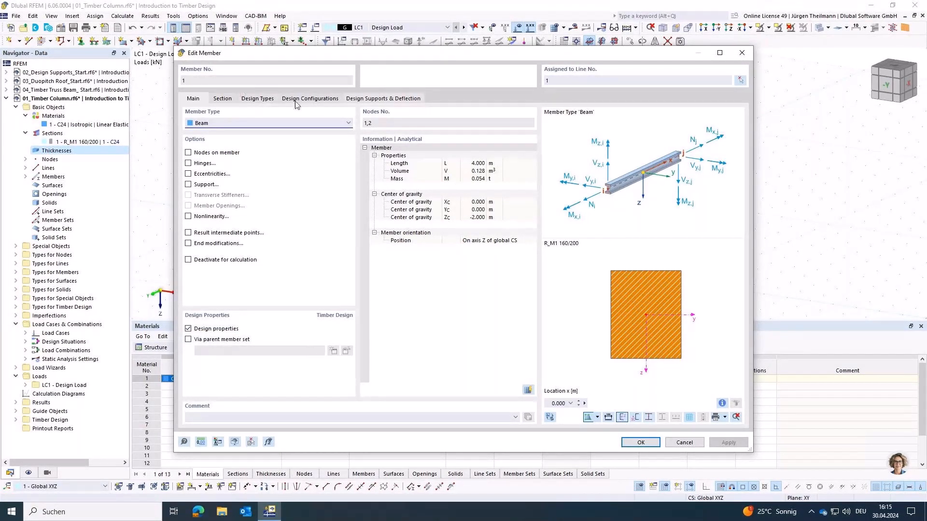
pyautogui.click(258, 99)
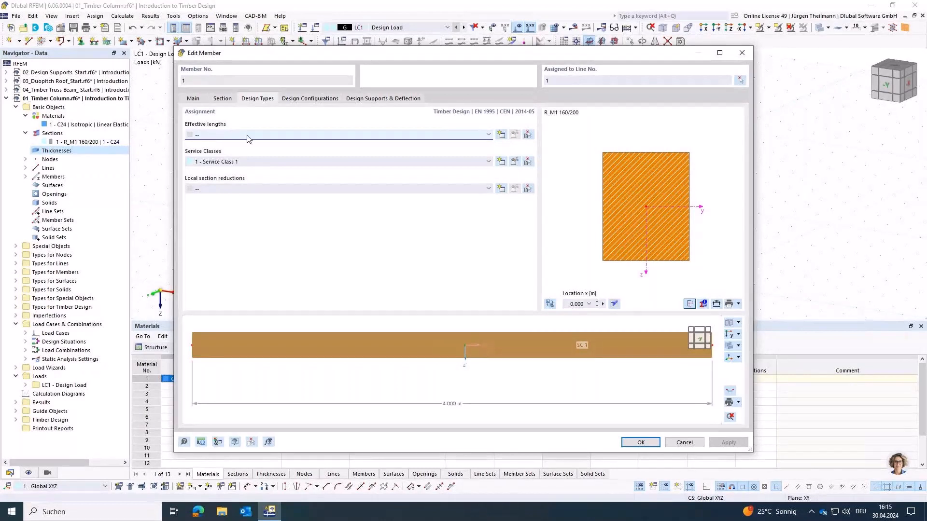
pyautogui.click(488, 136)
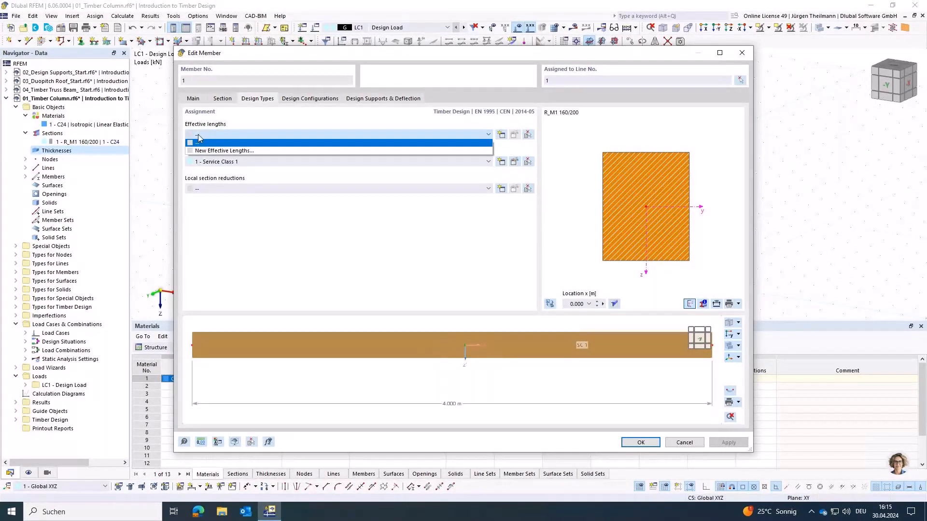
pyautogui.click(247, 152)
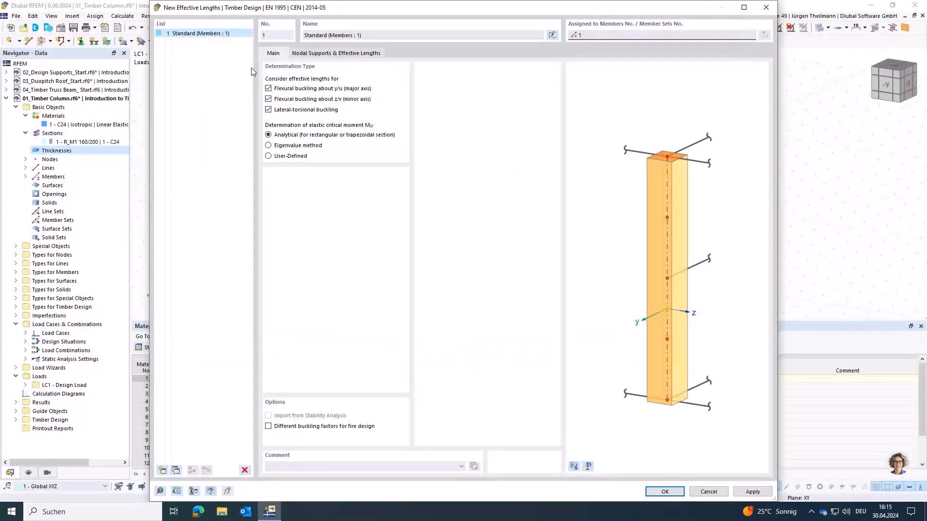
pyautogui.click(268, 110)
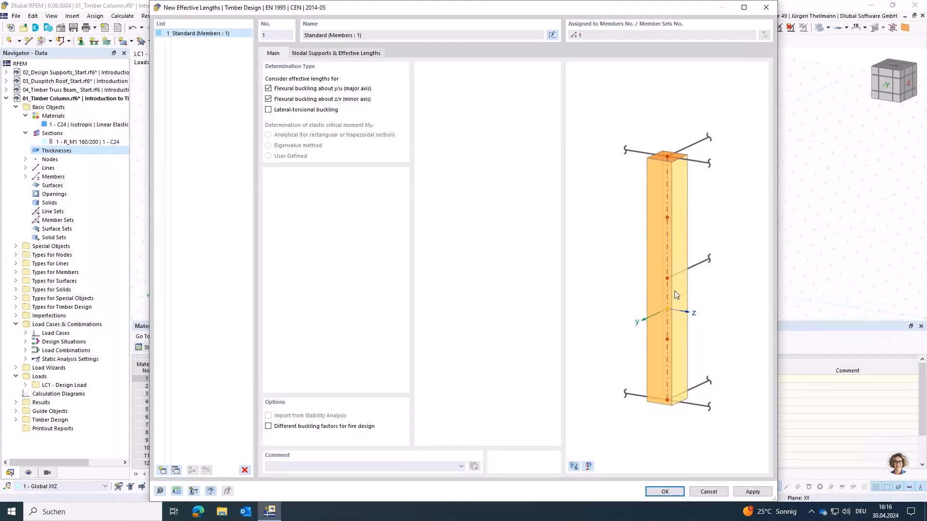
# Step: Release the column's end node in y/u in the nodal supports of the effective lengths, and accept the definition
pyautogui.click(349, 55)
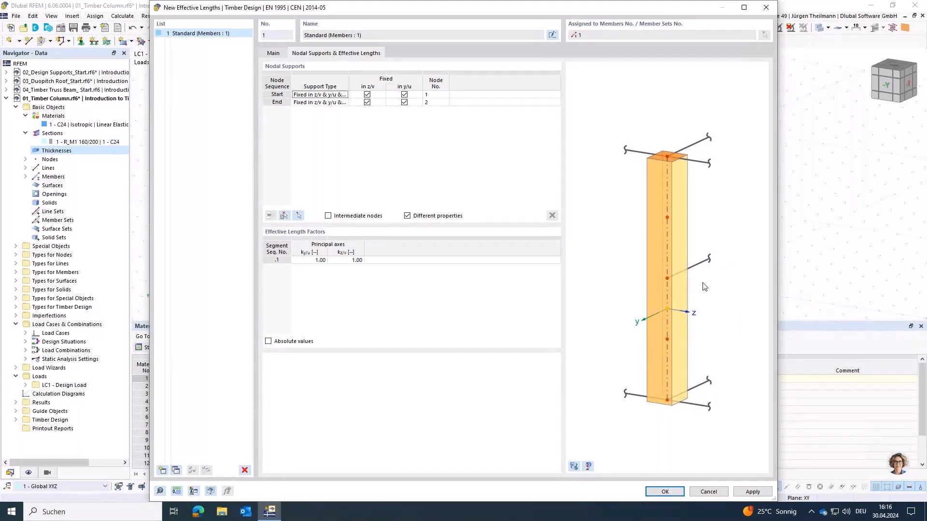
pyautogui.click(575, 466)
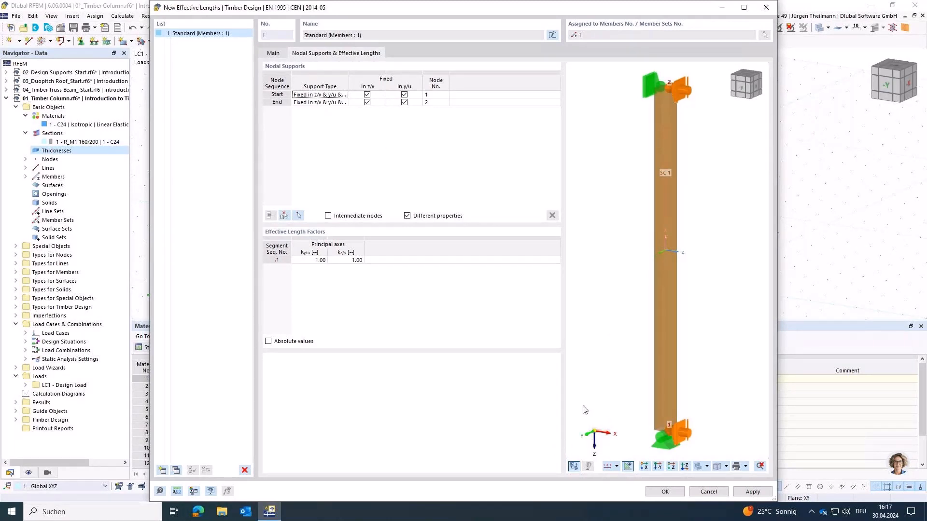
pyautogui.click(404, 102)
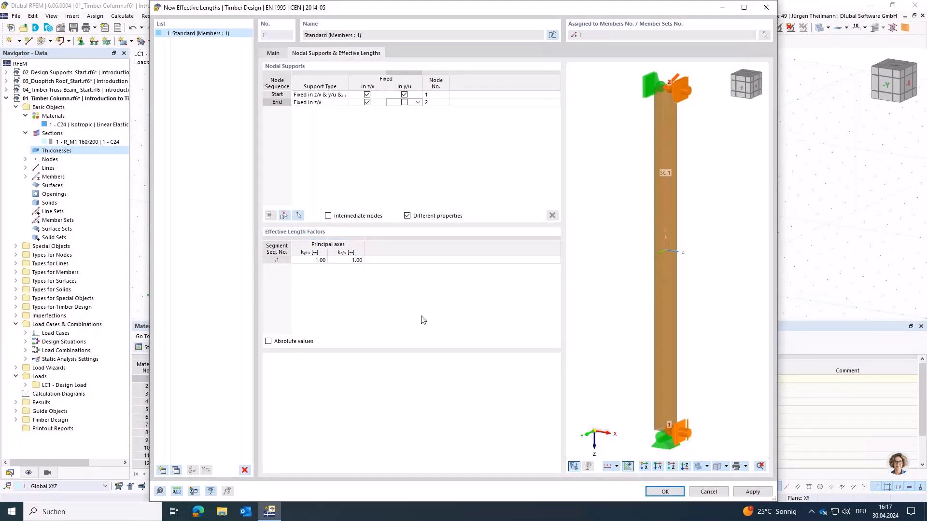
pyautogui.click(664, 492)
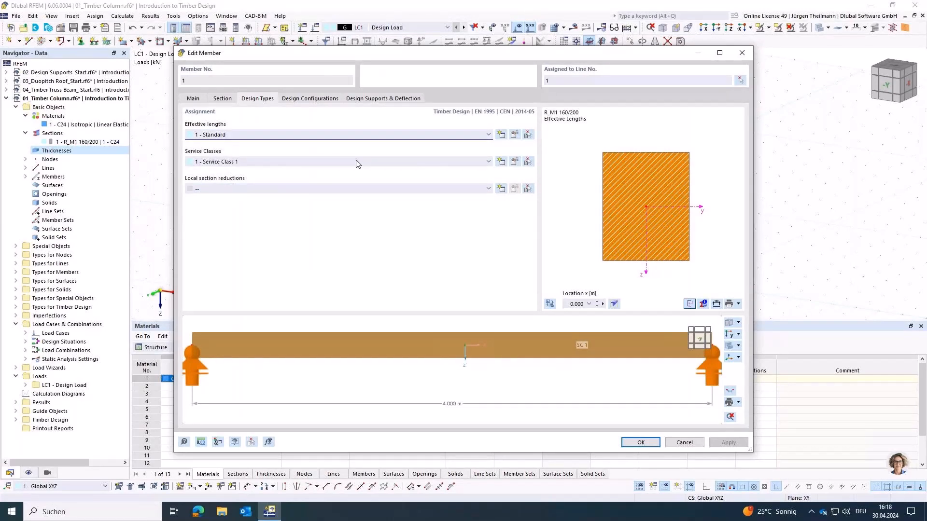
# Step: Try service classes 2 - Moist and 3 - Wet for the column, and return the setting to 1 - Dry
pyautogui.click(213, 163)
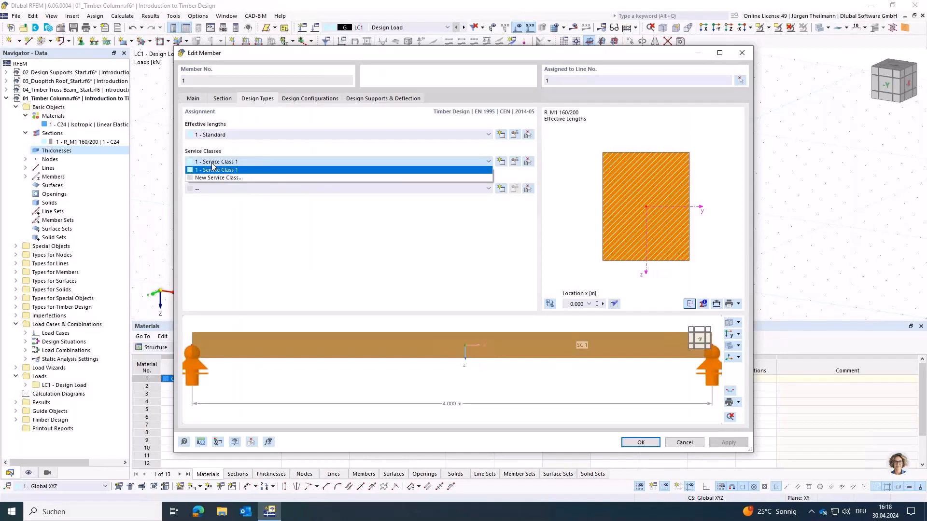
pyautogui.click(213, 163)
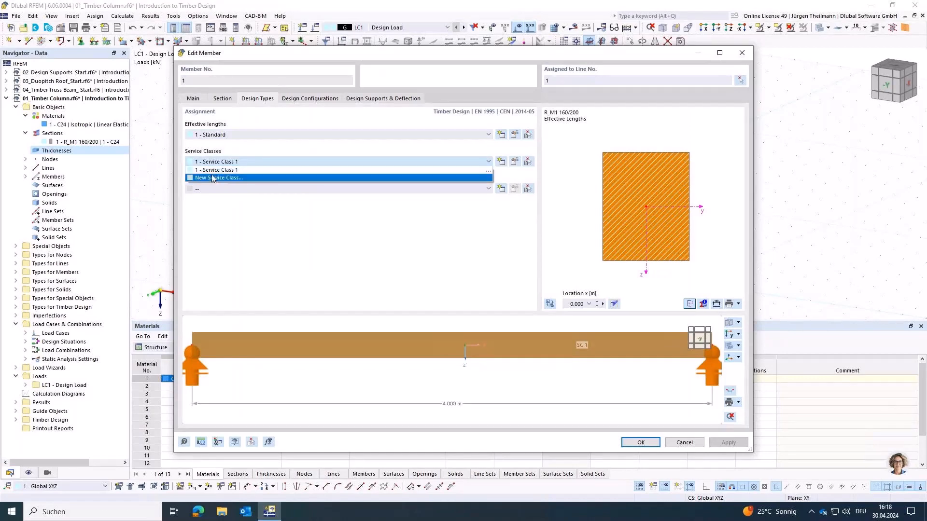
pyautogui.click(515, 162)
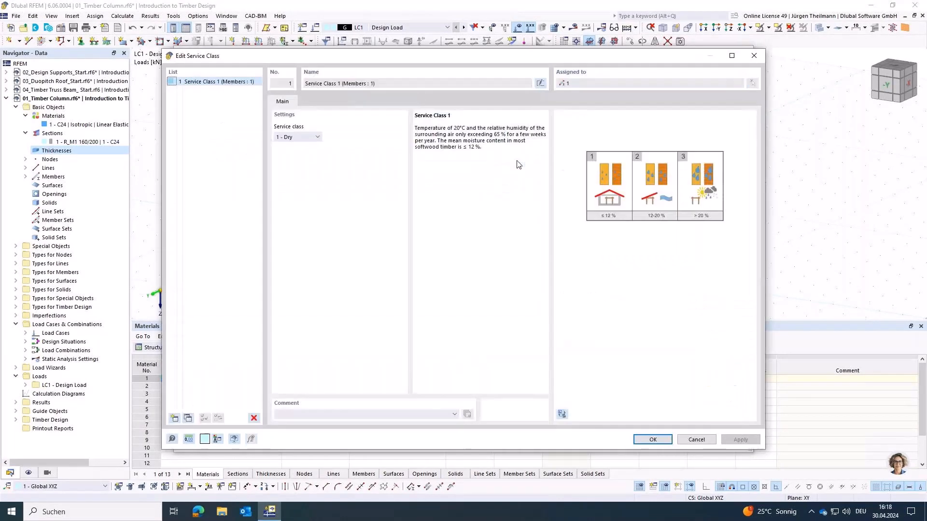
pyautogui.click(318, 138)
pyautogui.click(305, 153)
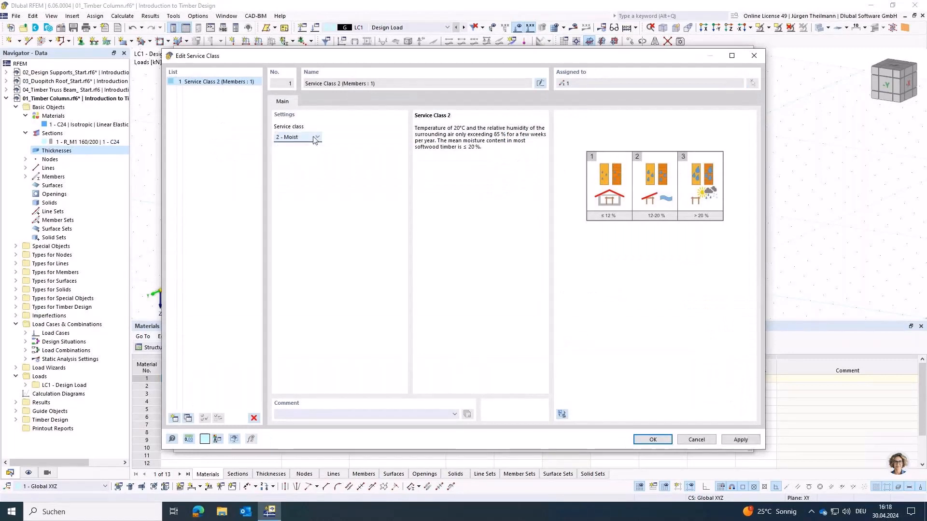
pyautogui.click(299, 138)
pyautogui.click(304, 162)
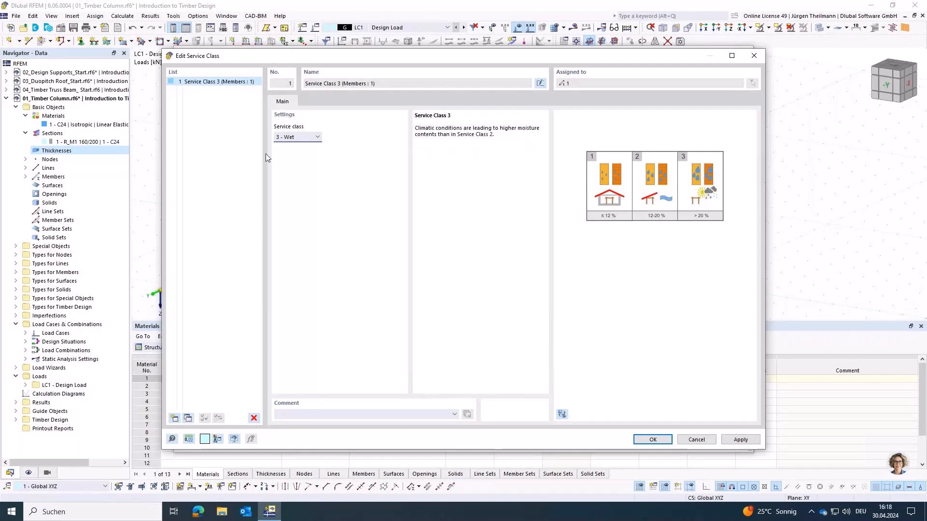
pyautogui.click(306, 138)
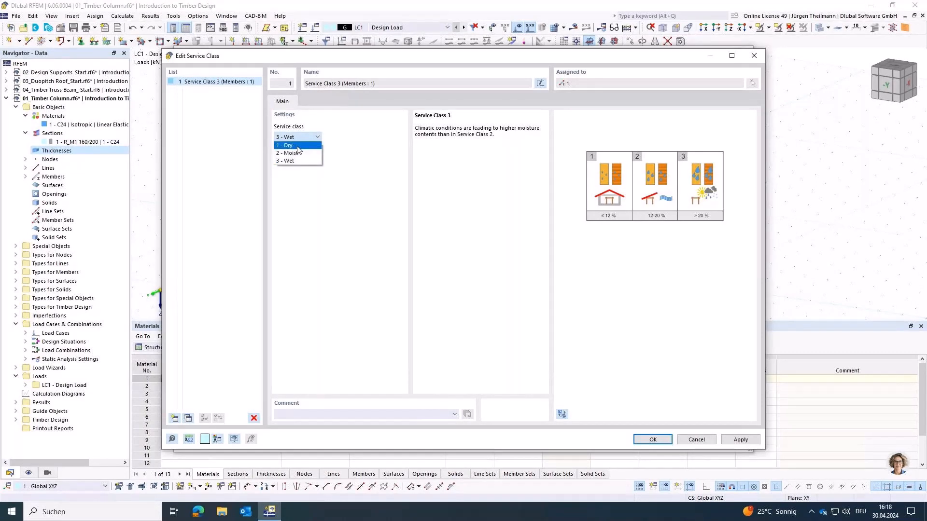
pyautogui.click(289, 144)
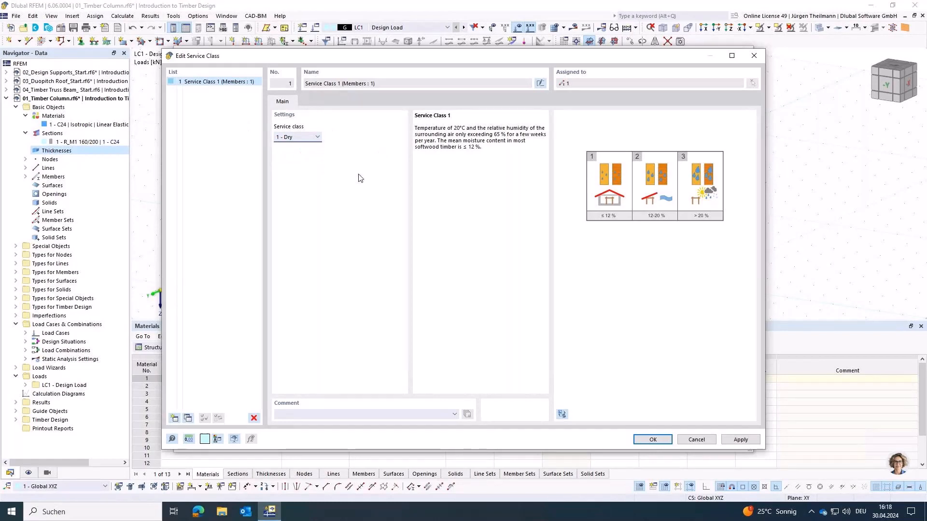
pyautogui.click(652, 440)
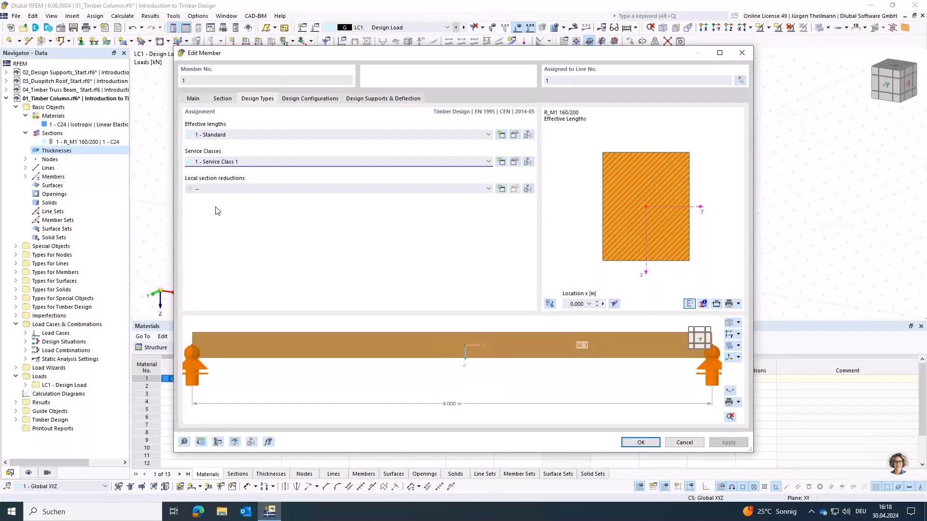
# Step: Accept the member settings, and run the Timber Design calculation with design situation DS1 active
pyautogui.click(635, 443)
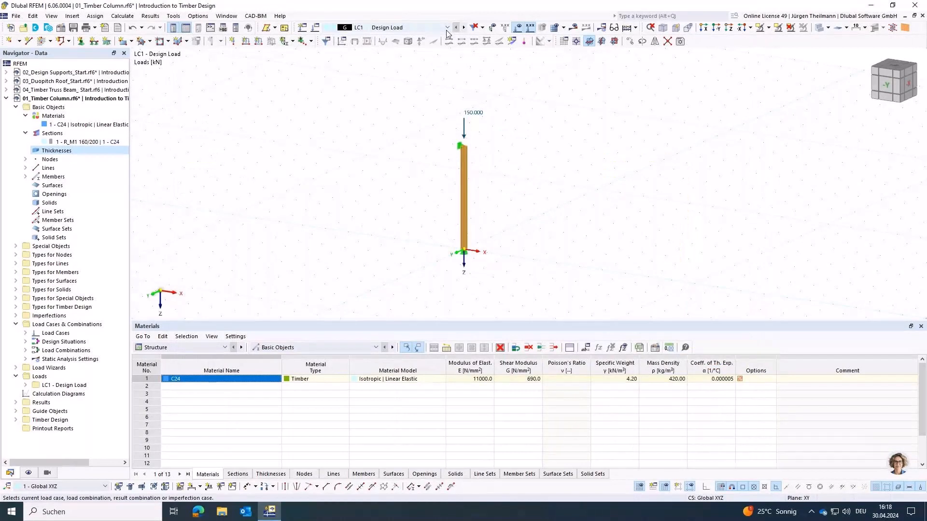
pyautogui.click(415, 27)
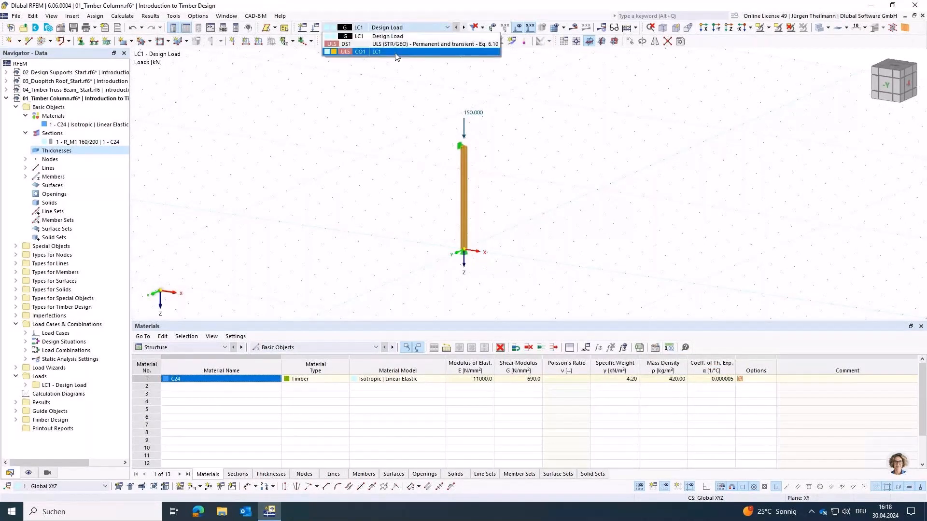
pyautogui.click(395, 44)
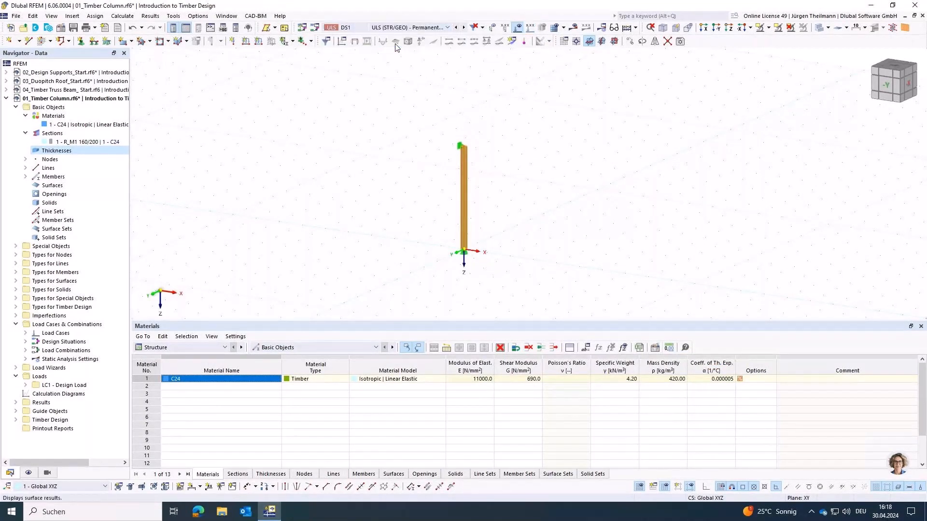
pyautogui.click(635, 30)
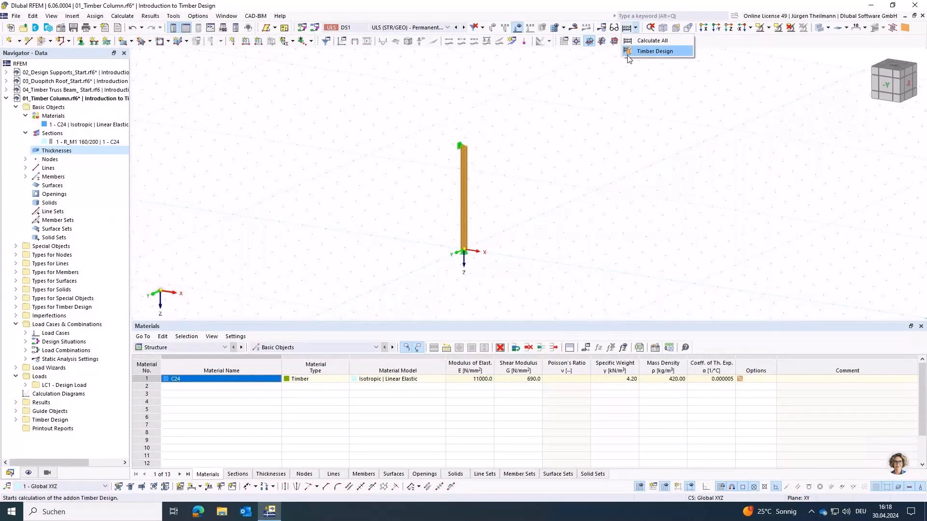
pyautogui.click(657, 57)
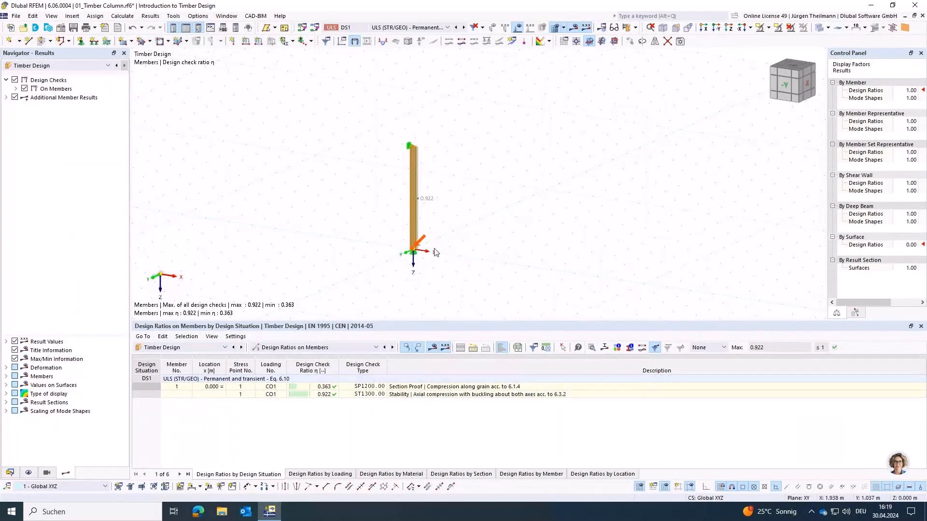
# Step: Examine the slenderness ratios, equivalent member lengths and formulas in the details of the ST1300 axial compression stability check
pyautogui.moveTo(437, 220); pyautogui.dragTo(481, 191, button='middle')
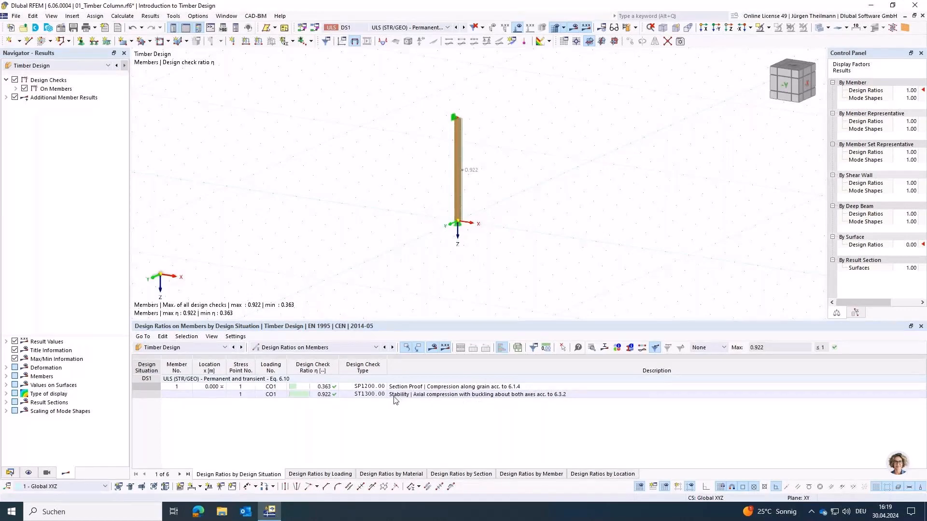
pyautogui.doubleClick(427, 396)
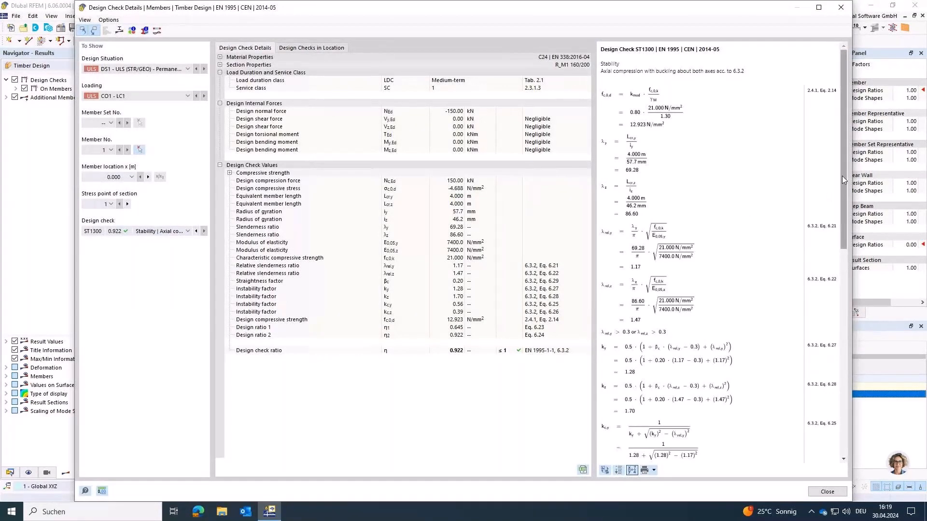
pyautogui.moveTo(844, 171)
pyautogui.mouseDown()
pyautogui.moveTo(838, 317)
pyautogui.moveTo(849, 384)
pyautogui.moveTo(848, 172)
pyautogui.mouseUp()
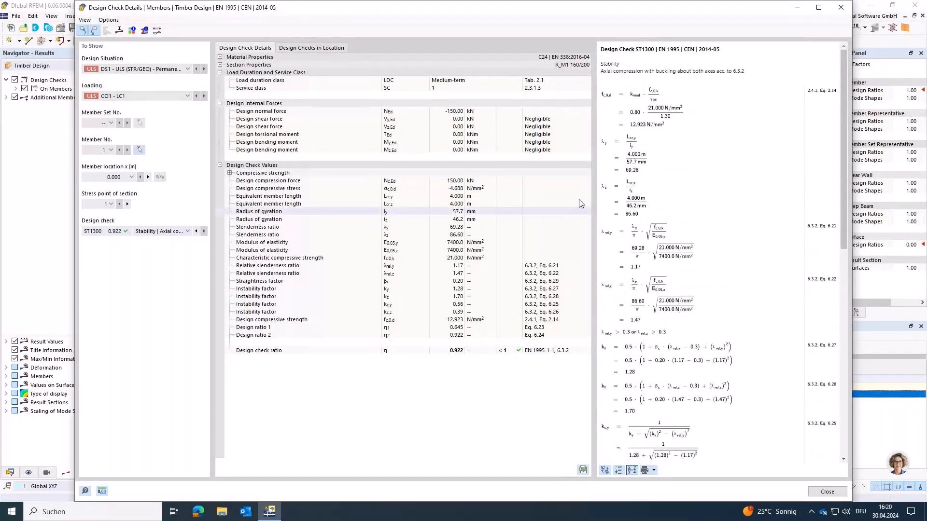
pyautogui.click(297, 228)
pyautogui.click(296, 235)
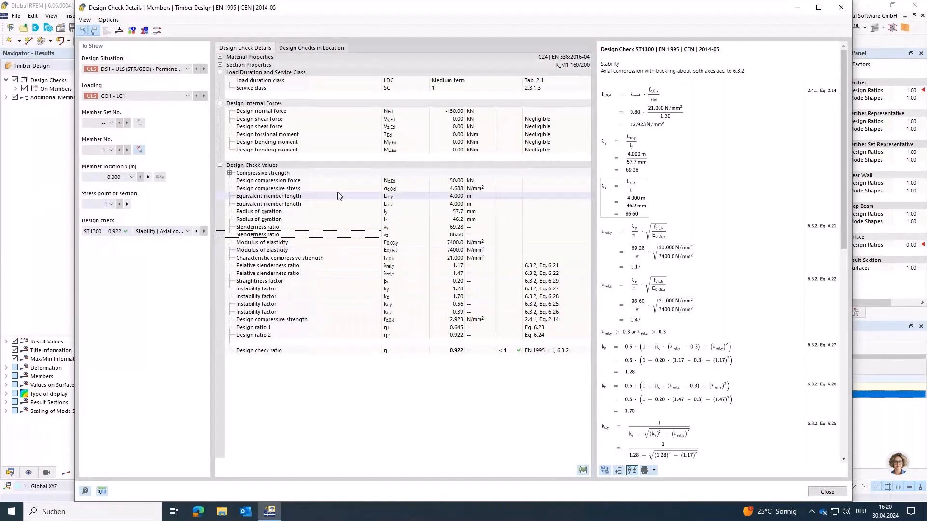
pyautogui.click(298, 204)
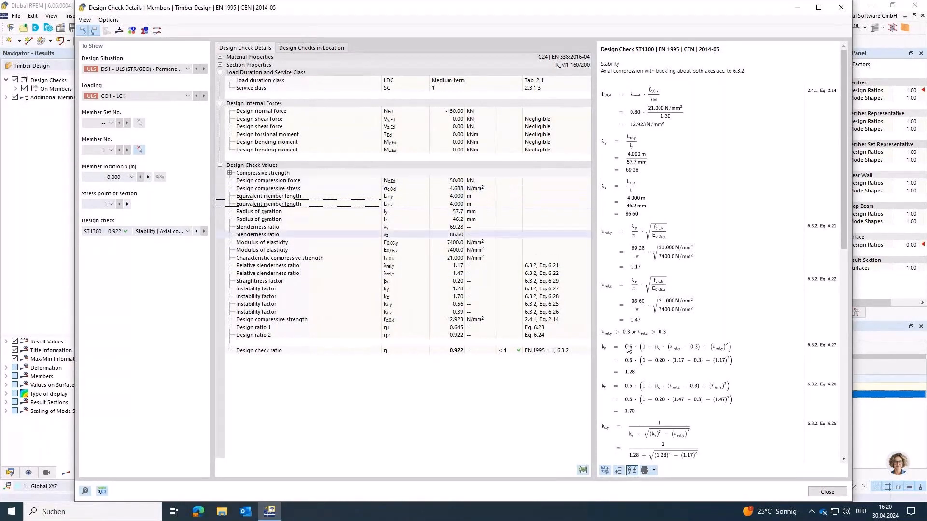
pyautogui.click(816, 491)
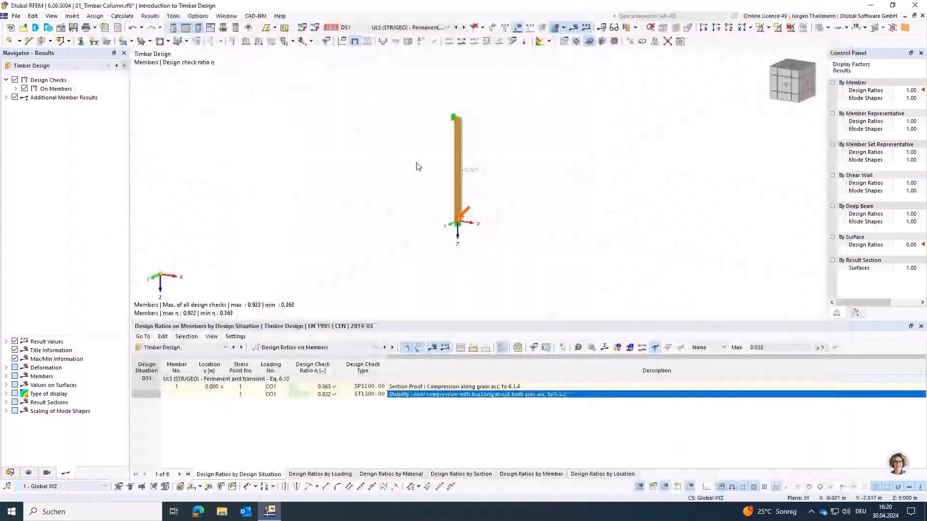
# Step: Open the column's effective lengths definition and compare its nodal supports in the model view with the k-factor buckling diagrams
pyautogui.doubleClick(456, 167)
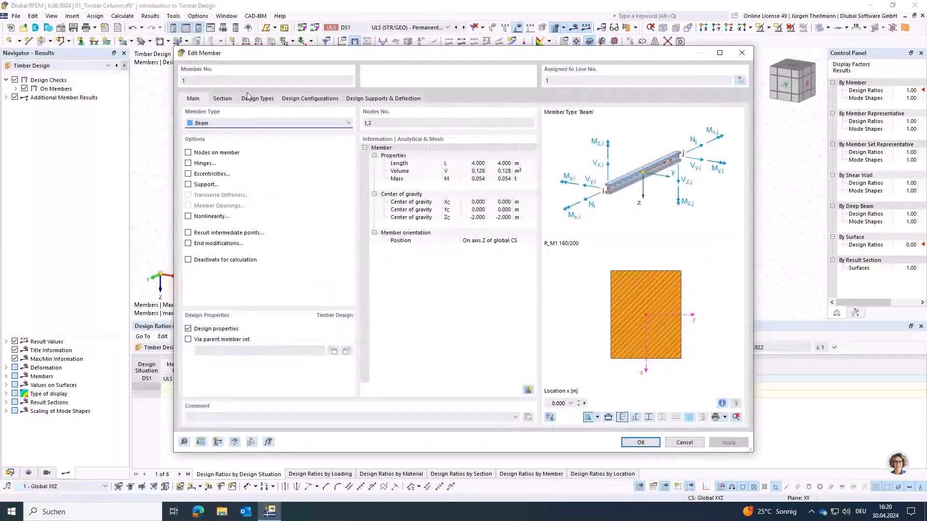
pyautogui.click(264, 99)
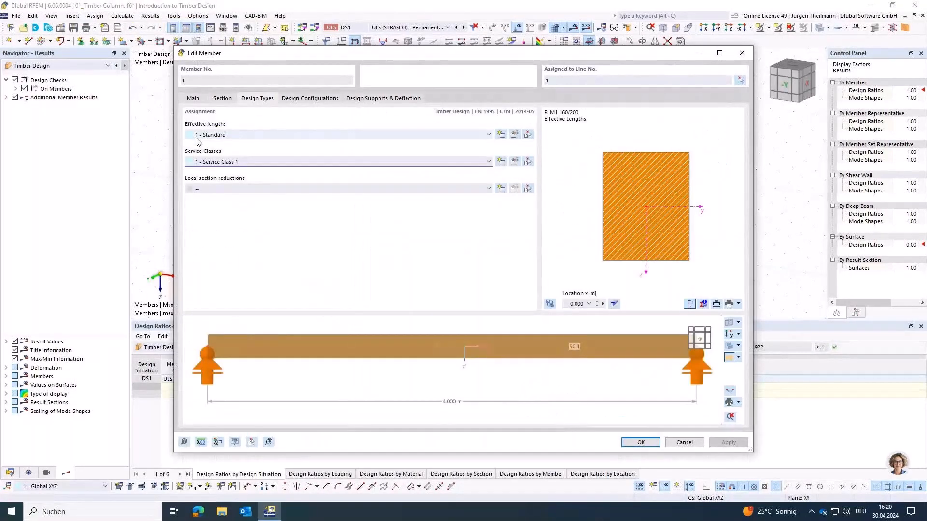
pyautogui.click(515, 135)
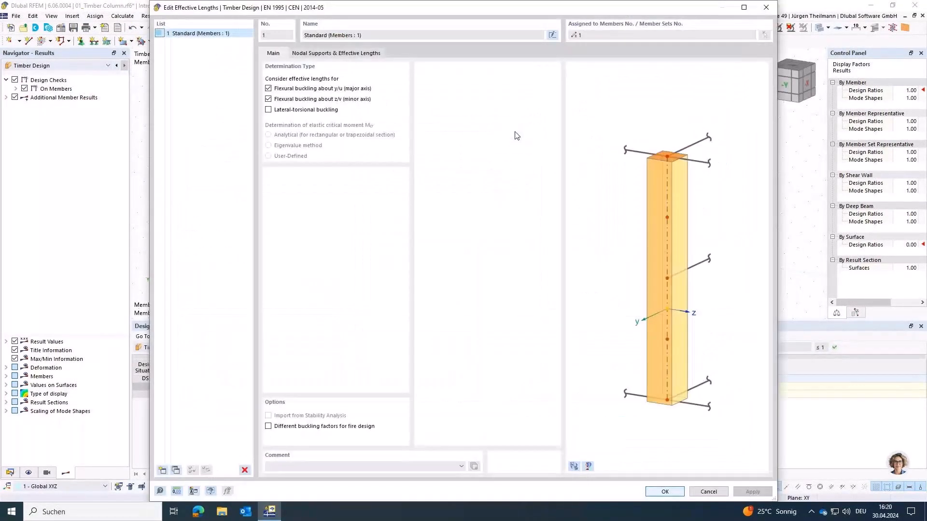
pyautogui.click(314, 54)
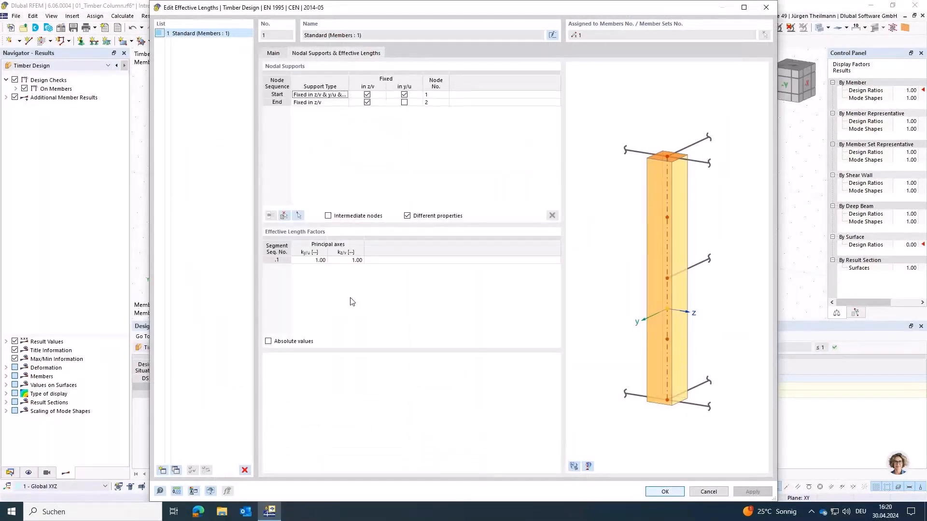
pyautogui.click(574, 467)
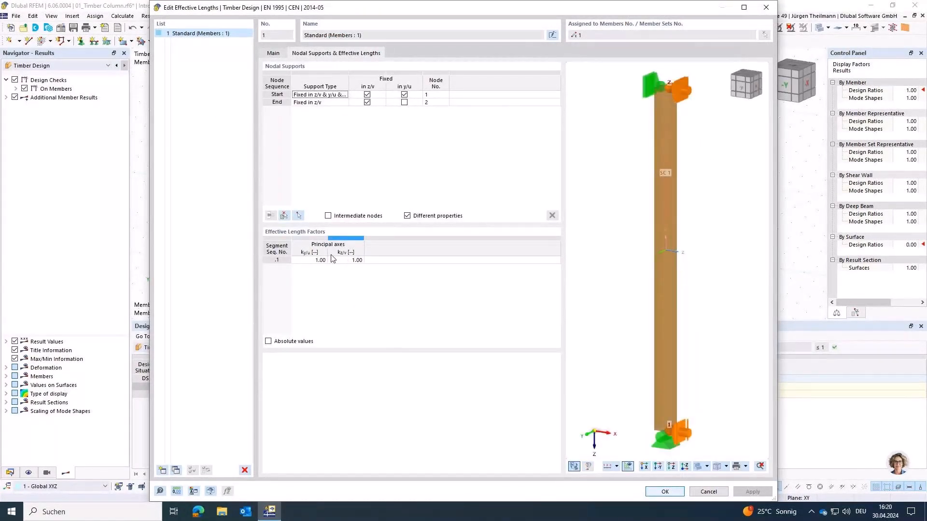
pyautogui.click(575, 466)
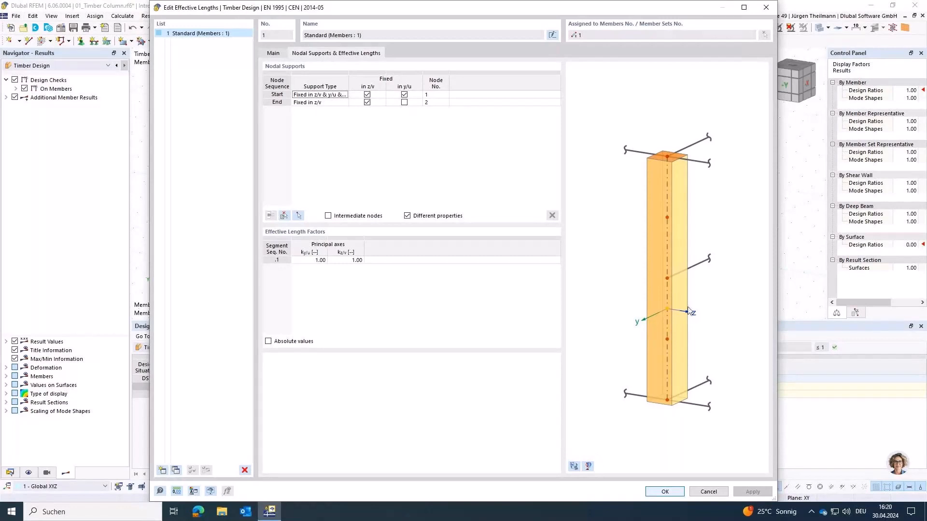
pyautogui.click(588, 466)
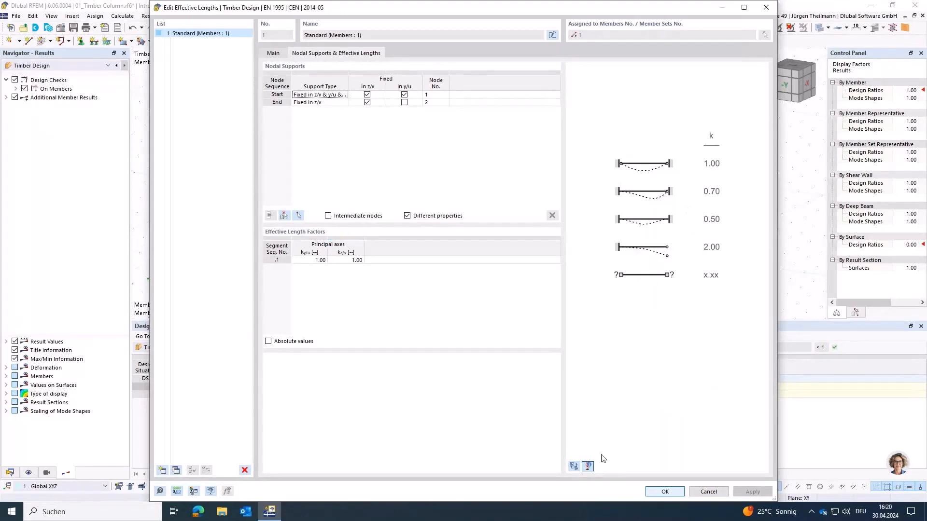
pyautogui.click(574, 466)
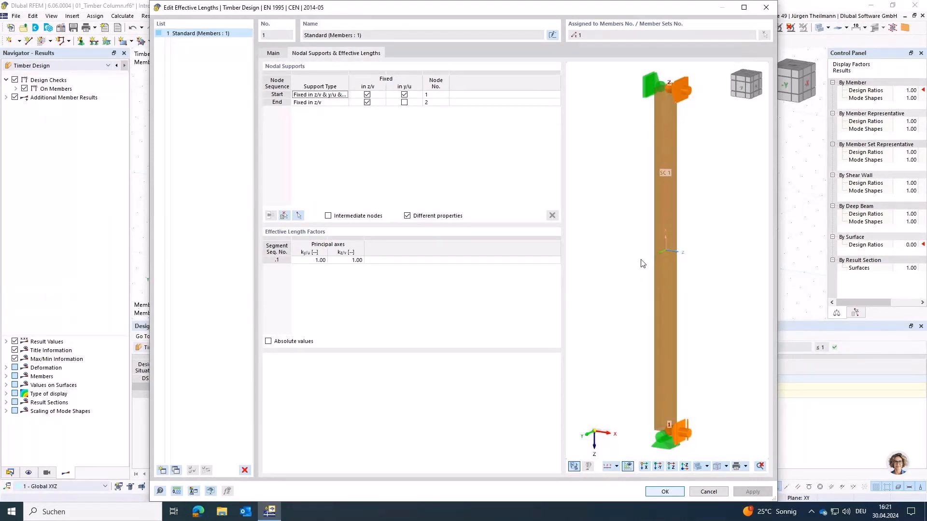
# Step: Set the effective length factor kz/v to 2.00 and accept the definition, allowing the Timber Design results to be deleted
pyautogui.click(340, 262)
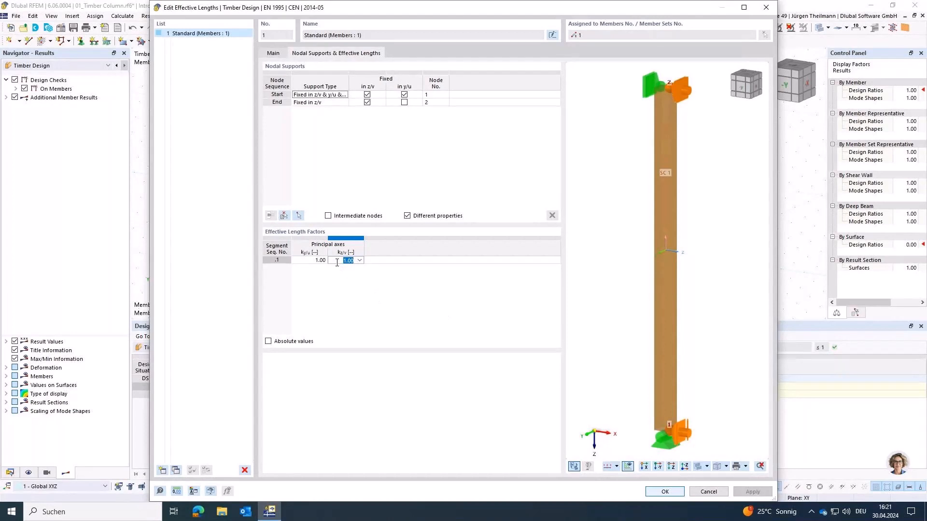
pyautogui.write('2')
pyautogui.press('Return')
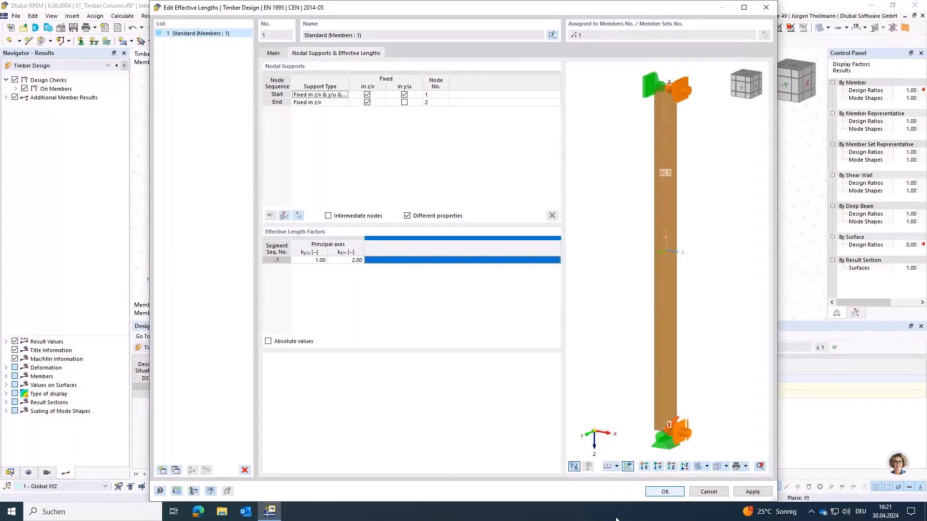
pyautogui.click(661, 492)
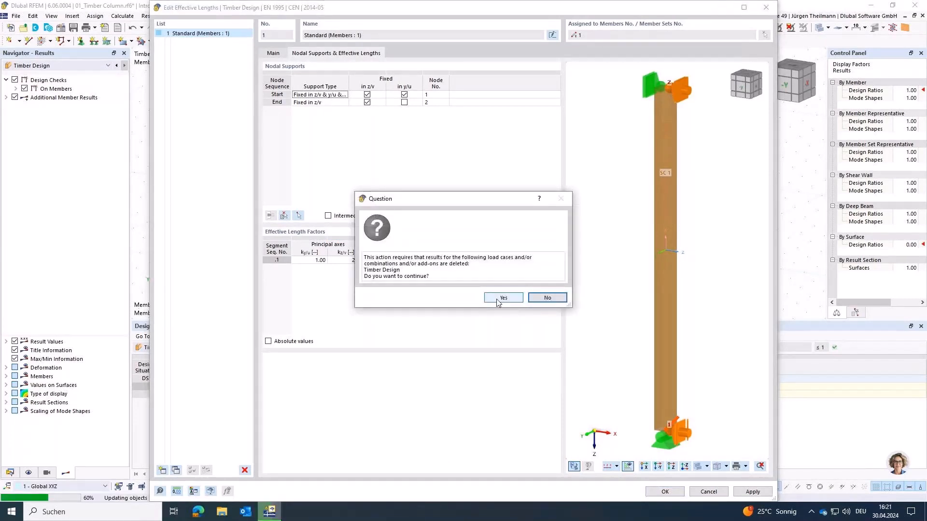
pyautogui.click(497, 299)
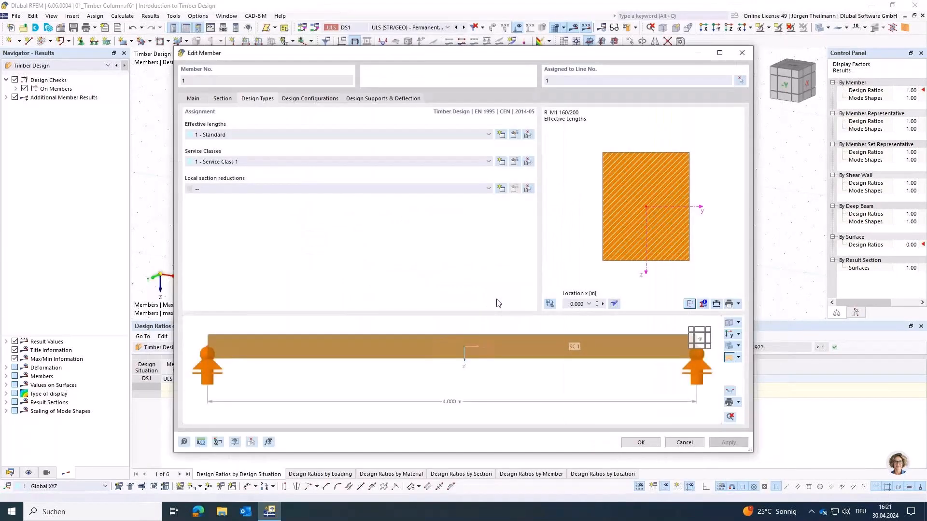
# Step: Accept the member settings and recalculate the Timber Design results for the column
pyautogui.click(643, 443)
pyautogui.click(613, 26)
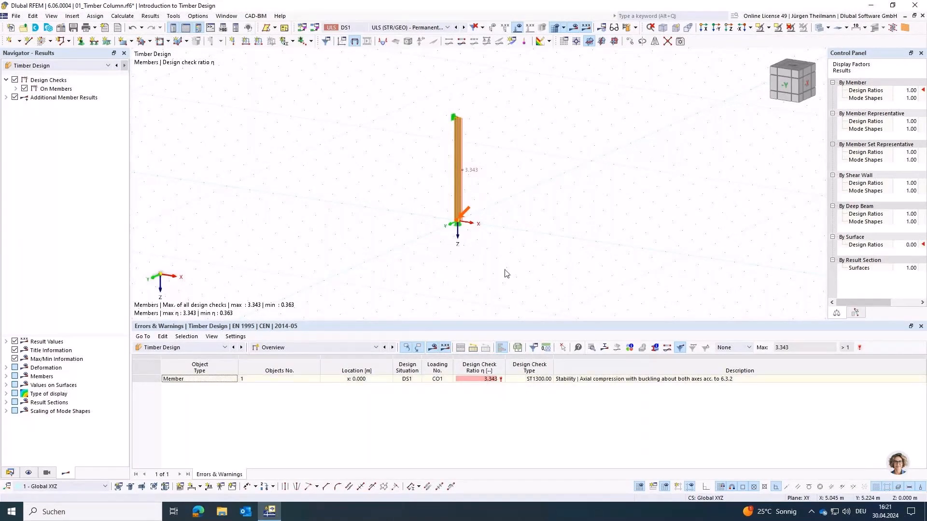
pyautogui.scroll(2, 501, 203)
pyautogui.moveTo(508, 256); pyautogui.dragTo(549, 299, button='middle')
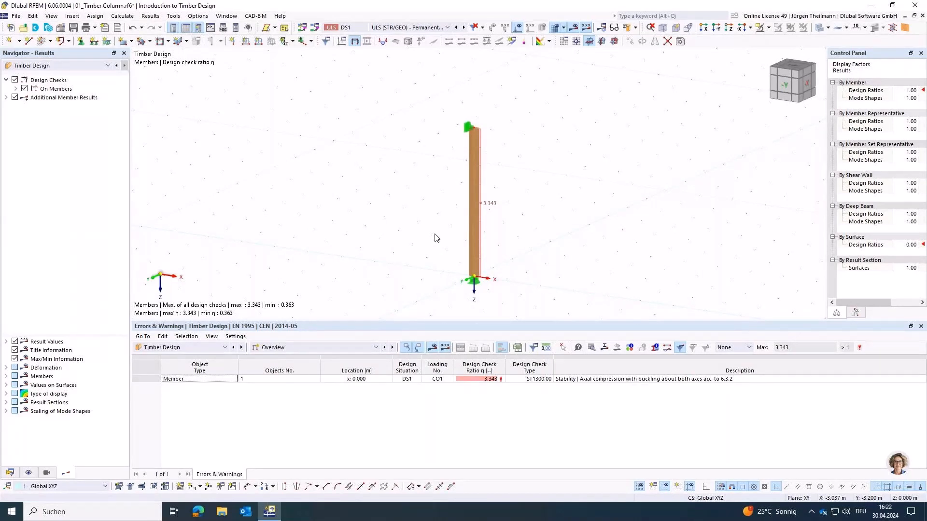
# Step: Show the Timber Design input data and open the Default ultimate configuration for editing
pyautogui.click(375, 348)
pyautogui.click(374, 357)
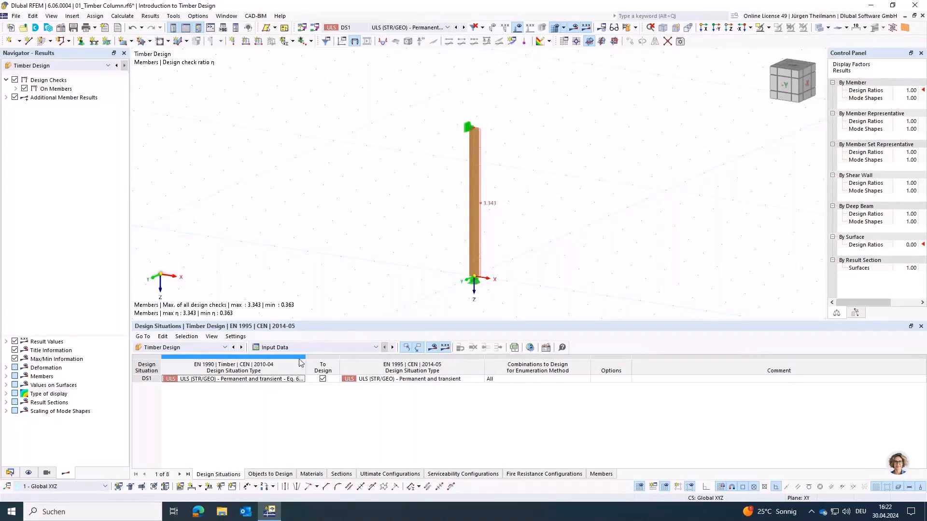
pyautogui.click(10, 473)
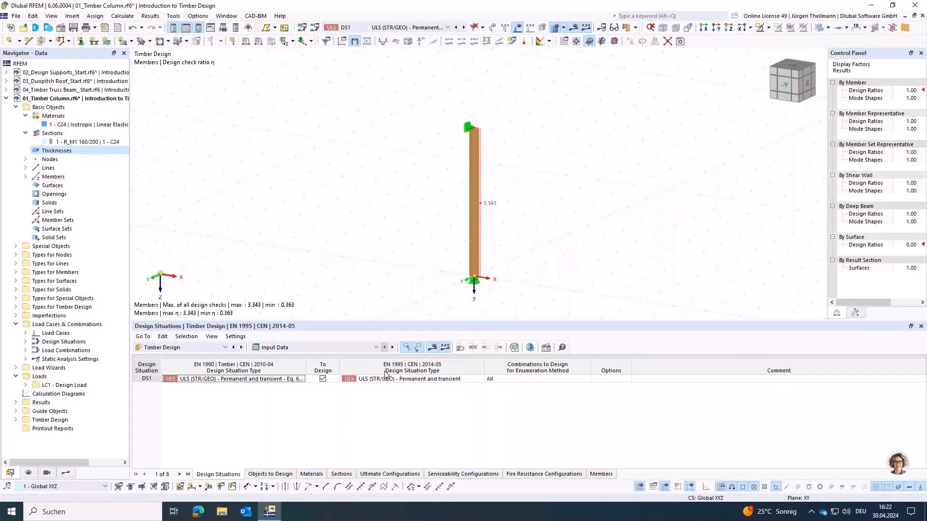
pyautogui.click(389, 474)
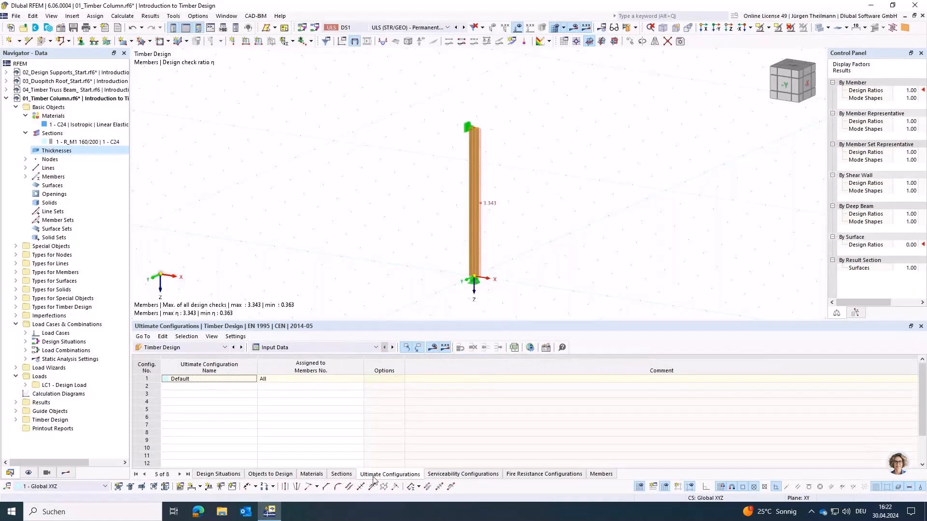
pyautogui.click(149, 379)
pyautogui.doubleClick(151, 384)
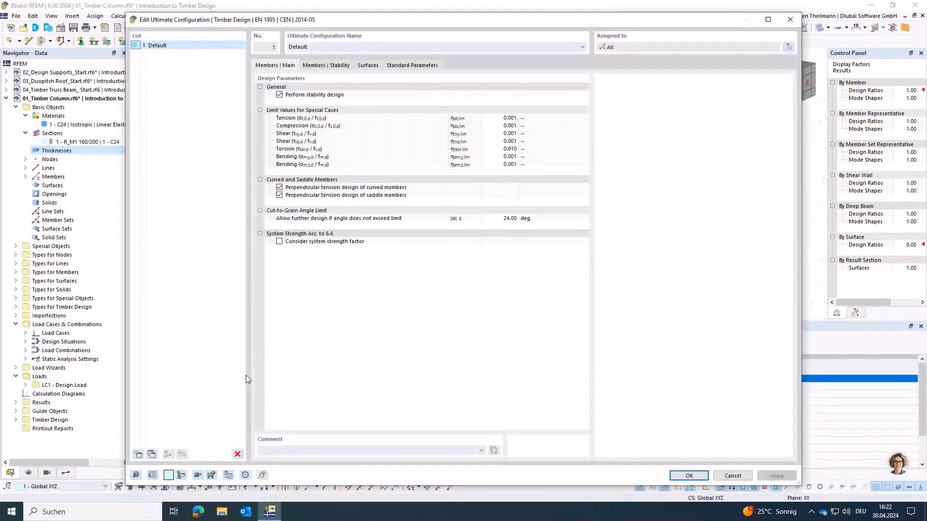
# Step: Activate the member stiffness reduction with coefficient 1/(1+kdef) acc. to DIN EN 1995-1-1, and accept the configuration with deletion of the design results
pyautogui.click(337, 65)
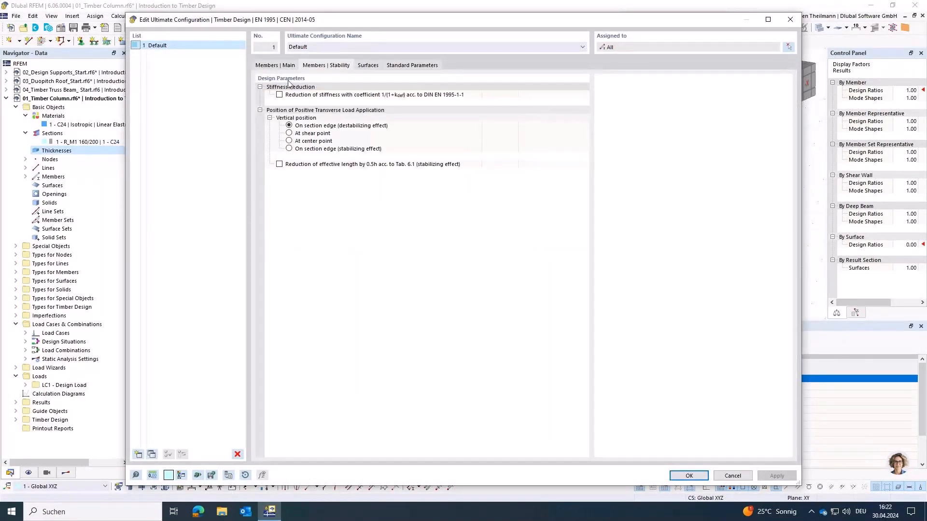
pyautogui.click(279, 95)
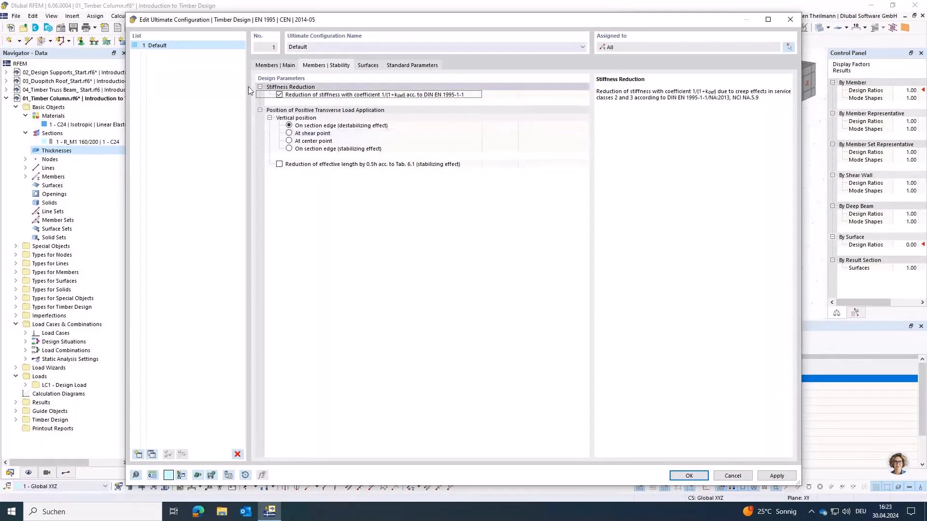
pyautogui.click(688, 477)
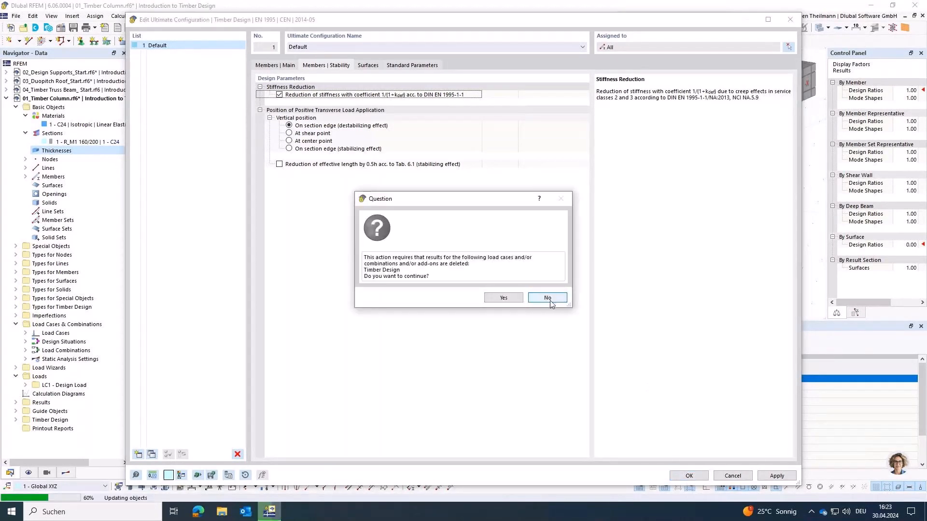
pyautogui.click(504, 299)
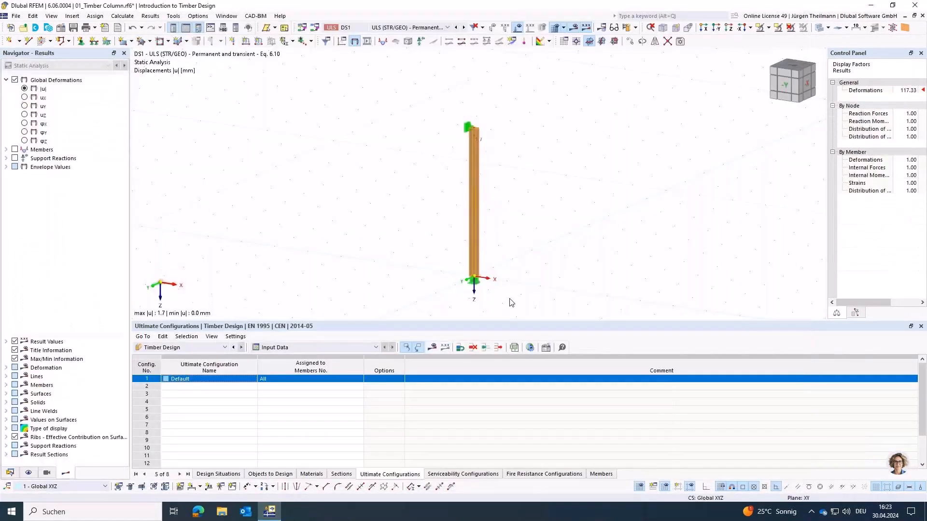
# Step: Save the timber column model and switch to the model 02_Design Supports_Start.rf6
pyautogui.click(73, 29)
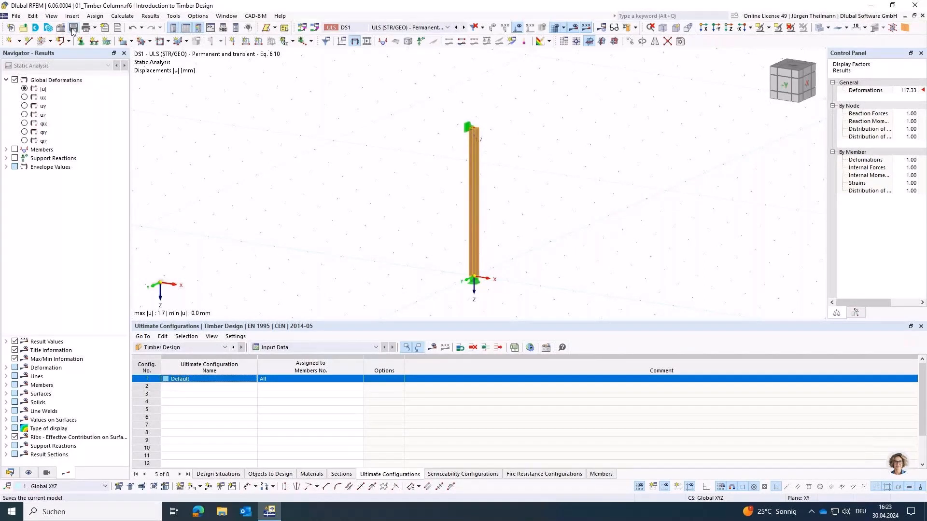
pyautogui.click(13, 472)
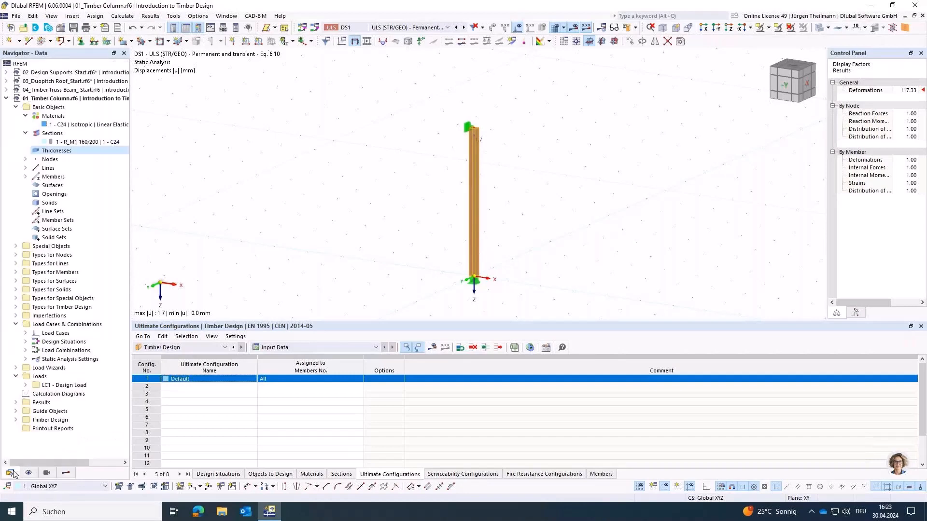
pyautogui.doubleClick(52, 73)
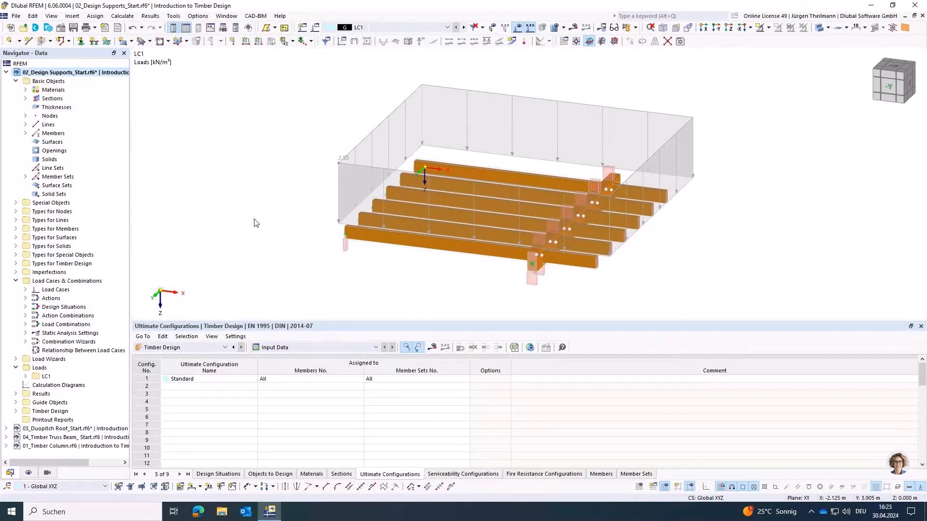
# Step: Examine the beam ends, nodal supports and cross beam of the floor model from both sides
pyautogui.keyDown('ctrl'); pyautogui.moveTo(460, 272); pyautogui.dragTo(452, 273, button='middle'); pyautogui.keyUp('ctrl')
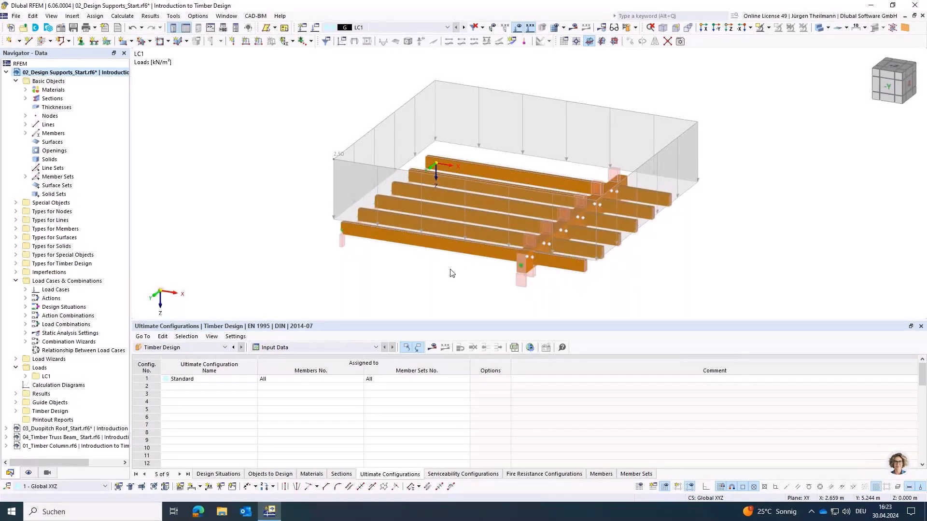
pyautogui.scroll(-1, 452, 273)
pyautogui.keyDown('ctrl'); pyautogui.moveTo(525, 303); pyautogui.dragTo(485, 280, button='middle'); pyautogui.keyUp('ctrl')
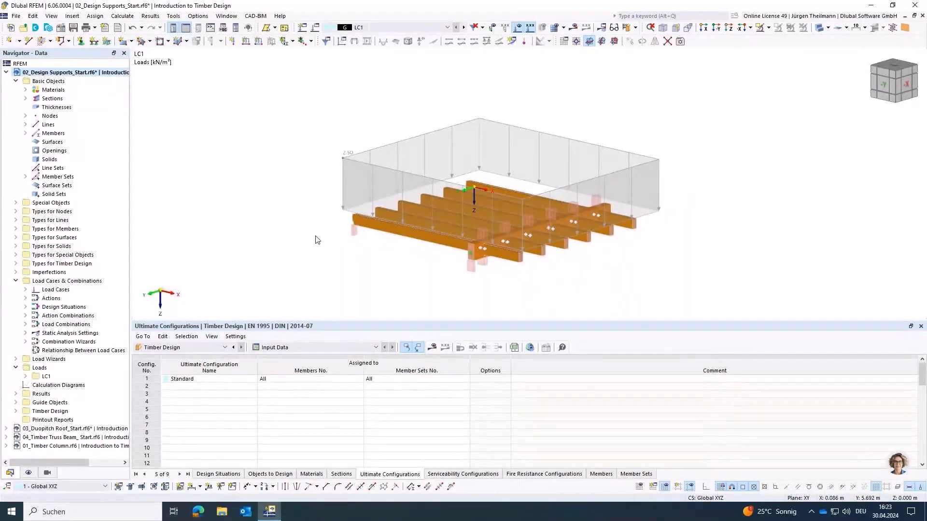
pyautogui.keyDown('ctrl'); pyautogui.moveTo(324, 240); pyautogui.dragTo(436, 284, button='middle'); pyautogui.keyUp('ctrl')
pyautogui.scroll(5, 436, 284)
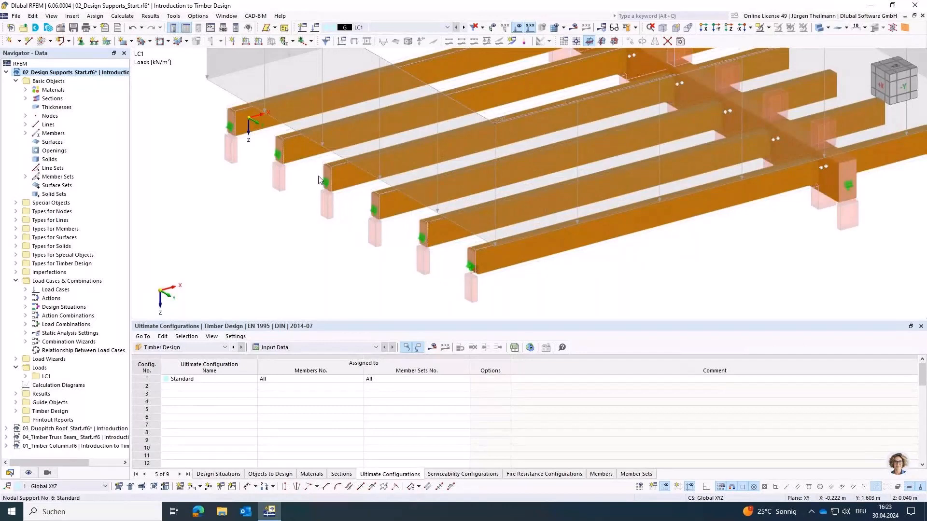
pyautogui.moveTo(747, 257); pyautogui.dragTo(486, 264, button='middle')
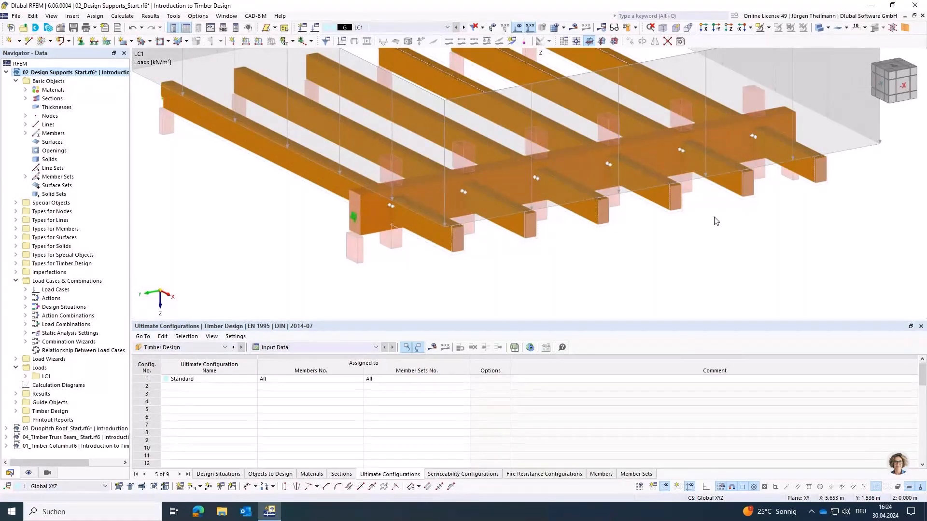
pyautogui.keyDown('ctrl'); pyautogui.moveTo(365, 278); pyautogui.dragTo(313, 257, button='middle'); pyautogui.keyUp('ctrl')
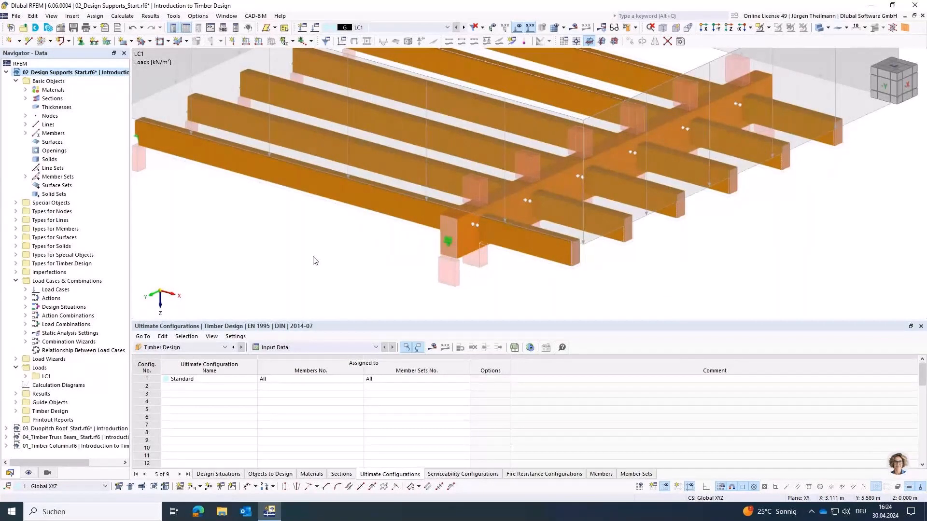
# Step: Hide the loads of the floor beam model, leaving the whole structure in view
pyautogui.scroll(-5, 389, 192)
pyautogui.click(517, 27)
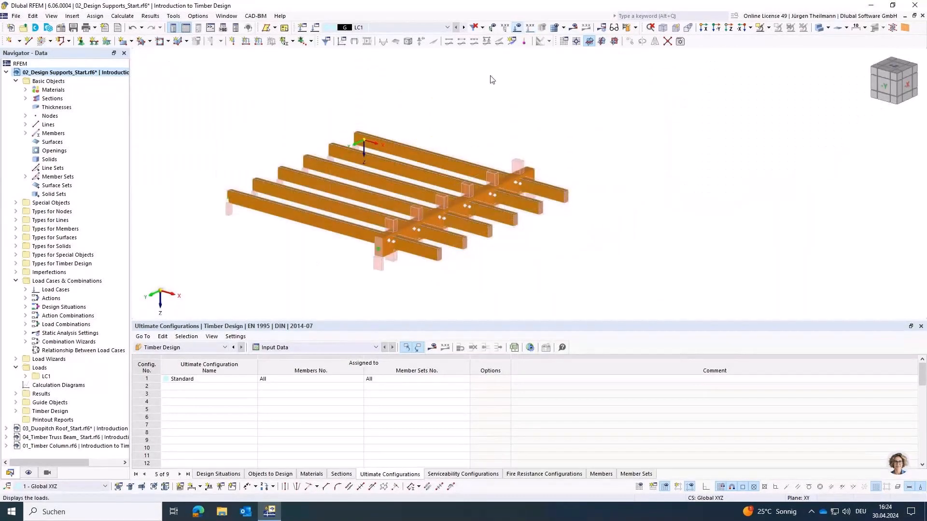
pyautogui.moveTo(404, 230); pyautogui.dragTo(469, 236, button='middle')
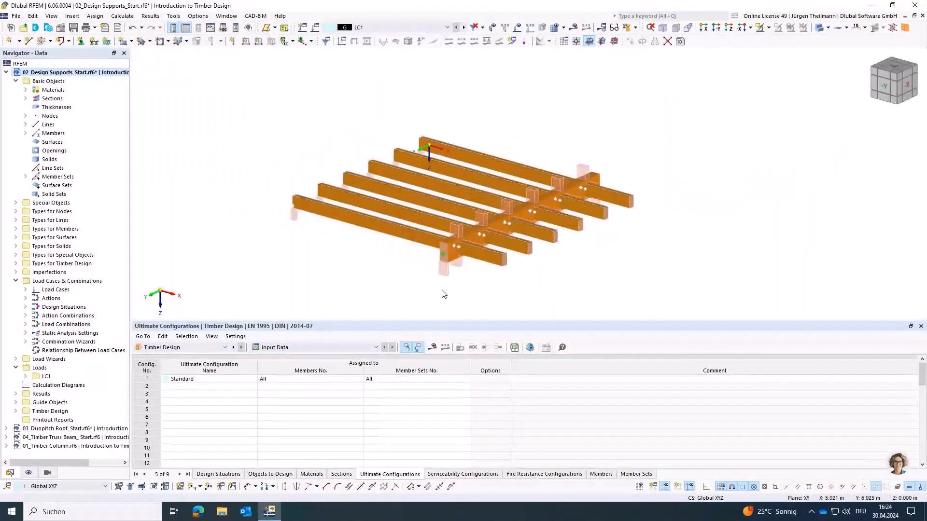
# Step: Open the cross beam, member 13, for editing and examine its design supports at the member start, end and internal nodes
pyautogui.scroll(1, 443, 291)
pyautogui.scroll(2, 444, 294)
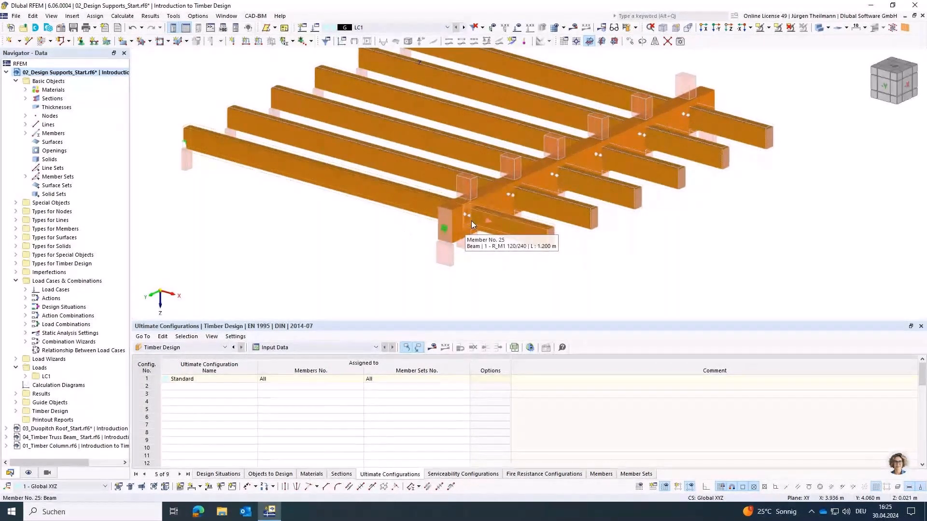
pyautogui.doubleClick(487, 192)
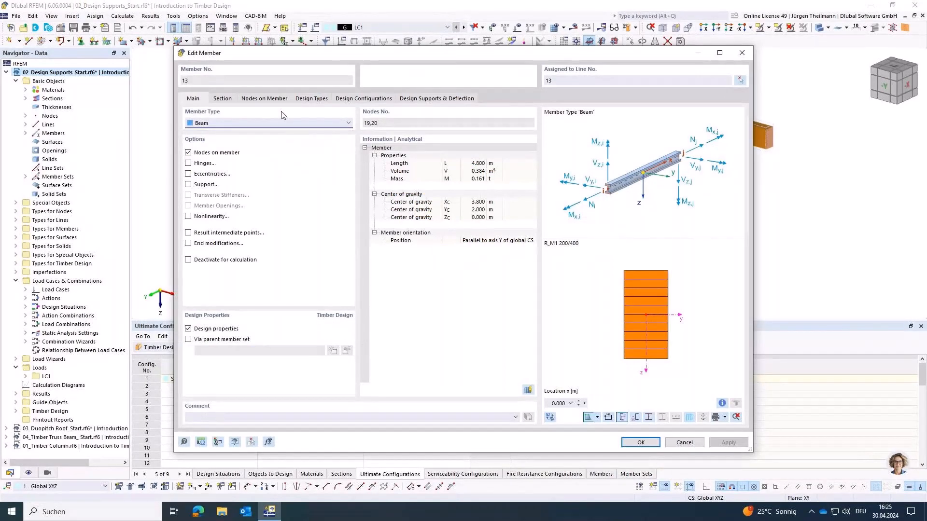
pyautogui.click(420, 100)
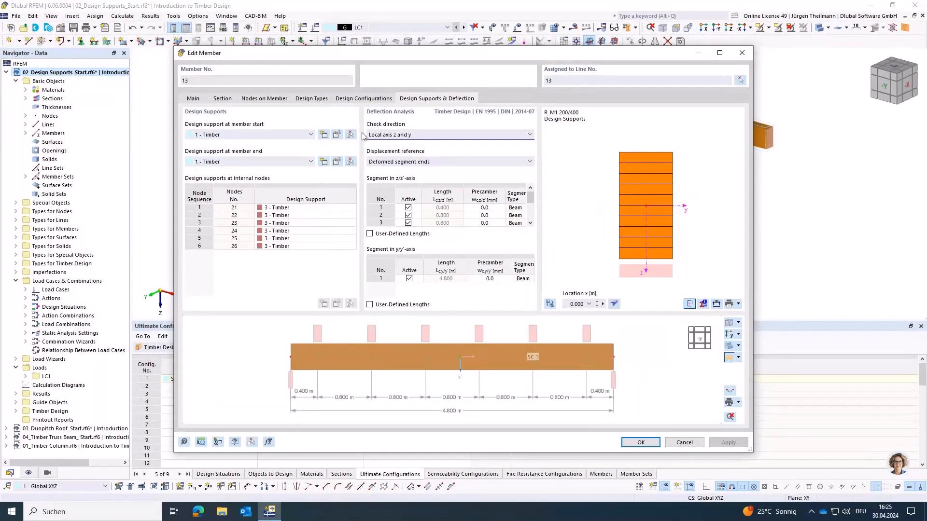
pyautogui.moveTo(407, 54); pyautogui.dragTo(407, 322)
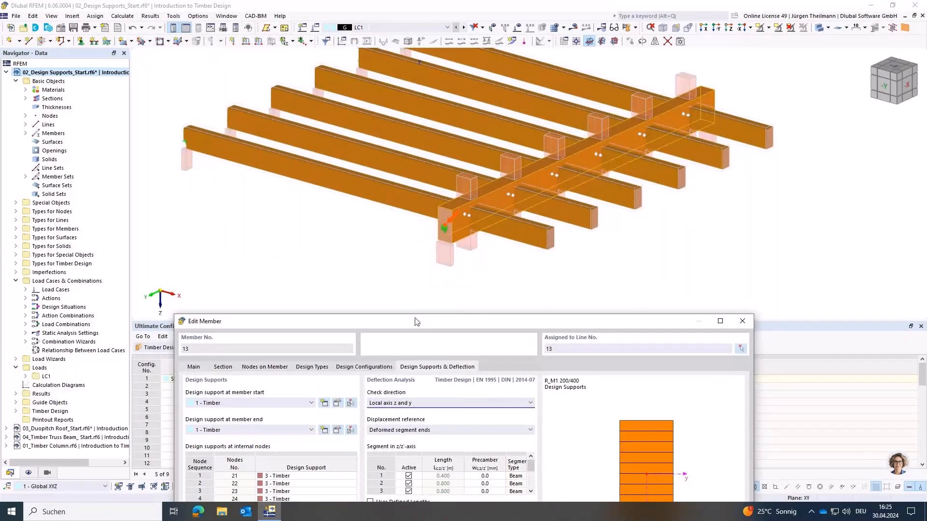
pyautogui.moveTo(417, 322); pyautogui.dragTo(481, 150)
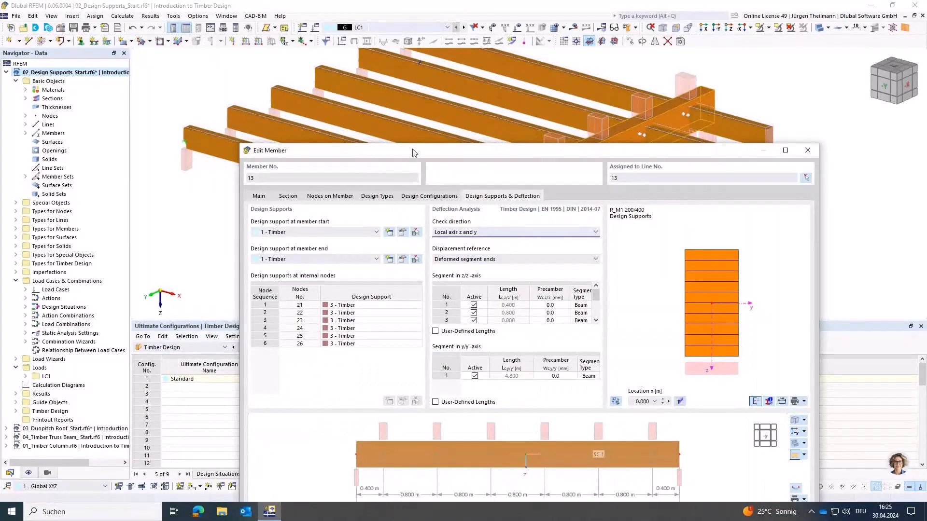
pyautogui.moveTo(413, 153); pyautogui.dragTo(372, 82)
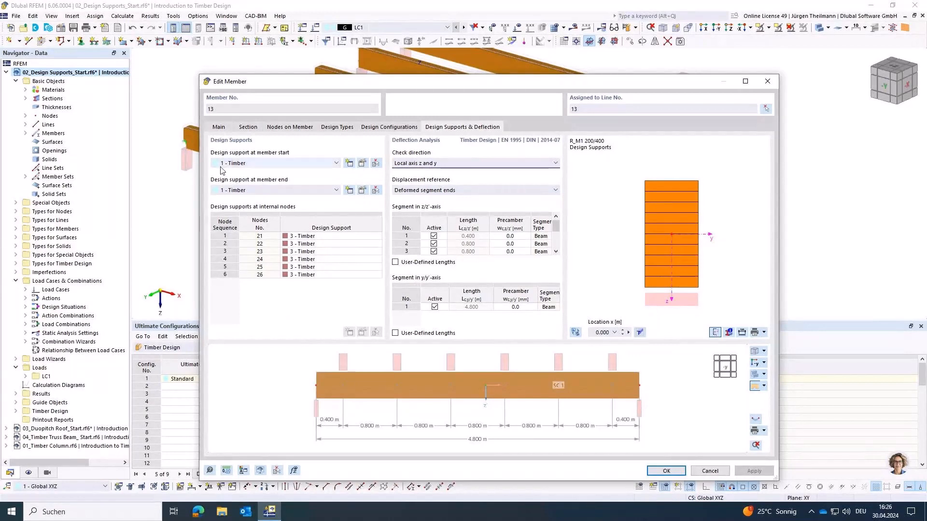
# Step: Examine the support width setting and the kc,90 factor options of the cross beam's start design support, then accept the support and member settings
pyautogui.click(362, 164)
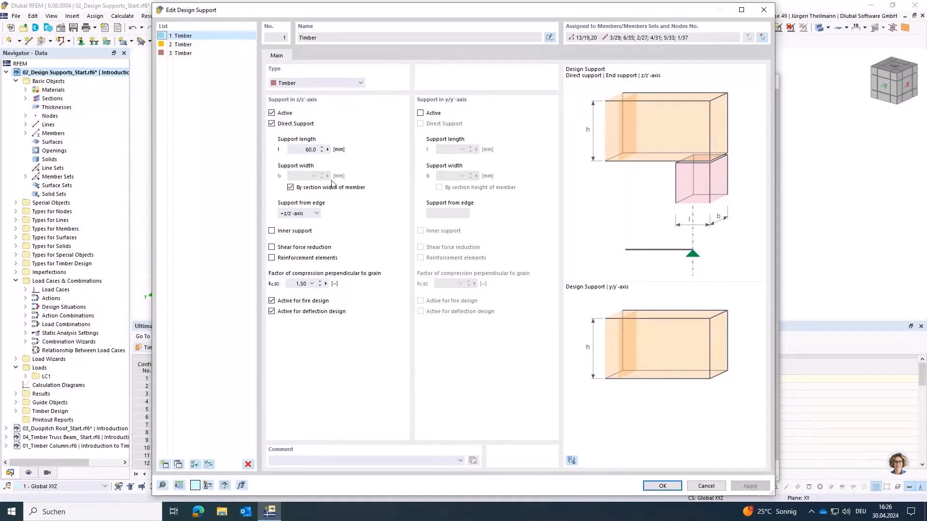
pyautogui.click(291, 188)
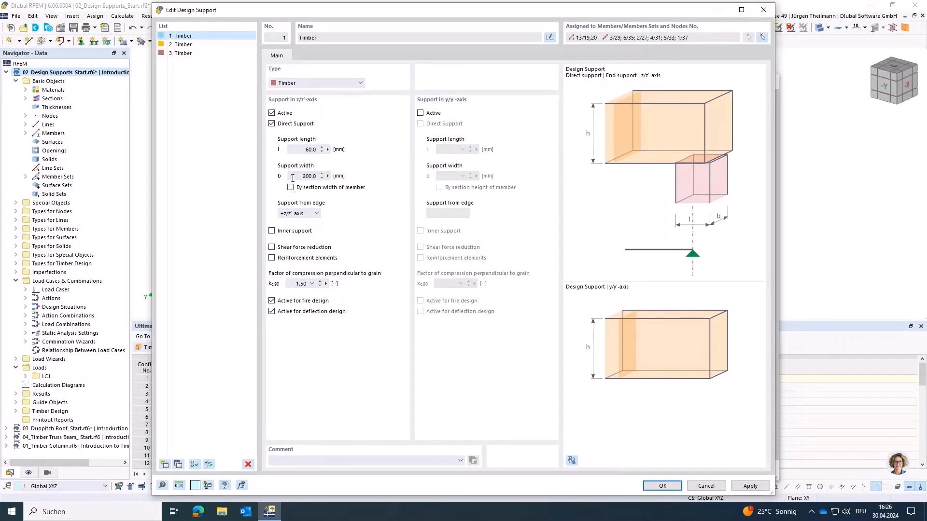
pyautogui.moveTo(304, 177); pyautogui.dragTo(344, 182)
pyautogui.click(291, 187)
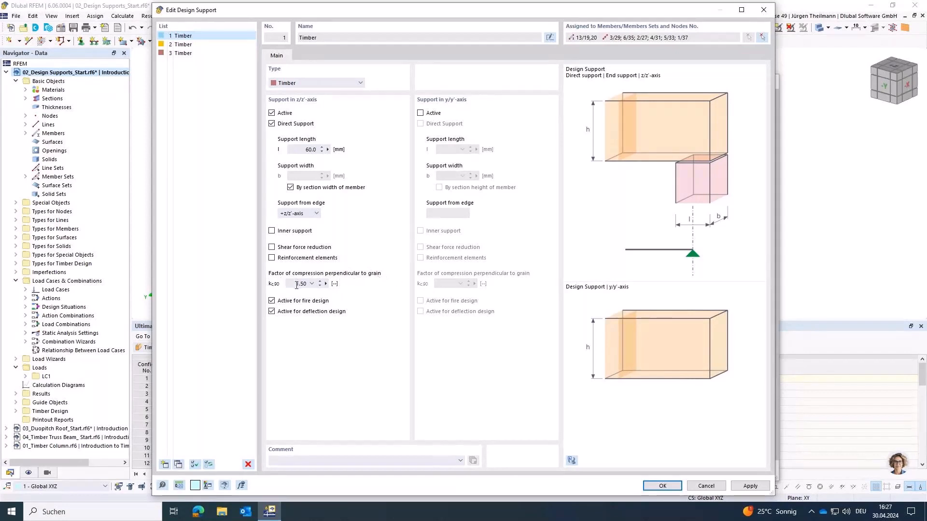
pyautogui.click(312, 284)
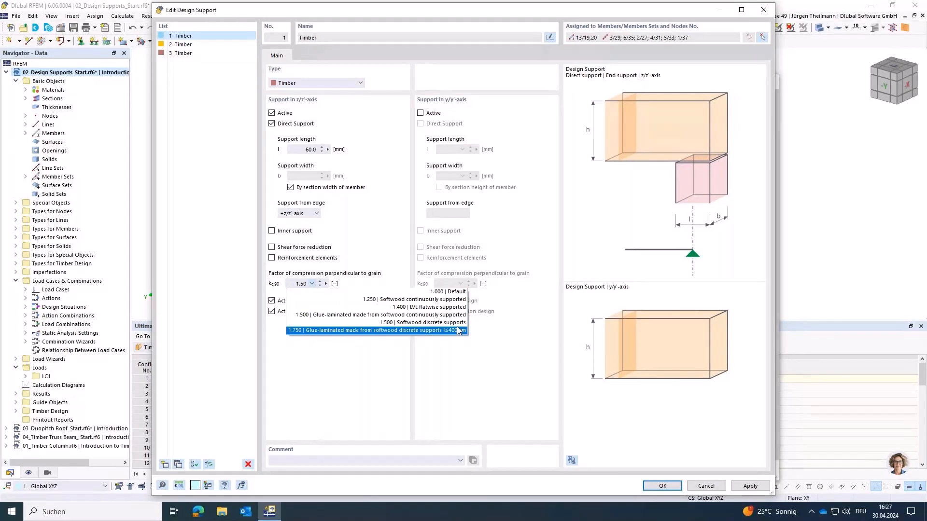
pyautogui.click(311, 284)
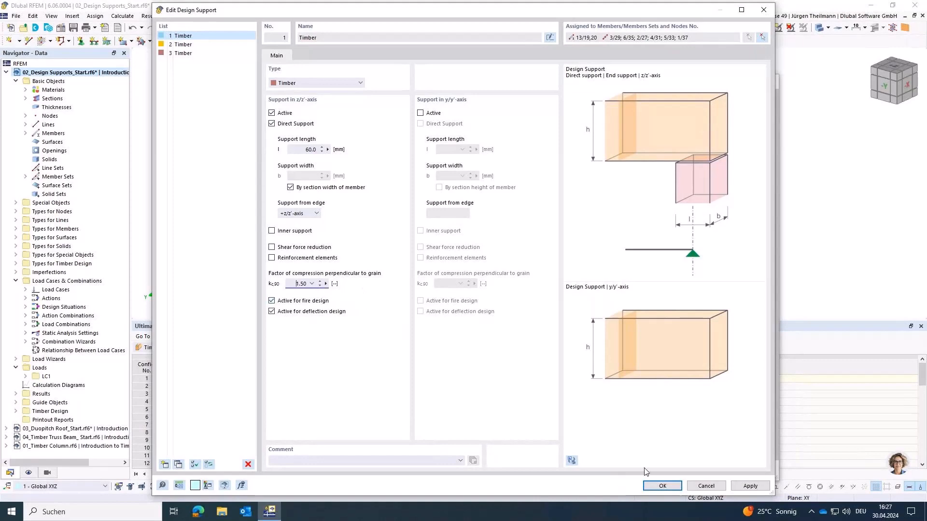
pyautogui.click(661, 486)
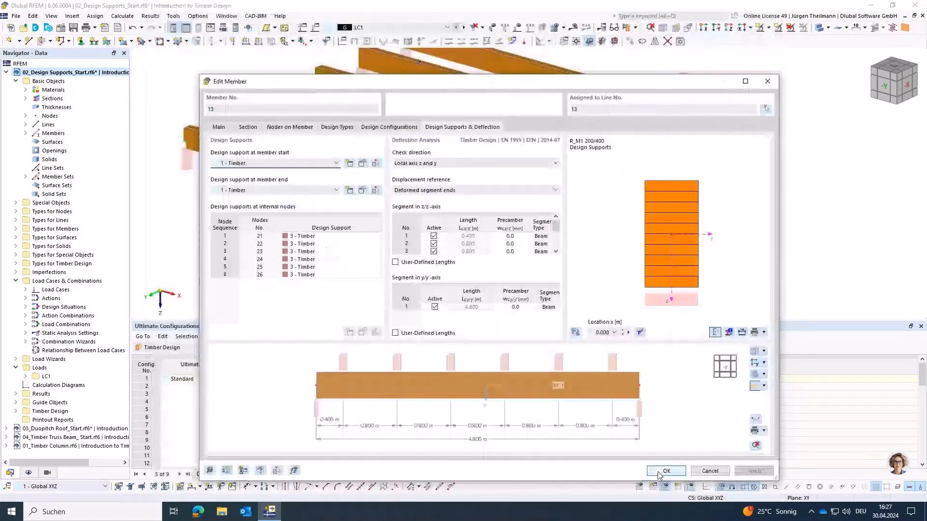
pyautogui.click(659, 474)
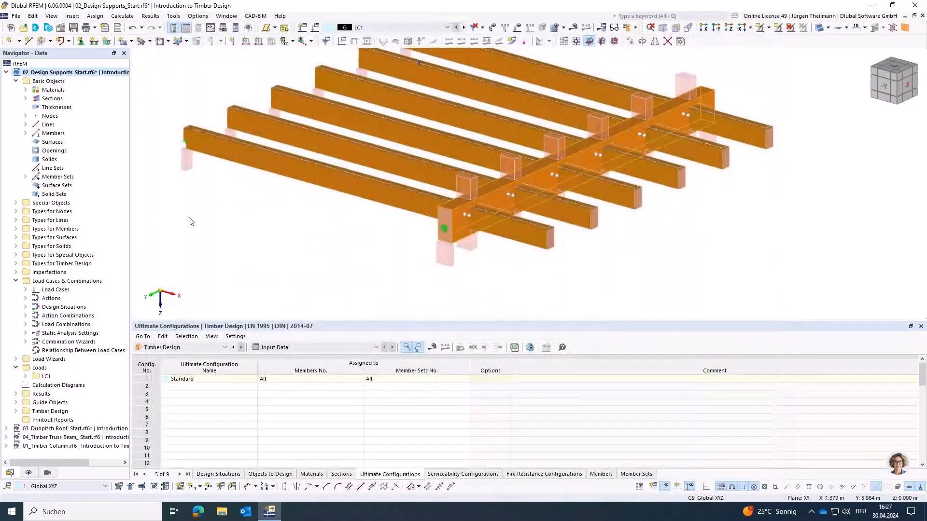
# Step: Remove the local section reduction from the design types of the outer floor beam's member set 24,25
pyautogui.doubleClick(201, 160)
pyautogui.click(291, 90)
pyautogui.click(273, 180)
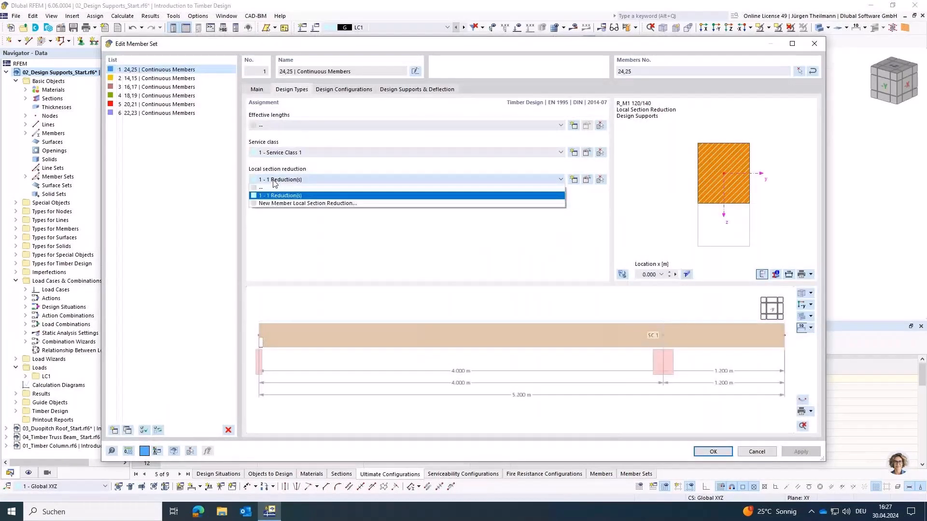
pyautogui.click(270, 188)
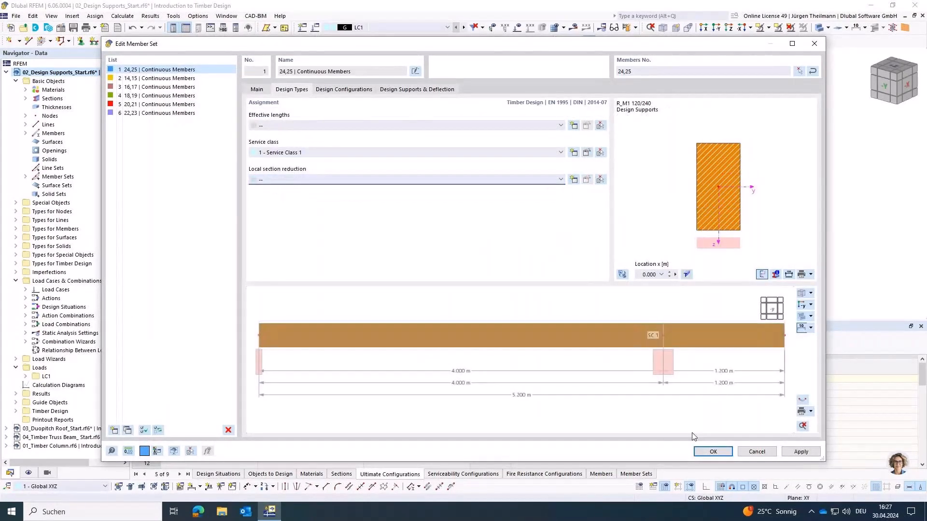
pyautogui.click(713, 451)
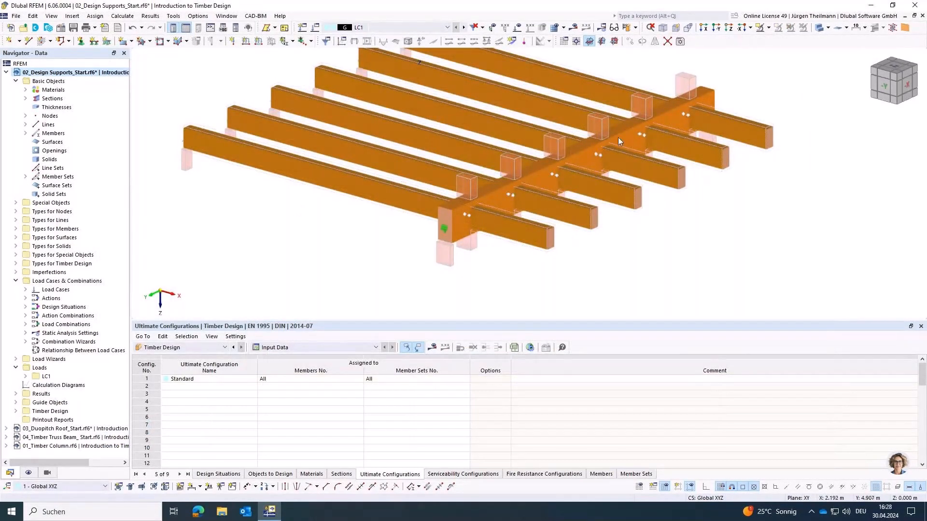
# Step: Run the timber design and examine the check details for compression perpendicular to grain at the cross beam's design support
pyautogui.click(627, 28)
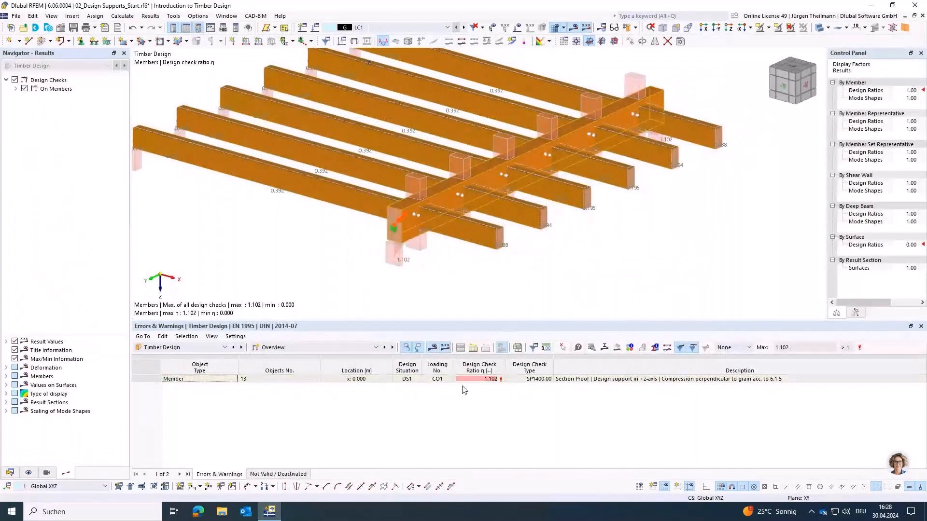
pyautogui.click(596, 382)
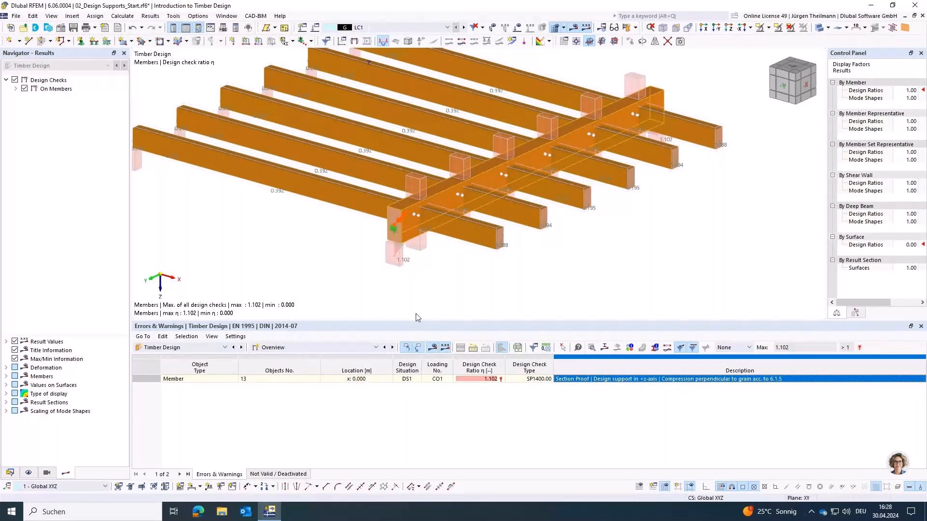
pyautogui.scroll(3, 402, 198)
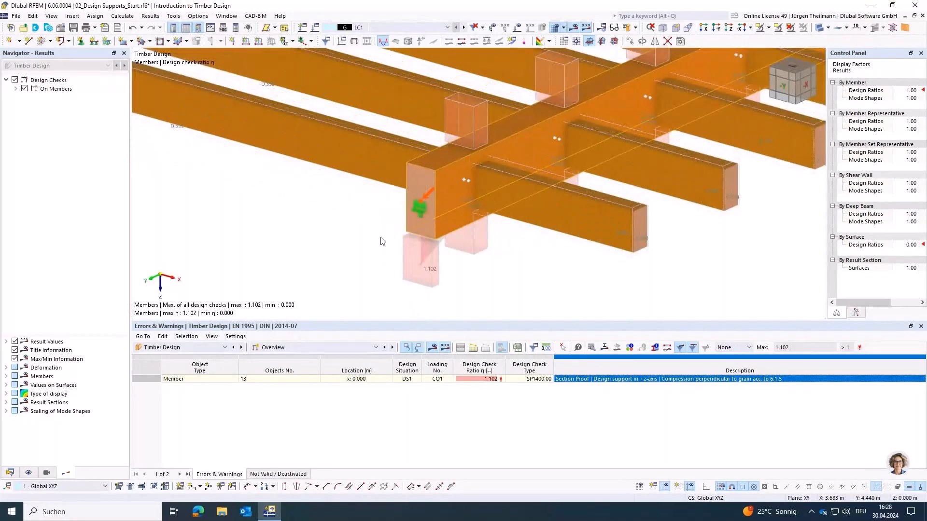
pyautogui.doubleClick(605, 383)
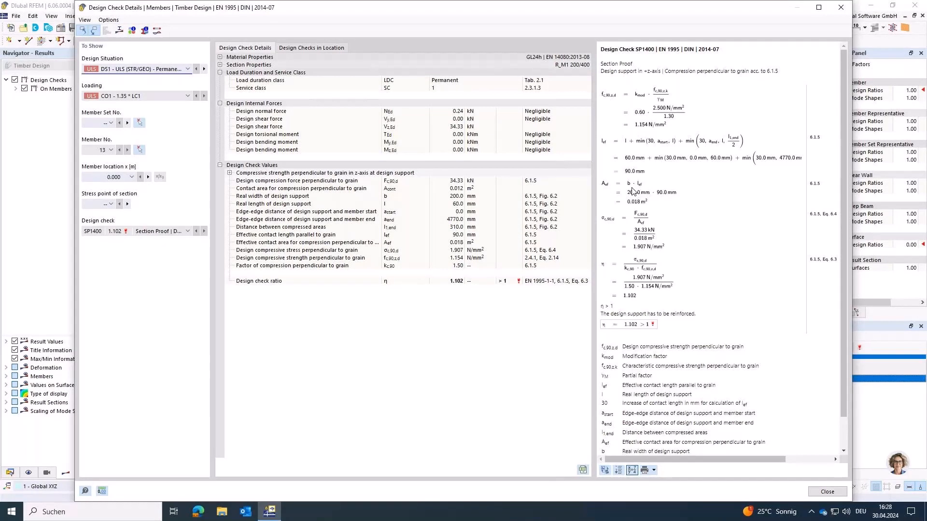
pyautogui.click(828, 491)
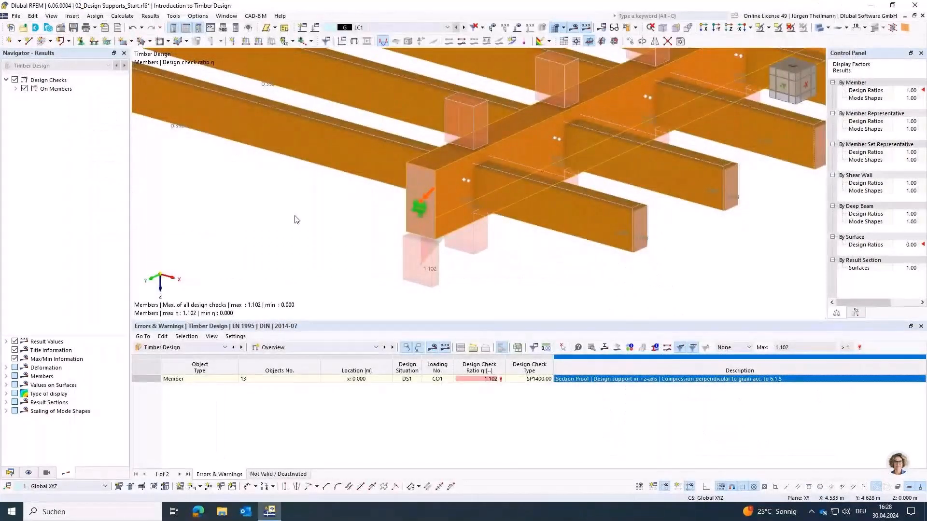
# Step: Set the support length of the cross beam's end design support to 80 mm, accepting deletion of the results, and rerun the timber design
pyautogui.doubleClick(411, 274)
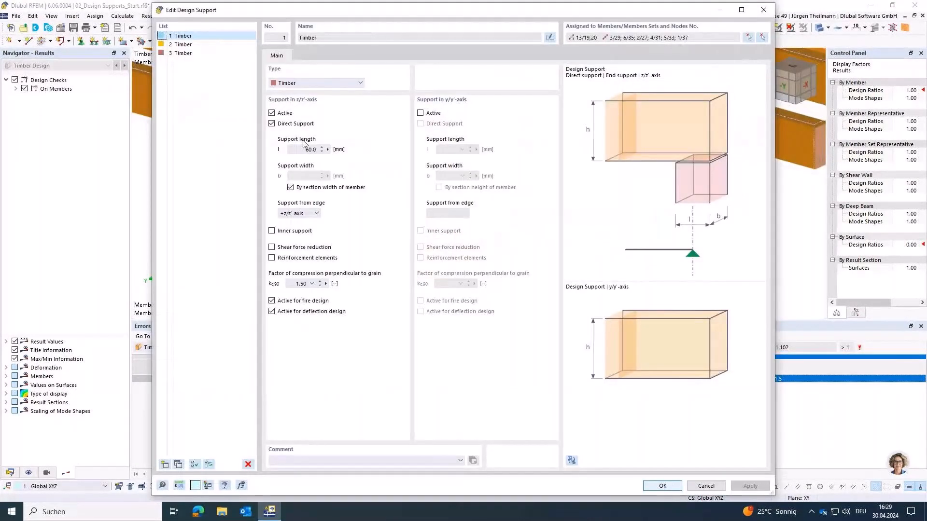
pyautogui.moveTo(302, 149); pyautogui.dragTo(338, 151)
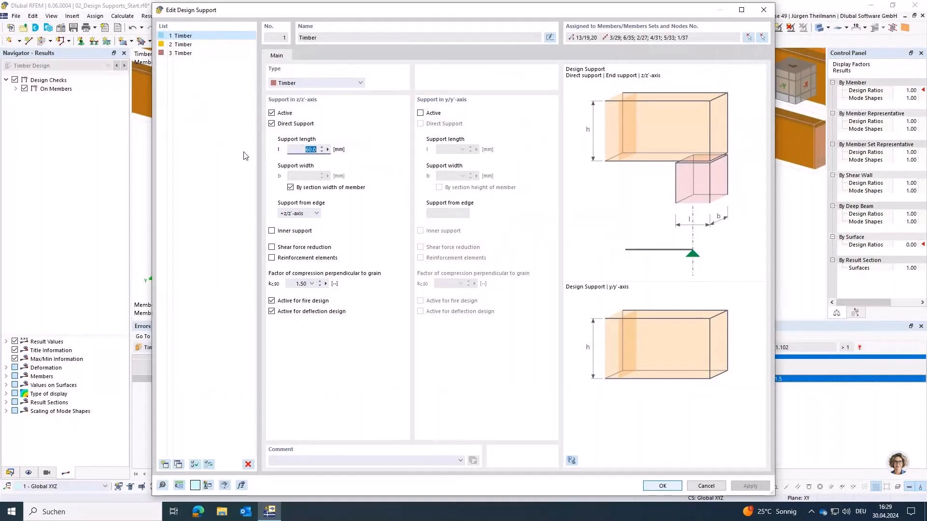
pyautogui.write('80')
pyautogui.press('Tab')
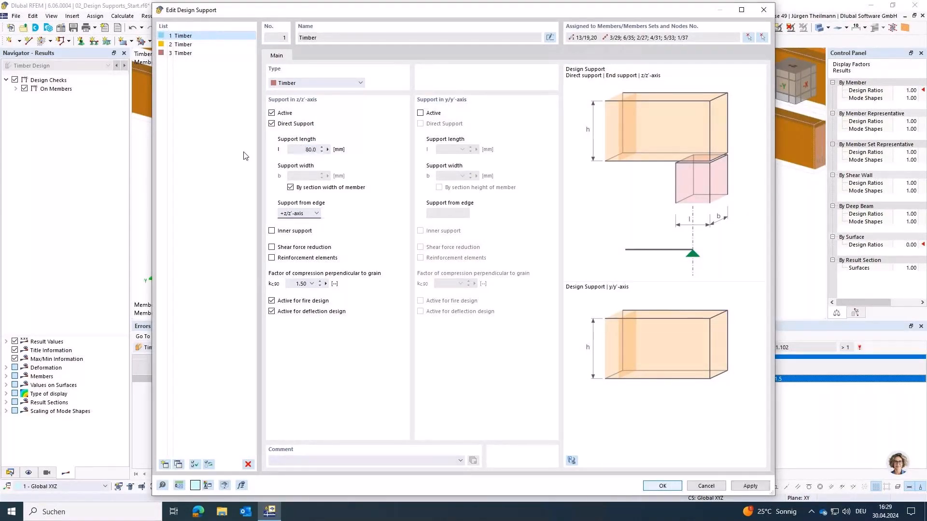
pyautogui.click(663, 487)
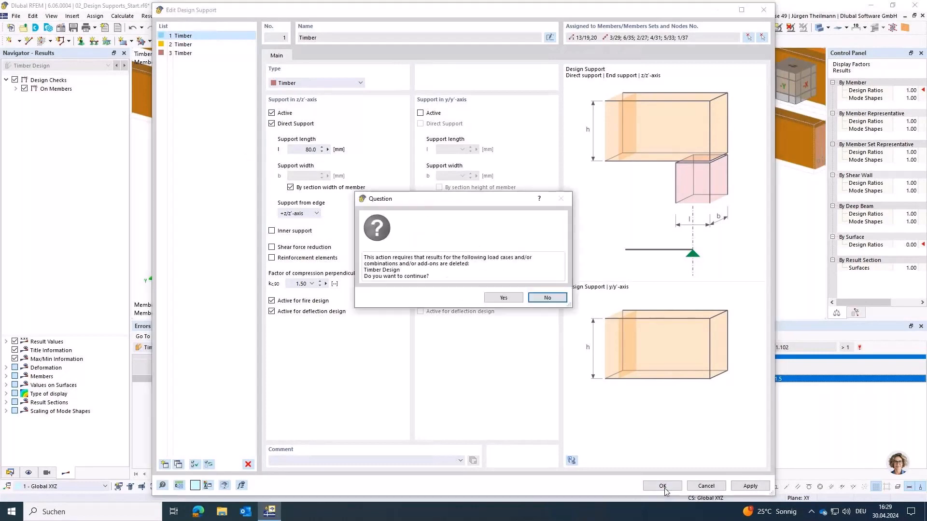
pyautogui.click(505, 299)
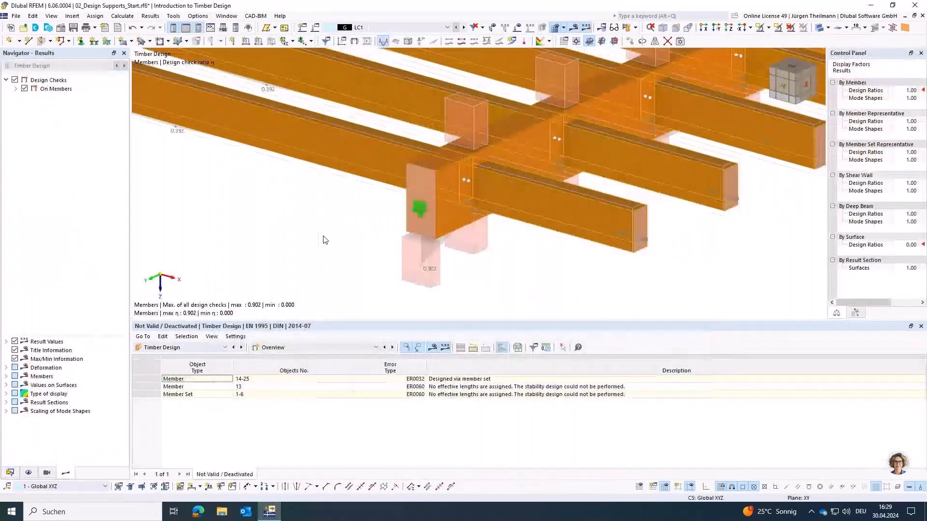
# Step: Review the design ratios on members and locate the +z-axis design support check for compression perpendicular to grain on the cross beam
pyautogui.click(393, 348)
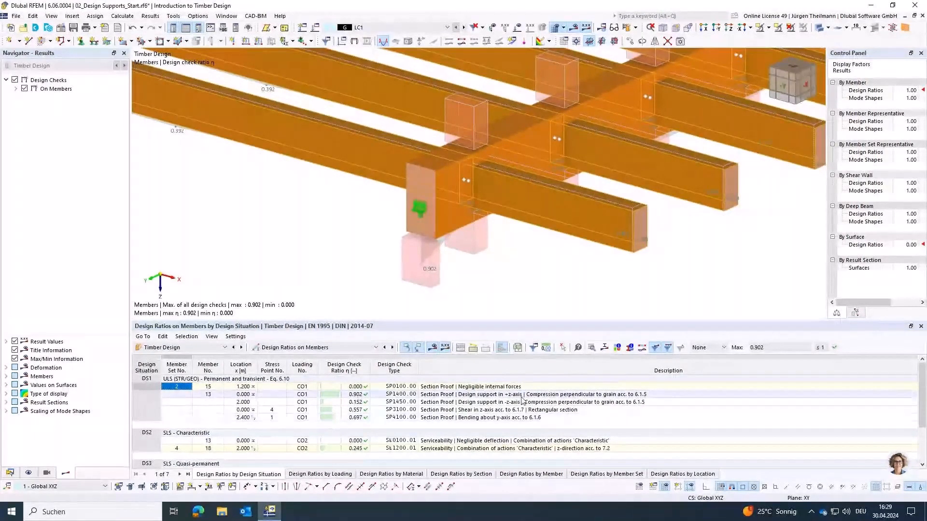
pyautogui.click(573, 395)
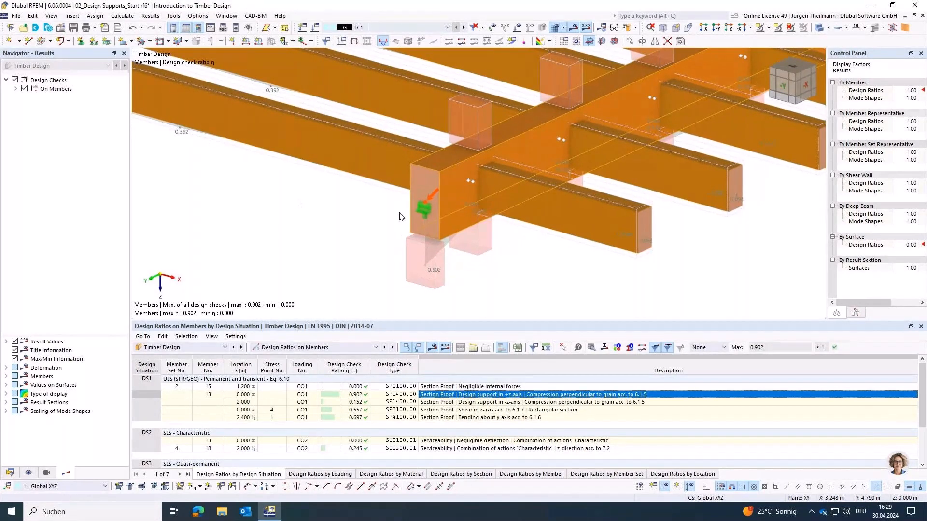
pyautogui.scroll(-4, 401, 215)
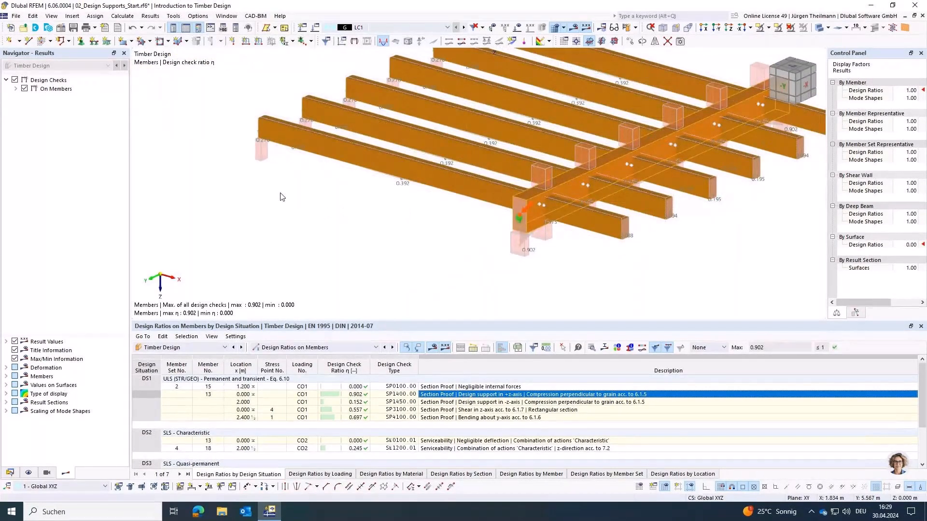
pyautogui.moveTo(283, 197); pyautogui.dragTo(279, 236, button='middle')
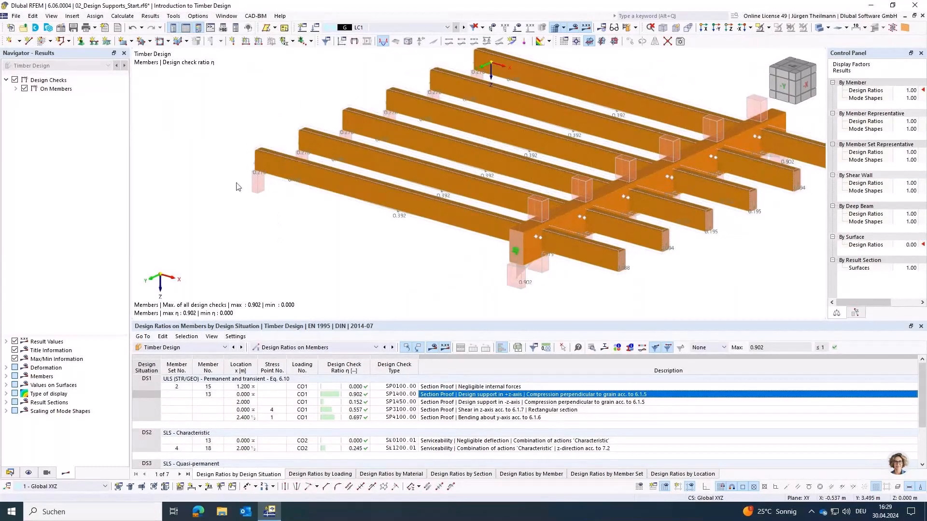
# Step: Create a new local section reduction of type Start Notch in the design types of the outer floor beam's member set 24,25
pyautogui.doubleClick(360, 189)
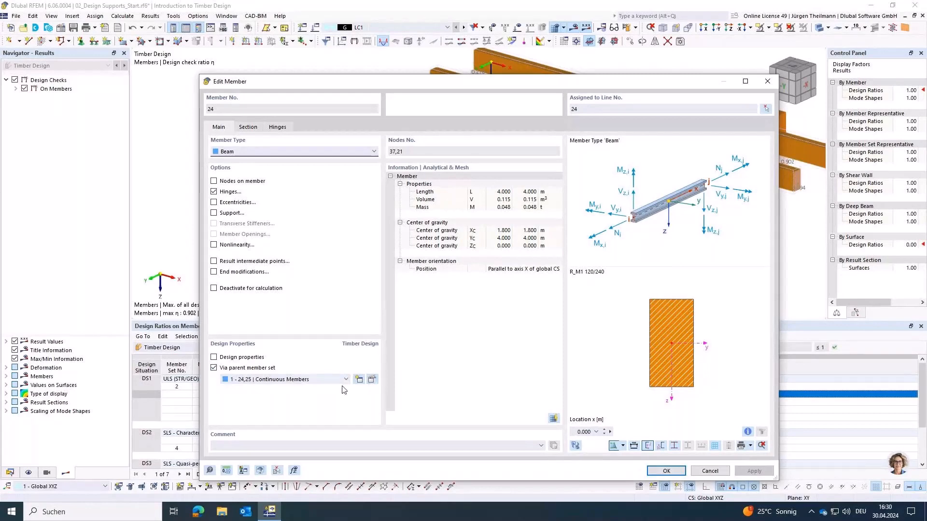
pyautogui.click(373, 379)
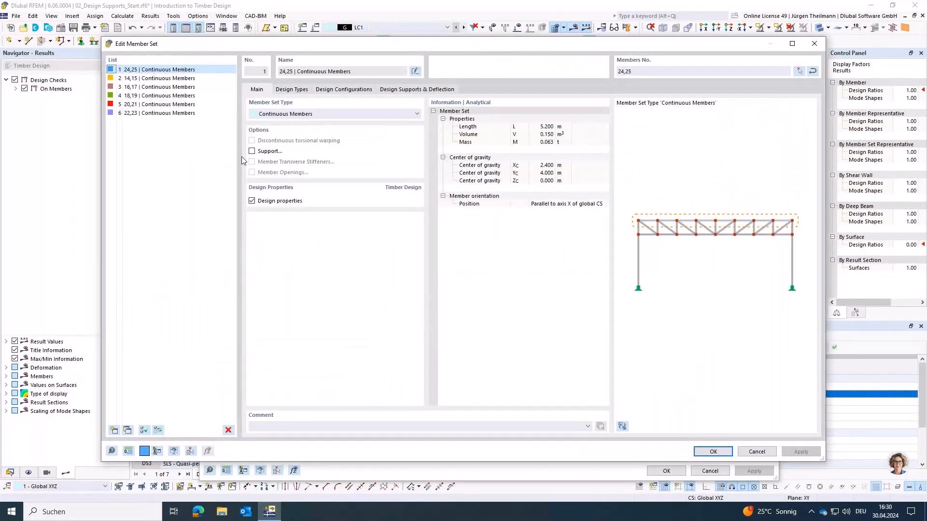
pyautogui.click(306, 91)
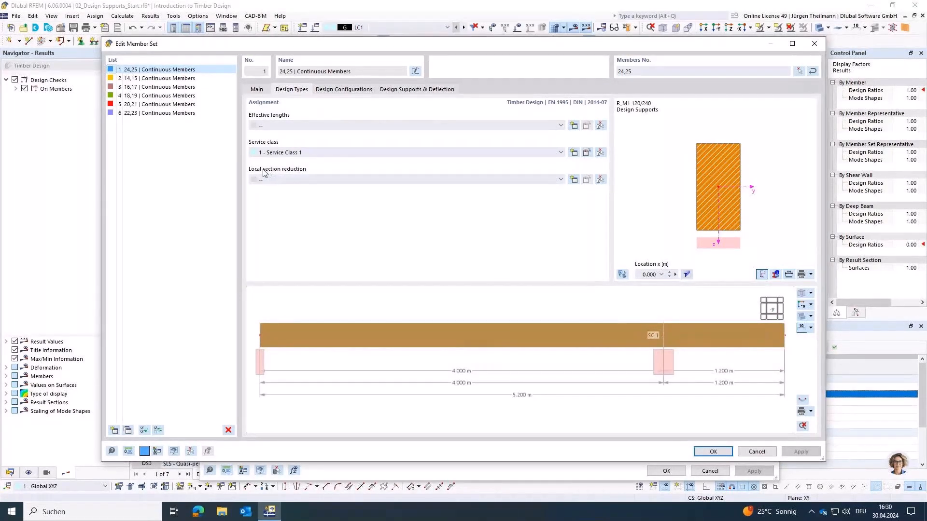
pyautogui.click(573, 180)
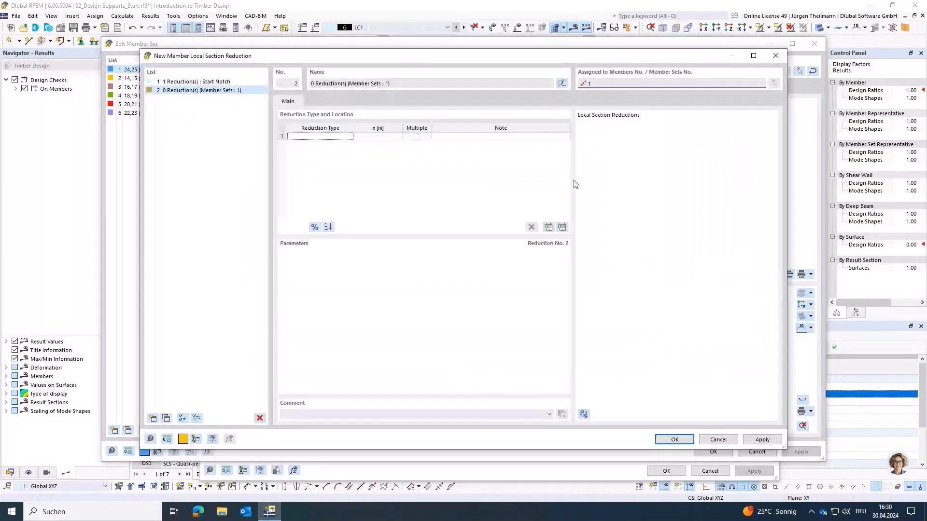
pyautogui.click(343, 137)
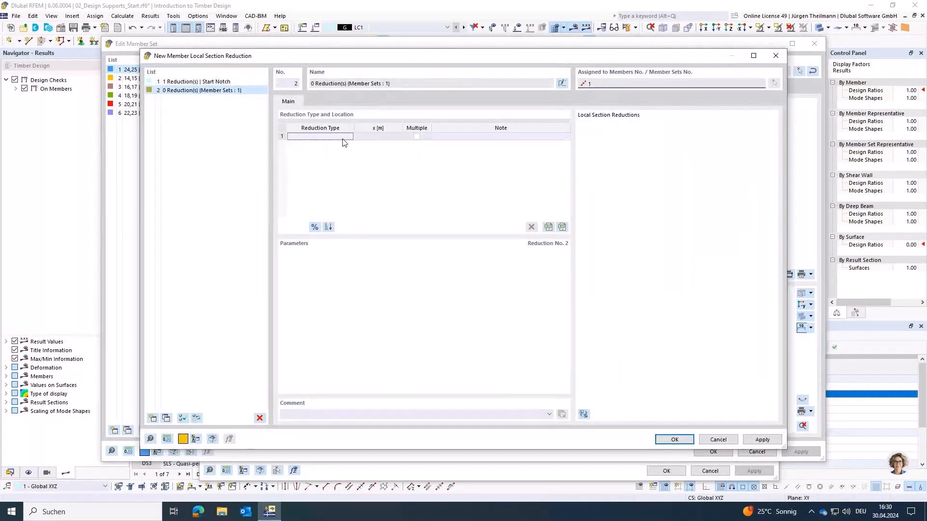
pyautogui.click(350, 137)
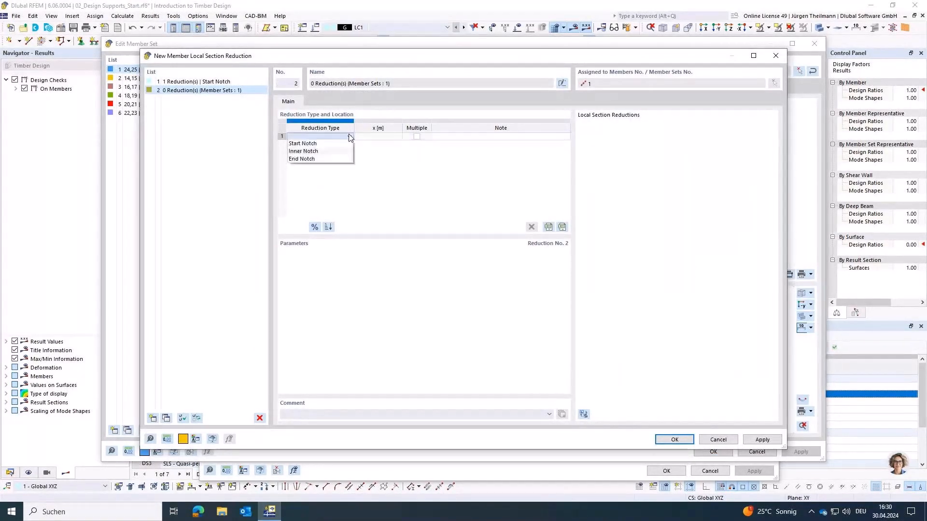
pyautogui.click(324, 144)
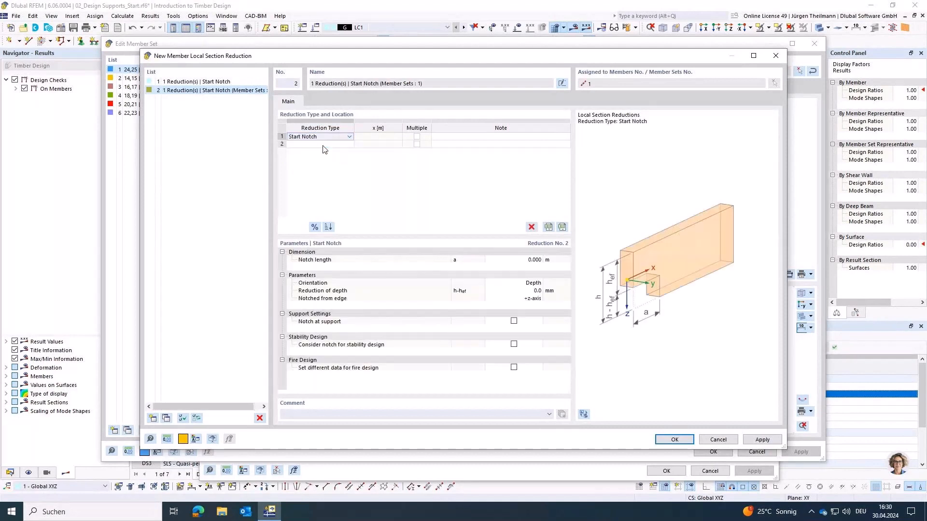
# Step: Compare the Inner Notch and End Notch reduction types, and return the reduction to Start Notch
pyautogui.click(326, 138)
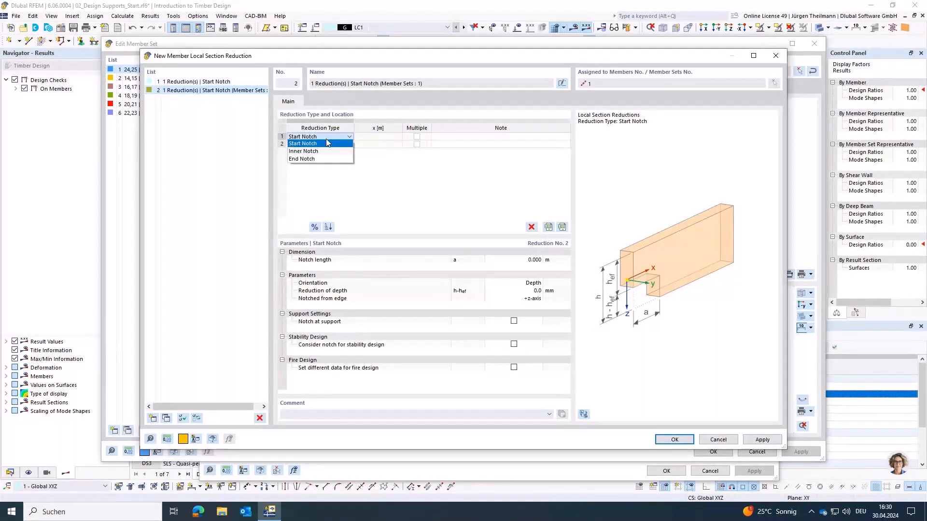
pyautogui.click(326, 152)
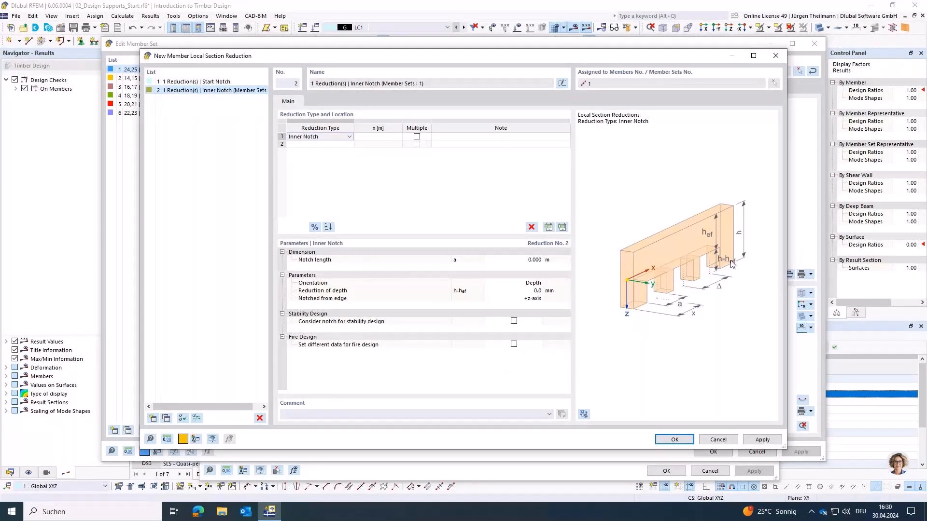
pyautogui.click(330, 137)
pyautogui.click(330, 159)
pyautogui.click(328, 138)
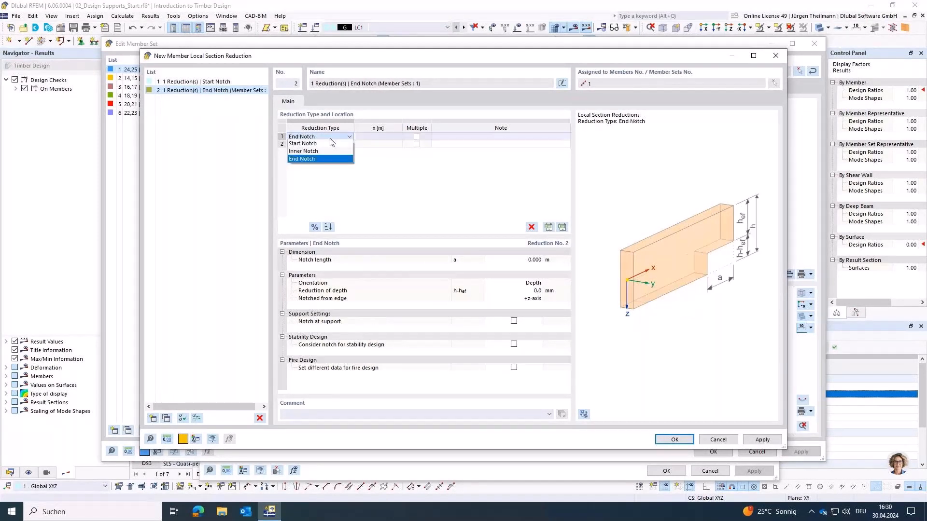
pyautogui.click(333, 145)
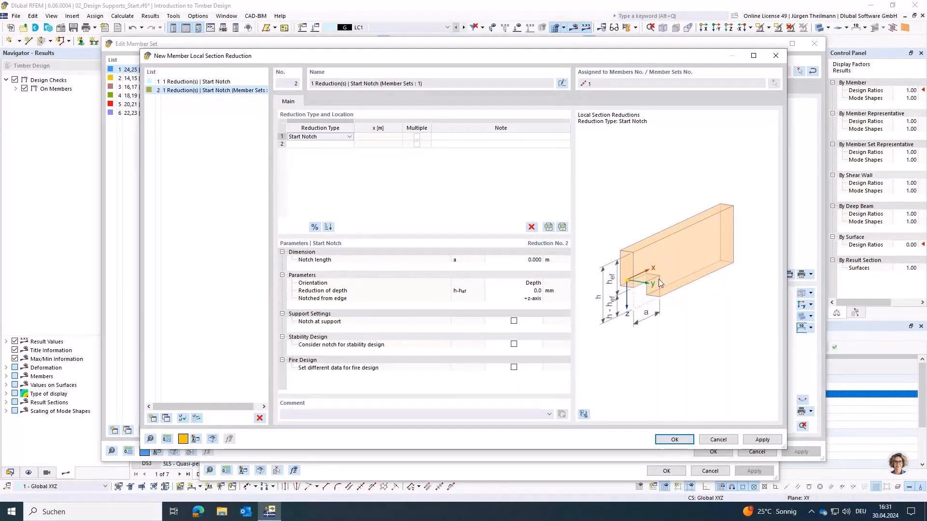
# Step: Set the start notch's length to 0.040 m and its reduction of depth to 100 mm
pyautogui.click(516, 259)
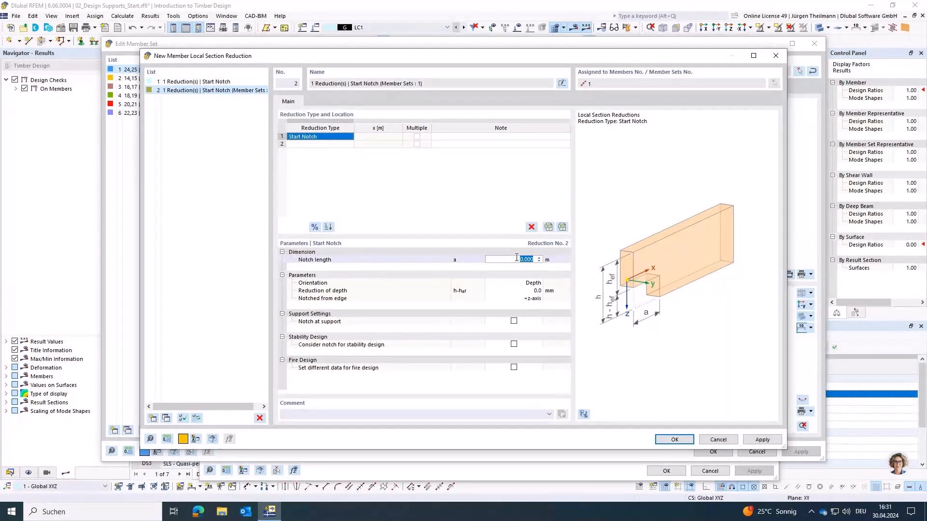
pyautogui.write('0.04')
pyautogui.press('Tab')
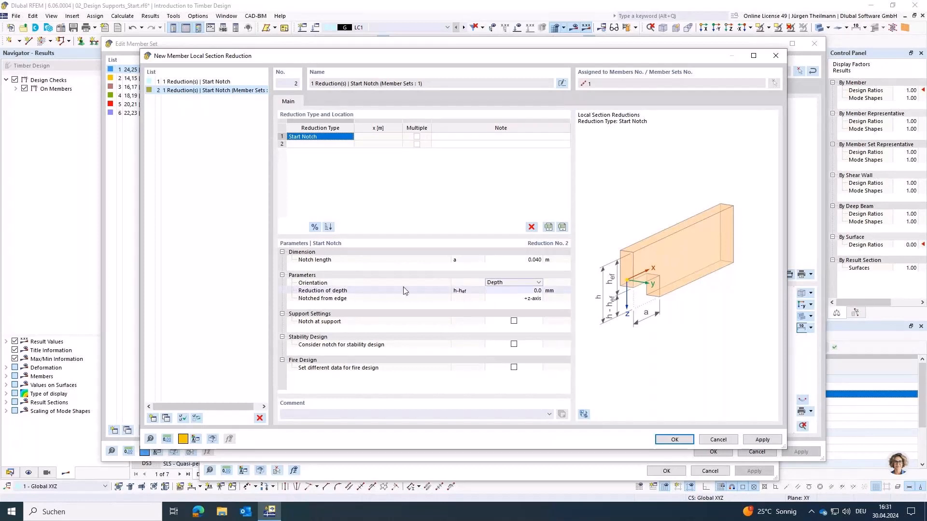
pyautogui.click(466, 291)
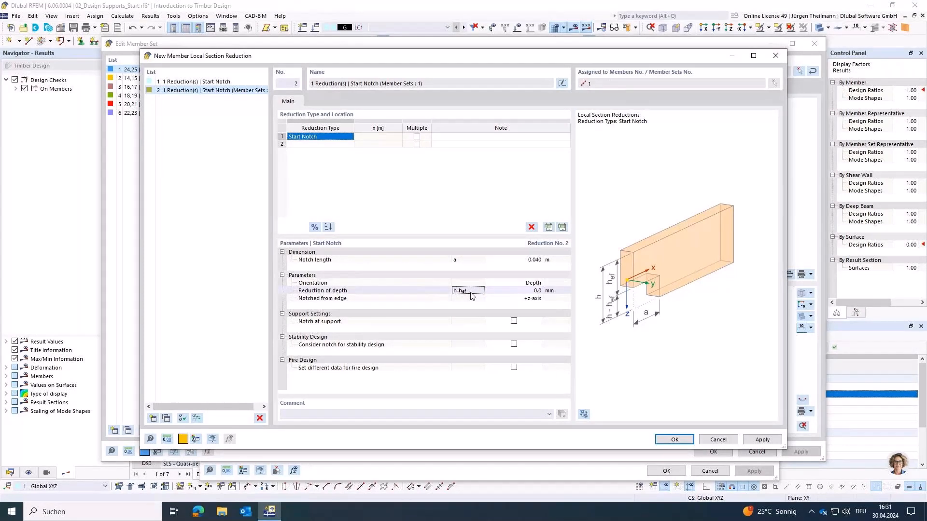
pyautogui.click(502, 292)
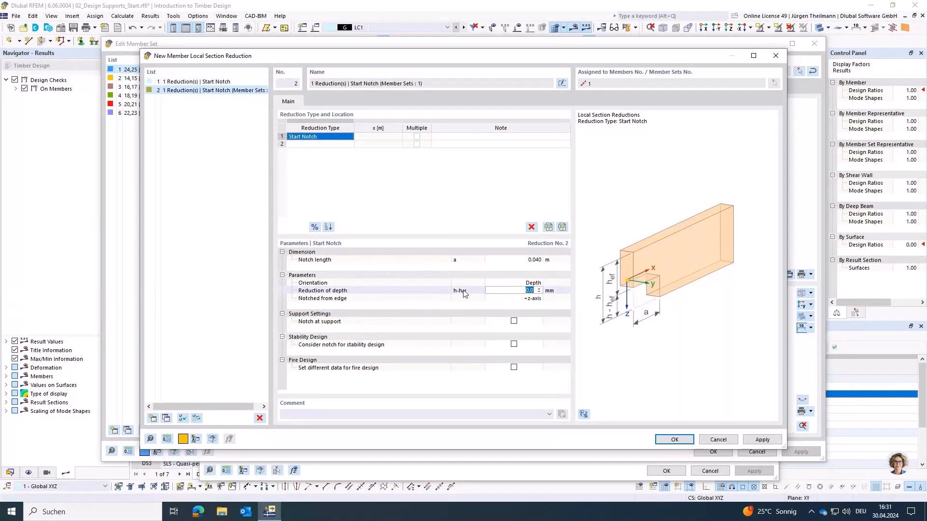
pyautogui.write('100')
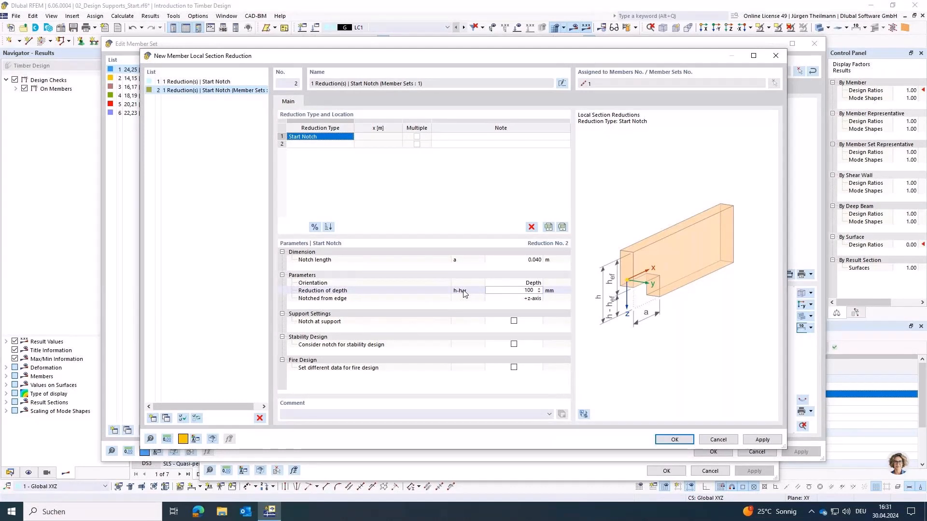
# Step: Try notching the beam from the -z-axis edge, and set the notched edge back to +z-axis
pyautogui.click(496, 299)
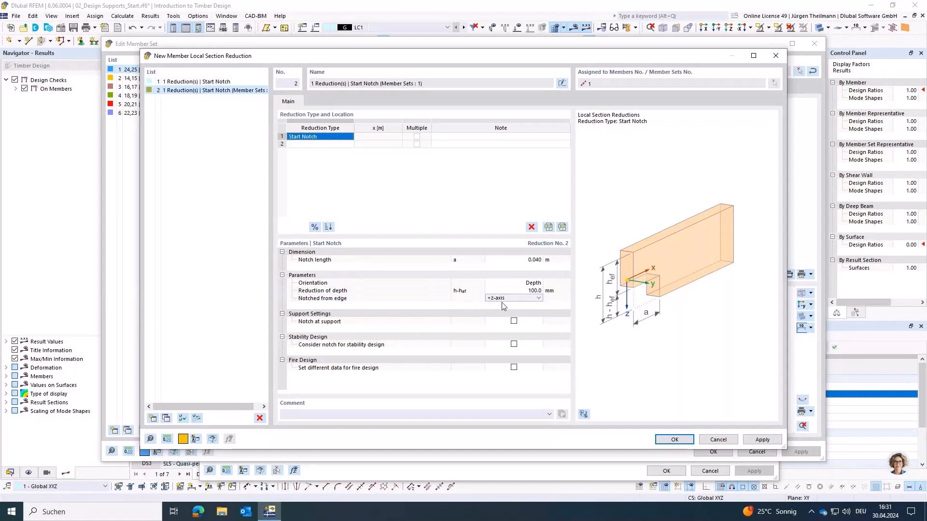
pyautogui.click(538, 299)
pyautogui.click(494, 313)
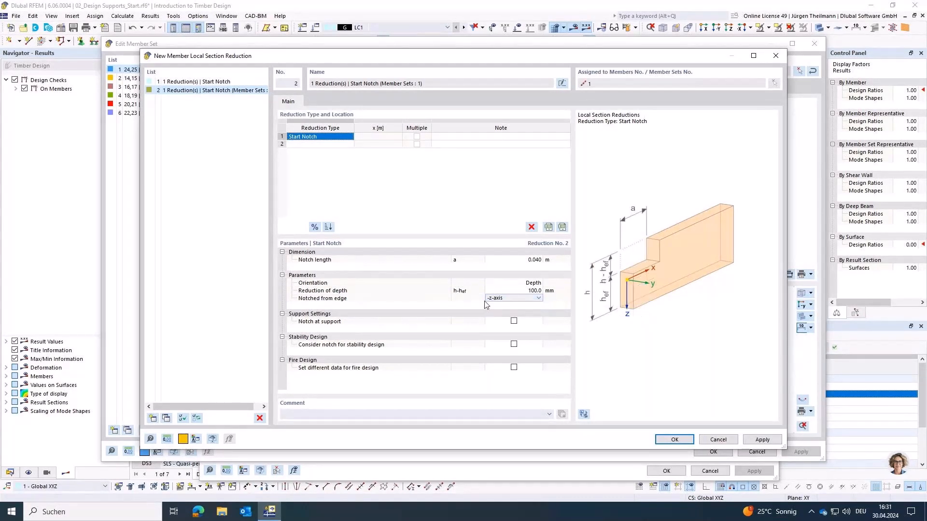
pyautogui.click(515, 299)
pyautogui.click(514, 307)
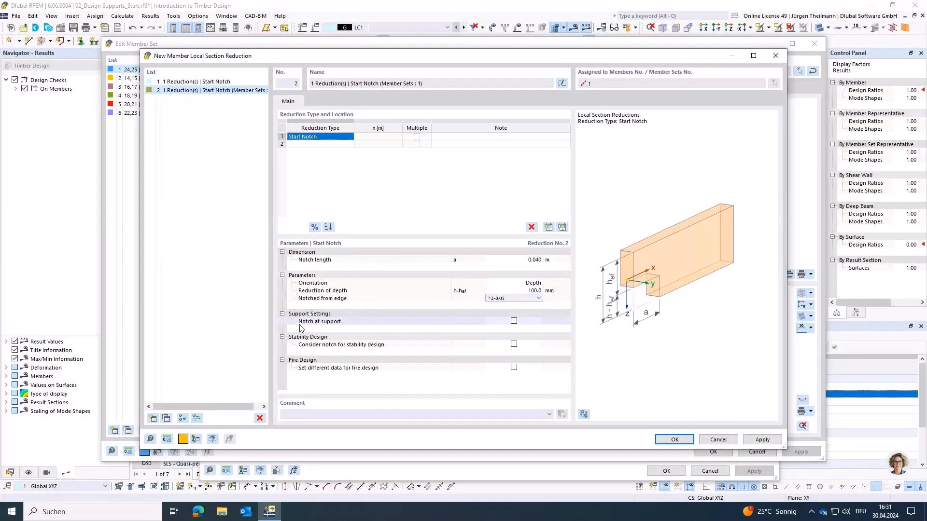
# Step: Define the start notch as a notch at support and save the reduction, accepting deletion of the timber design results
pyautogui.click(514, 321)
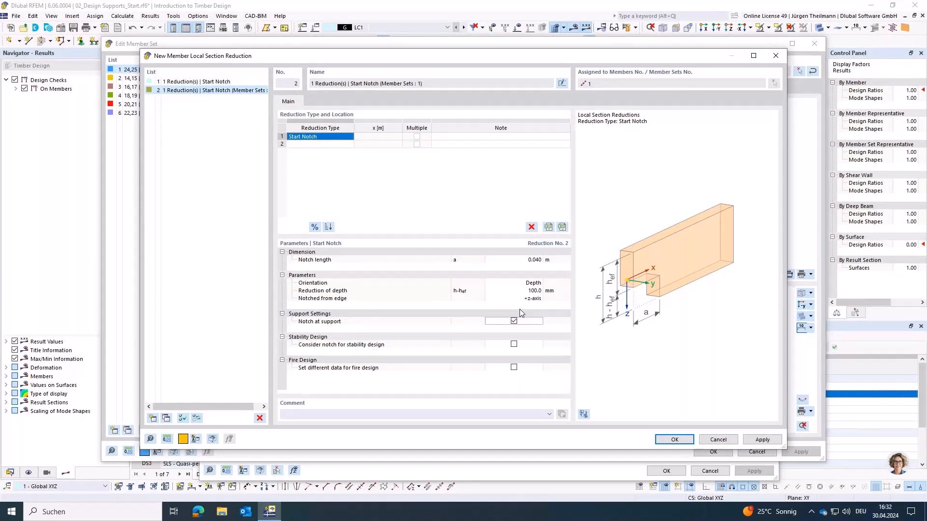
pyautogui.click(665, 439)
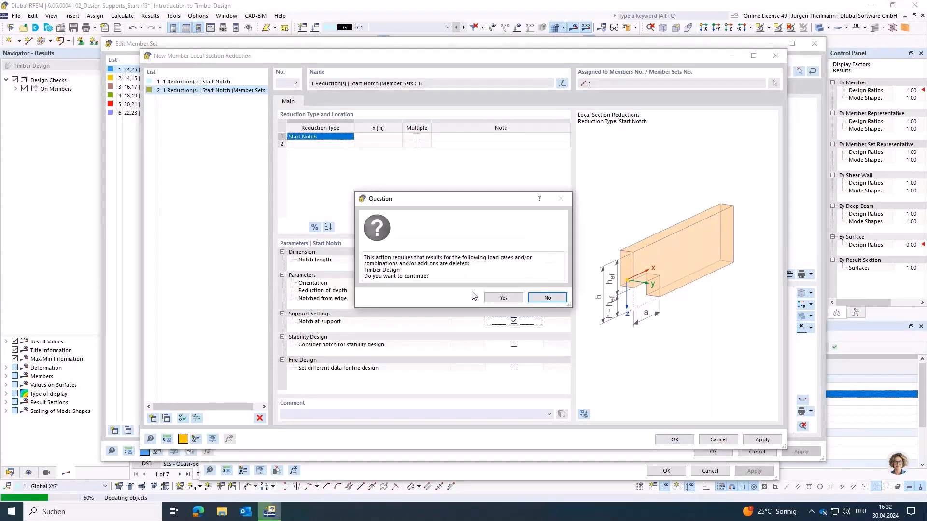
pyautogui.click(503, 298)
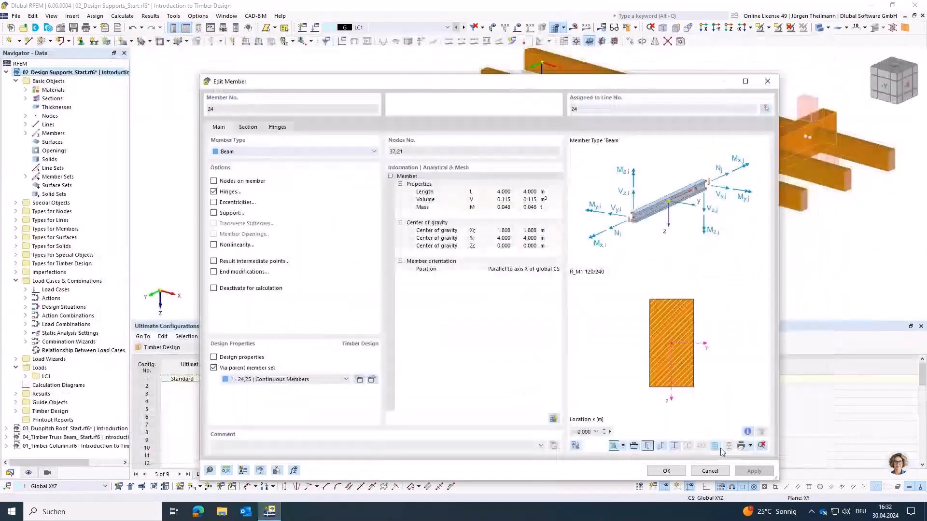
pyautogui.click(713, 472)
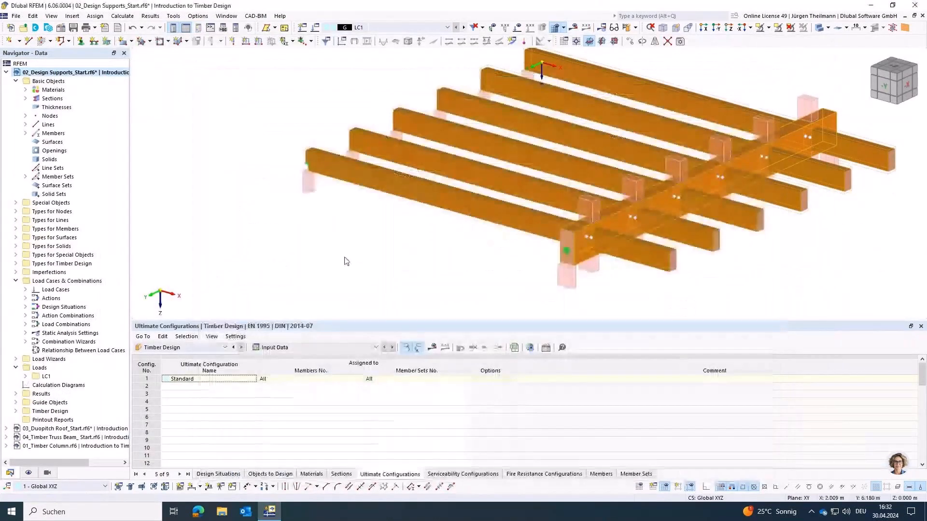
# Step: Run the timber design and examine the notched floor beam's shear check at the support and its +z-axis design support entry
pyautogui.scroll(5, 327, 241)
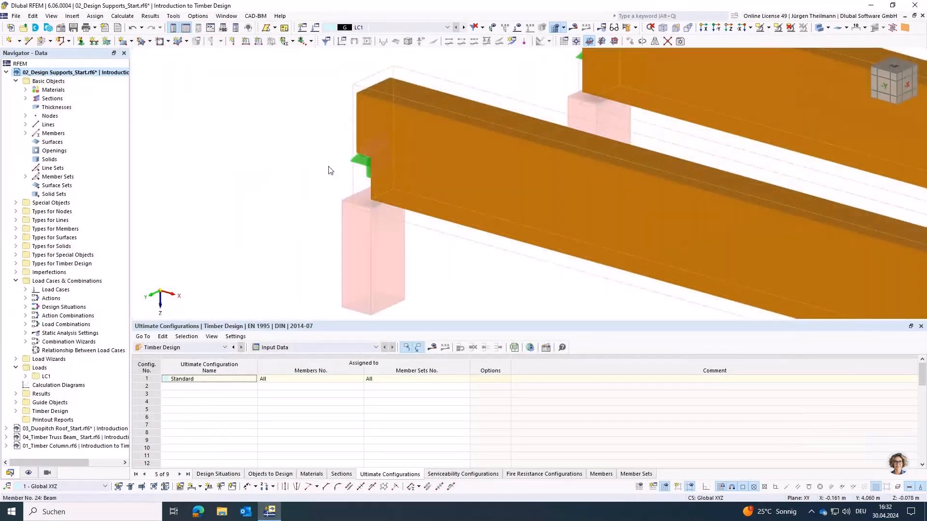
pyautogui.scroll(-8, 340, 196)
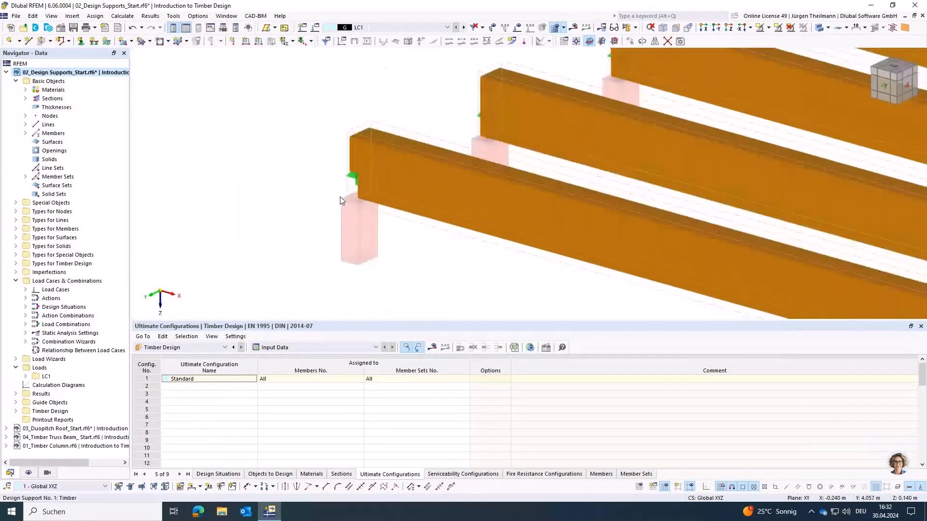
pyautogui.click(630, 29)
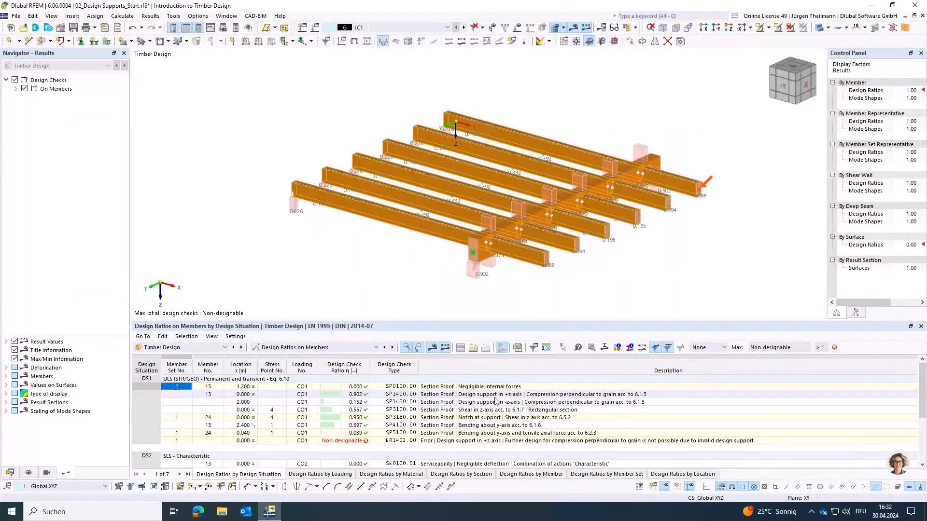
pyautogui.click(441, 418)
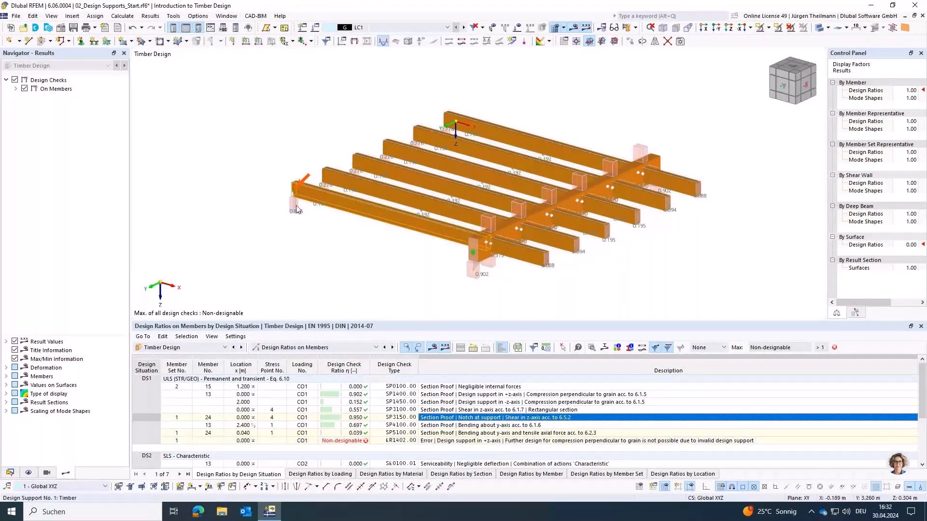
pyautogui.click(674, 442)
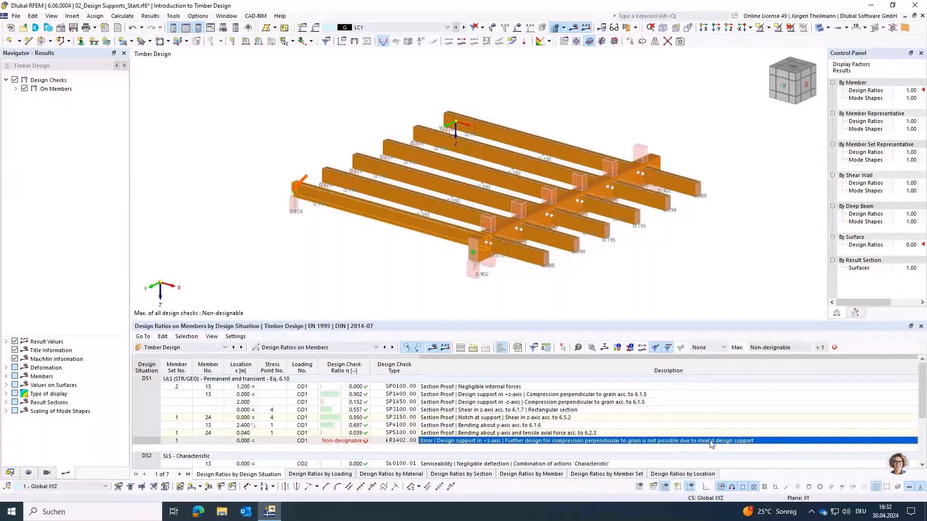
pyautogui.click(434, 419)
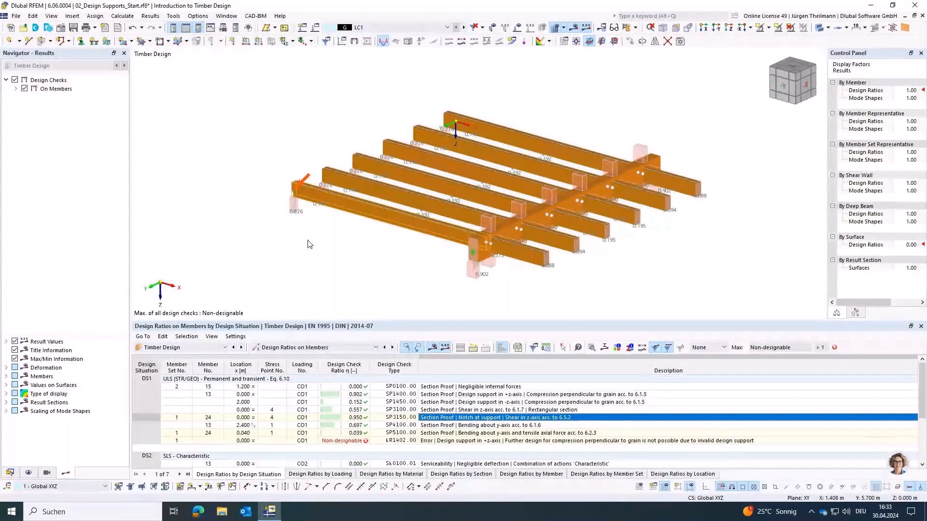
# Step: Activate the model 03_Duopitch Roof_Start and list its defined materials and sections
pyautogui.click(10, 472)
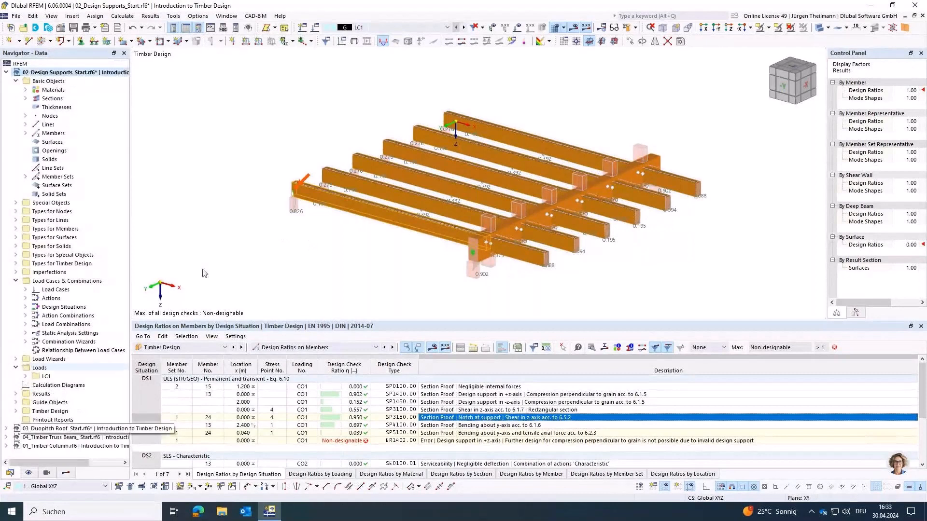
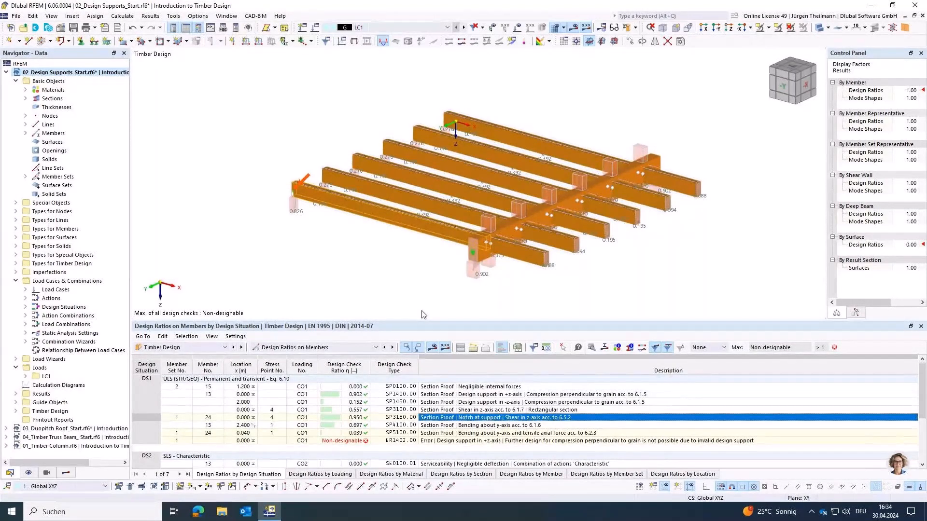
pyautogui.click(6, 72)
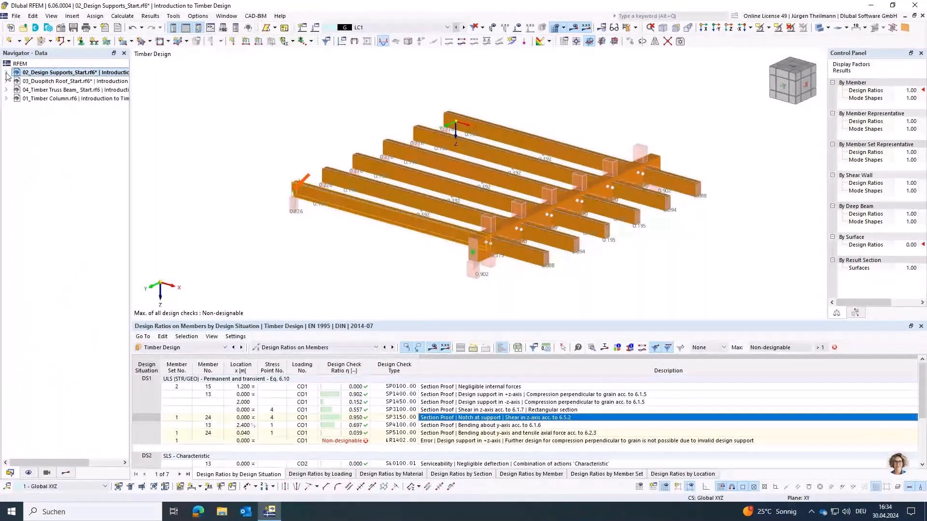
pyautogui.doubleClick(48, 83)
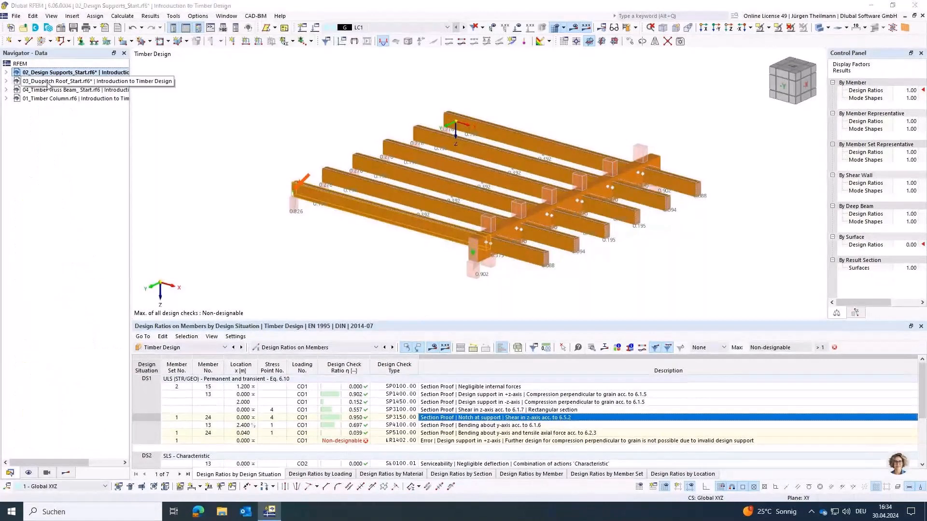
pyautogui.doubleClick(48, 82)
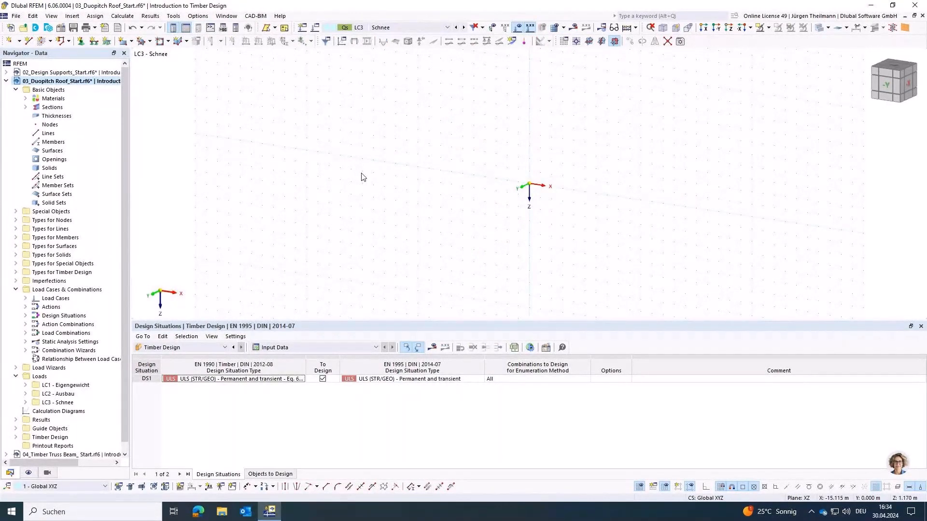
pyautogui.click(25, 99)
pyautogui.click(26, 116)
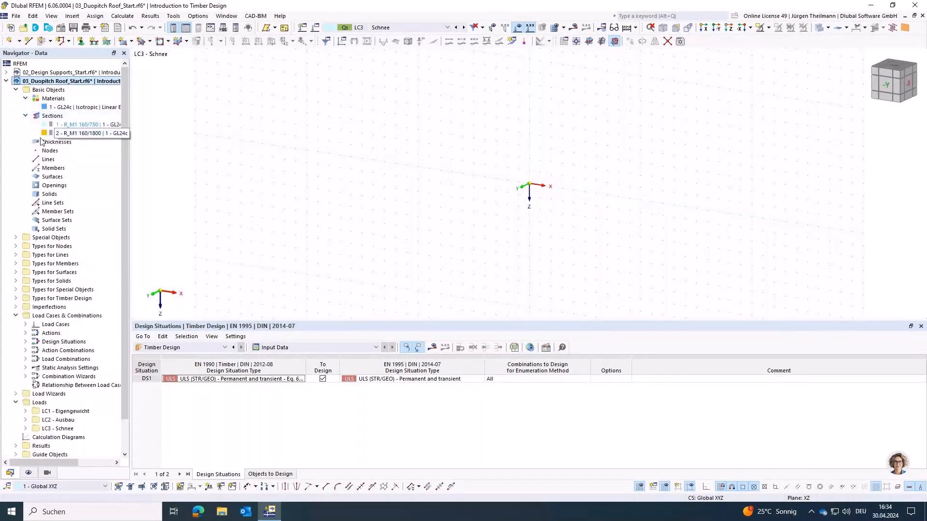
# Step: Look through the model's available load cases, design situation and load combinations
pyautogui.click(431, 27)
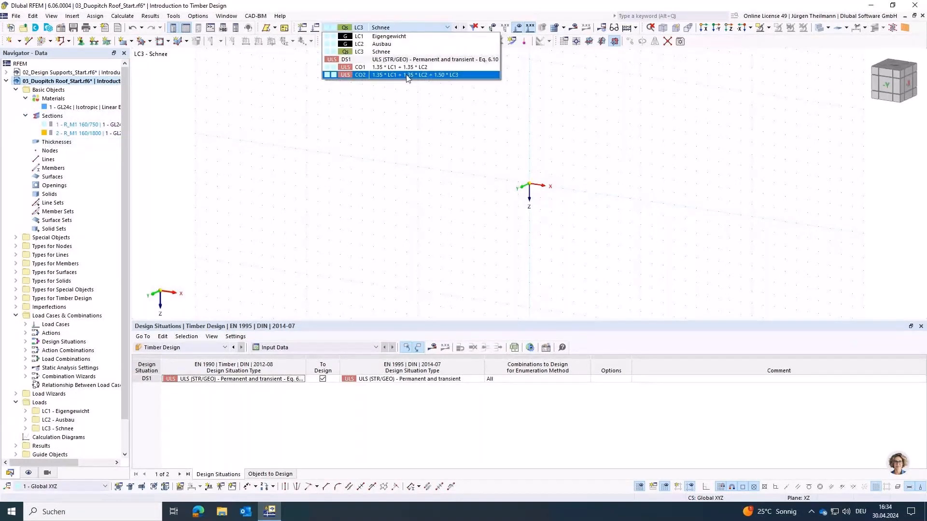
pyautogui.click(444, 28)
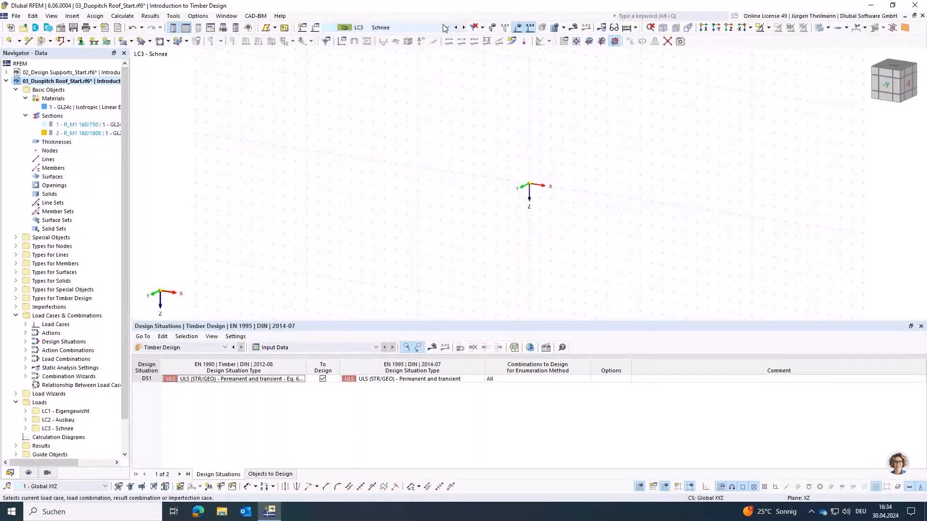
pyautogui.moveTo(451, 245); pyautogui.dragTo(343, 232, button='middle')
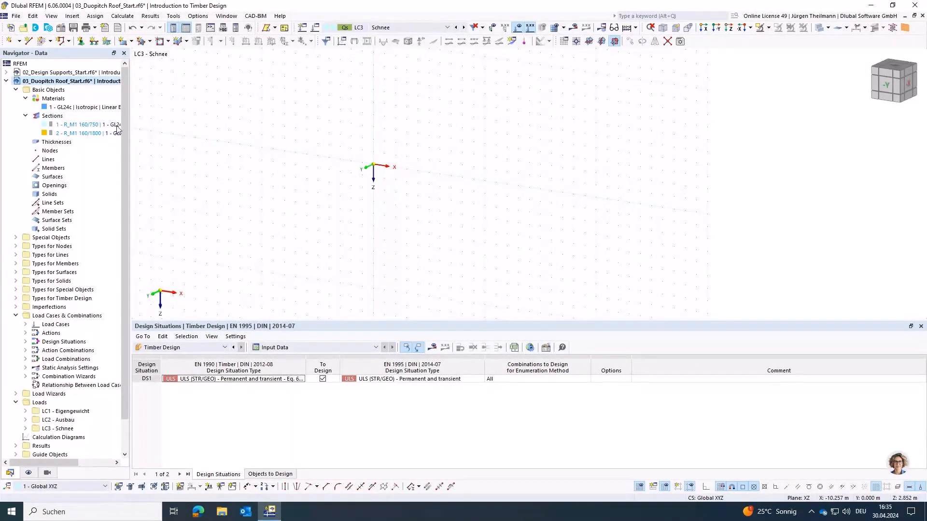
# Step: Start a new single simple member of type Beam and bring up its section settings
pyautogui.click(51, 42)
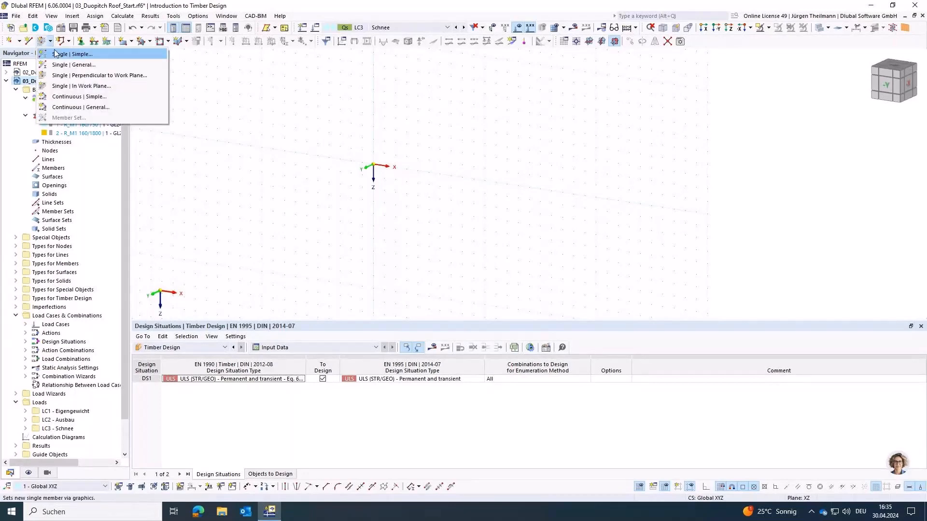
pyautogui.click(55, 56)
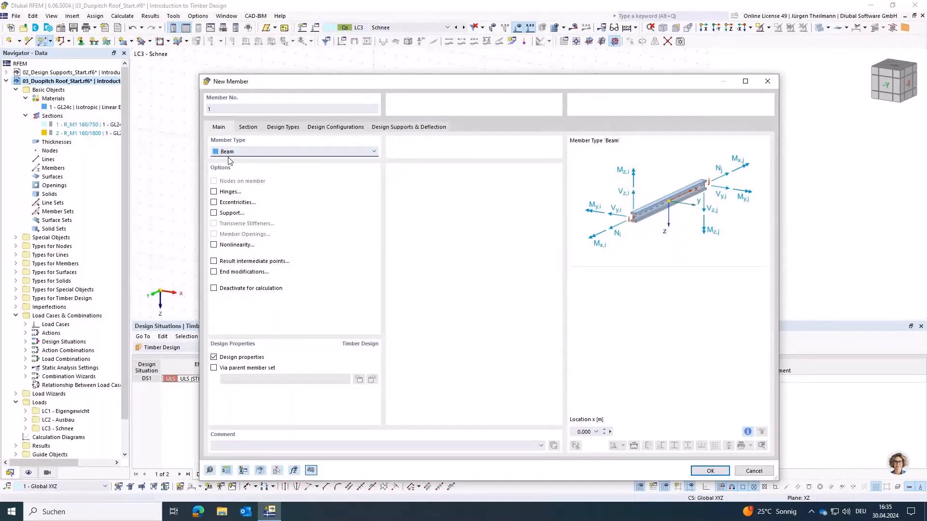
pyautogui.click(248, 127)
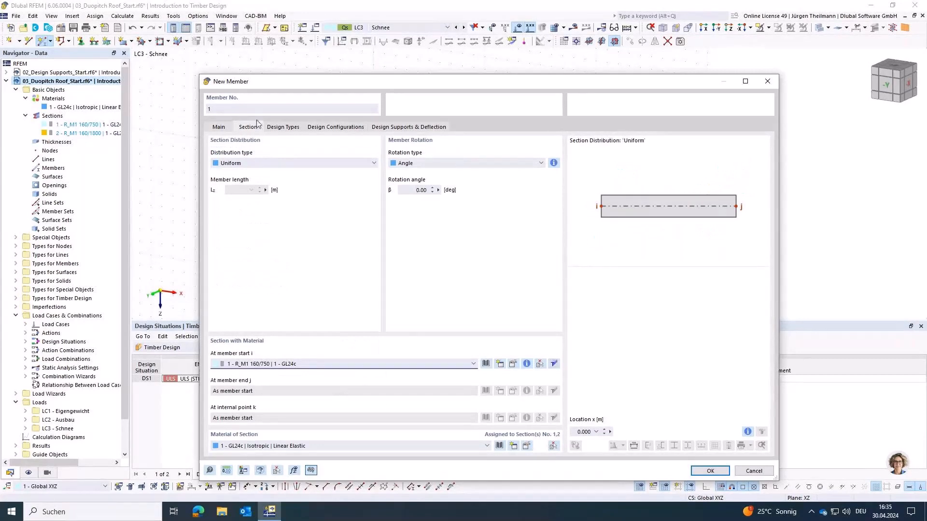
# Step: Try the Linear and Tapered at start of member section distributions for the new beam
pyautogui.click(230, 164)
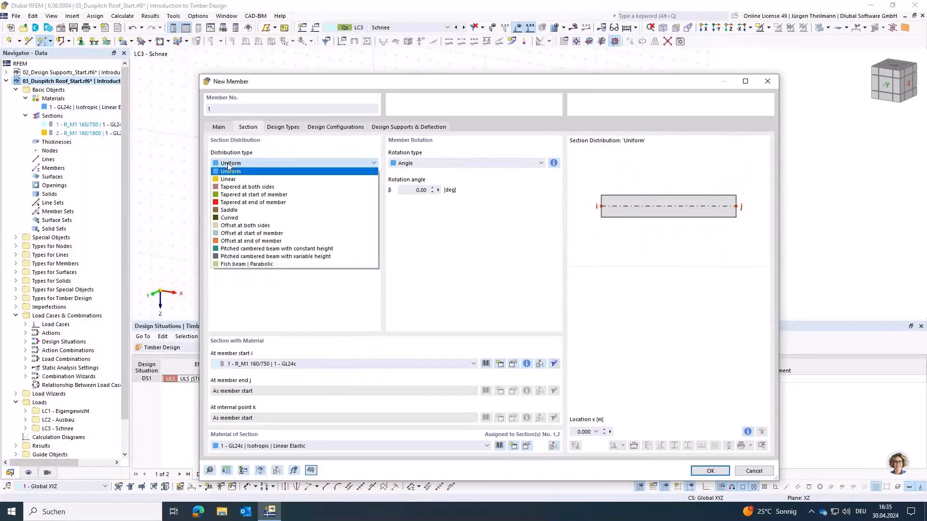
pyautogui.click(247, 180)
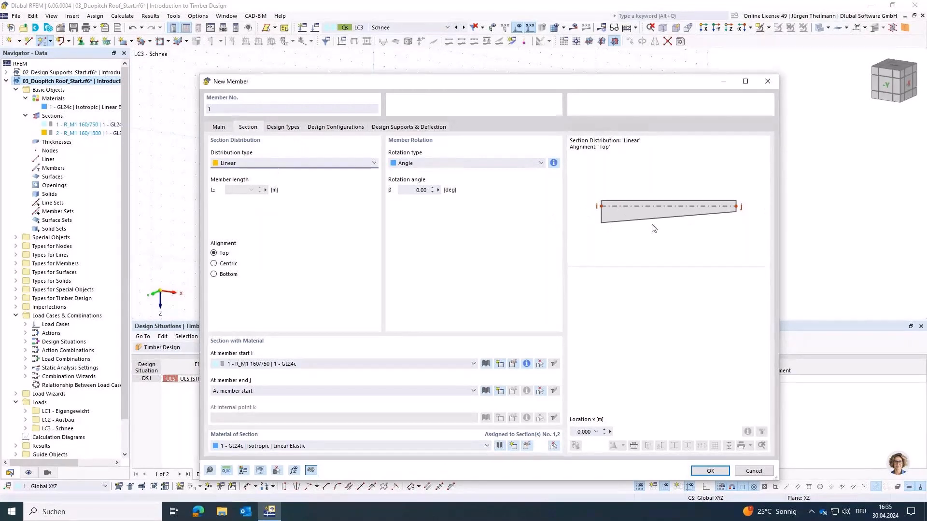
pyautogui.click(312, 165)
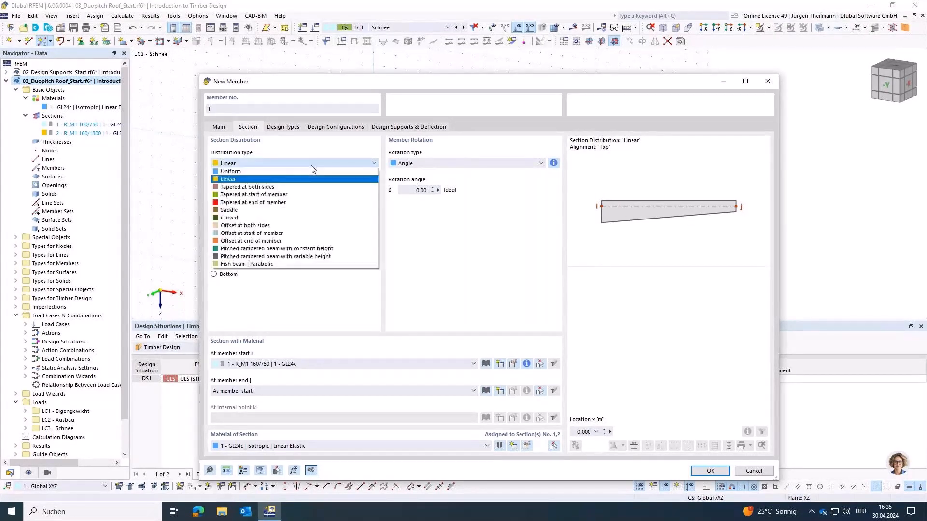
pyautogui.click(307, 195)
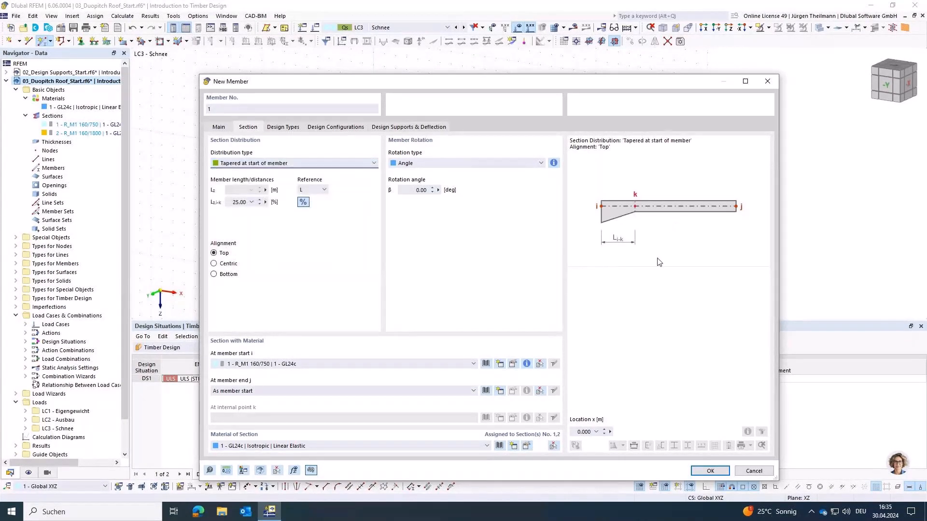
# Step: Set the new member's section distribution to Saddle with bottom alignment, after comparing the centric alignment
pyautogui.click(338, 167)
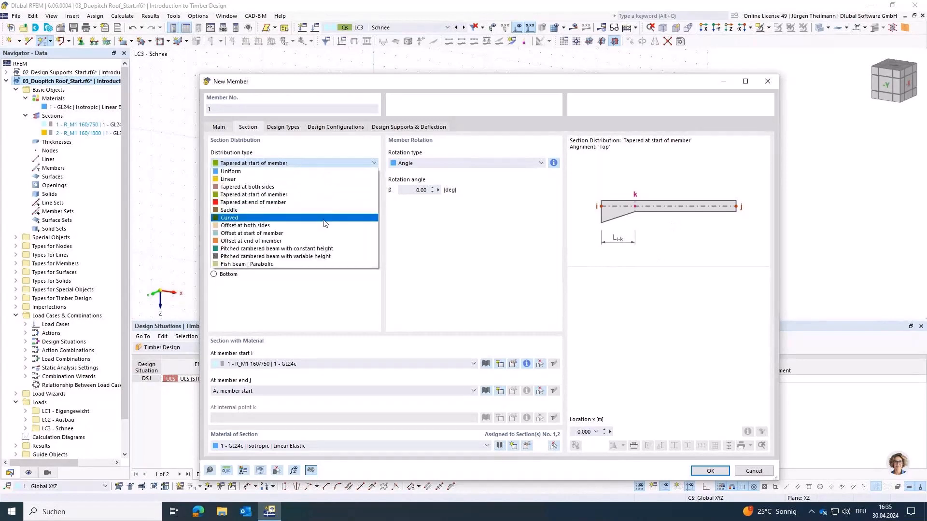
pyautogui.click(323, 211)
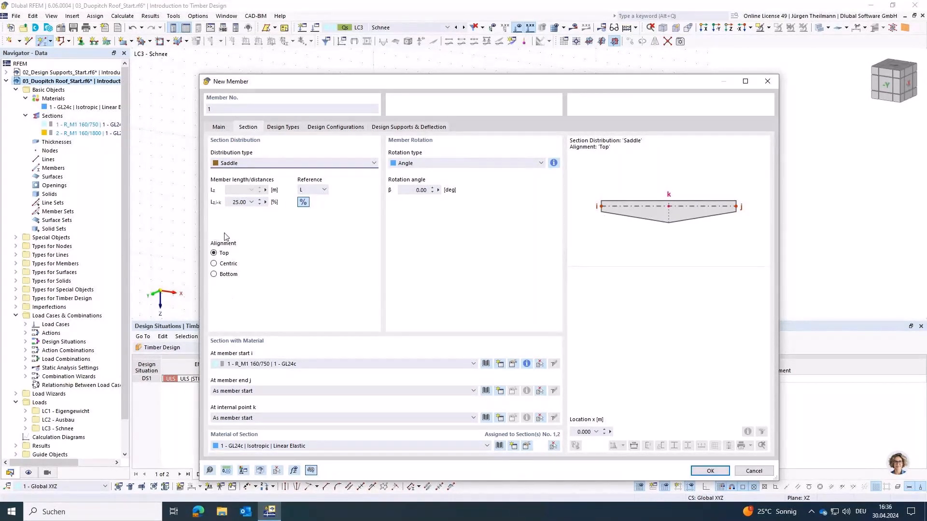
pyautogui.click(214, 264)
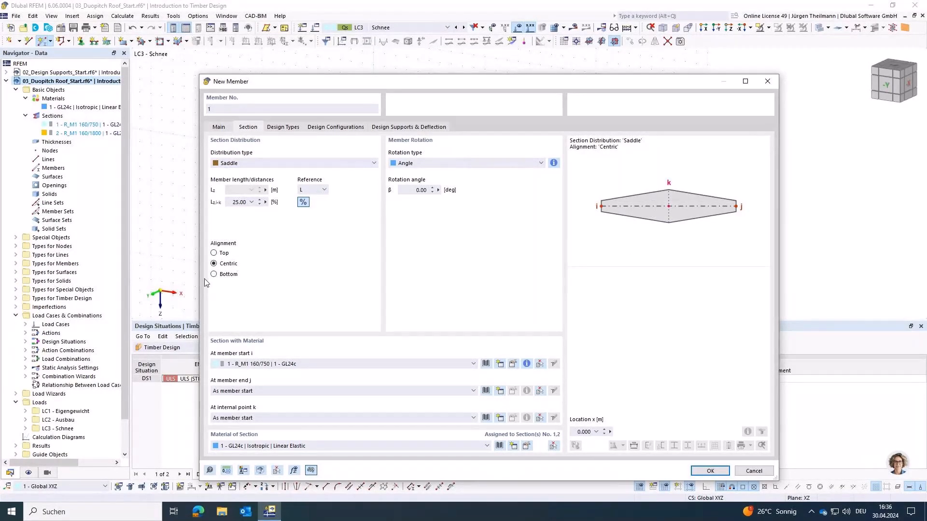
pyautogui.click(213, 274)
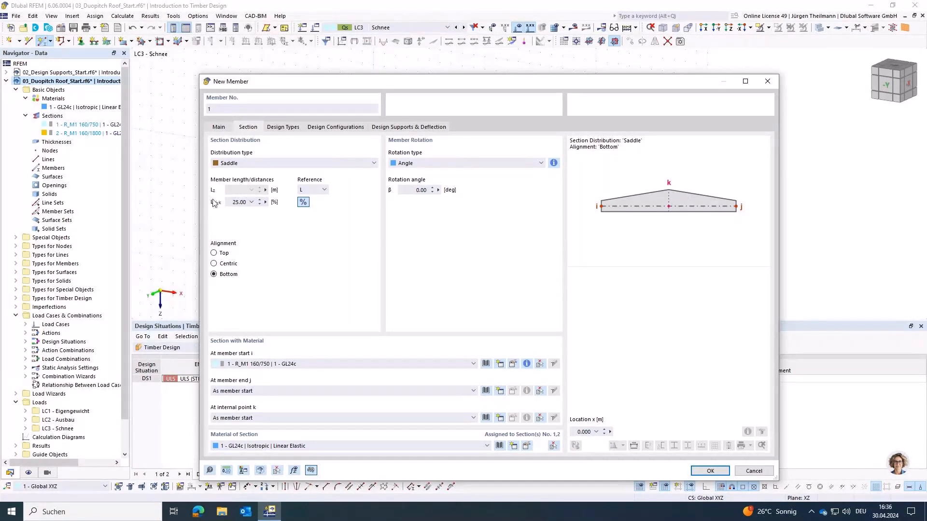
# Step: Place internal point k at 50 % of the member length, assign section 2 - R_M1 160/1800 there and accept the member definition
pyautogui.click(233, 203)
pyautogui.press('Delete')
pyautogui.press('Right')
pyautogui.write('0')
pyautogui.press('Tab')
pyautogui.click(252, 418)
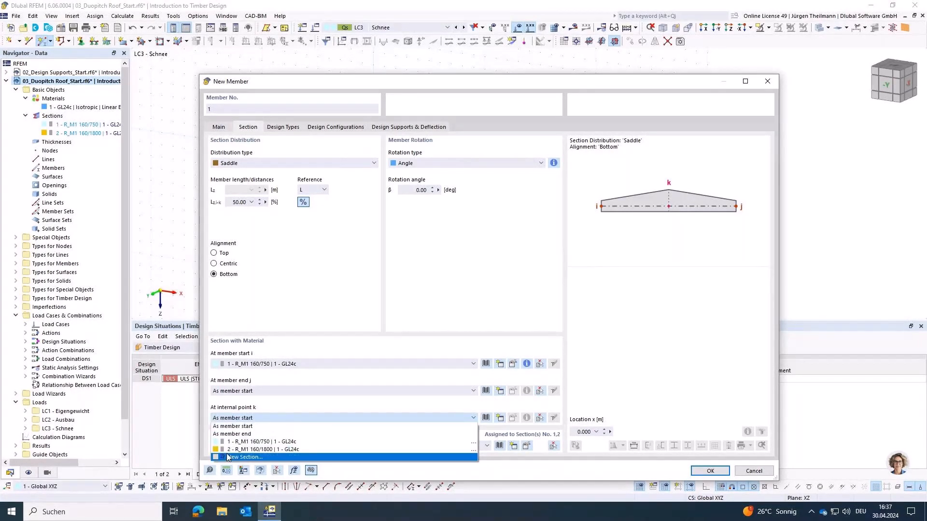
pyautogui.click(261, 449)
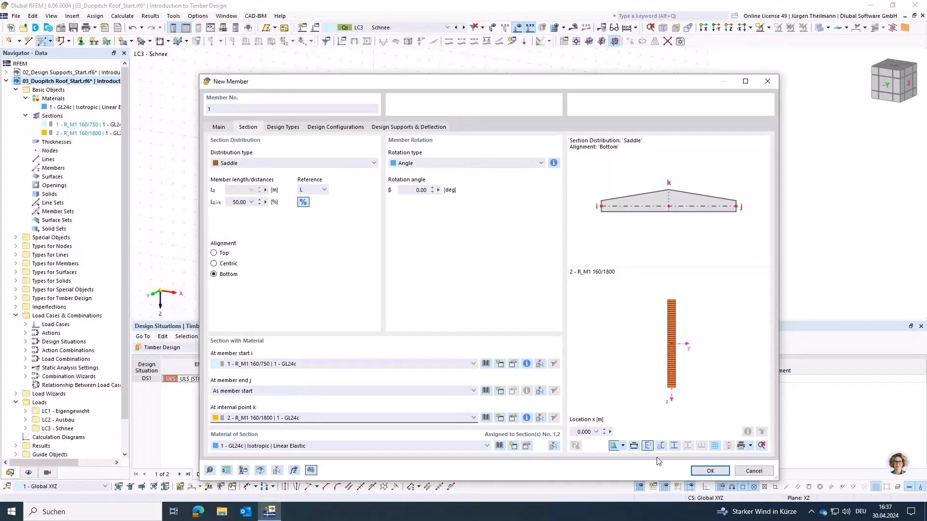
pyautogui.click(711, 471)
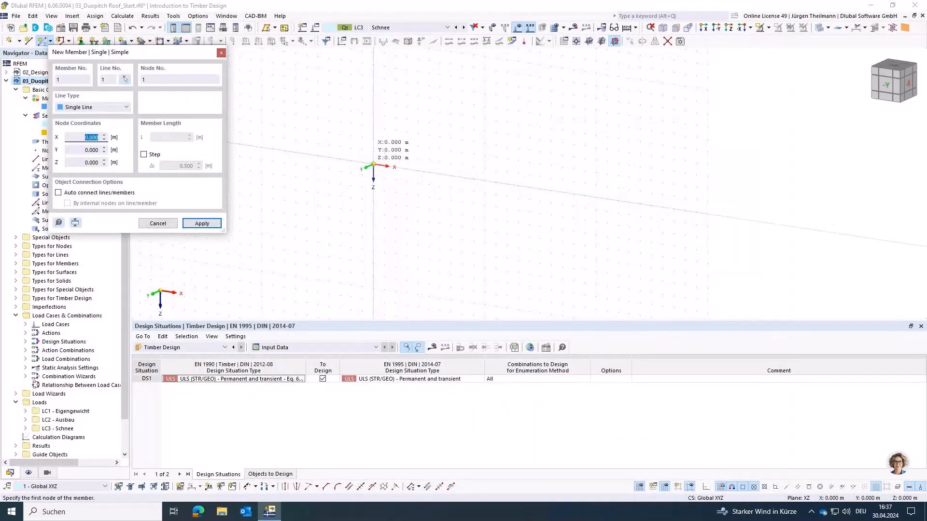
# Step: Place the saddle beam along the X-axis from the origin to X = 24 m and finish member input
pyautogui.click(373, 165)
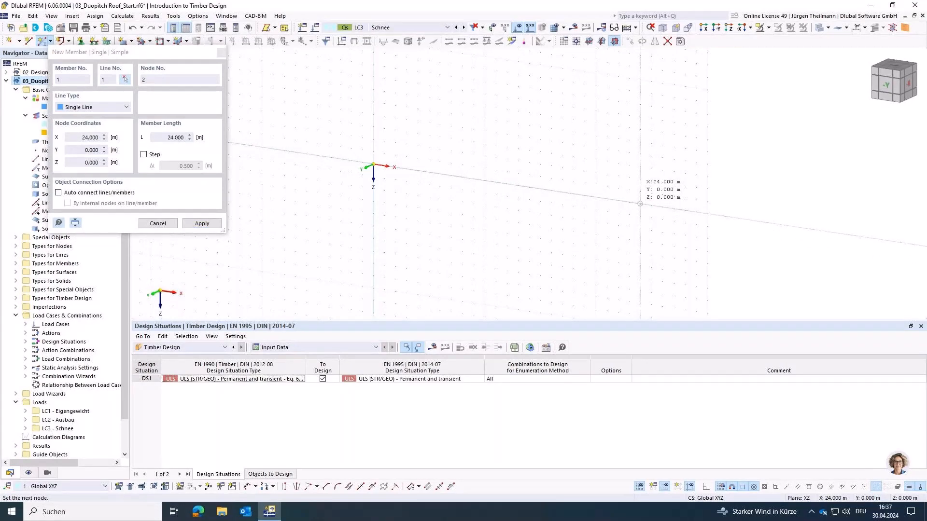
pyautogui.click(640, 204)
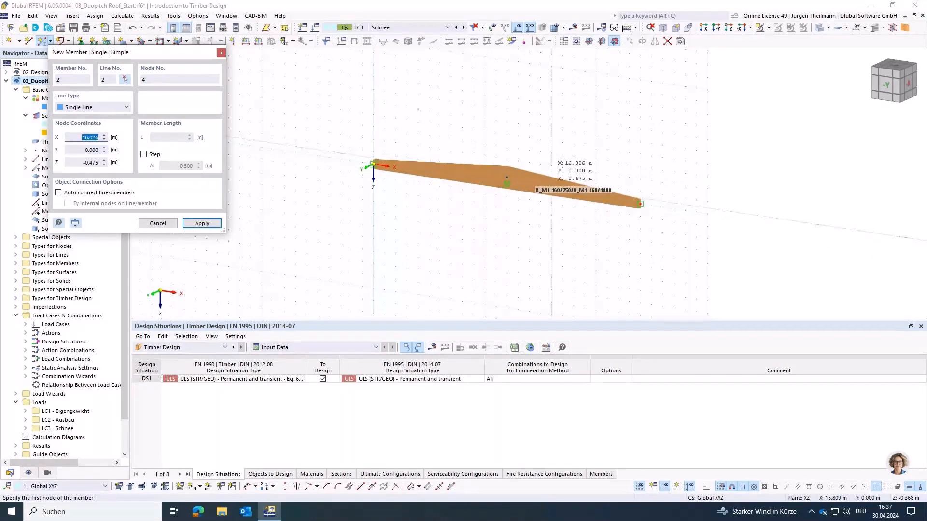
pyautogui.scroll(3, 482, 193)
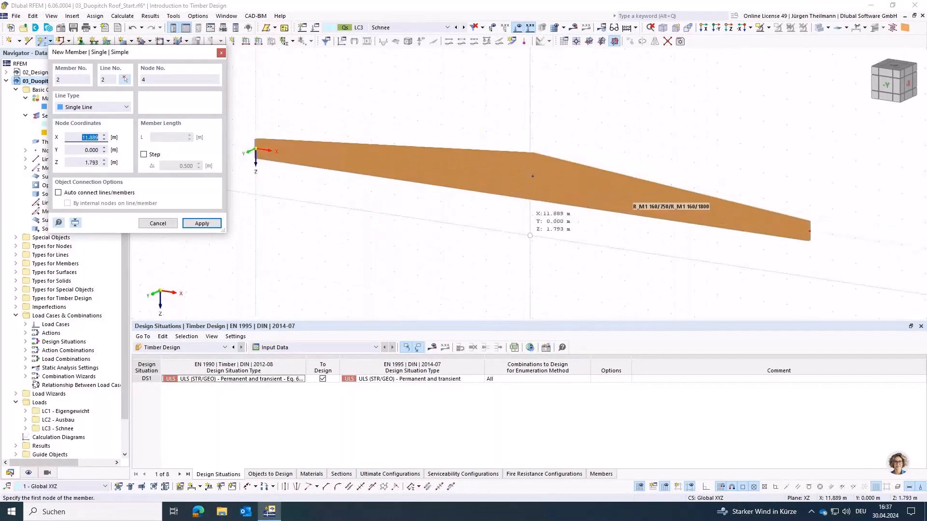
pyautogui.press('Escape')
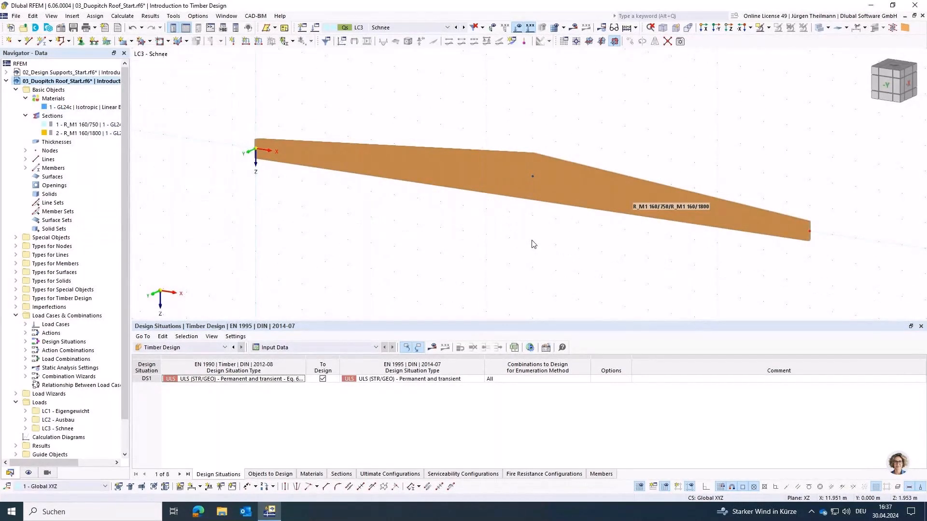
# Step: Add five intermediate nodes to the saddle beam as On Member nodes without dividing the member
pyautogui.rightClick(471, 176)
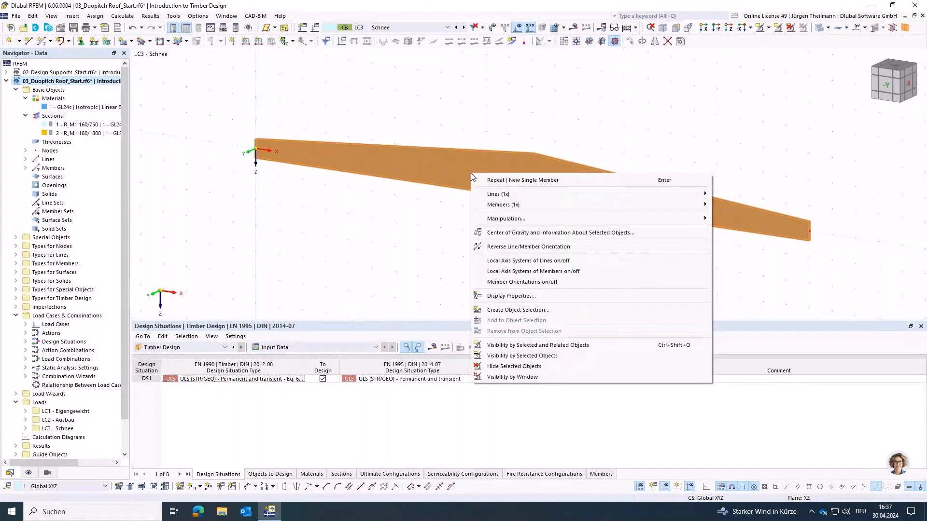
pyautogui.moveTo(628, 205)
pyautogui.moveTo(786, 283)
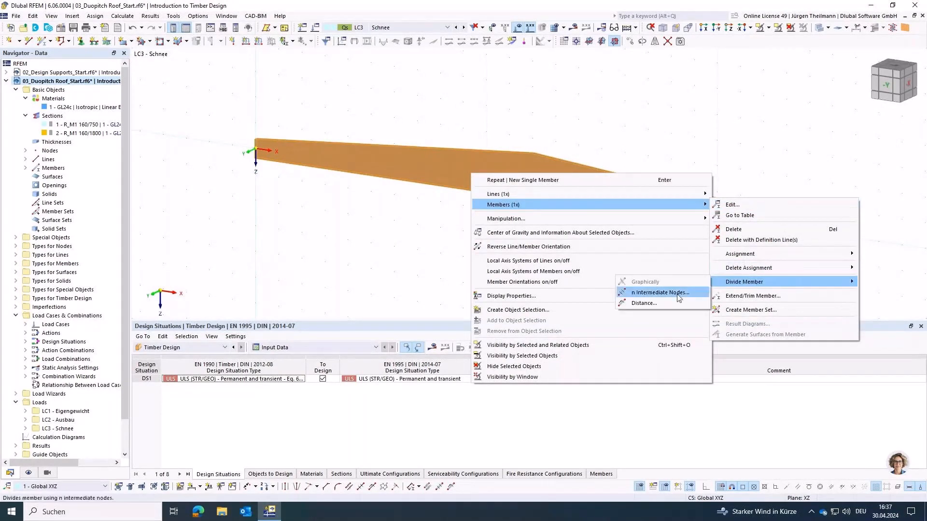
pyautogui.click(660, 292)
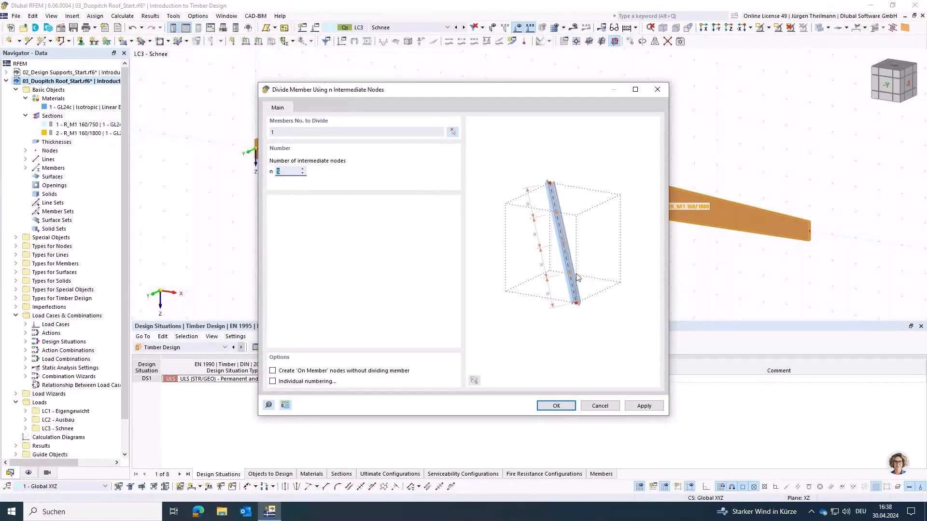
pyautogui.click(273, 371)
pyautogui.click(556, 406)
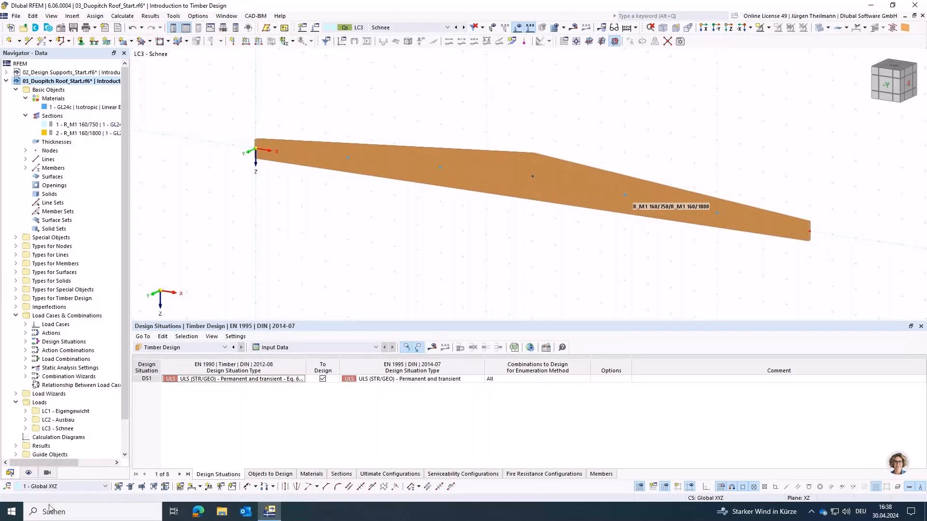
# Step: Show the display options for members among the model's basic objects
pyautogui.click(29, 473)
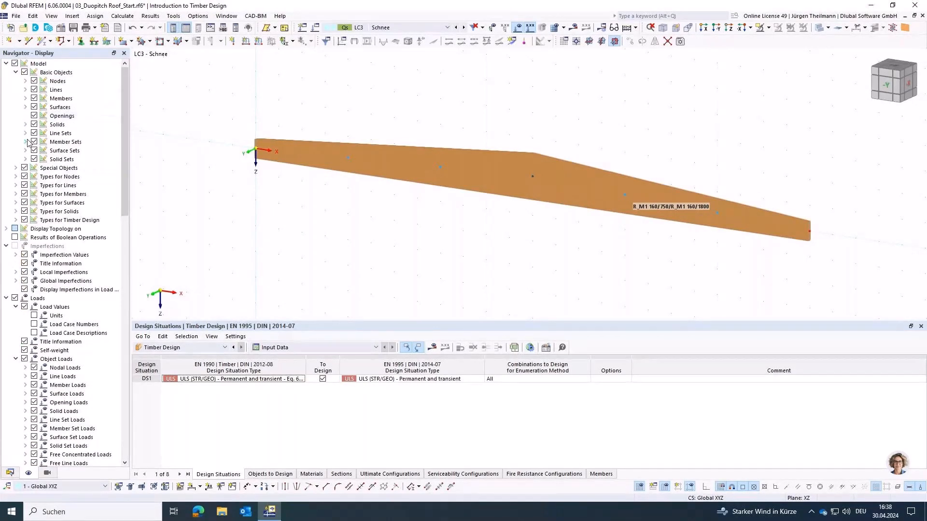
pyautogui.click(26, 99)
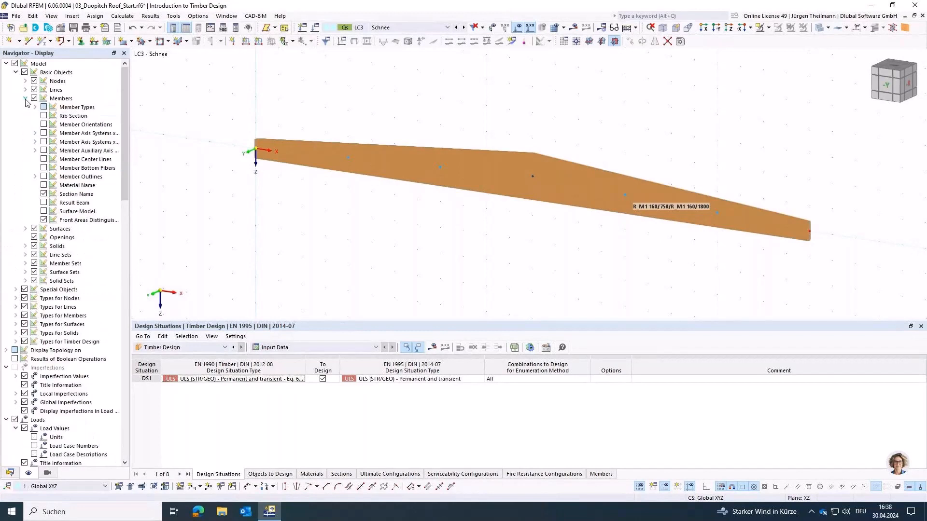
# Step: Toggle the members' section and material name labels, leave both hidden, and return to the model data tree
pyautogui.click(44, 194)
pyautogui.click(44, 195)
pyautogui.click(44, 194)
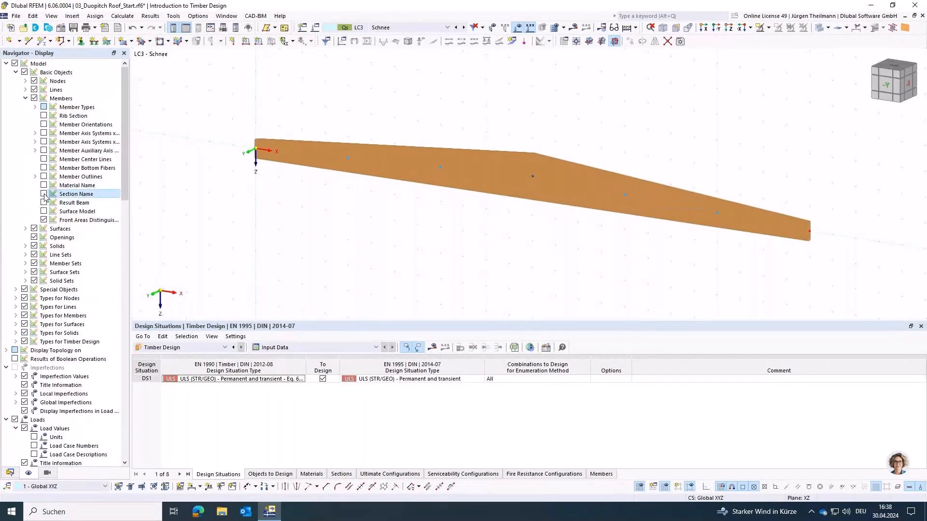
pyautogui.click(44, 185)
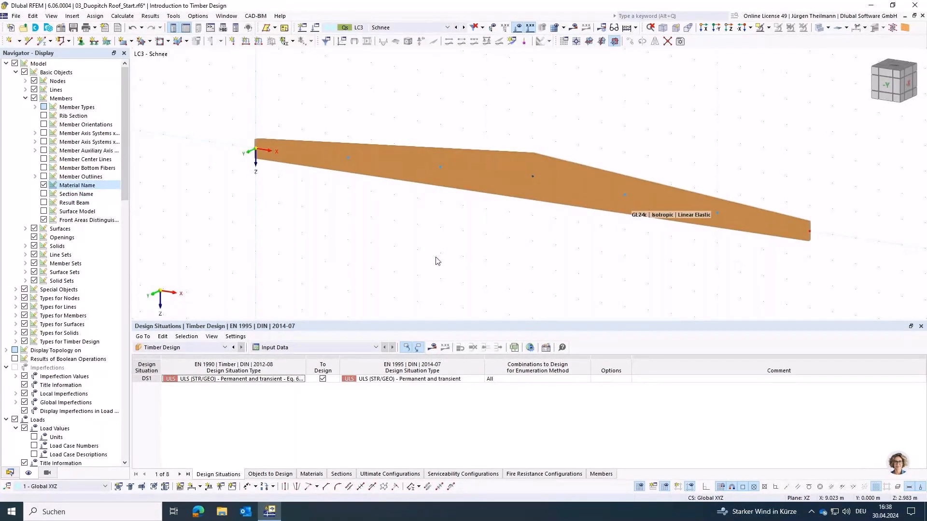
pyautogui.click(44, 194)
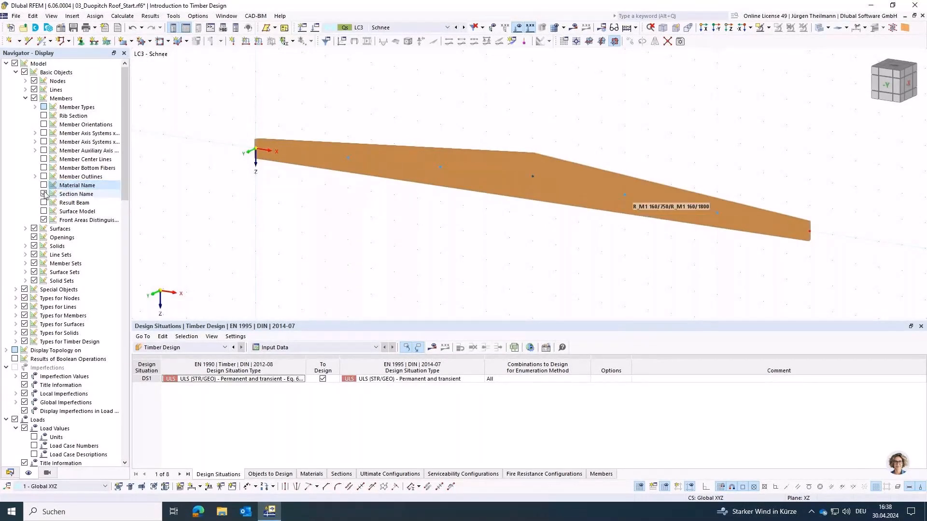
pyautogui.click(44, 195)
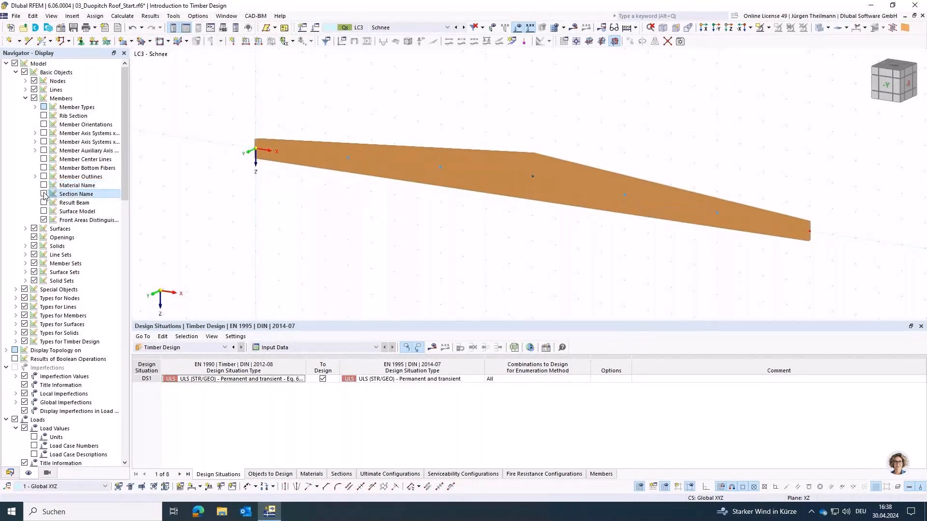
pyautogui.click(10, 472)
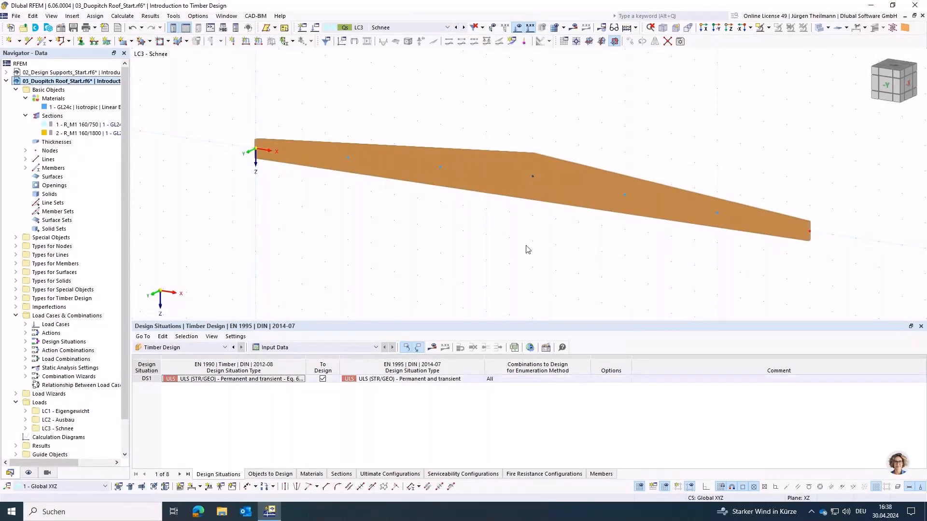
# Step: Open the duopitch beam for editing and create a new effective lengths definition among its timber design types
pyautogui.doubleClick(493, 172)
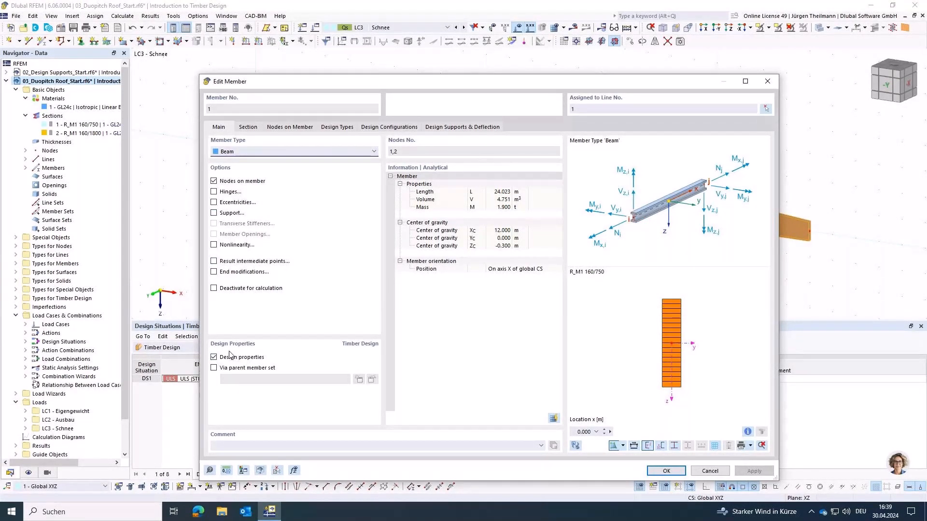
pyautogui.click(340, 130)
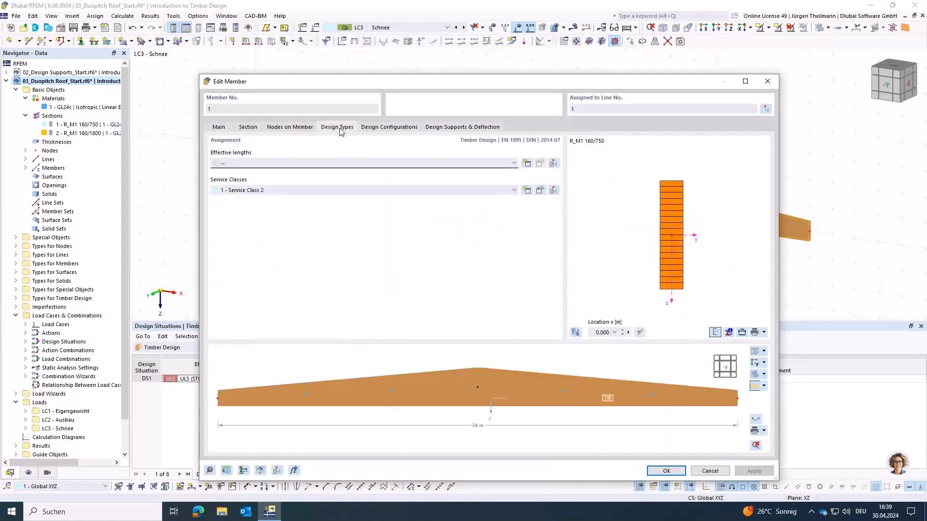
pyautogui.click(527, 164)
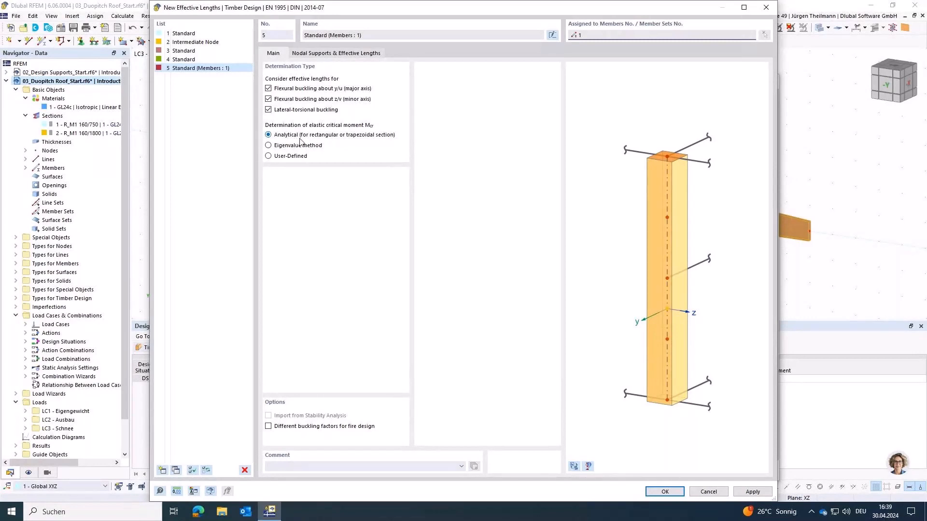
# Step: Try the user-defined determination of the elastic critical moment, view its moment entry, and restore the analytical method
pyautogui.click(269, 156)
pyautogui.click(363, 54)
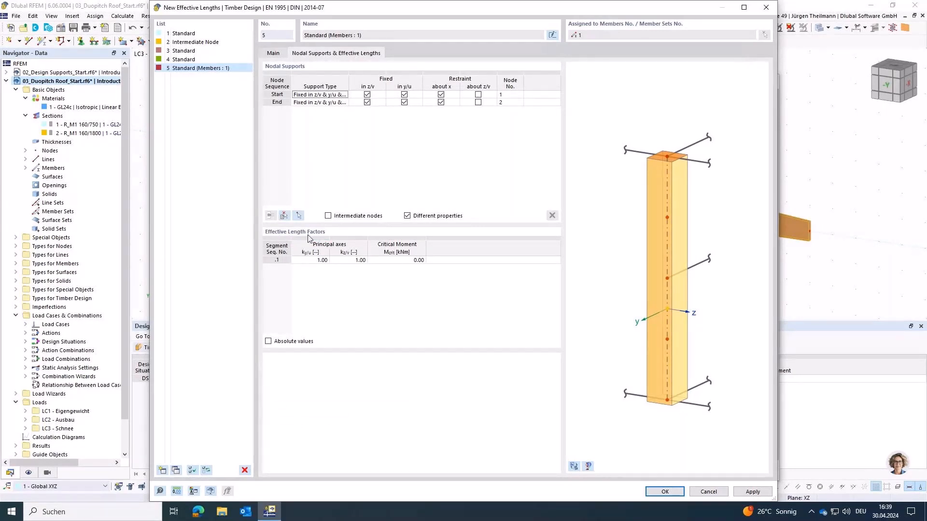
pyautogui.click(407, 261)
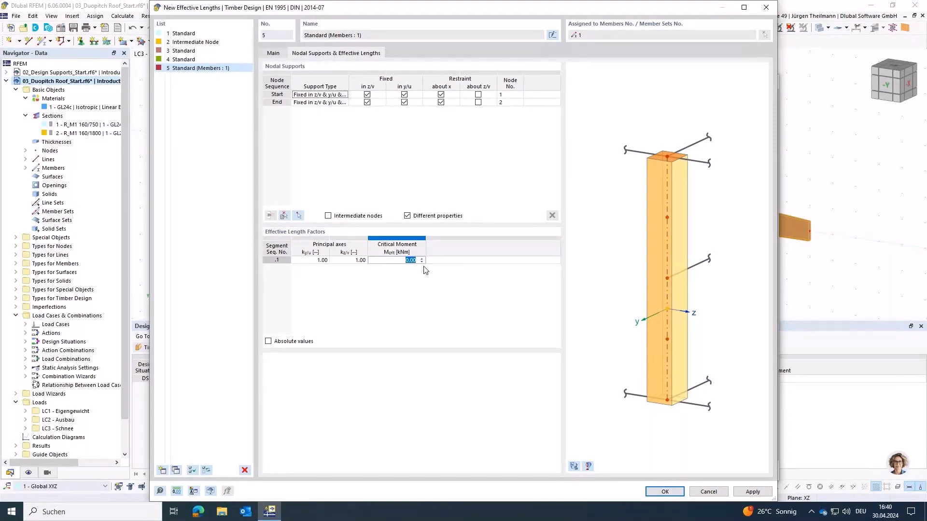
pyautogui.click(269, 55)
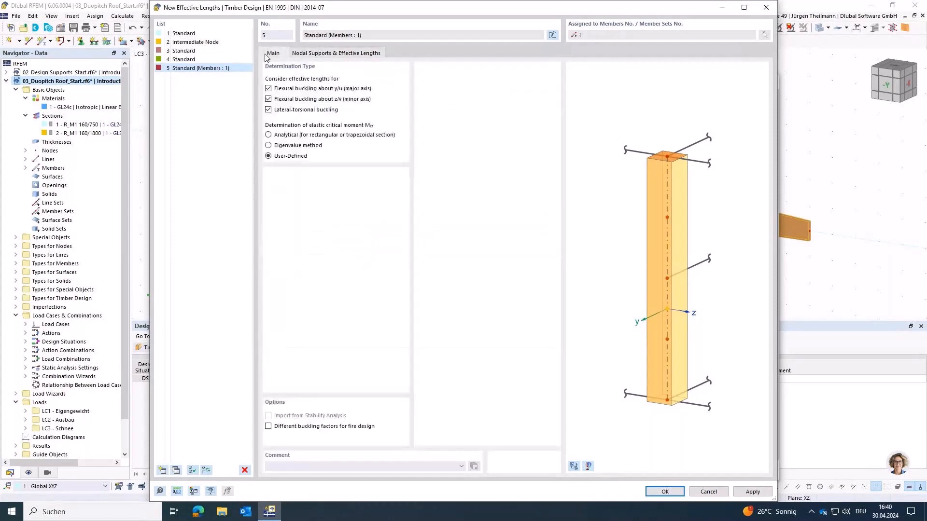
pyautogui.click(268, 135)
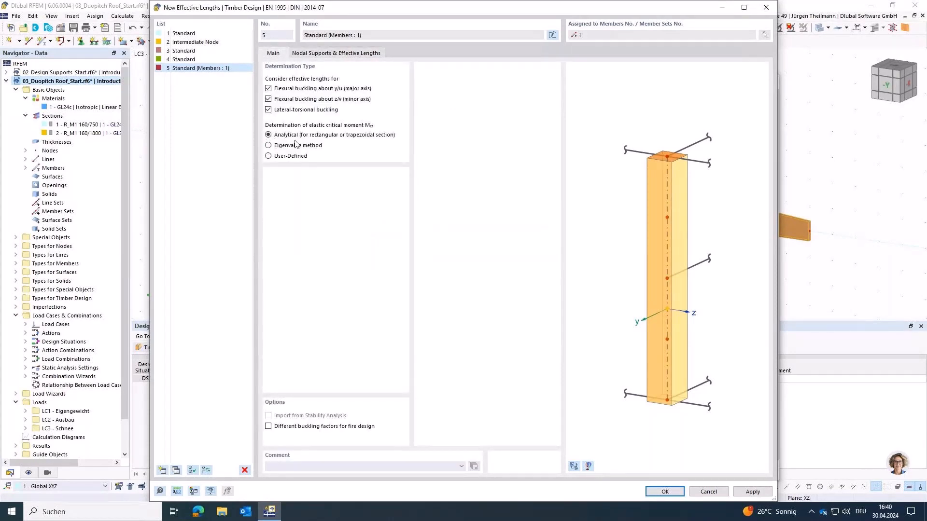
# Step: Display the actual beam in the nodal supports preview and examine its start support and intermediate nodes
pyautogui.click(337, 53)
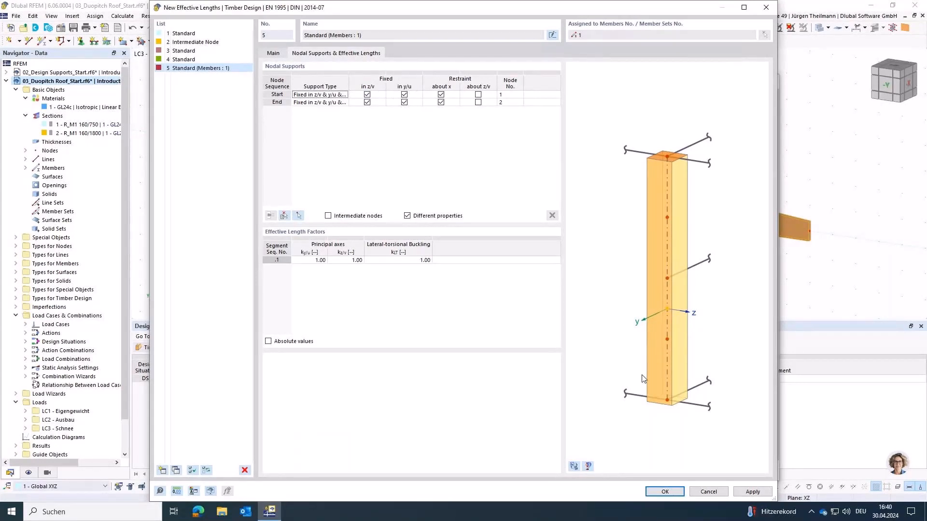
pyautogui.click(576, 467)
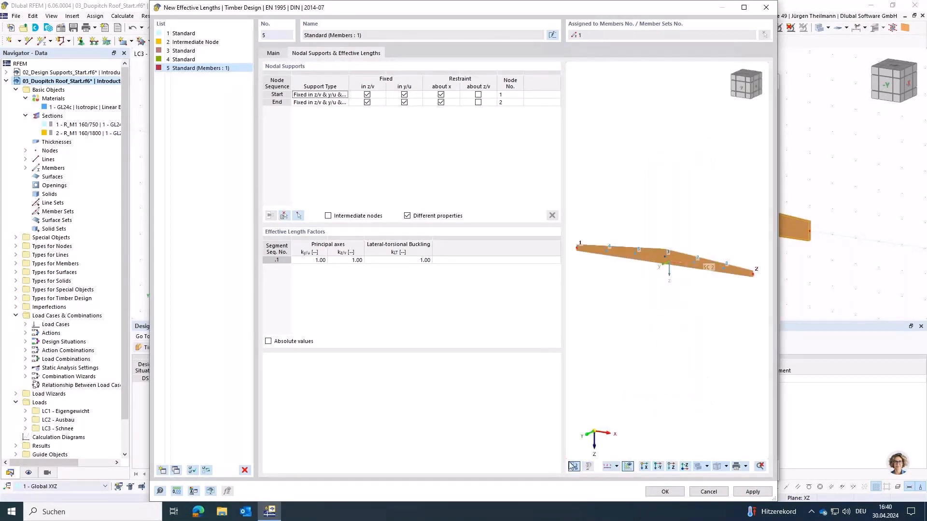
pyautogui.scroll(2, 596, 252)
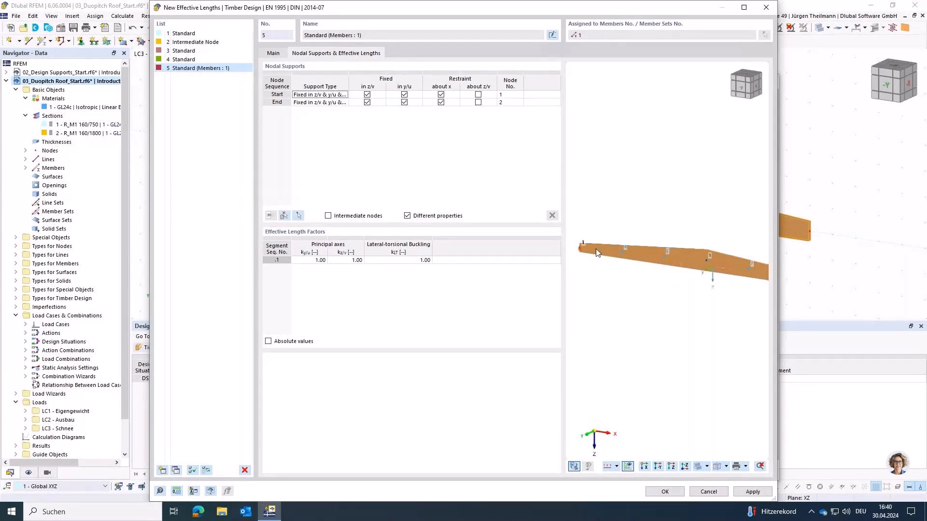
pyautogui.scroll(2, 596, 250)
pyautogui.moveTo(572, 257); pyautogui.dragTo(670, 271, button='middle')
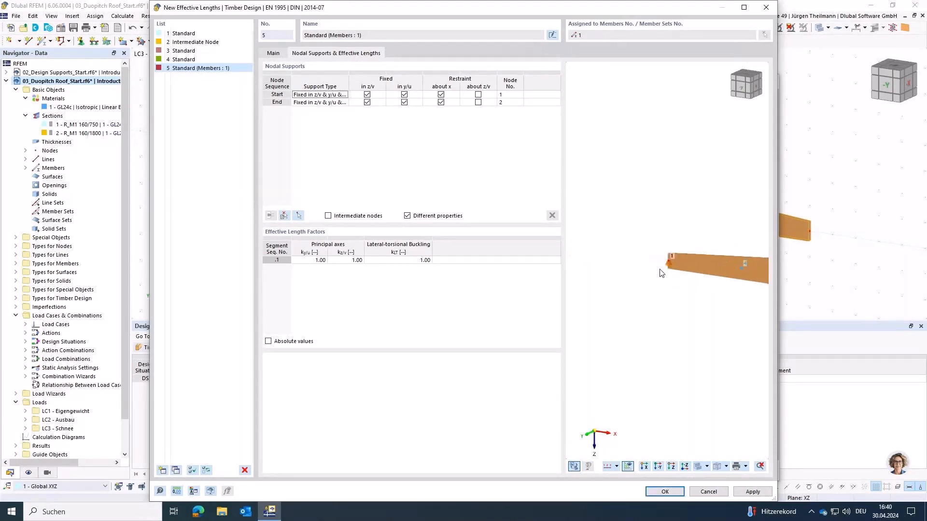
pyautogui.scroll(5, 661, 273)
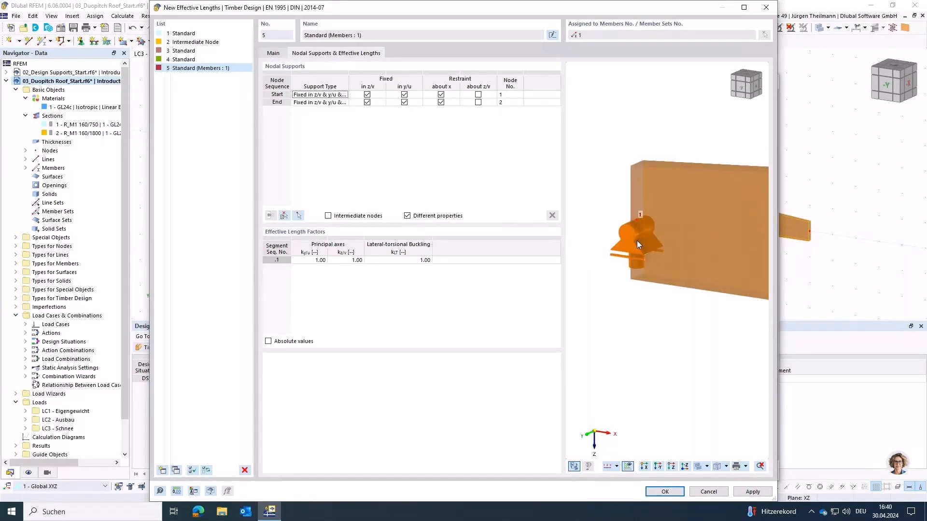
pyautogui.scroll(-3, 636, 240)
pyautogui.moveTo(697, 309); pyautogui.dragTo(626, 281, button='middle')
pyautogui.scroll(-3, 626, 281)
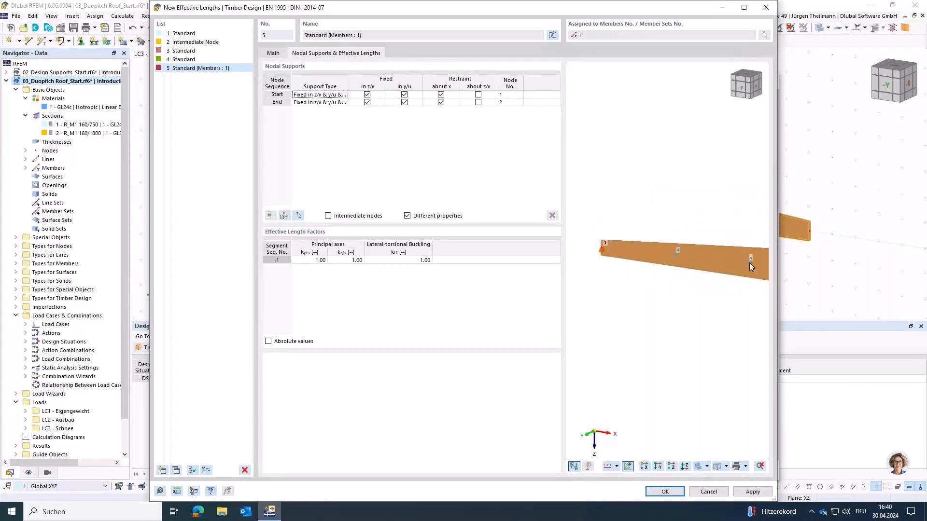
pyautogui.scroll(-2, 722, 304)
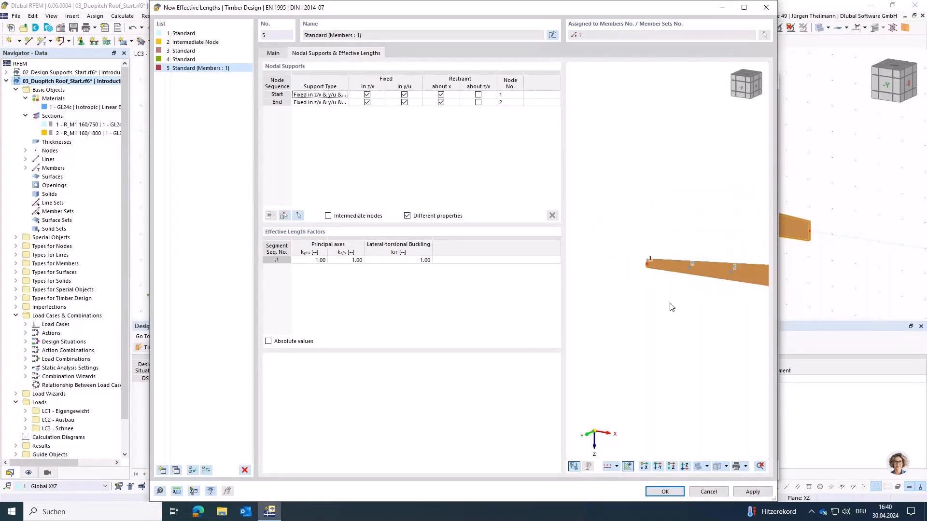
pyautogui.moveTo(671, 307); pyautogui.dragTo(576, 288, button='middle')
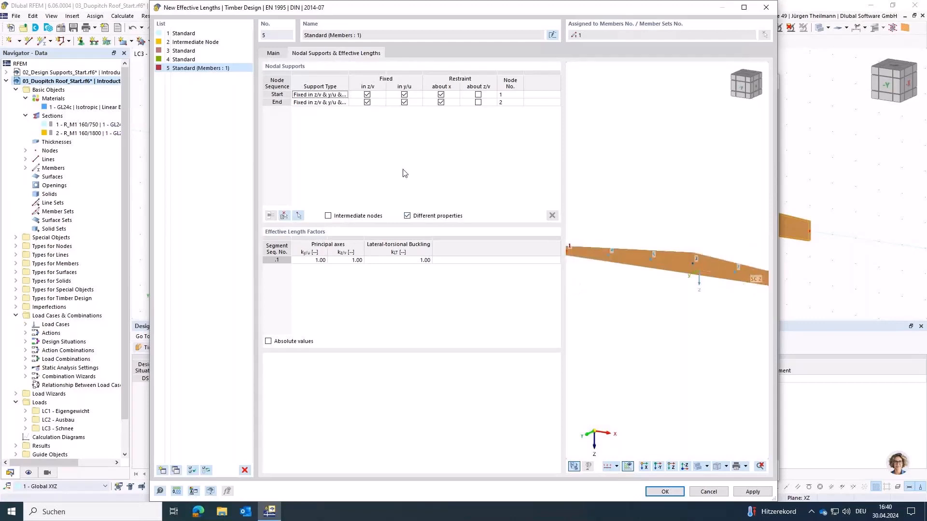
# Step: Enable intermediate nodes, import them by picking the beam in the model, and check where nodes .1 to .4 lie
pyautogui.click(328, 216)
pyautogui.click(285, 218)
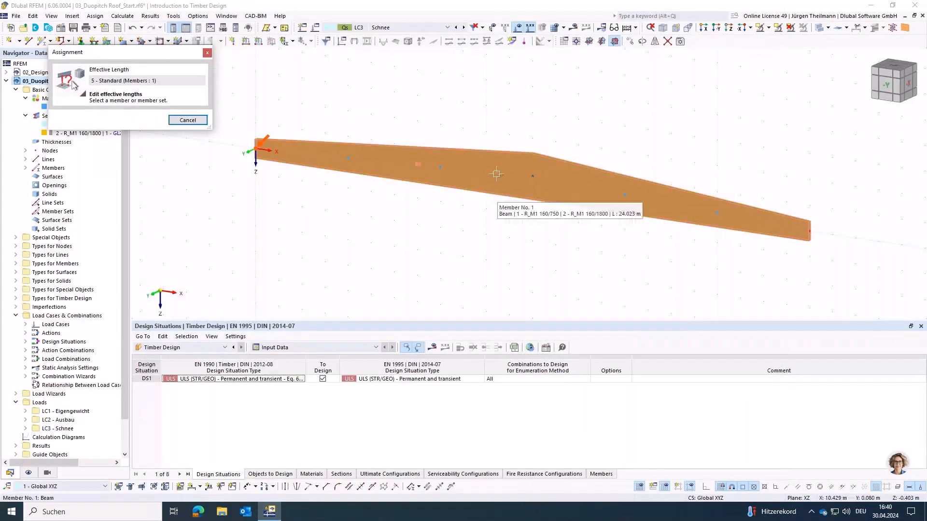
pyautogui.click(498, 186)
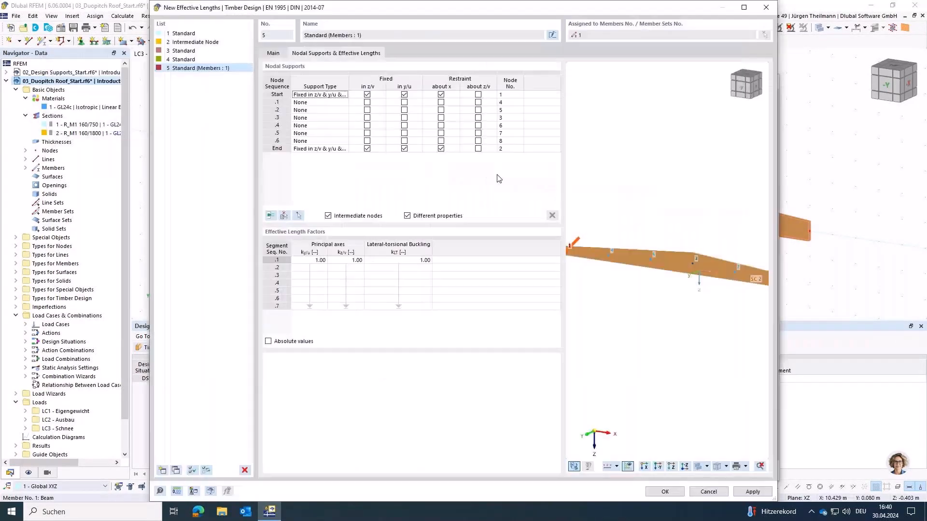
pyautogui.click(417, 105)
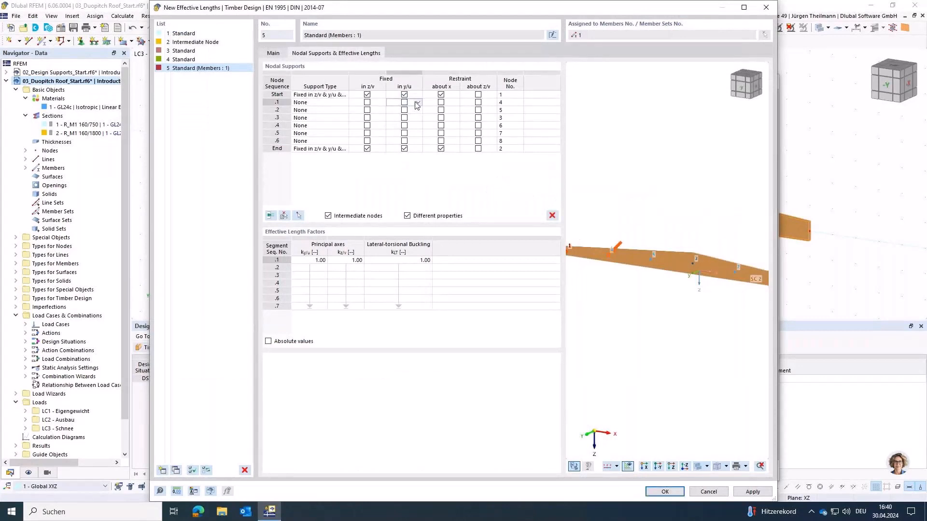
pyautogui.click(276, 103)
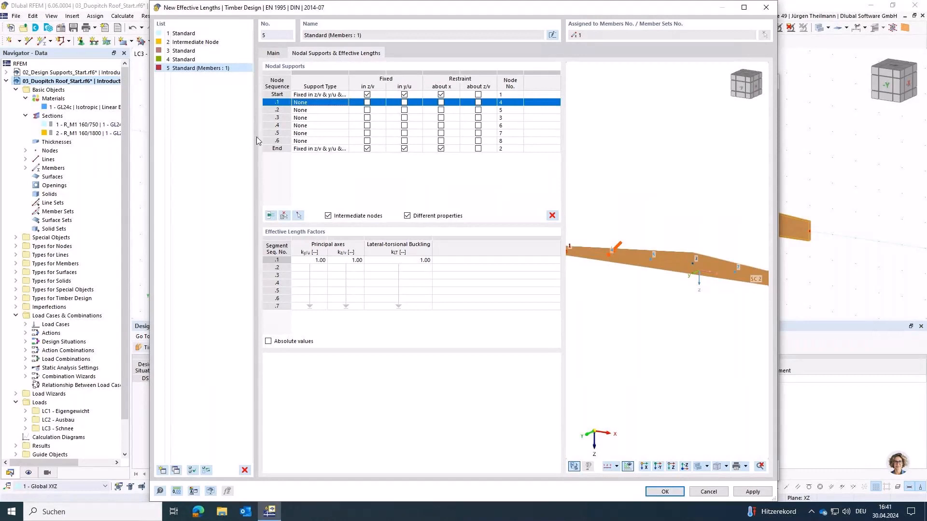
pyautogui.click(276, 110)
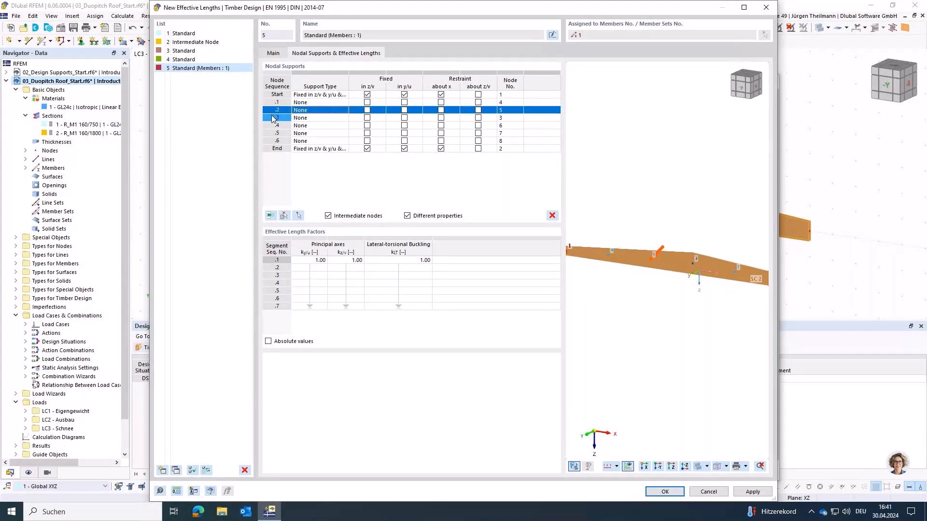
pyautogui.click(273, 118)
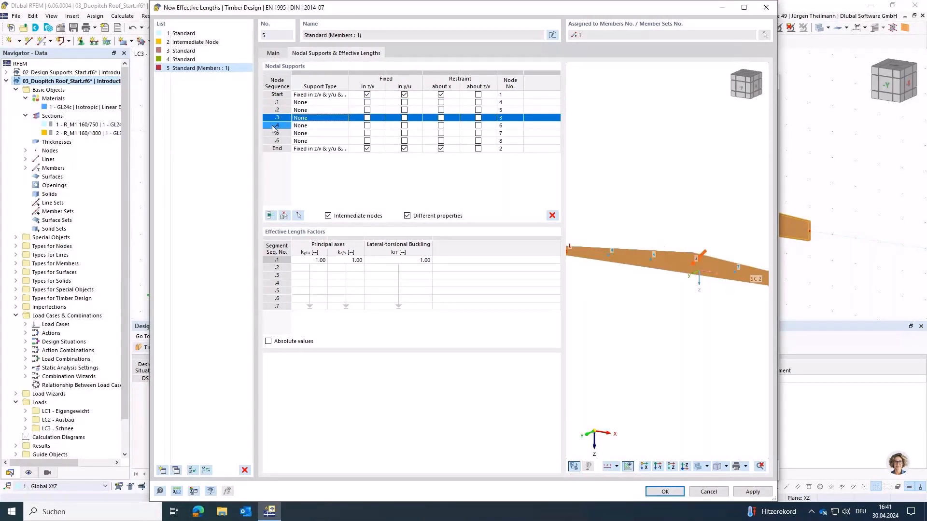
pyautogui.click(275, 126)
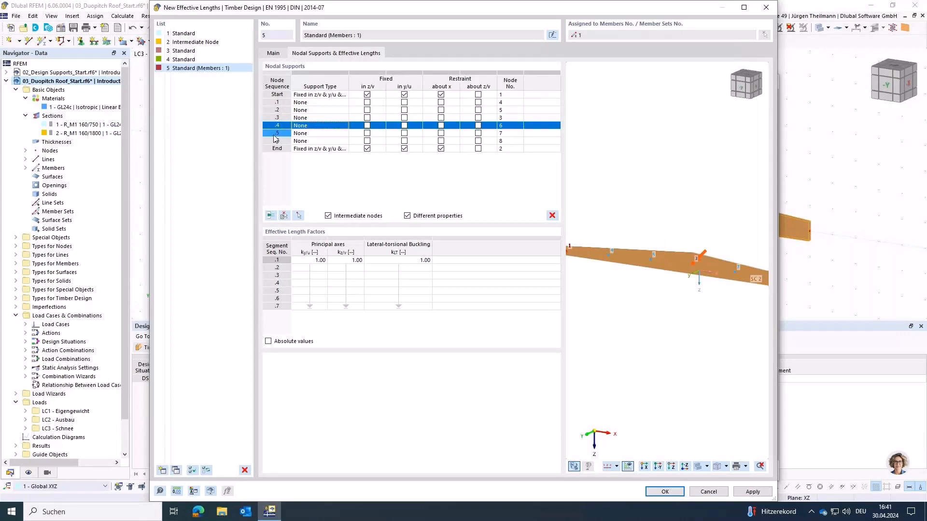
# Step: Fix intermediate nodes .1 to .6 in y/u, one after another, as lateral supports
pyautogui.click(418, 103)
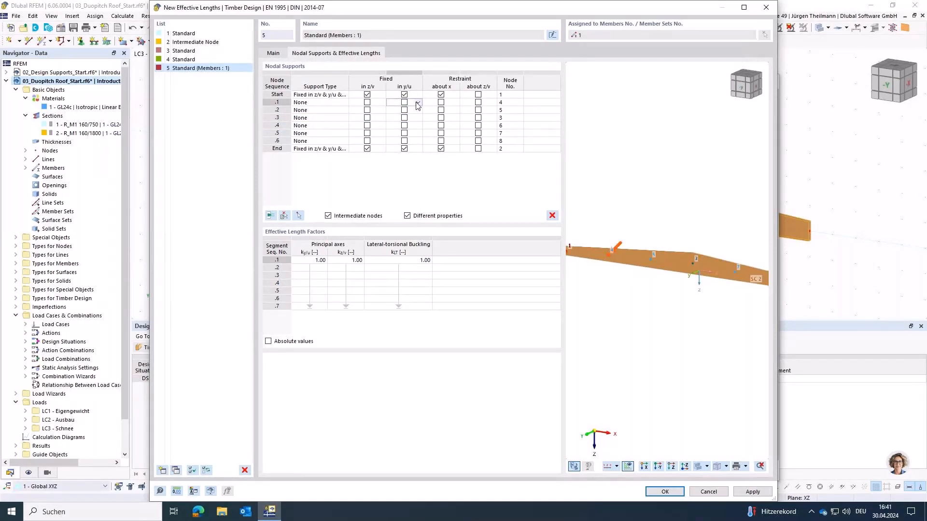
pyautogui.click(405, 103)
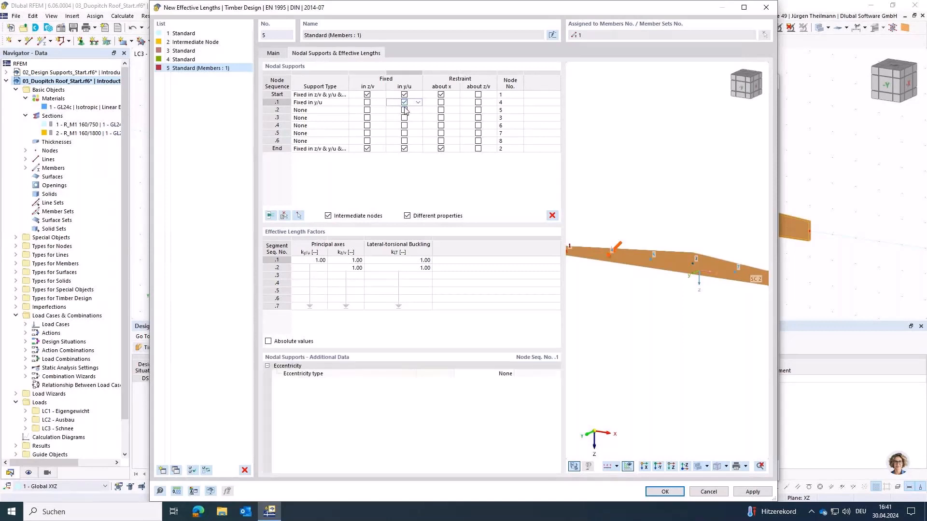
pyautogui.click(404, 110)
pyautogui.click(405, 118)
pyautogui.click(405, 125)
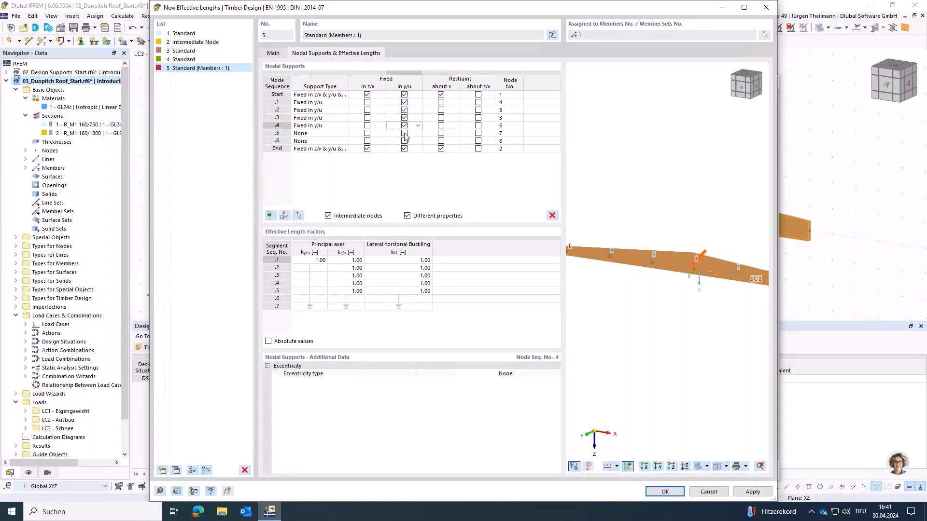
pyautogui.click(404, 134)
pyautogui.click(404, 141)
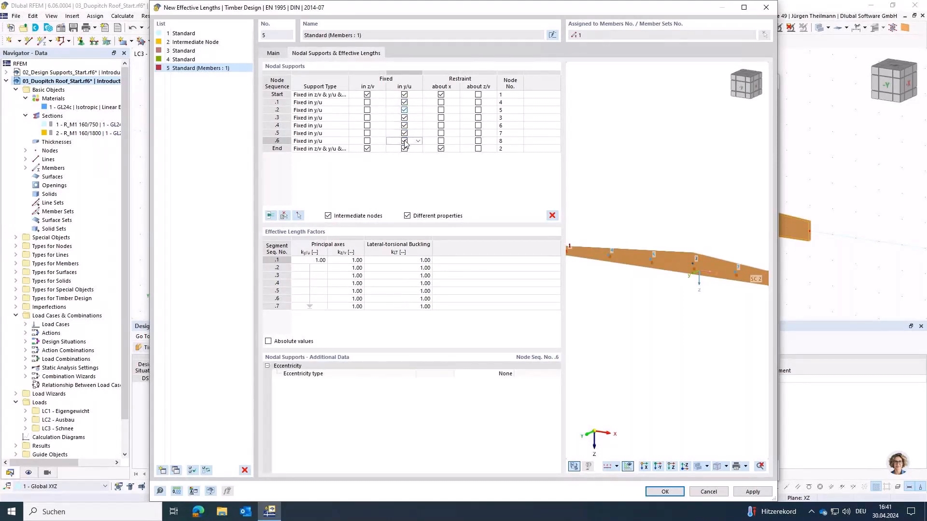
# Step: Select the y/u support settings of intermediate nodes .1 to .6 together, then clear and re-enable them all at once
pyautogui.click(395, 103)
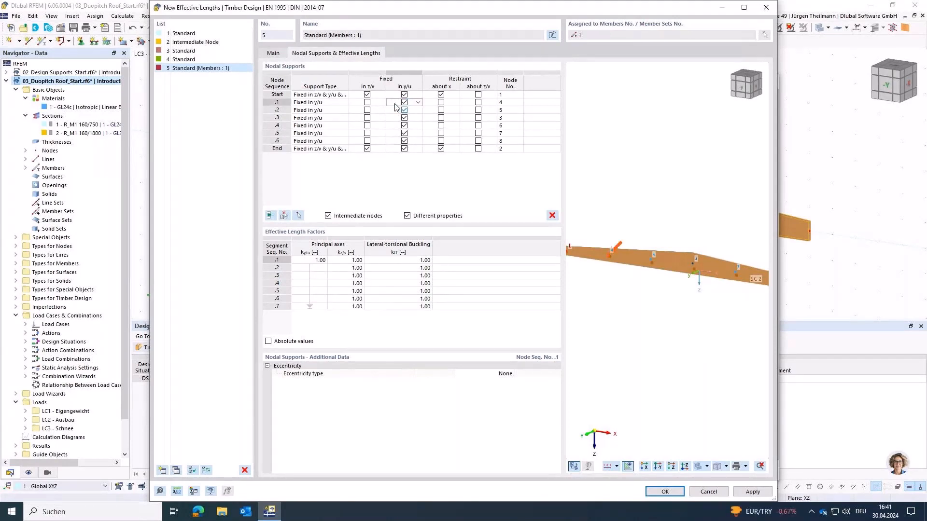
pyautogui.keyDown('shift'); pyautogui.click(394, 143); pyautogui.keyUp('shift')
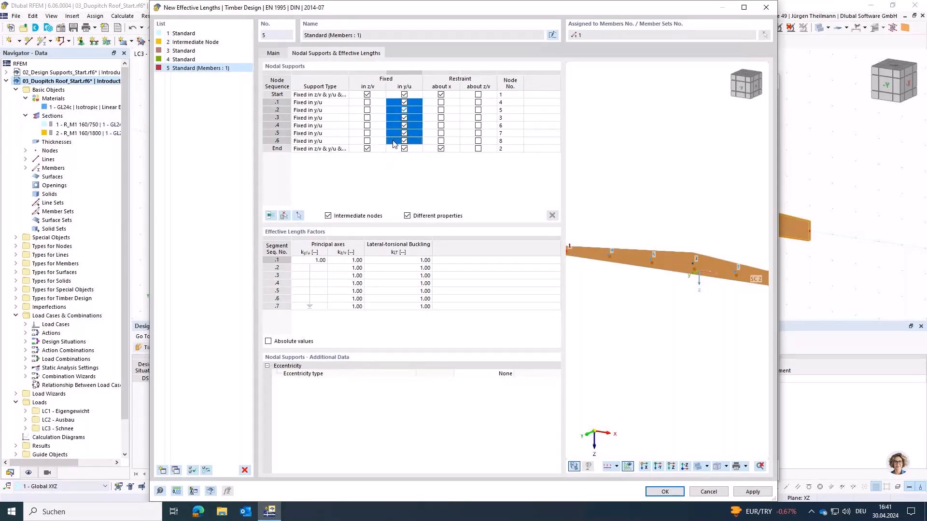
pyautogui.click(405, 103)
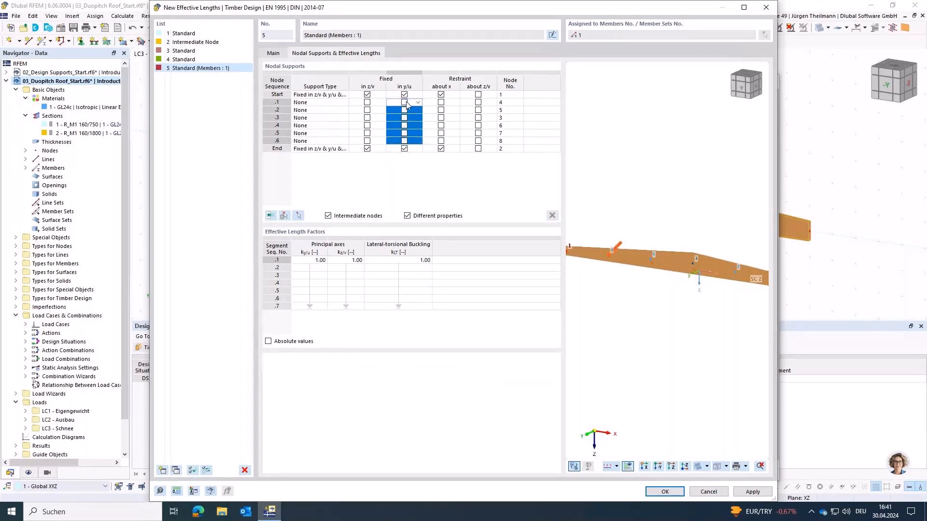
pyautogui.click(406, 103)
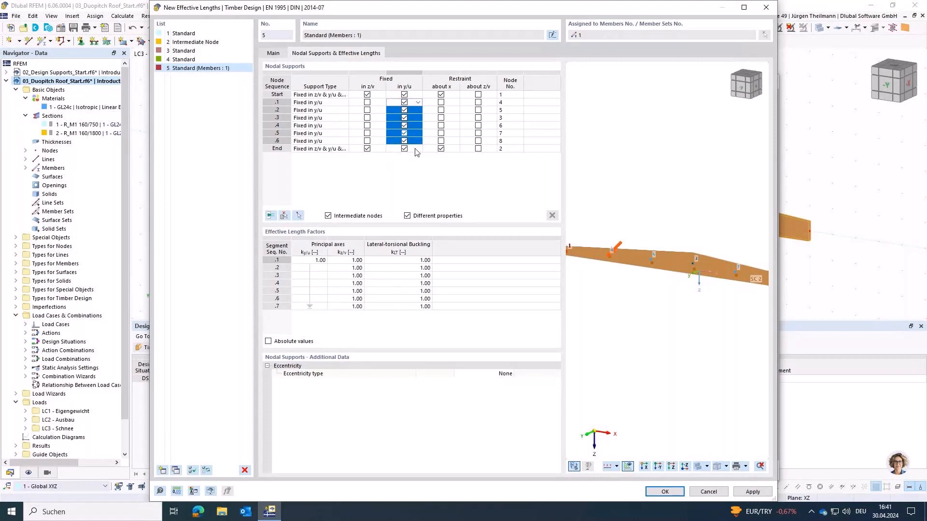
# Step: Leave the eccentricity type of intermediate node .1 at None and accept the effective lengths and the settings of member 1
pyautogui.click(434, 200)
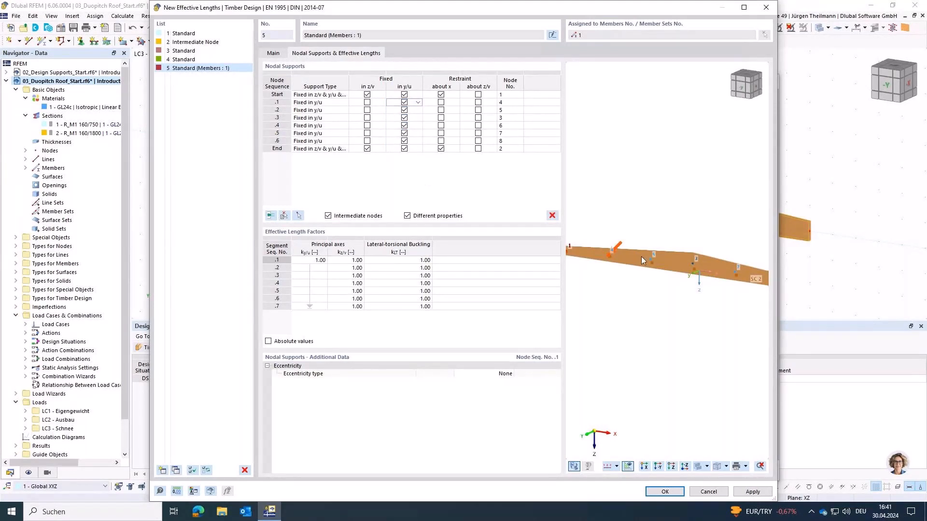
pyautogui.scroll(-1, 647, 266)
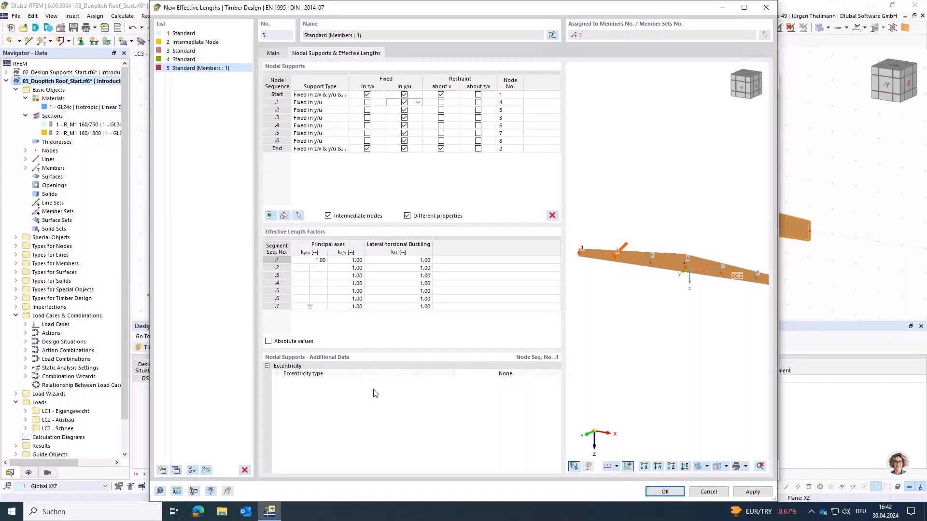
pyautogui.click(483, 374)
pyautogui.click(510, 373)
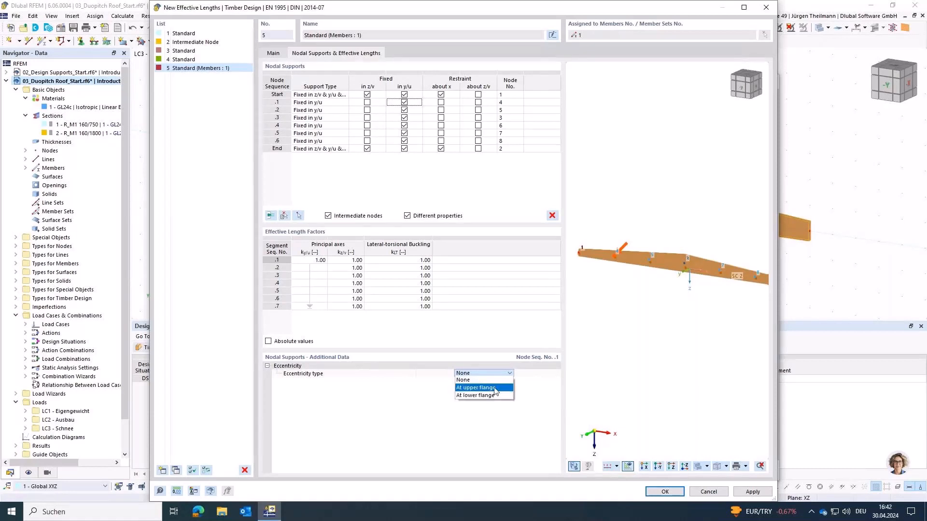
pyautogui.click(506, 382)
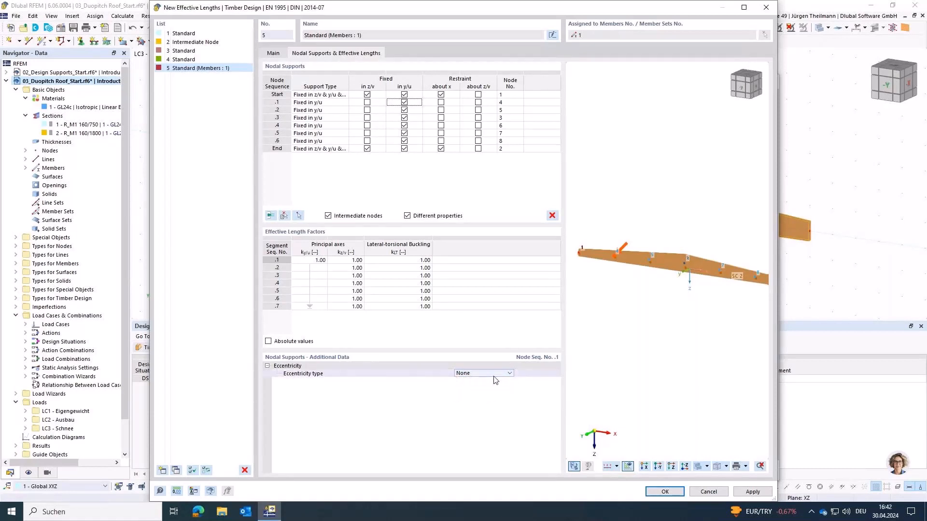
pyautogui.click(665, 492)
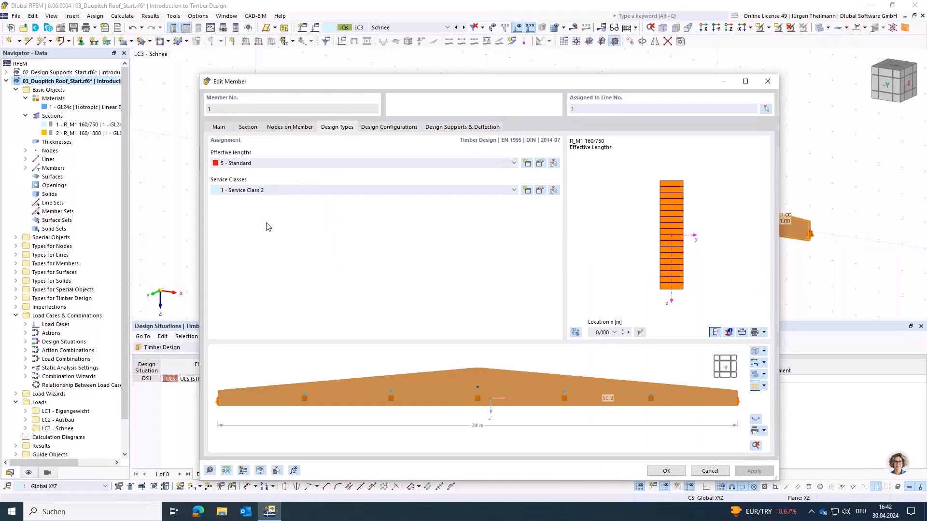
pyautogui.click(666, 472)
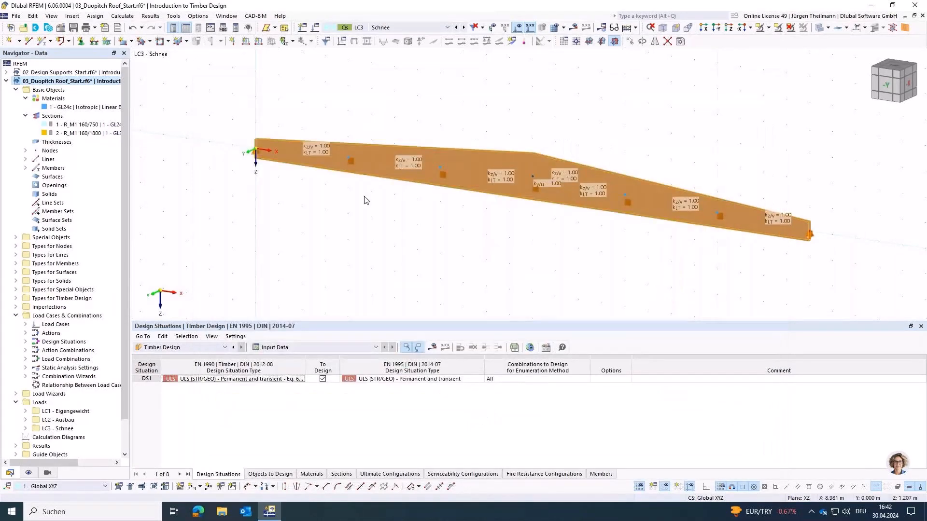
# Step: Try to calculate the timber design of the beam and abort the plausibility check
pyautogui.moveTo(505, 249); pyautogui.dragTo(463, 231, button='middle')
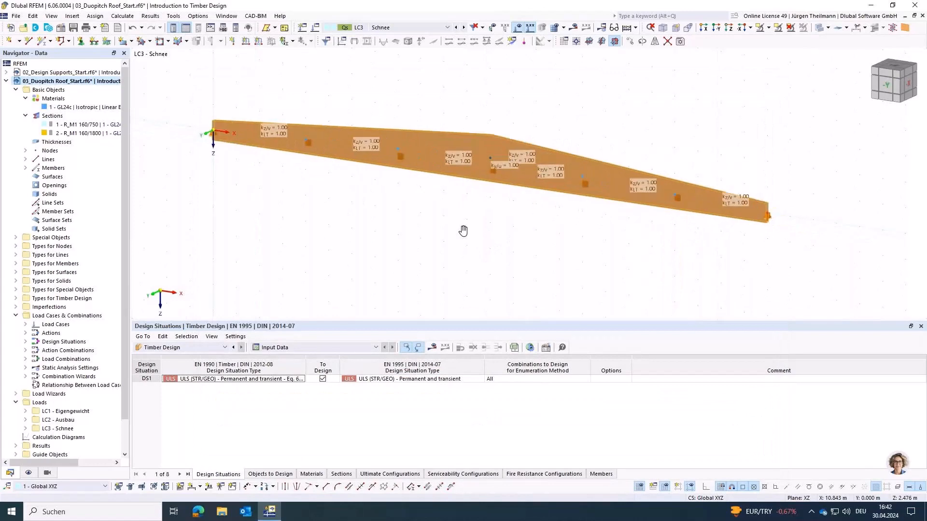
pyautogui.click(434, 350)
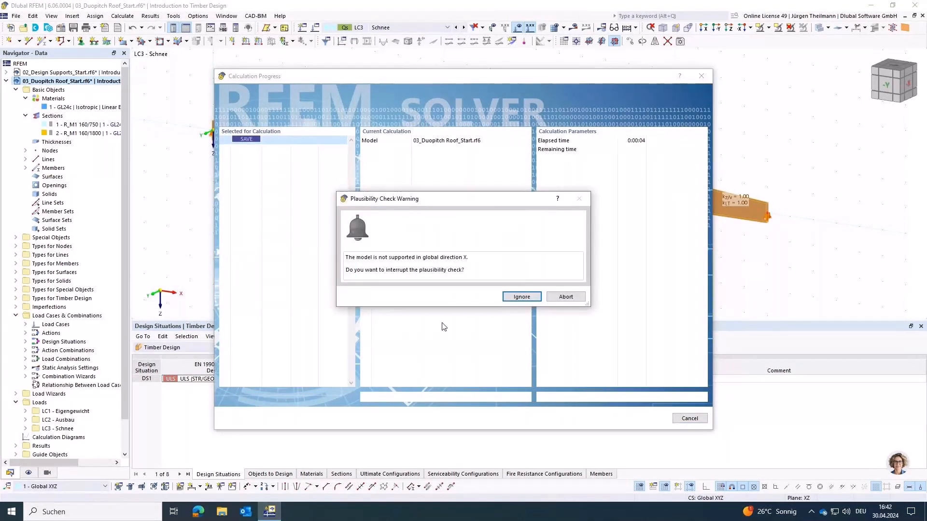
pyautogui.click(565, 296)
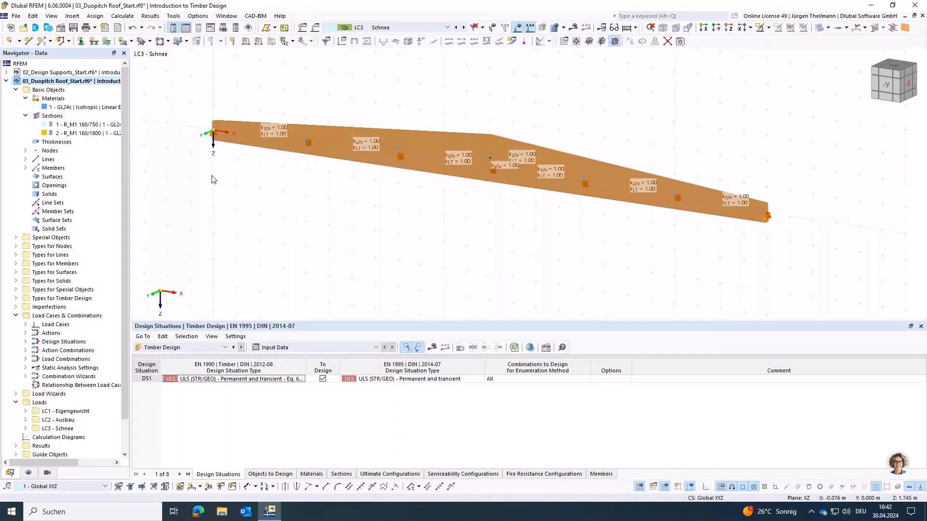
# Step: Assign nodal support type 1 to node 1 at the origin end of the beam
pyautogui.moveTo(192, 138); pyautogui.dragTo(194, 153, button='middle')
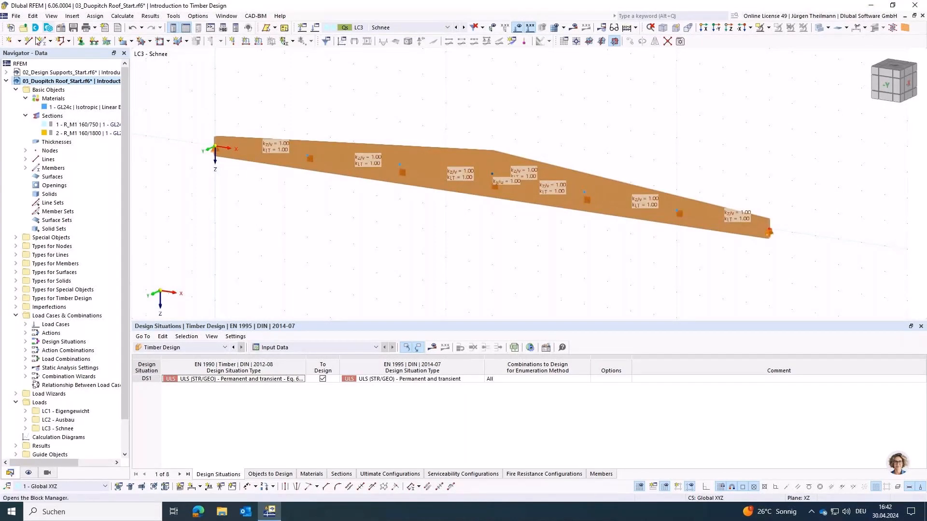
pyautogui.click(81, 42)
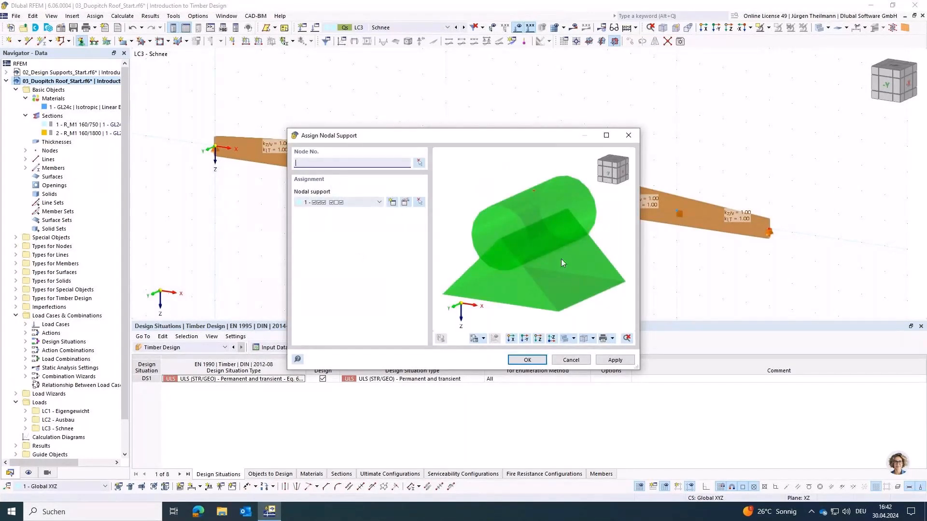
pyautogui.click(420, 164)
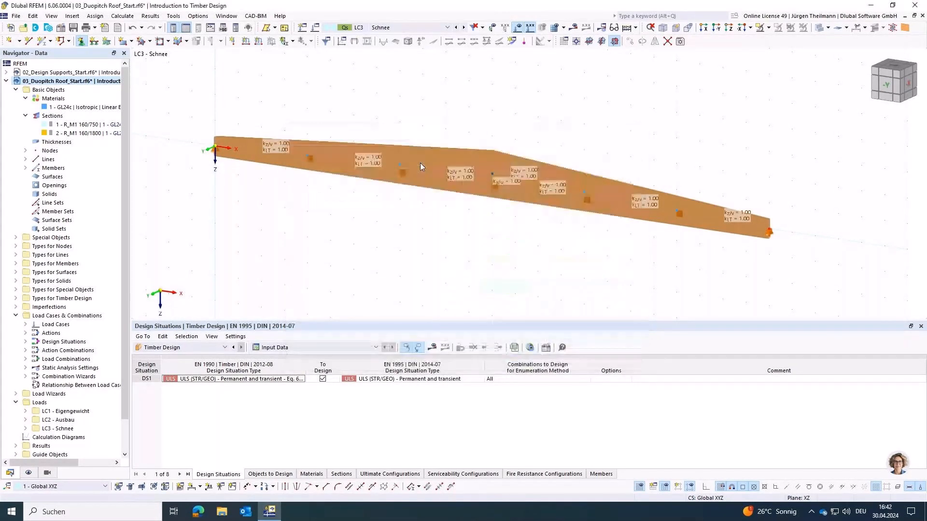
pyautogui.click(215, 148)
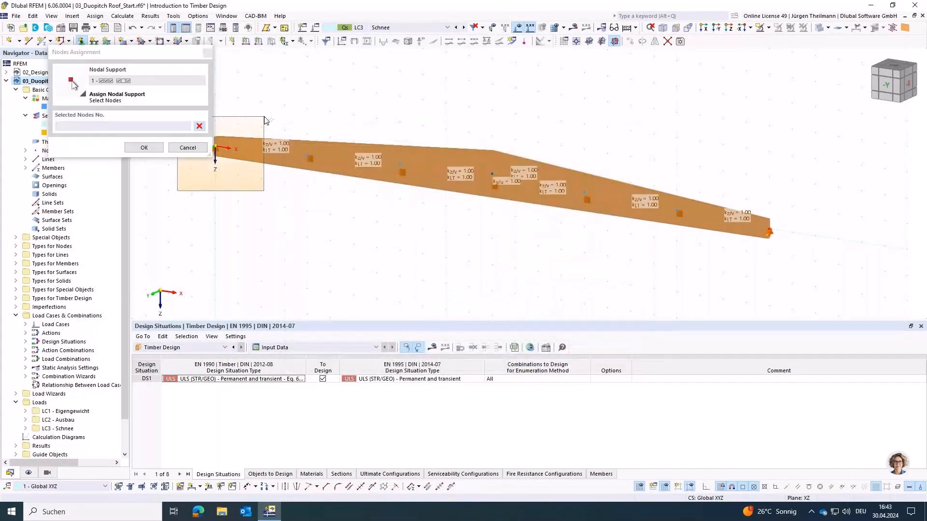
pyautogui.press('Return')
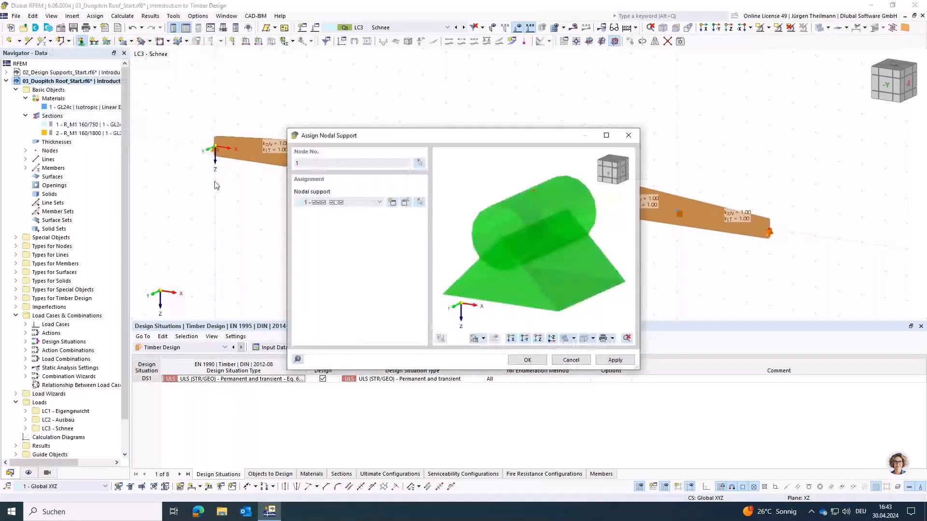
pyautogui.click(615, 360)
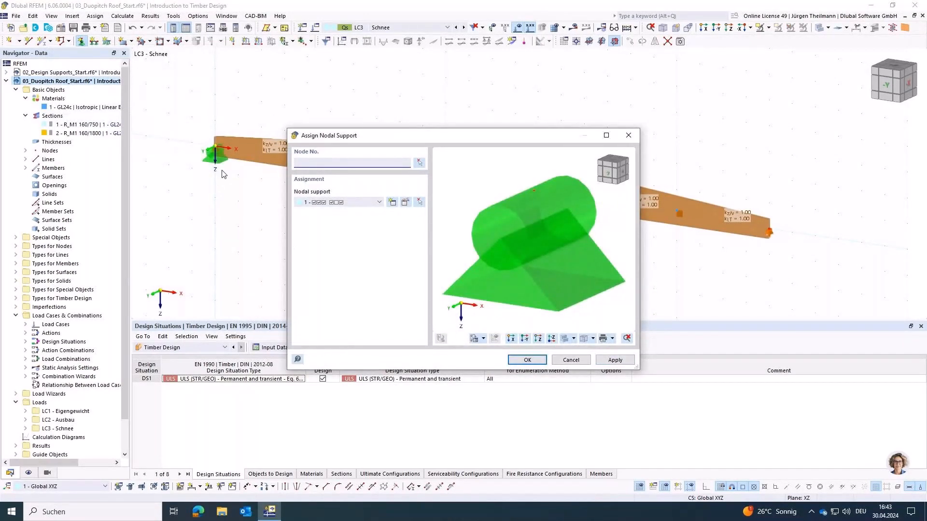
# Step: Assign nodal support type 4 to node 2 at the far end of the beam
pyautogui.click(379, 203)
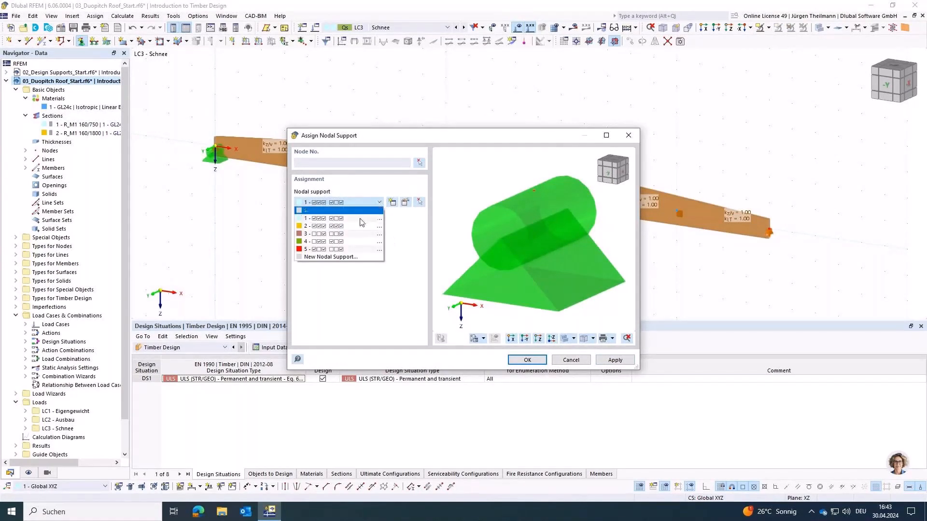
pyautogui.click(357, 241)
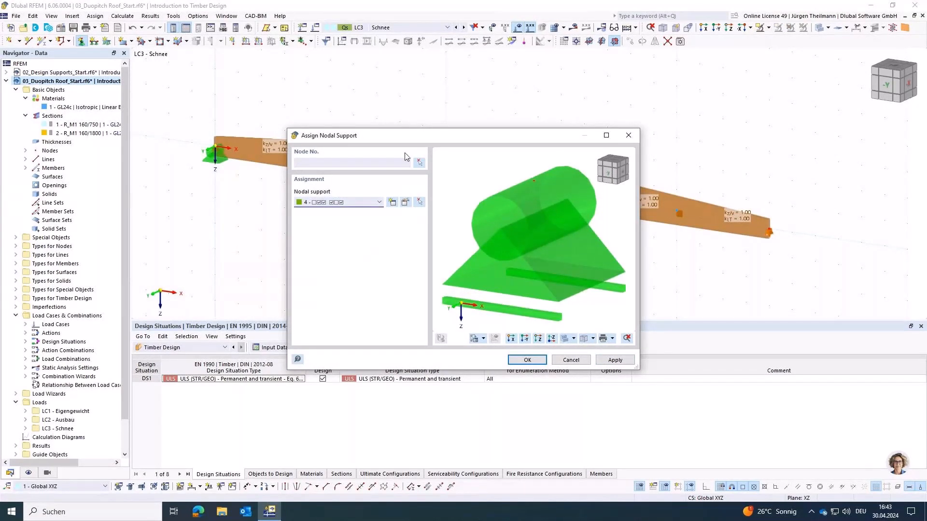
pyautogui.click(420, 162)
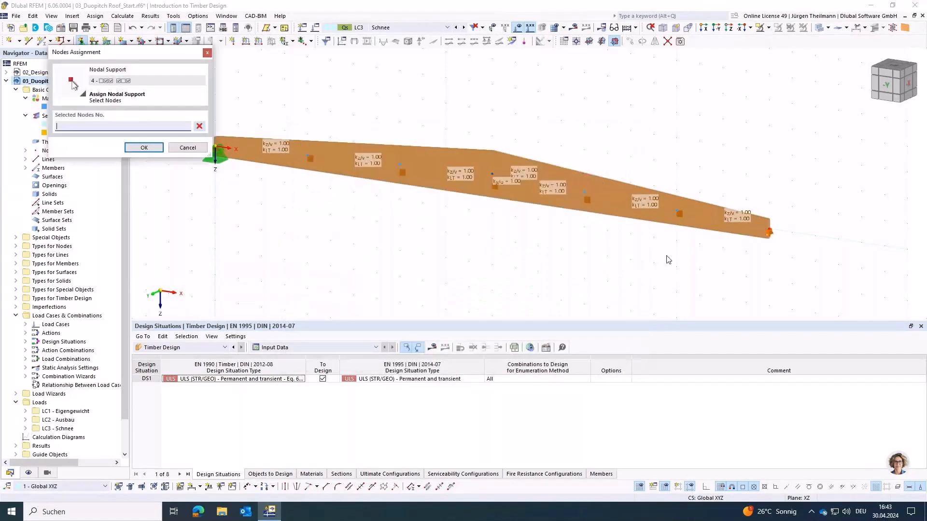
pyautogui.write('2')
pyautogui.click(144, 149)
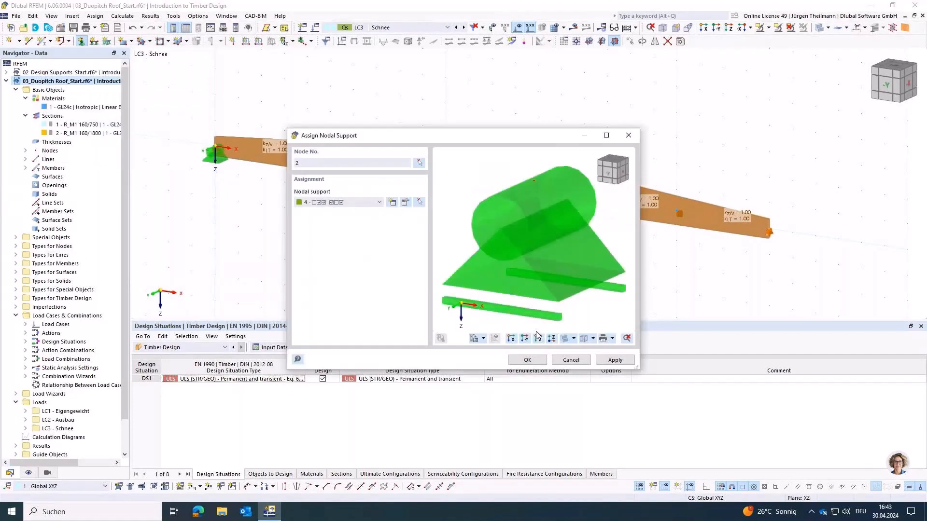
pyautogui.click(520, 364)
# Step: Retry the timber design calculation with both end supports in place and abort the plausibility check
pyautogui.click(433, 349)
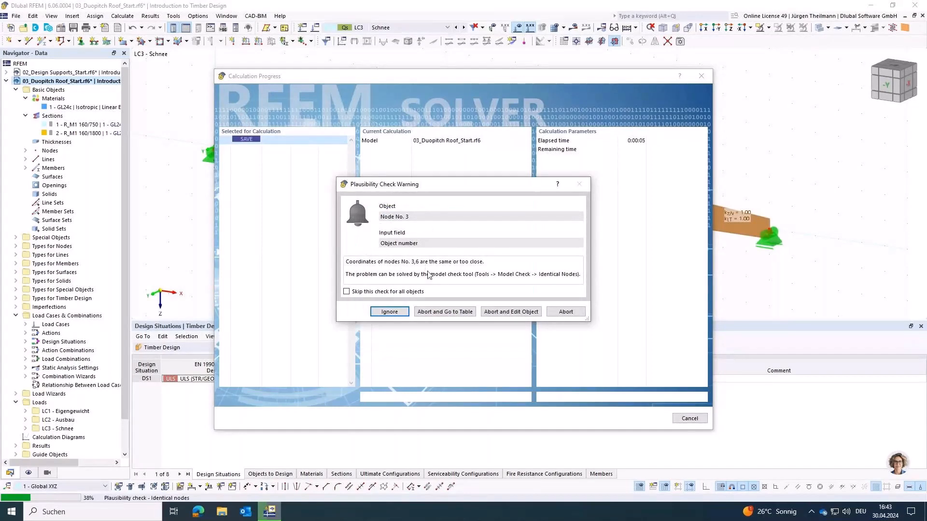
pyautogui.click(565, 312)
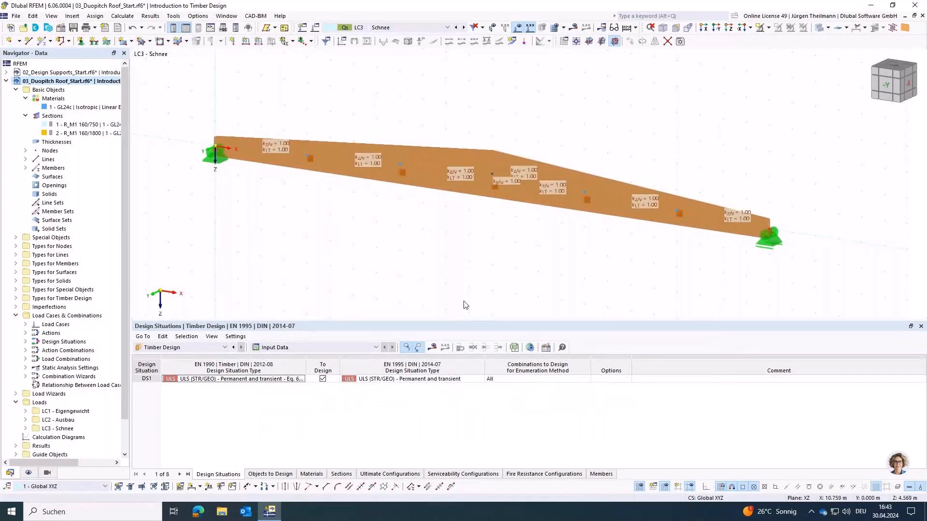
# Step: Show the structure's node table and compare nodes 3 and 6 at the middle of the beam
pyautogui.click(205, 348)
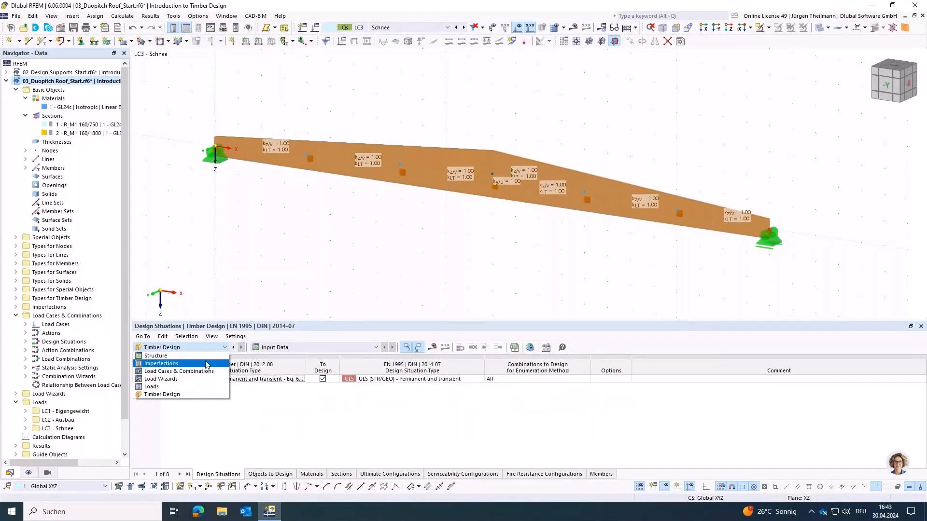
pyautogui.click(208, 357)
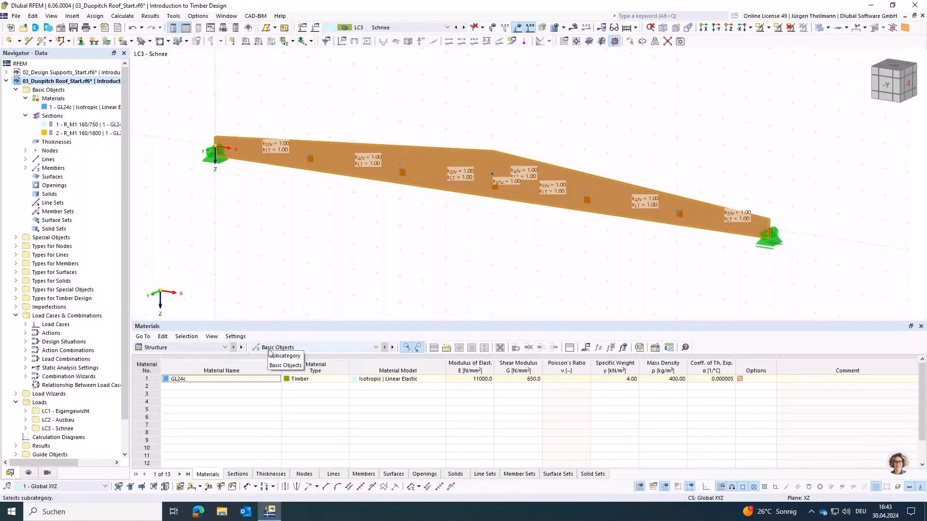
pyautogui.click(305, 474)
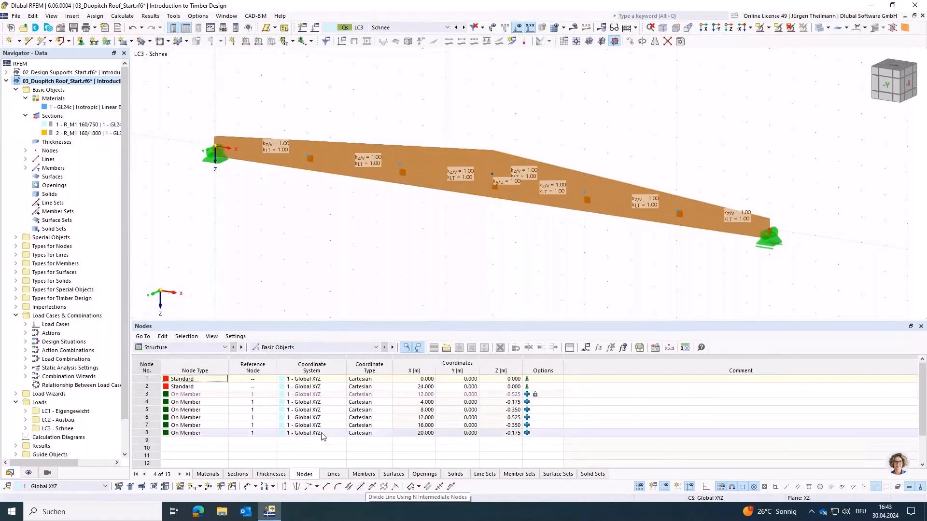
pyautogui.click(139, 395)
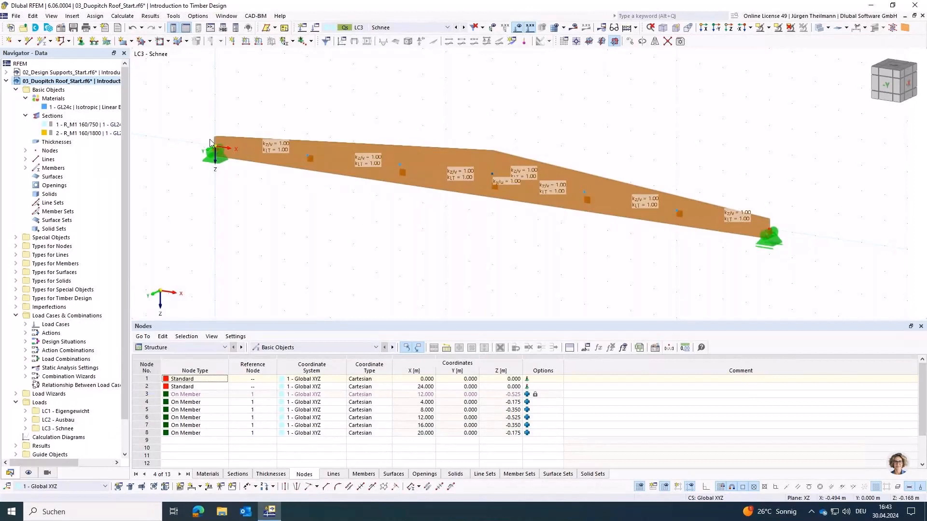
pyautogui.click(771, 235)
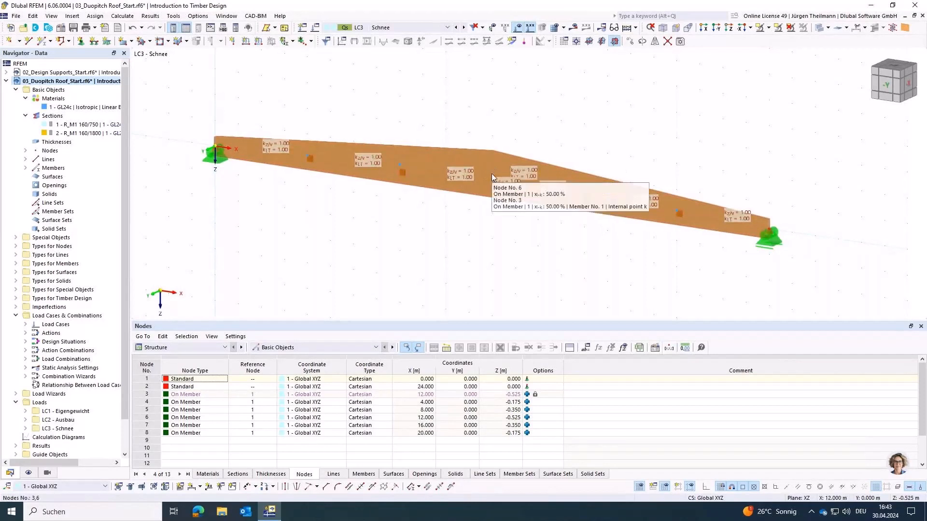
pyautogui.click(144, 395)
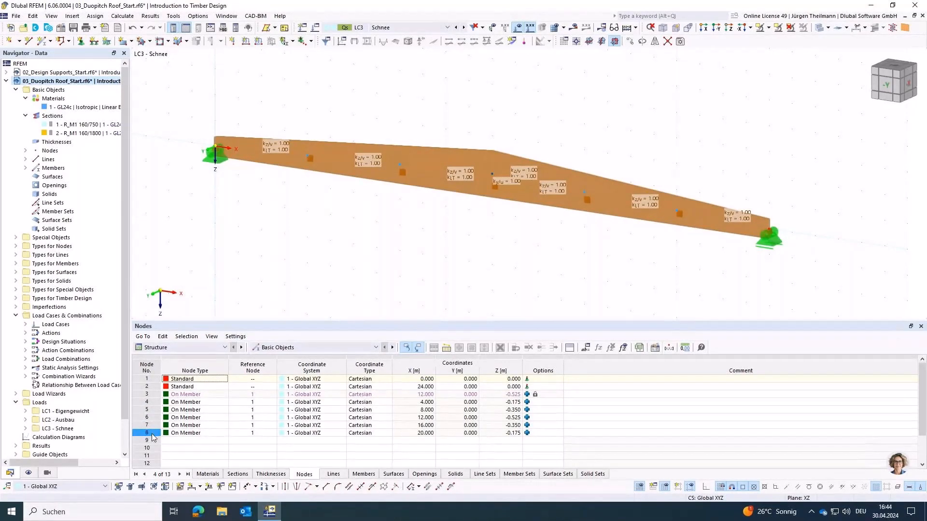
pyautogui.click(145, 418)
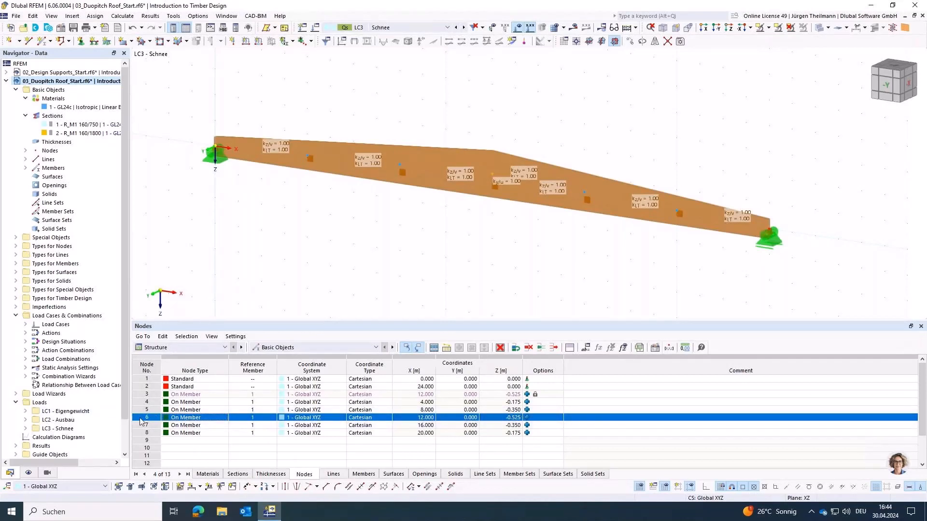
# Step: Run the model check for identical nodes and unite nodes 3 and 6, deleting the unused node
pyautogui.click(171, 17)
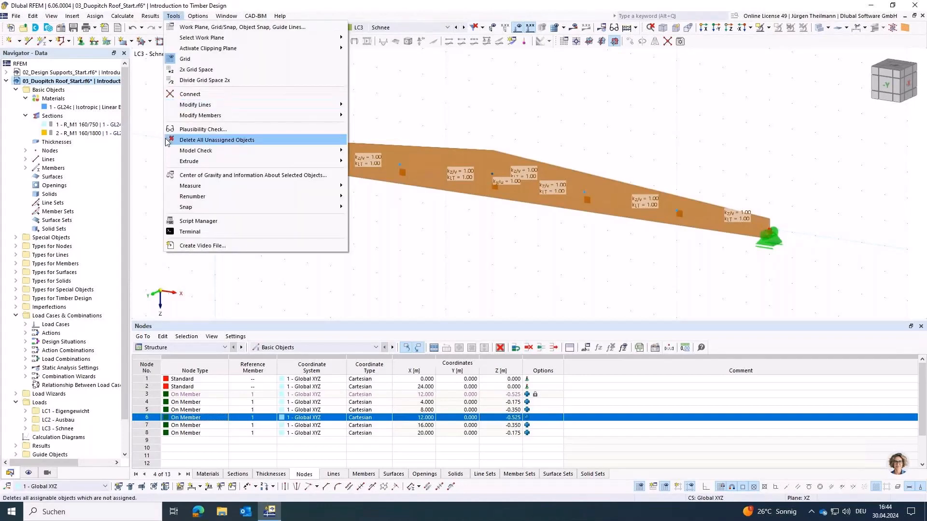
pyautogui.click(286, 152)
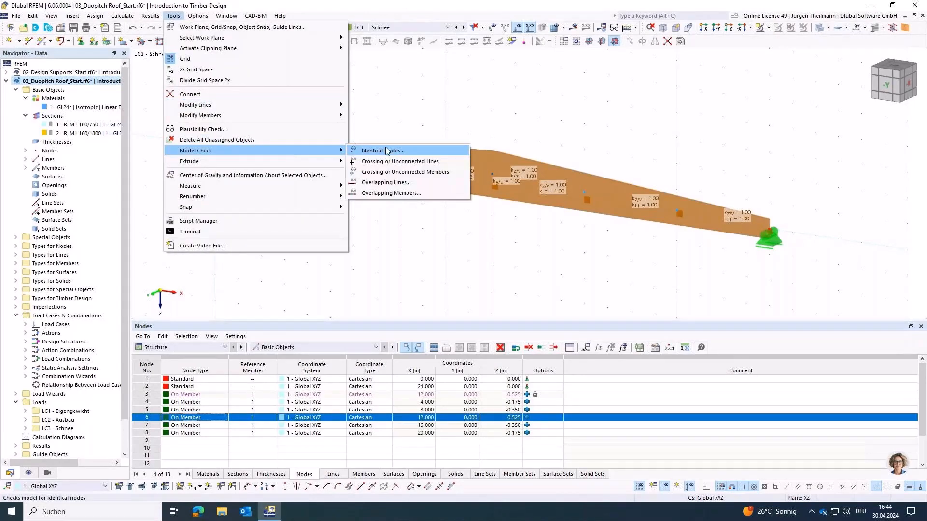
pyautogui.click(387, 151)
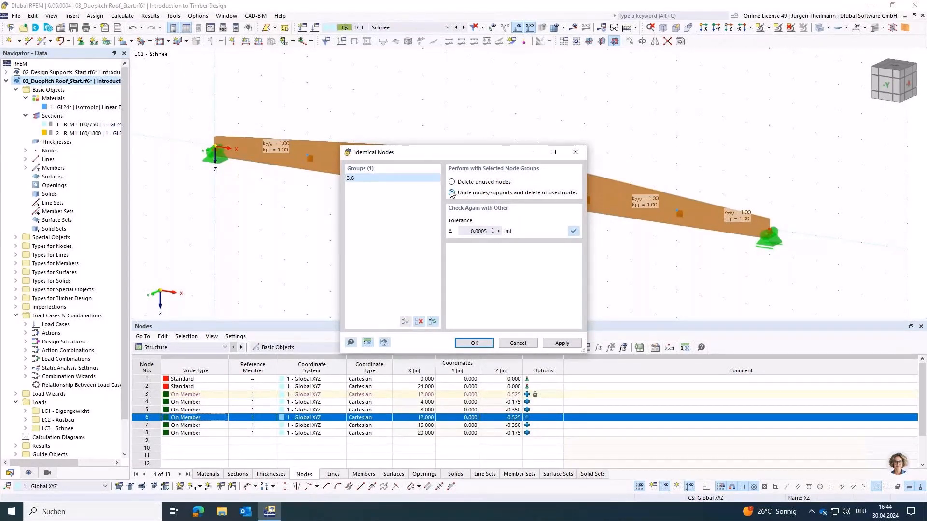
pyautogui.click(475, 342)
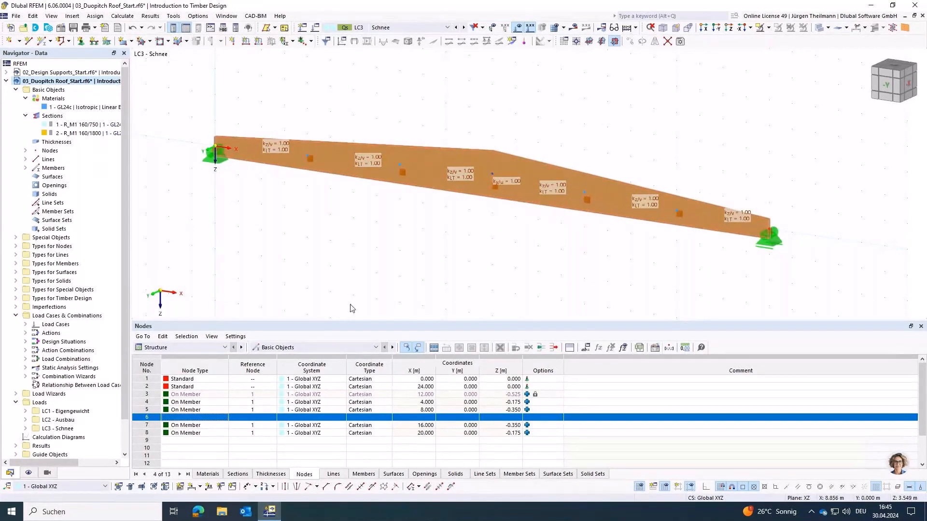
# Step: Return to the Timber Design input data and calculate the design of the beam
pyautogui.click(215, 347)
pyautogui.click(169, 393)
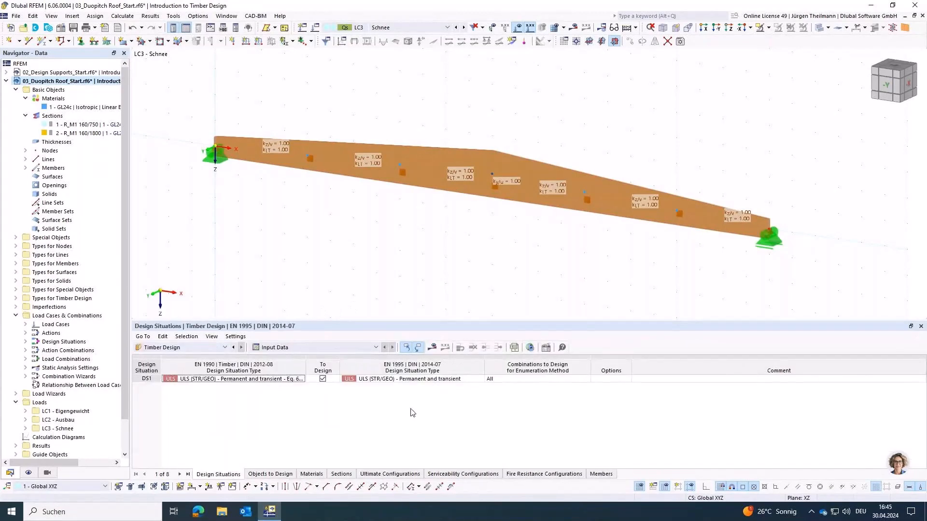
pyautogui.click(433, 349)
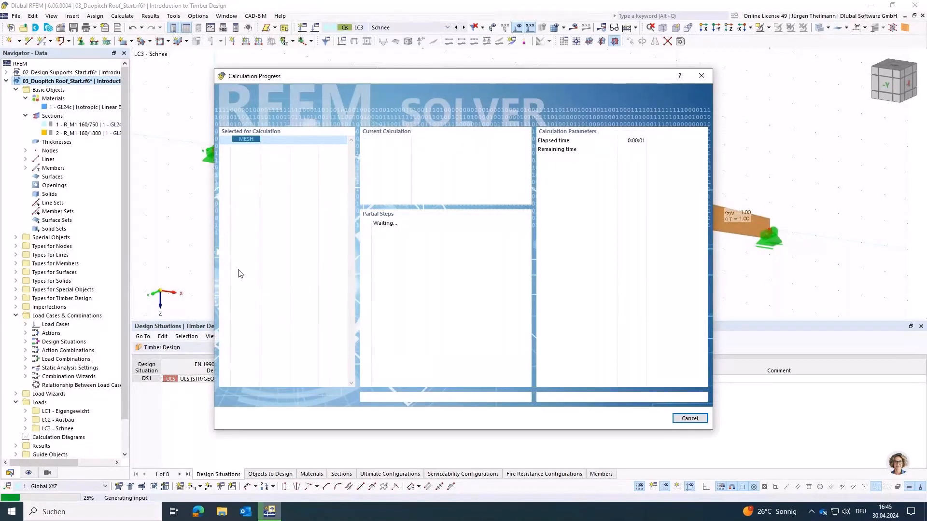
pyautogui.click(690, 419)
pyautogui.click(454, 297)
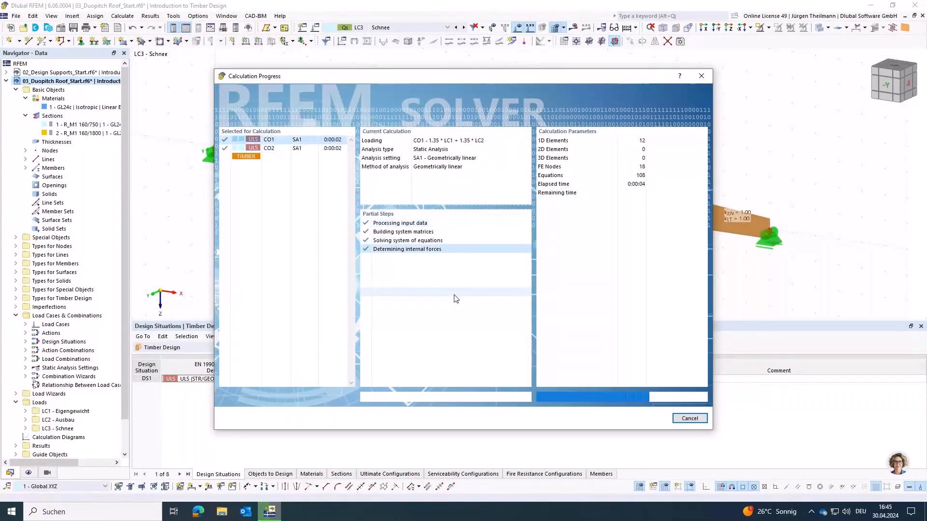
# Step: Start a new uniform member force load and assign it to the duopitch beam, member 1
pyautogui.click(560, 297)
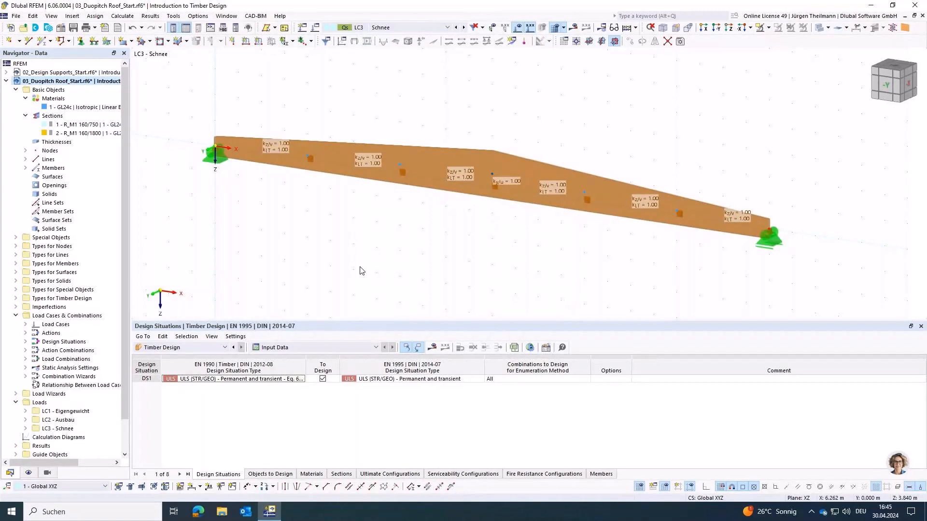
pyautogui.moveTo(396, 235); pyautogui.dragTo(365, 272, button='middle')
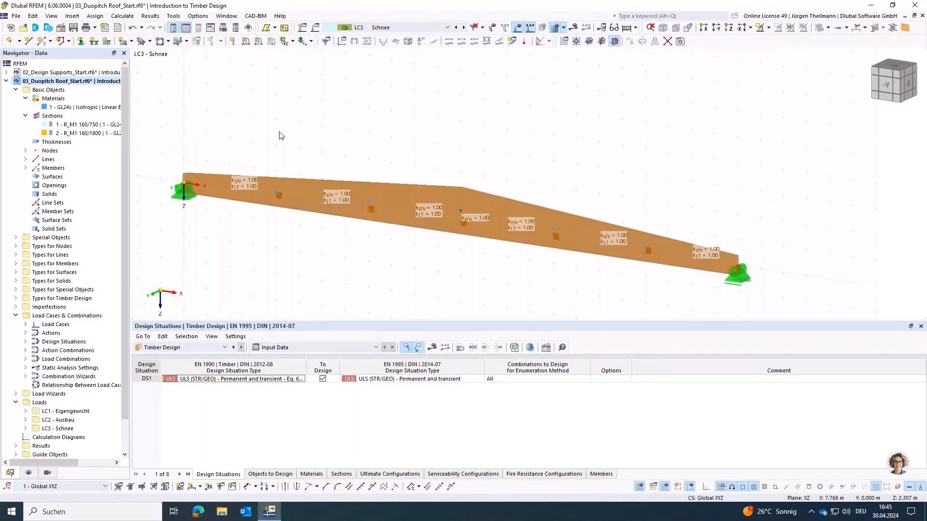
pyautogui.click(259, 42)
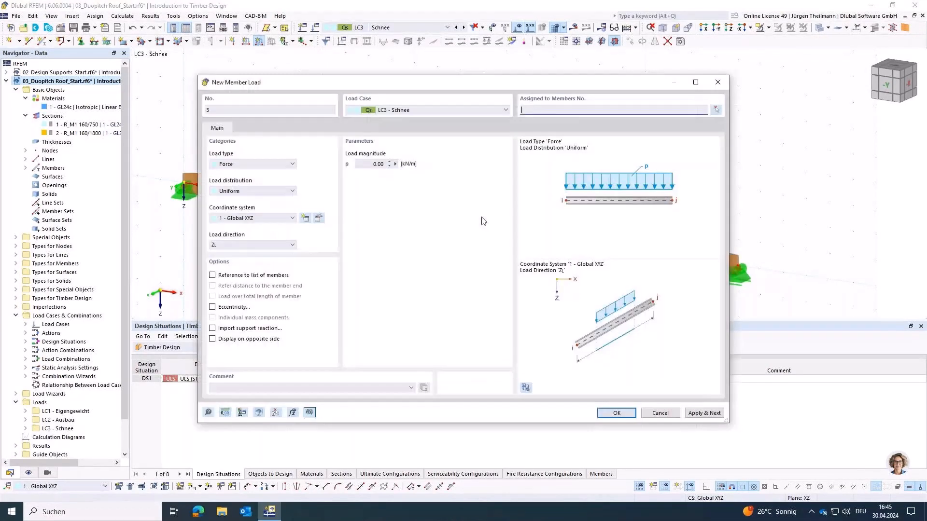
pyautogui.click(716, 111)
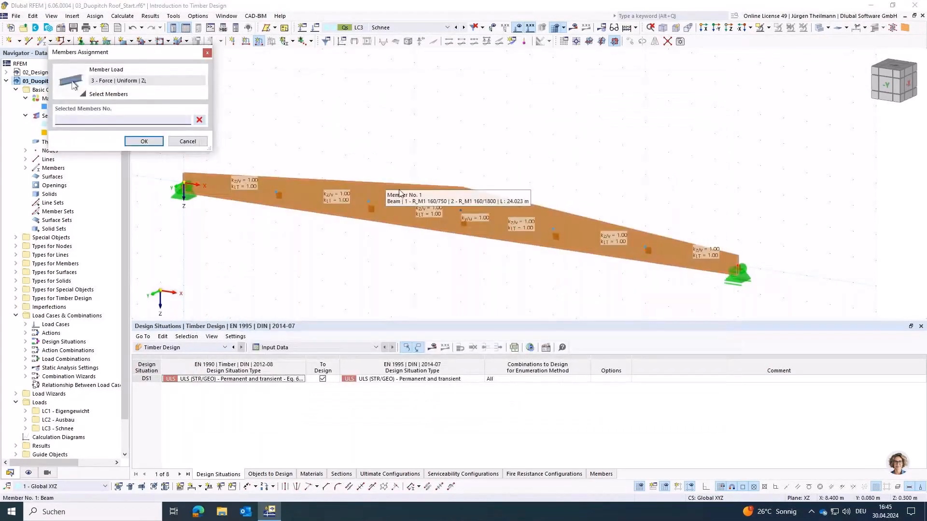
pyautogui.click(400, 193)
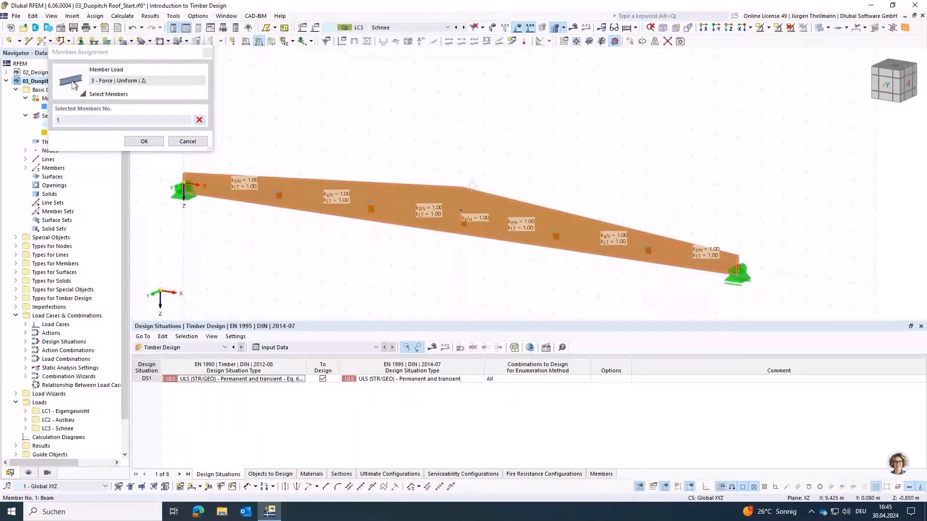
pyautogui.click(144, 141)
# Step: Place the load in LC1 - Eigengewicht with a magnitude of 1.02 kN/m and apply it, accepting the deletion of results
pyautogui.click(505, 111)
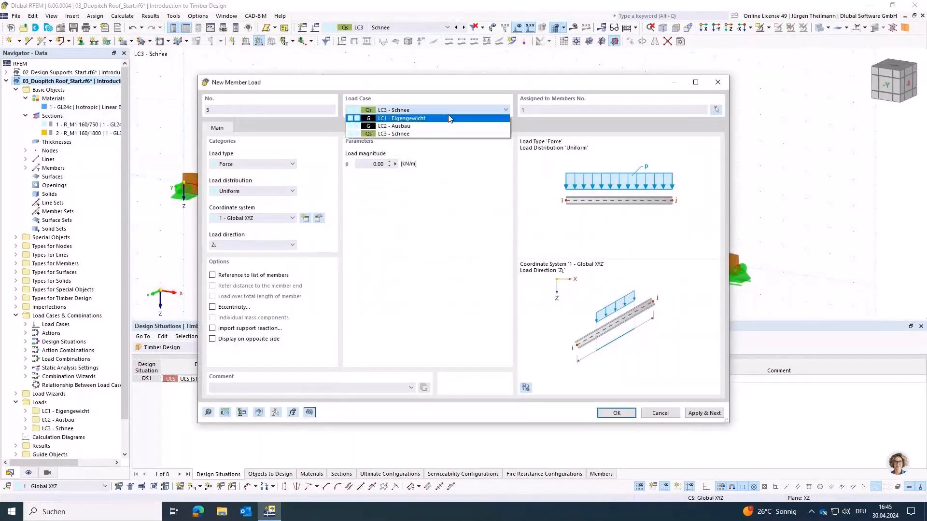
pyautogui.click(448, 123)
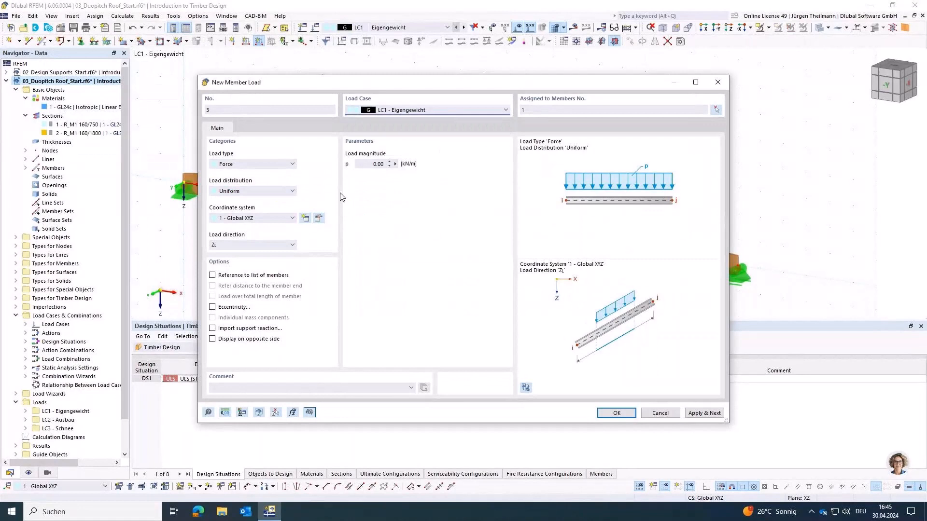
pyautogui.click(356, 166)
pyautogui.write('1.02')
pyautogui.press('Tab')
pyautogui.click(704, 413)
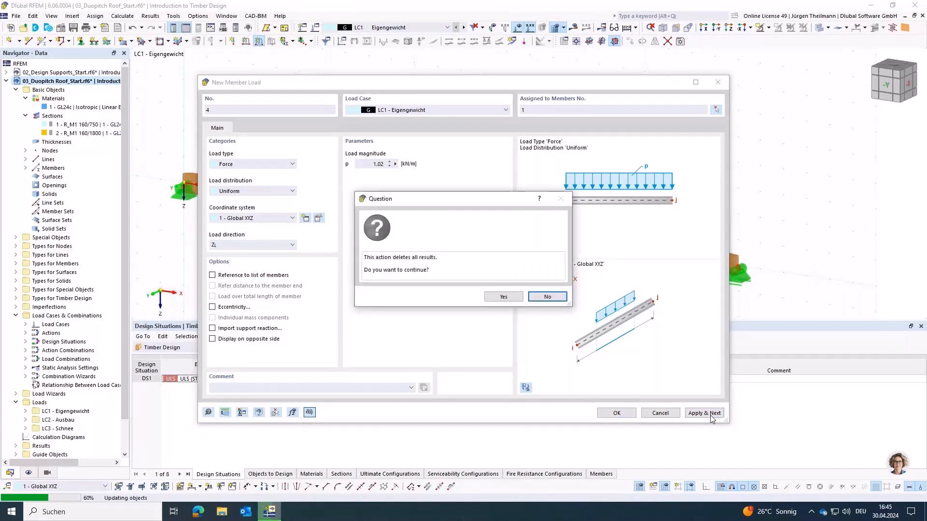
pyautogui.click(503, 297)
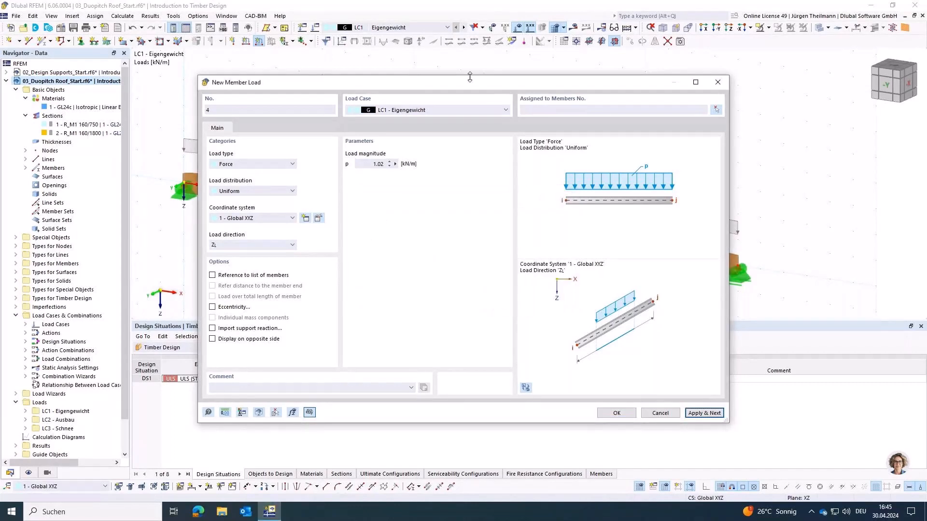
# Step: Add a uniform member load of 2.7 kN/m to the beam in load case LC2 - Ausbau
pyautogui.moveTo(468, 82)
pyautogui.mouseDown()
pyautogui.moveTo(456, 302)
pyautogui.moveTo(454, 81)
pyautogui.mouseUp()
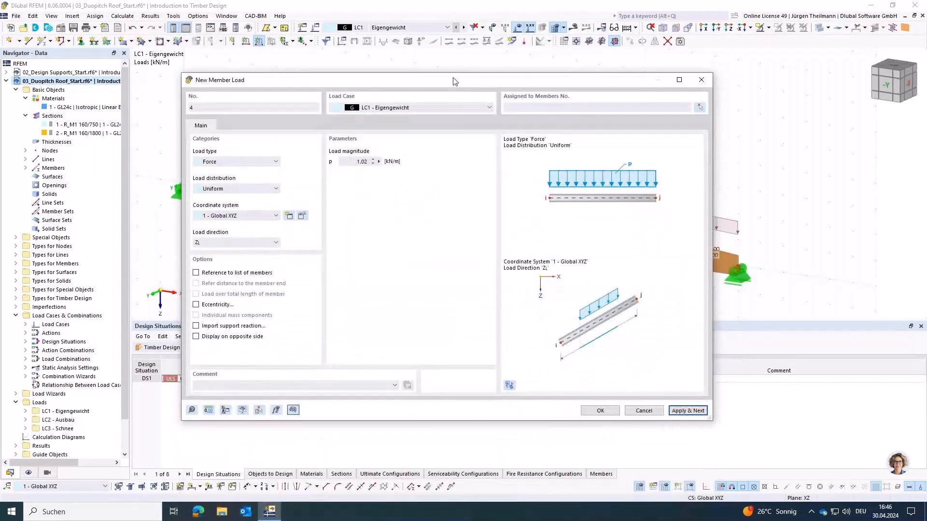
pyautogui.click(456, 104)
pyautogui.click(439, 121)
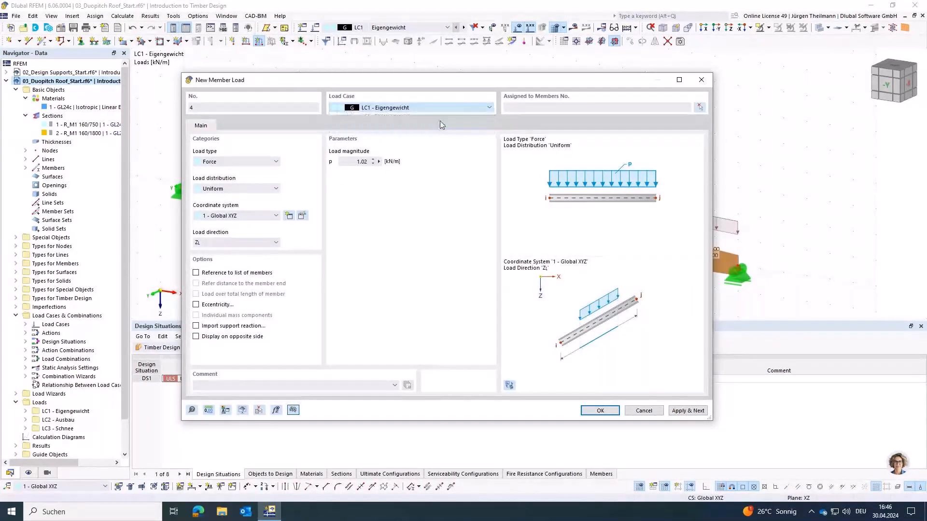
pyautogui.click(700, 107)
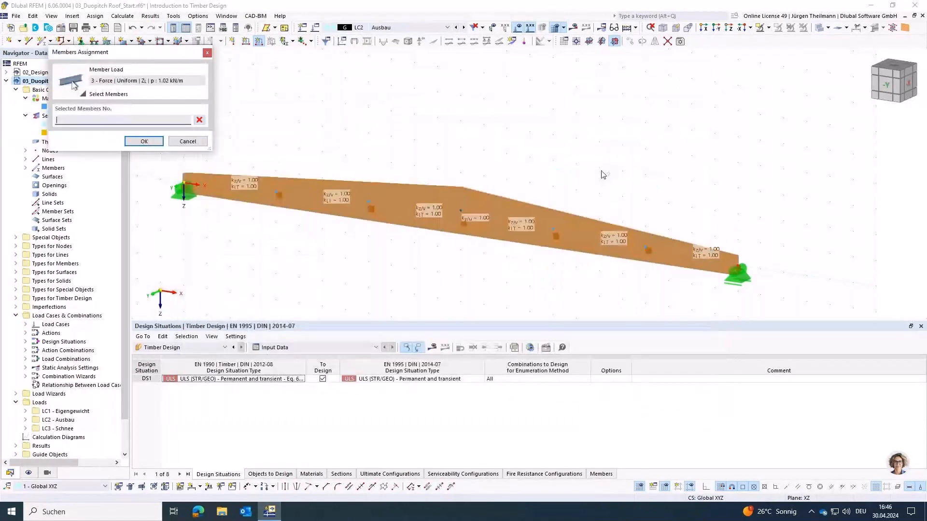
pyautogui.click(550, 225)
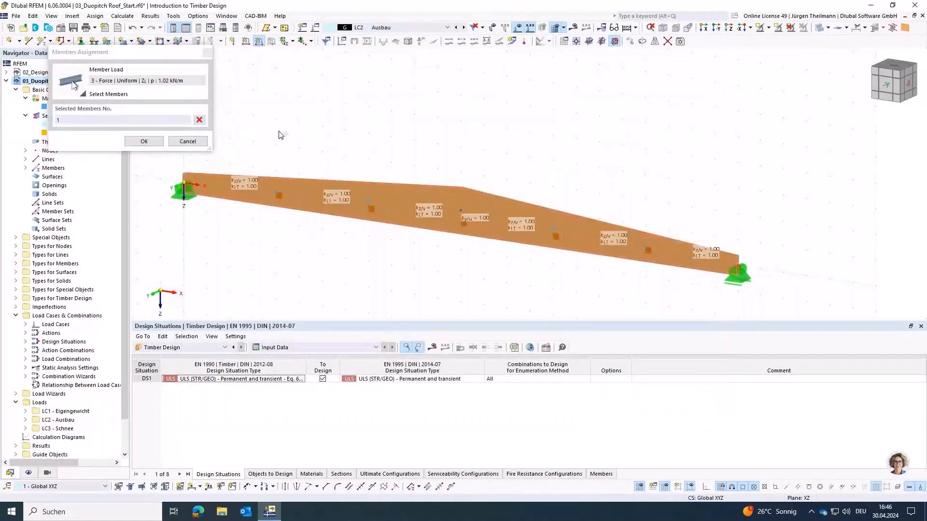
pyautogui.click(144, 141)
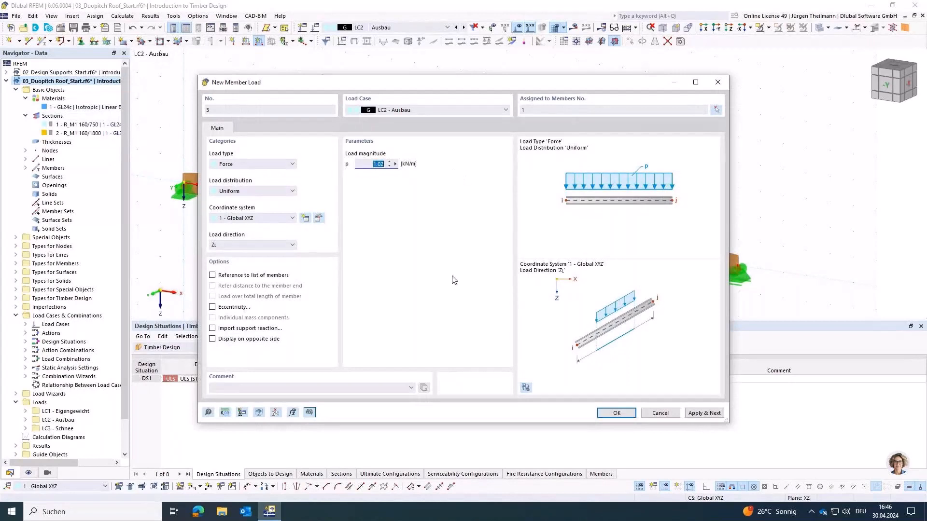
pyautogui.write('2.7')
pyautogui.press('Tab')
pyautogui.click(704, 414)
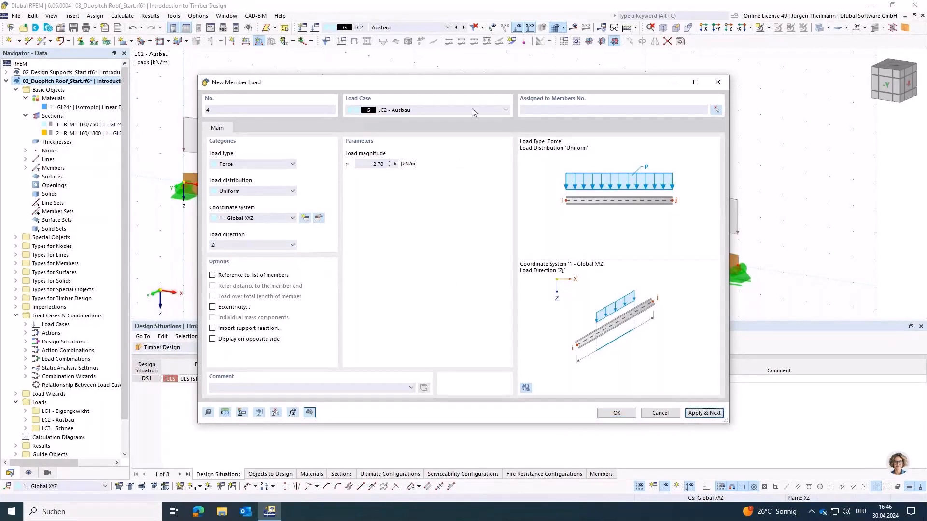
# Step: Add a 3.15 kN/m uniform load to the beam in LC3 - Schnee, acting in global Z on projected length, and finish load entry
pyautogui.click(504, 110)
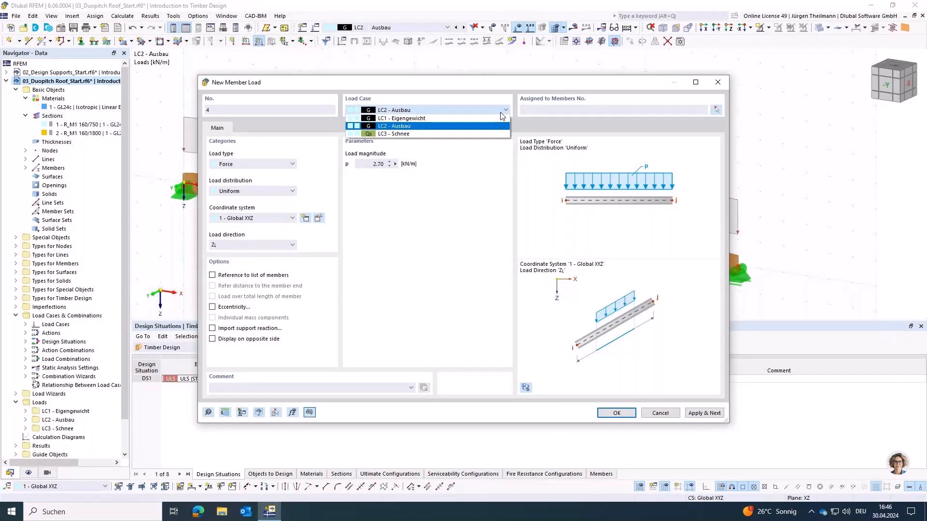
pyautogui.click(420, 134)
pyautogui.click(716, 110)
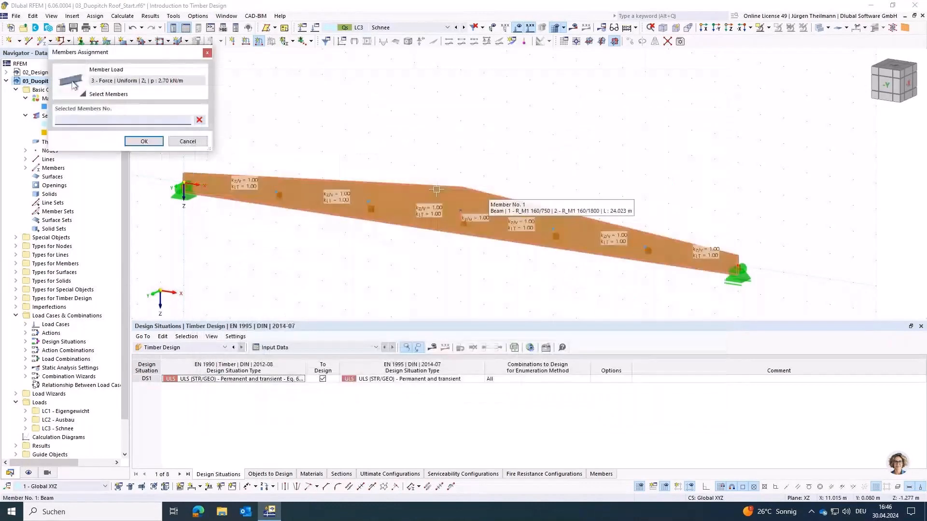
pyautogui.click(481, 193)
pyautogui.click(144, 141)
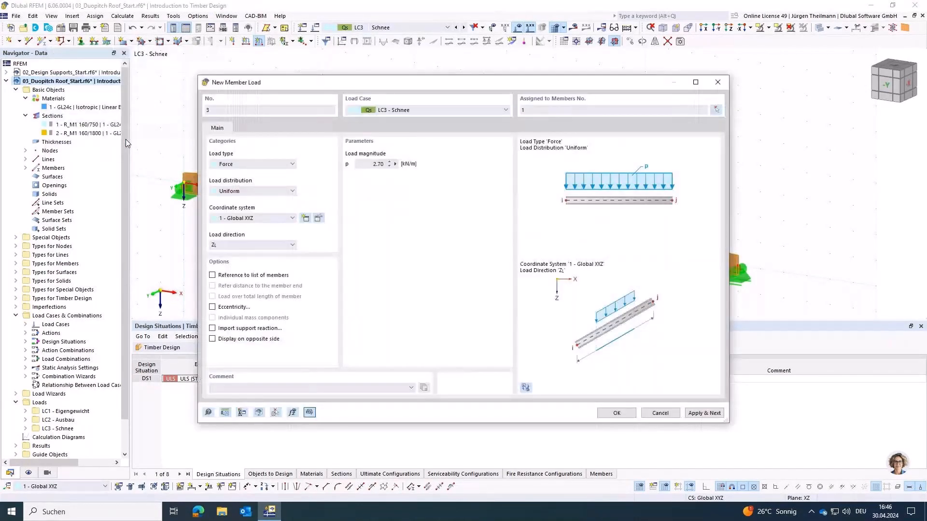
pyautogui.moveTo(400, 171); pyautogui.dragTo(430, 175)
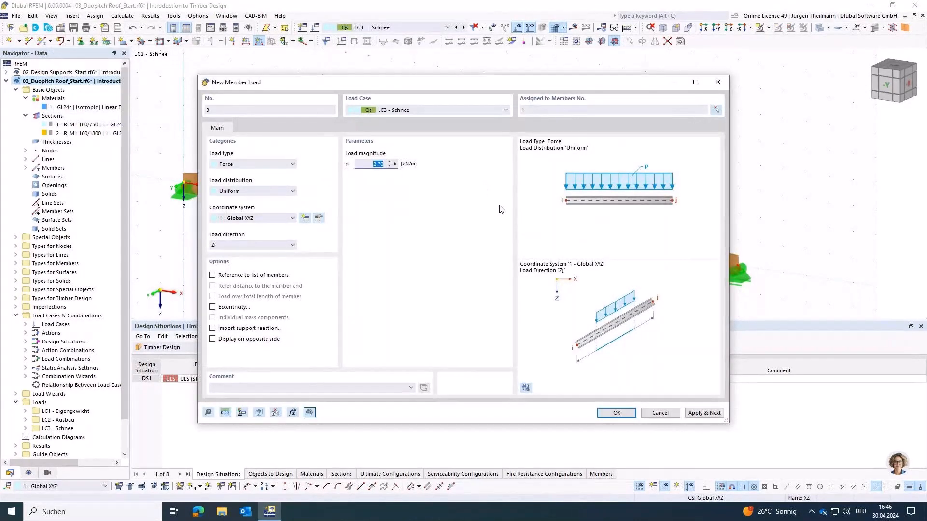
pyautogui.write('3.15')
pyautogui.press('Tab')
pyautogui.click(279, 247)
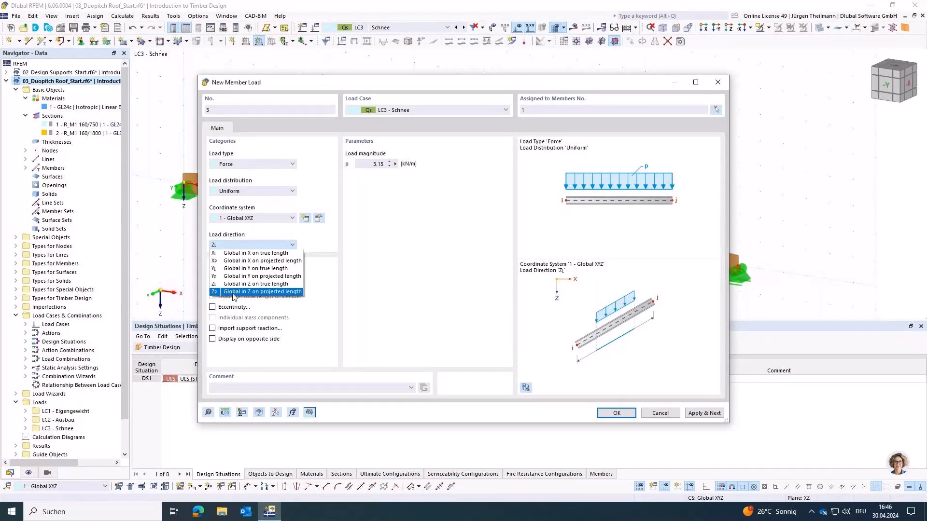
pyautogui.click(282, 292)
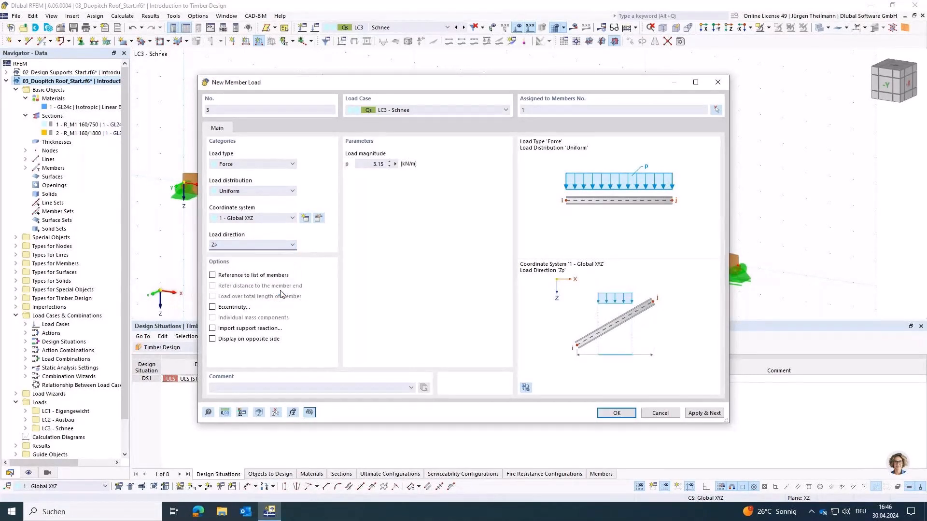
pyautogui.click(621, 413)
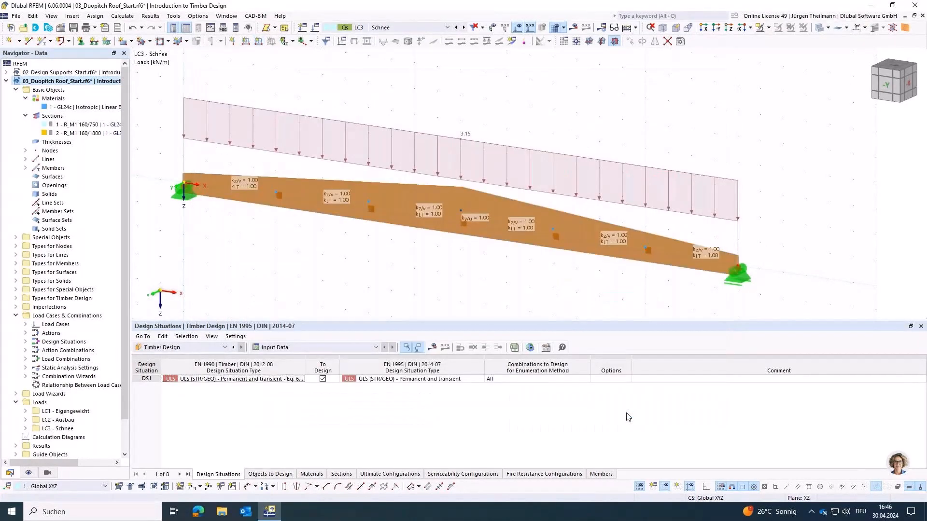
# Step: Calculate the timber design with the new loads and display the design ratios along the beam
pyautogui.click(433, 348)
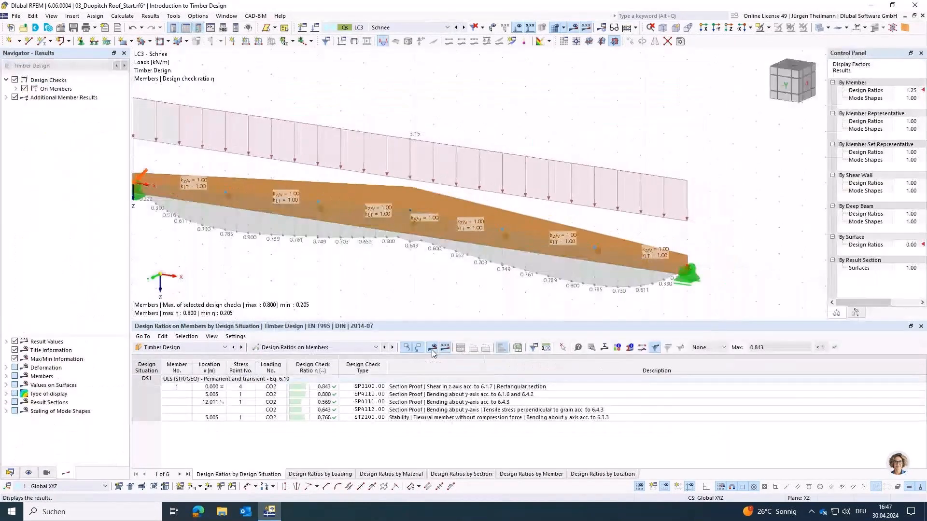
pyautogui.moveTo(388, 271); pyautogui.dragTo(479, 262, button='middle')
pyautogui.scroll(-1, 467, 258)
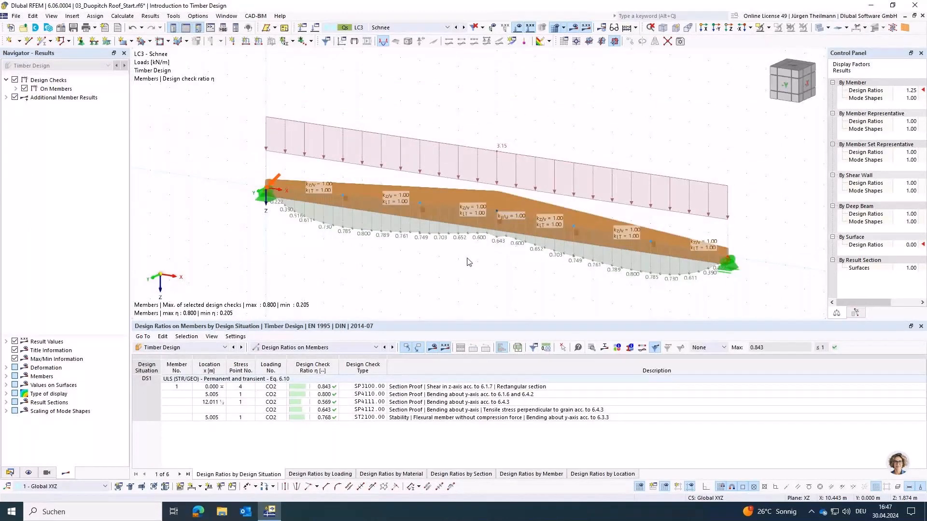
pyautogui.moveTo(533, 282); pyautogui.dragTo(499, 271, button='middle')
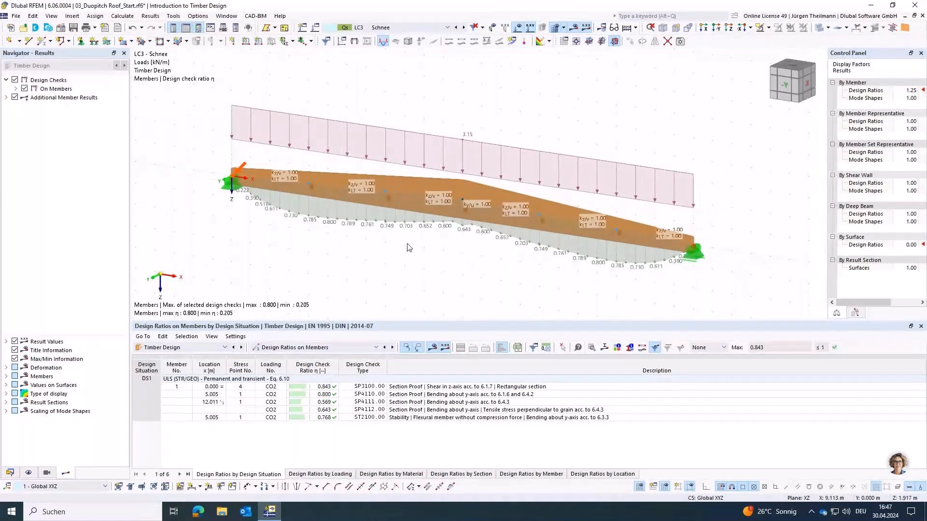
# Step: Limit the displayed member results to section proof SP4110, hiding the ratio envelope, stability and the SP4111 and SP4112 checks
pyautogui.click(16, 90)
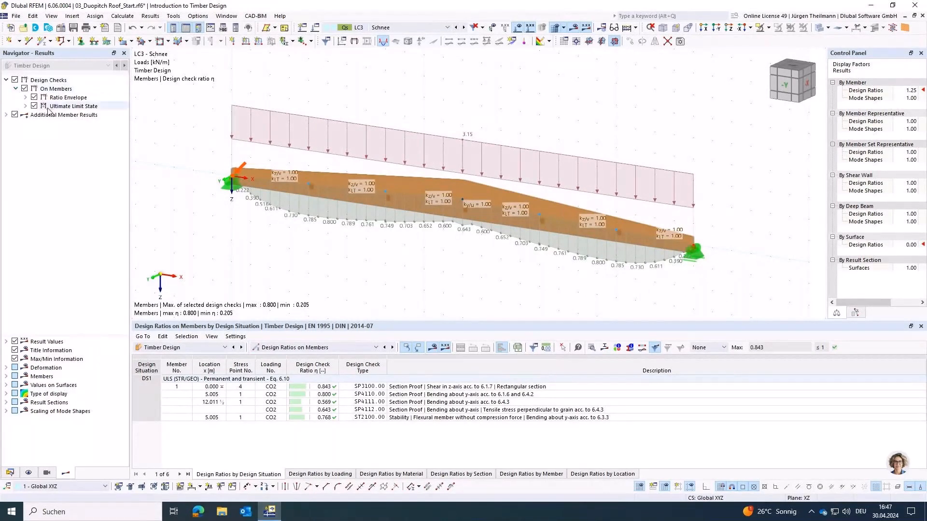
pyautogui.click(35, 98)
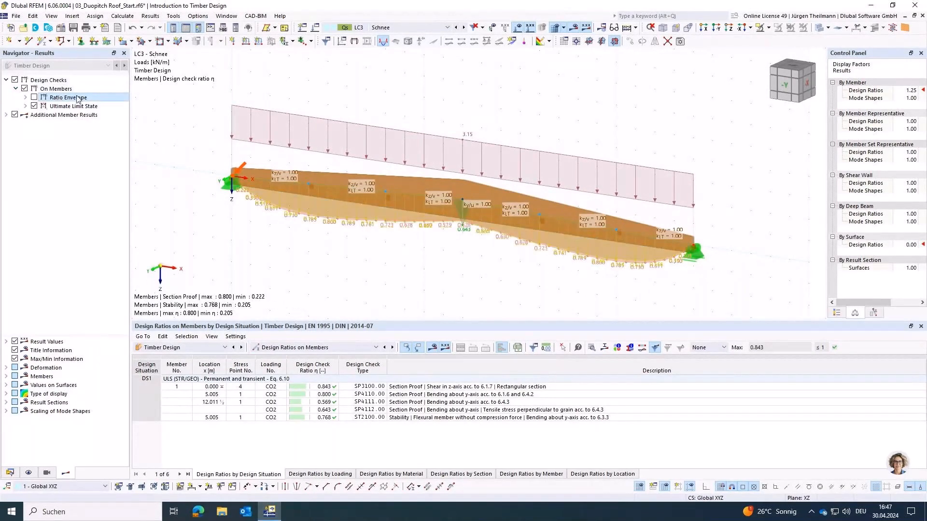
pyautogui.click(25, 106)
pyautogui.click(44, 123)
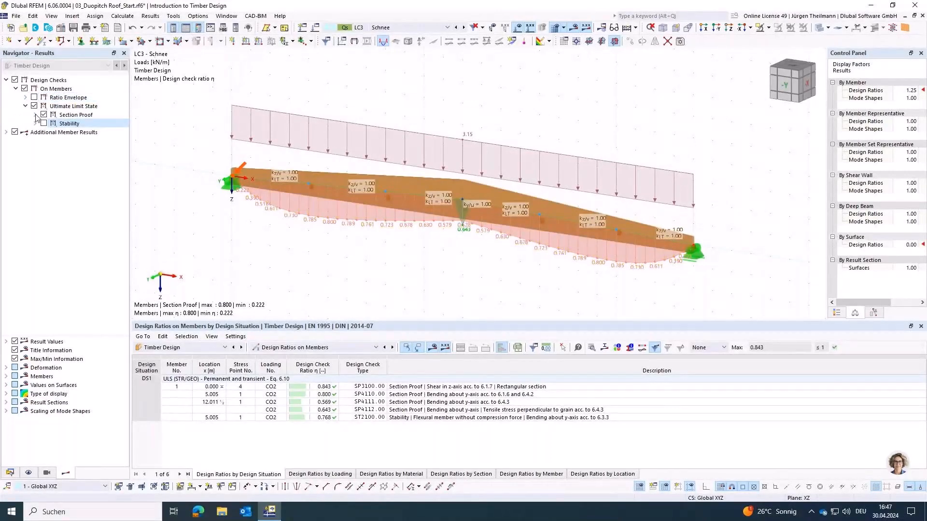
pyautogui.click(35, 115)
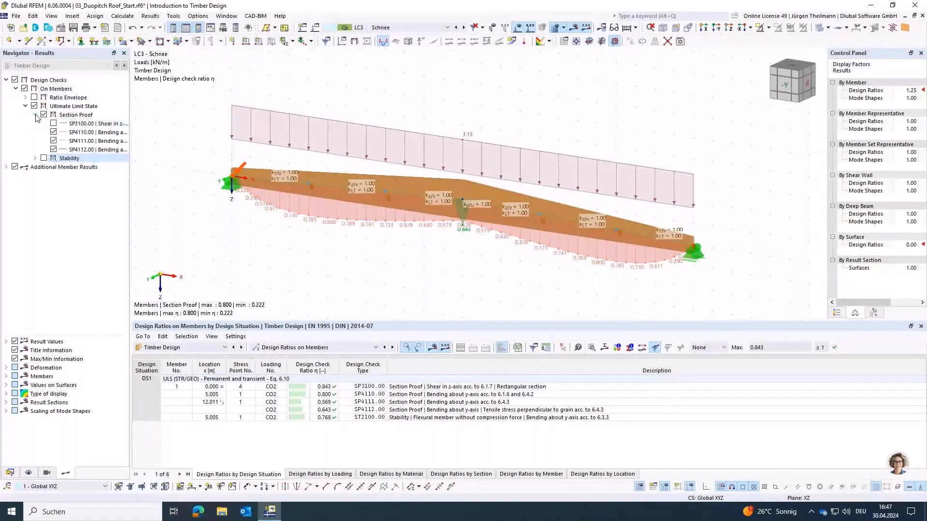
pyautogui.click(53, 140)
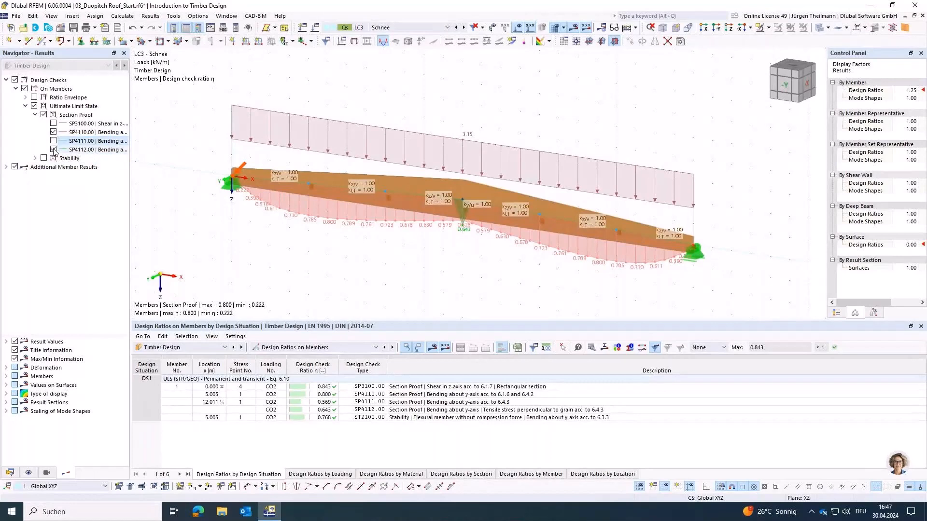
pyautogui.click(53, 149)
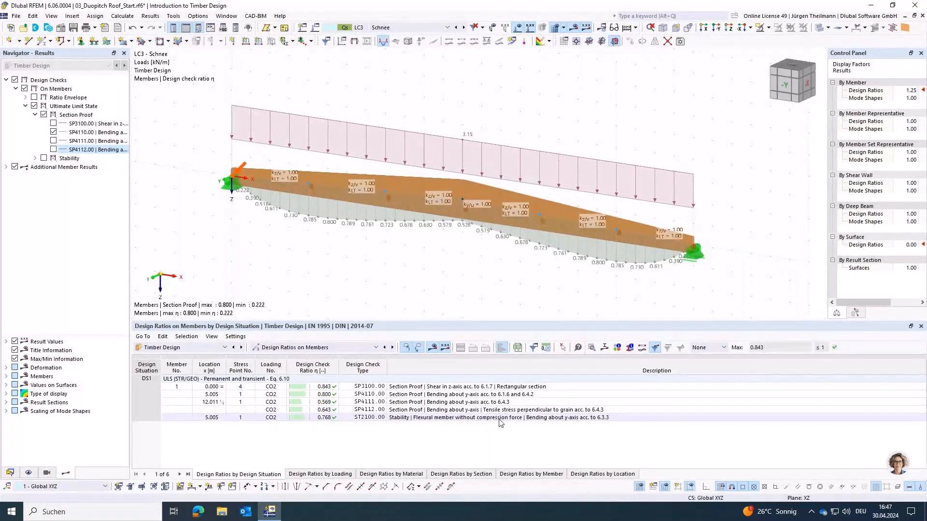
# Step: Examine the design check details and formulas of the ST2100 stability check of the beam
pyautogui.doubleClick(429, 420)
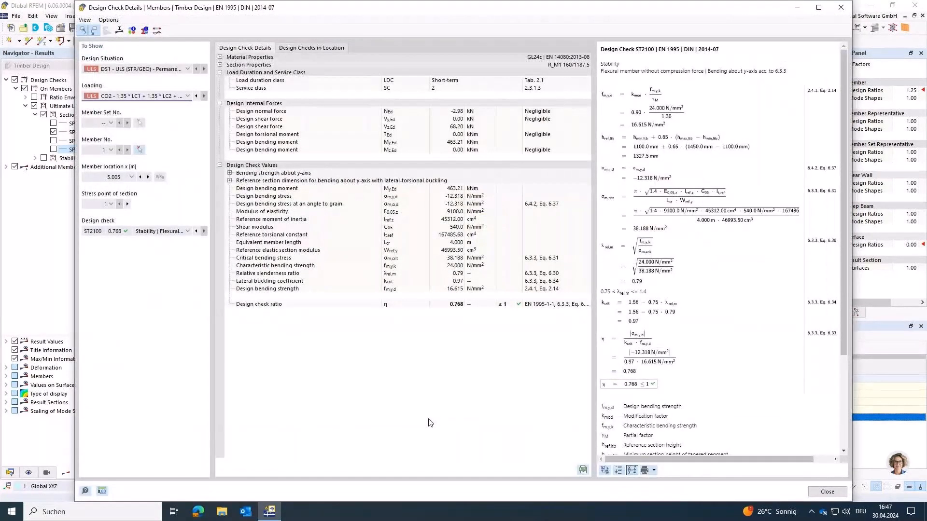
pyautogui.scroll(-2, 747, 214)
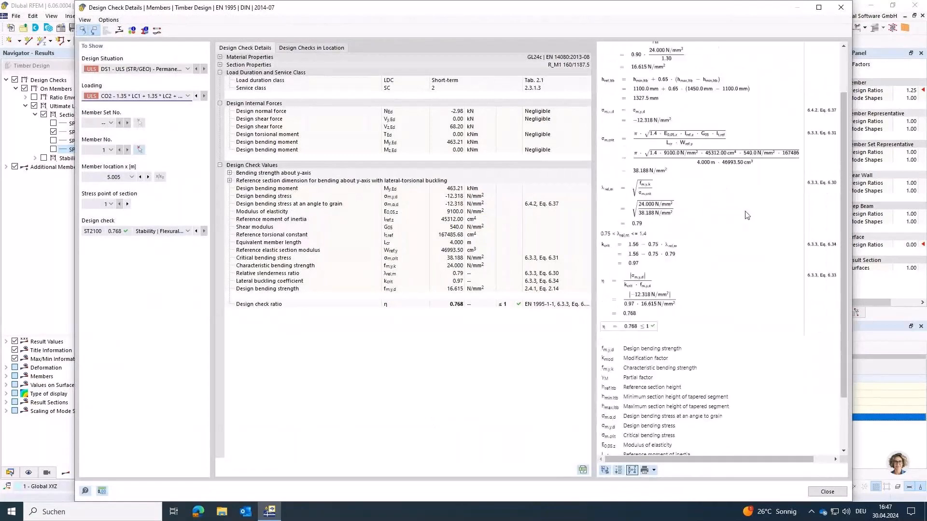
pyautogui.scroll(-1, 746, 214)
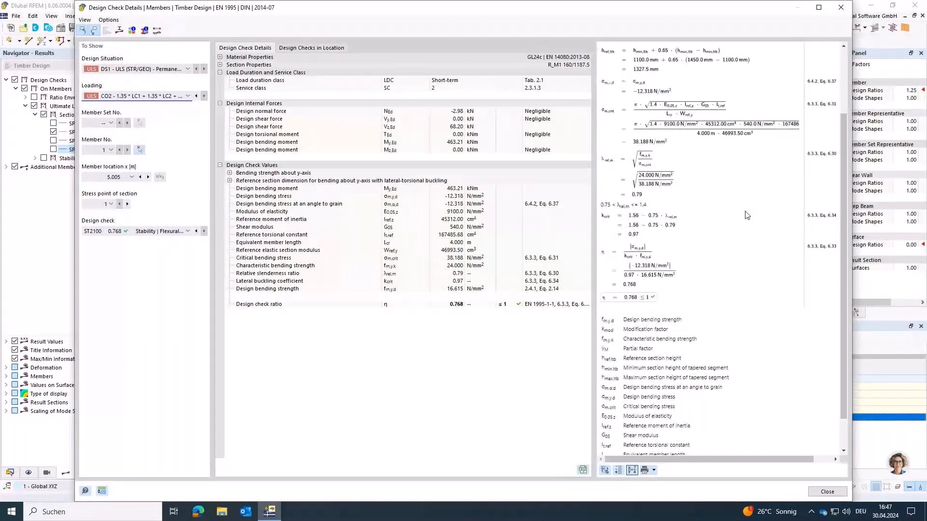
pyautogui.scroll(-1, 746, 214)
pyautogui.click(826, 492)
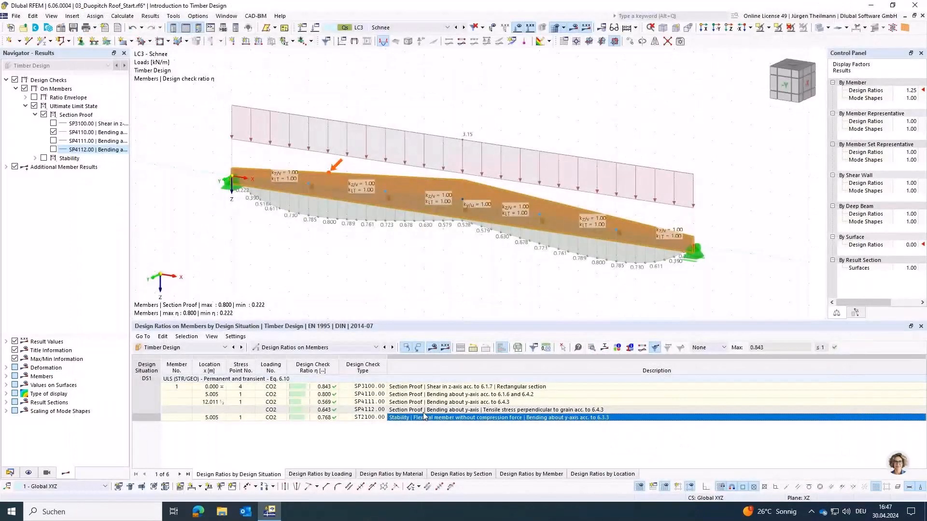
# Step: Examine the design check details and formulas of the SP4110 bending check about the y-axis
pyautogui.click(460, 396)
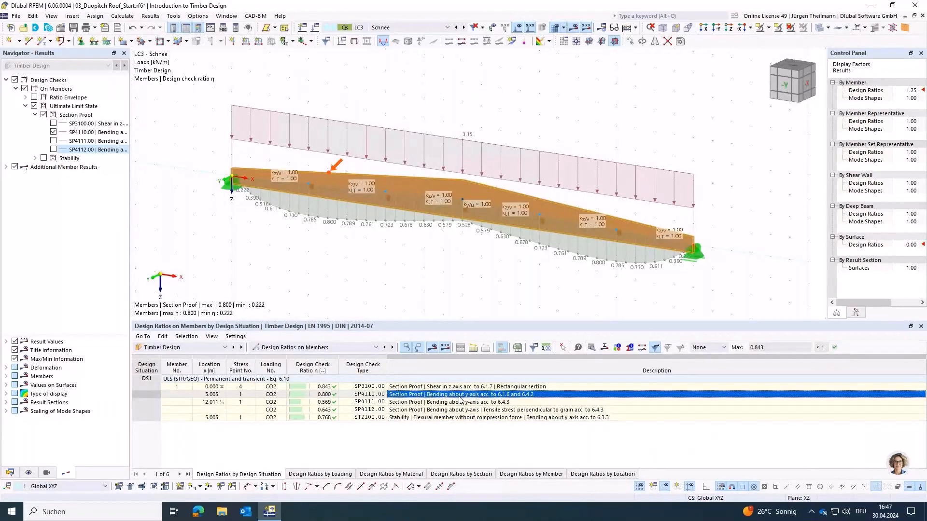
pyautogui.doubleClick(460, 400)
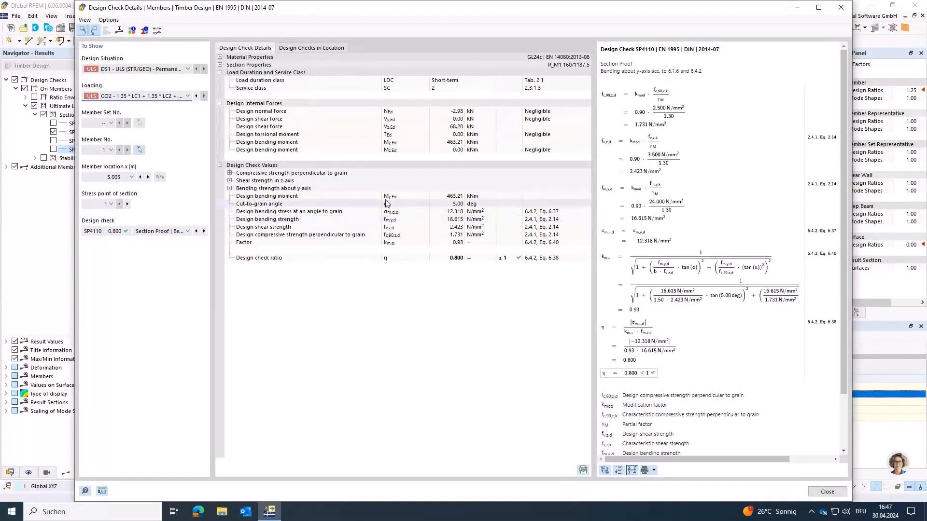
pyautogui.click(824, 493)
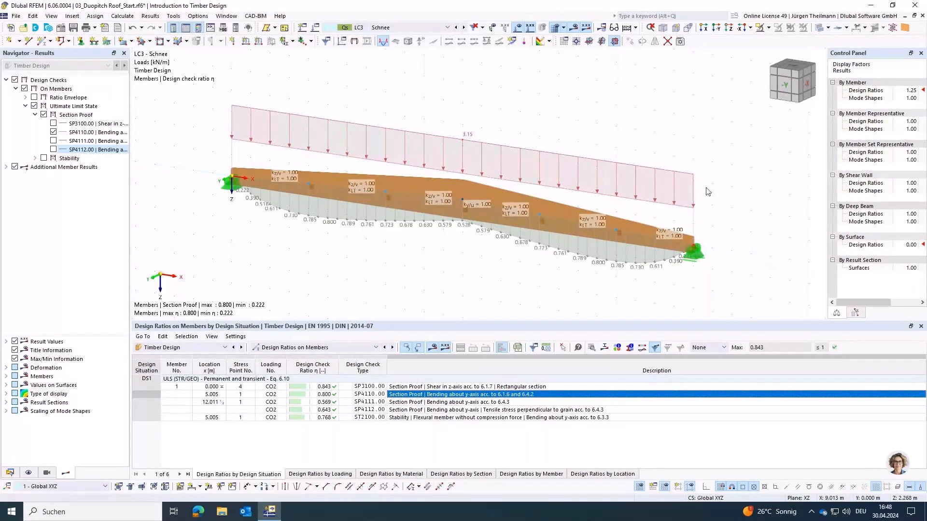
# Step: View the beam from the front, set all five member division numbers in the mesh settings to 2, and recalculate the timber design
pyautogui.click(790, 90)
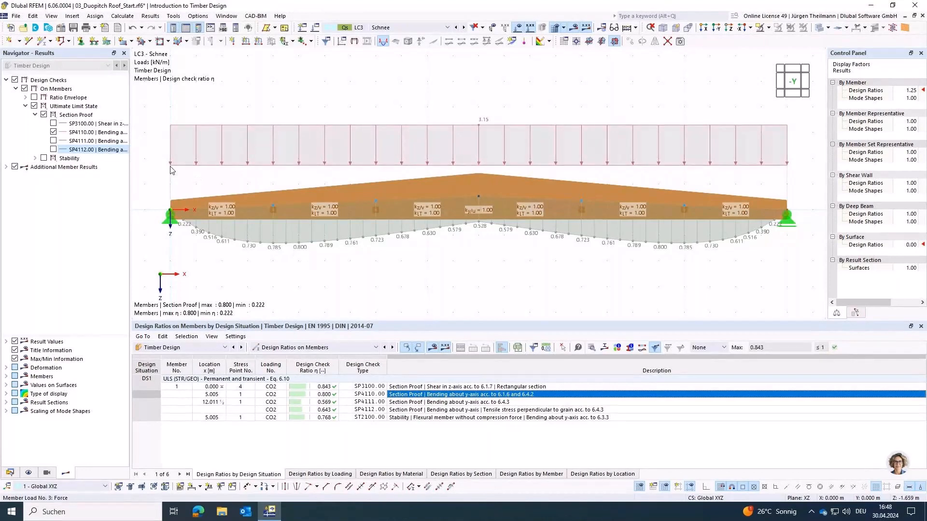
pyautogui.click(122, 16)
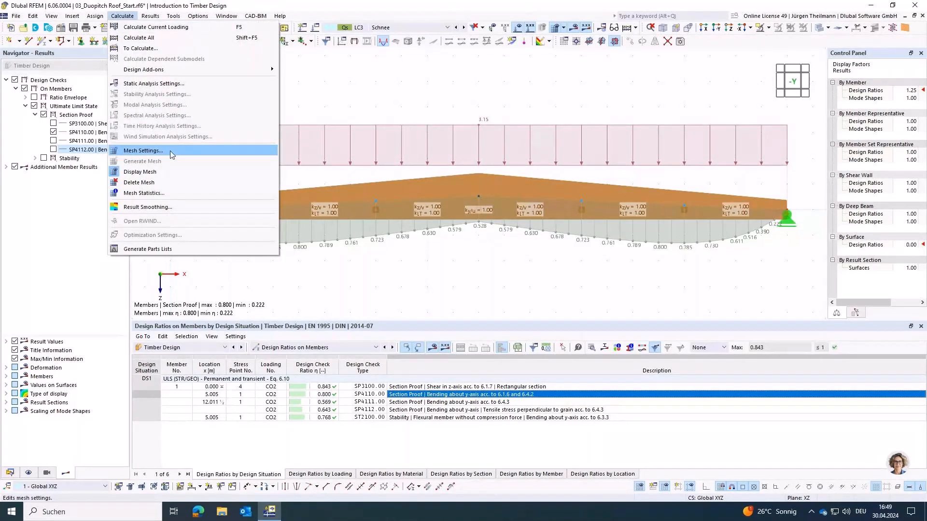
pyautogui.click(144, 151)
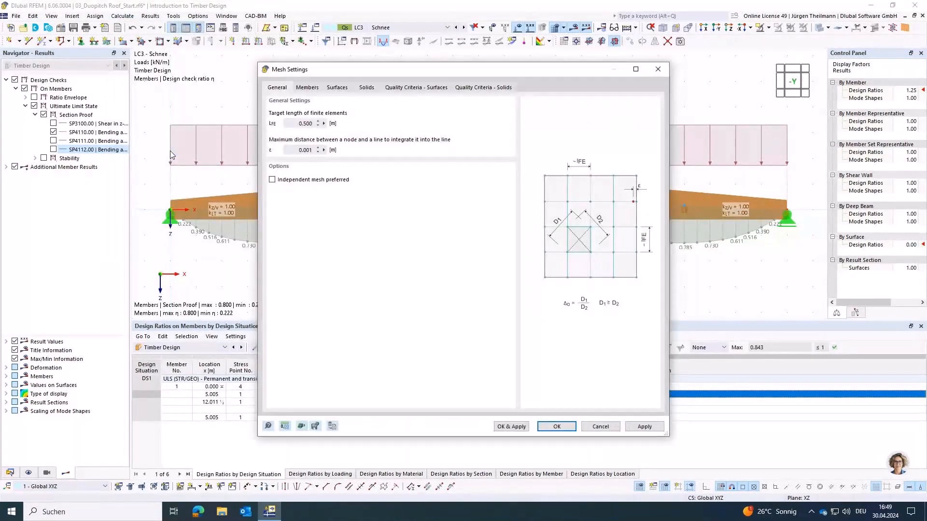
pyautogui.click(307, 88)
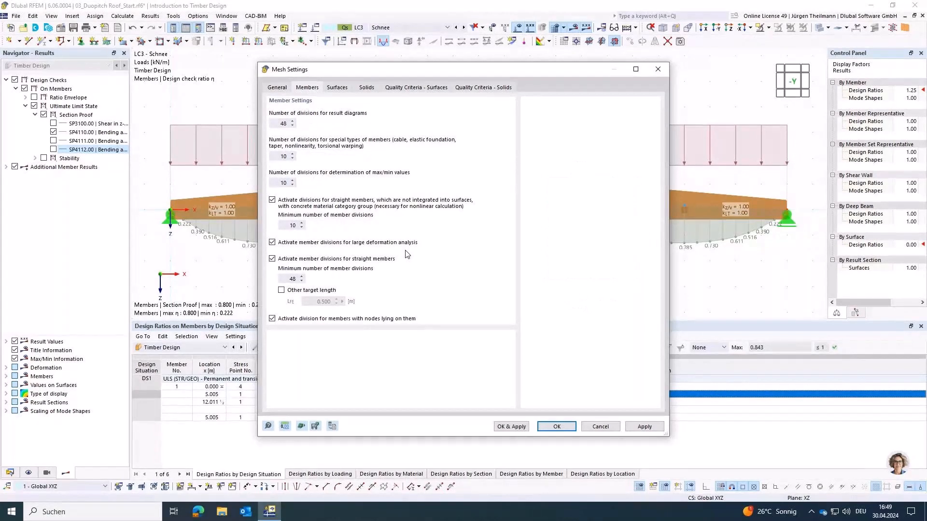
pyautogui.doubleClick(275, 125)
pyautogui.write('2')
pyautogui.press('Tab')
pyautogui.write('2')
pyautogui.press('Tab')
pyautogui.write('2')
pyautogui.press('Tab')
pyautogui.press('Tab')
pyautogui.write('2')
pyautogui.press('Tab')
pyautogui.press('Tab')
pyautogui.press('Tab')
pyautogui.write('2')
pyautogui.press('Tab')
pyautogui.click(512, 427)
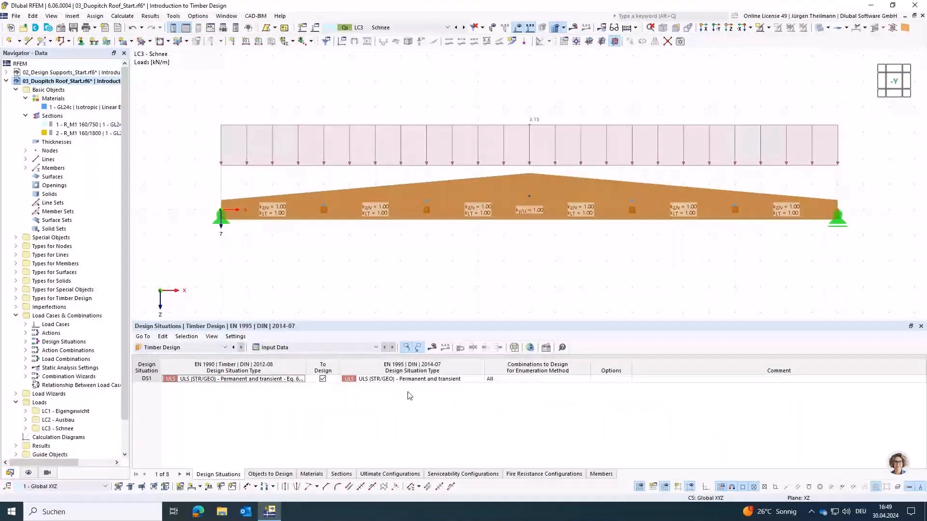
pyautogui.click(431, 348)
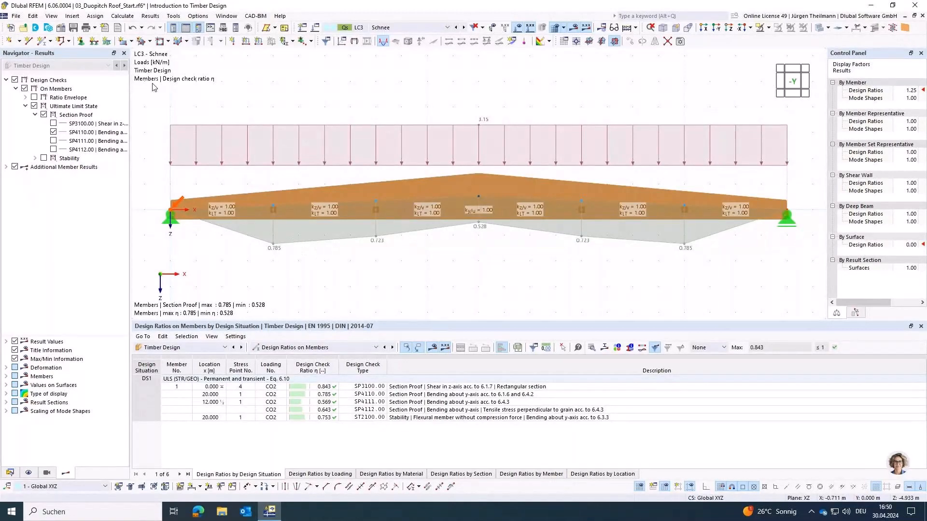
# Step: Restore the default mesh settings, set the divisions for result diagrams and straight members to 12, and recalculate
pyautogui.click(122, 16)
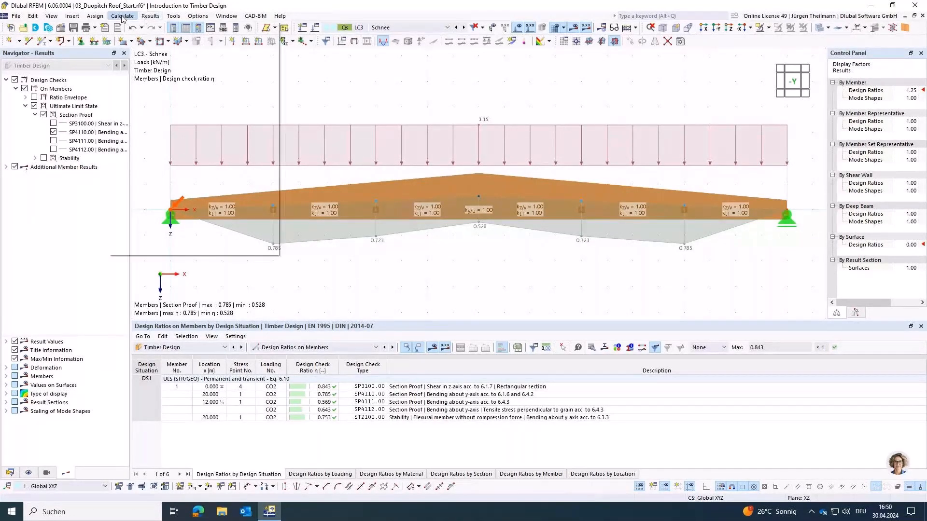
pyautogui.click(133, 151)
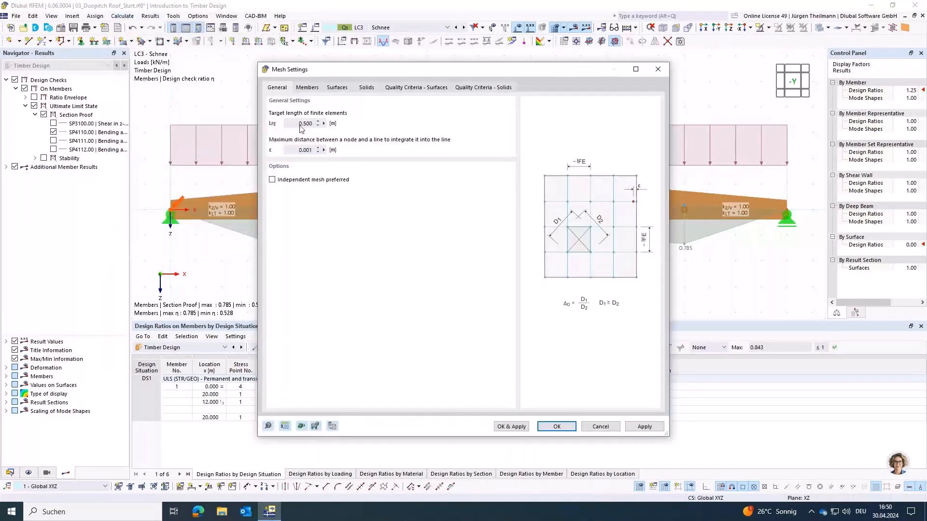
pyautogui.click(307, 88)
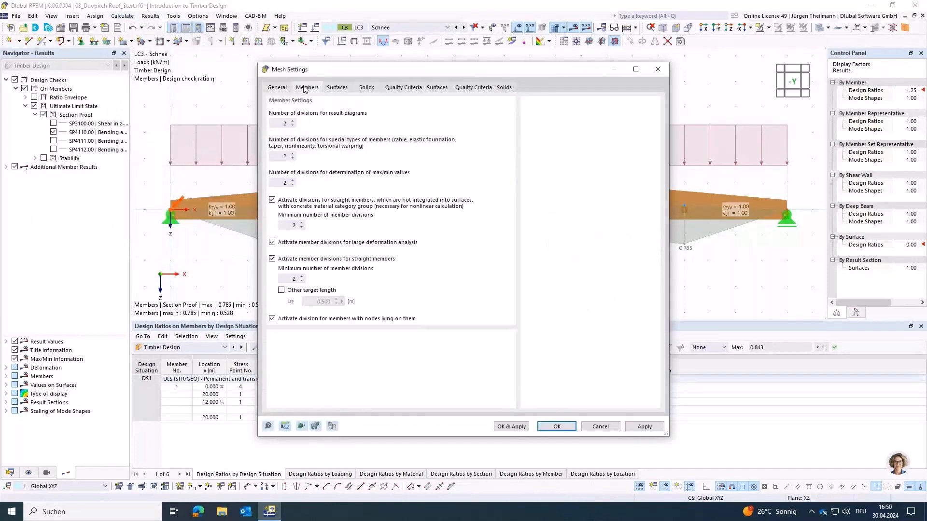
pyautogui.click(332, 427)
pyautogui.doubleClick(279, 123)
pyautogui.write('24')
pyautogui.press('Tab')
pyautogui.doubleClick(281, 123)
pyautogui.write('12')
pyautogui.press('Tab')
pyautogui.doubleClick(287, 278)
pyautogui.write('12')
pyautogui.click(557, 427)
pyautogui.hotkey('ctrl', 'F5')
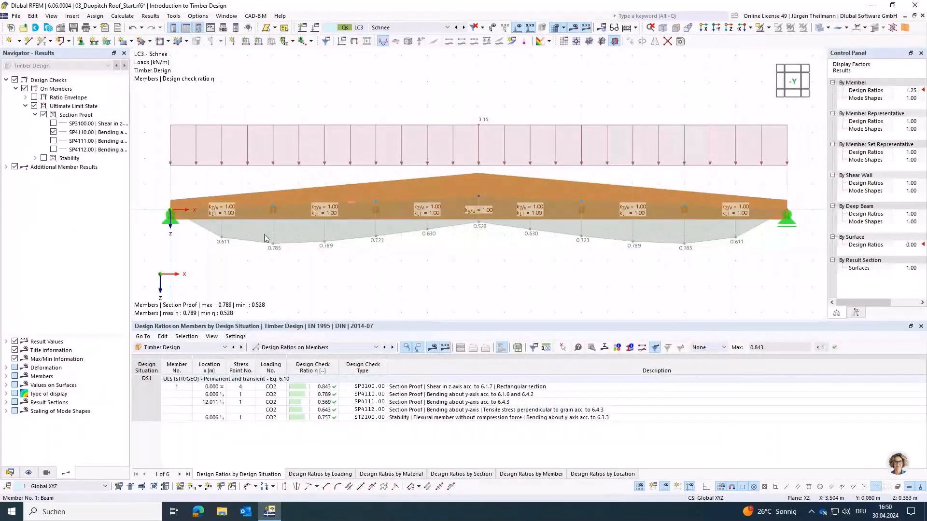
# Step: Set the member divisions for result diagrams and the minimum divisions for straight members to 24, and recalculate the design
pyautogui.click(122, 16)
pyautogui.click(133, 153)
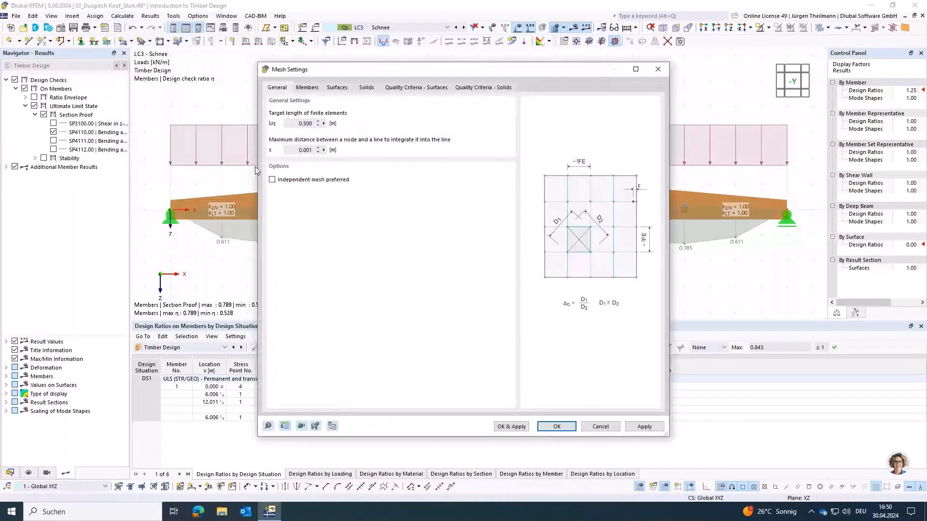
pyautogui.click(306, 87)
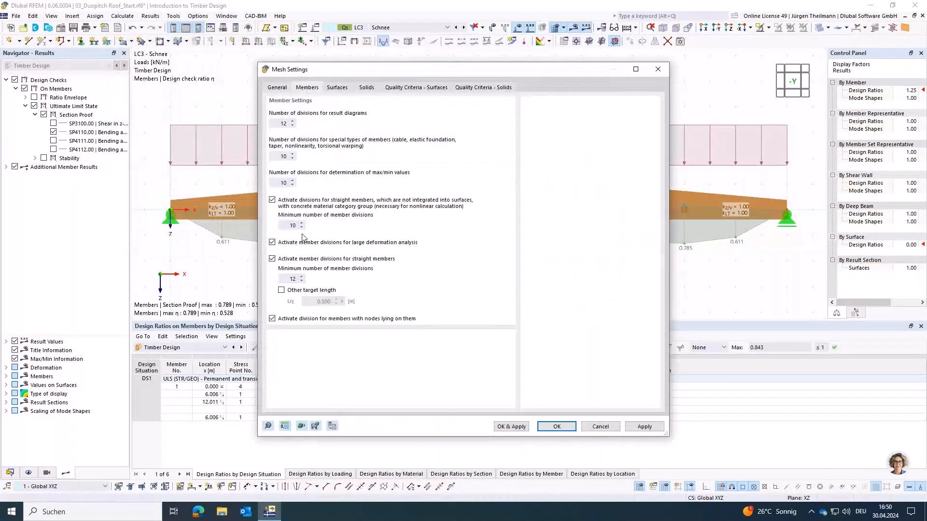
pyautogui.doubleClick(276, 122)
pyautogui.write('24')
pyautogui.press('Tab')
pyautogui.doubleClick(282, 278)
pyautogui.write('24')
pyautogui.click(563, 428)
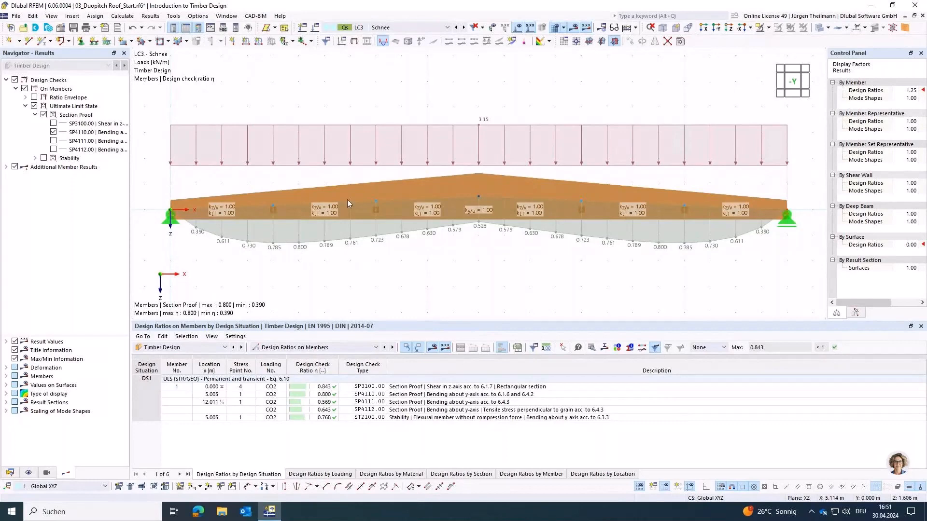
# Step: Display the static analysis axial force N of the beam for load combination CO2, with the loads hidden
pyautogui.click(440, 28)
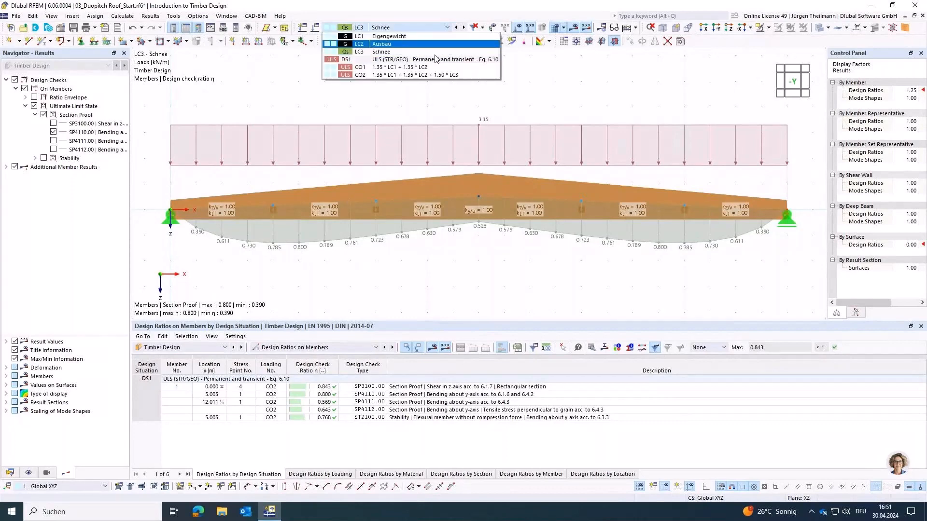
pyautogui.click(369, 75)
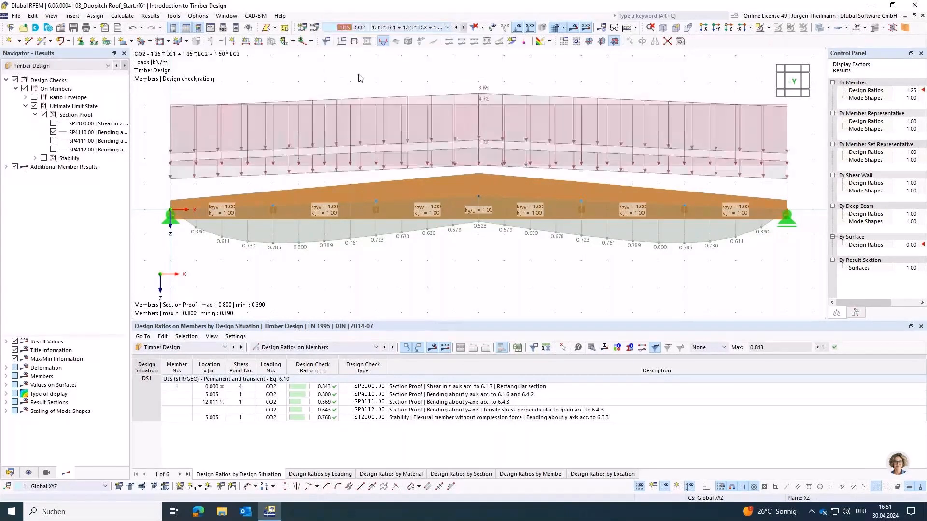
pyautogui.click(578, 30)
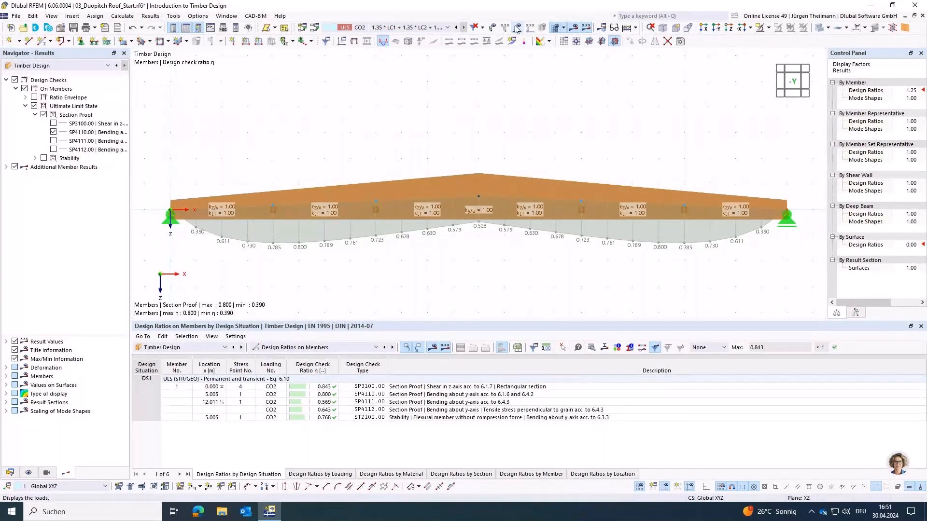
pyautogui.click(117, 65)
pyautogui.click(6, 150)
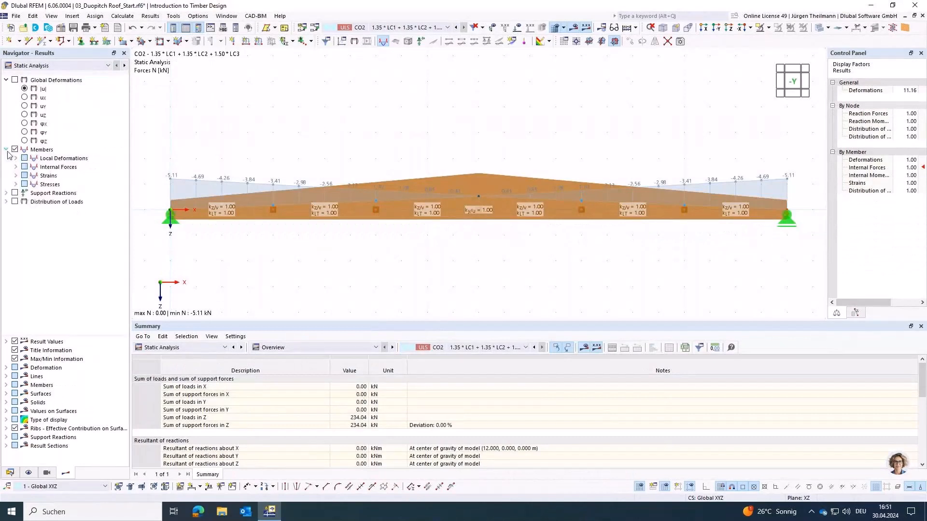
pyautogui.click(16, 167)
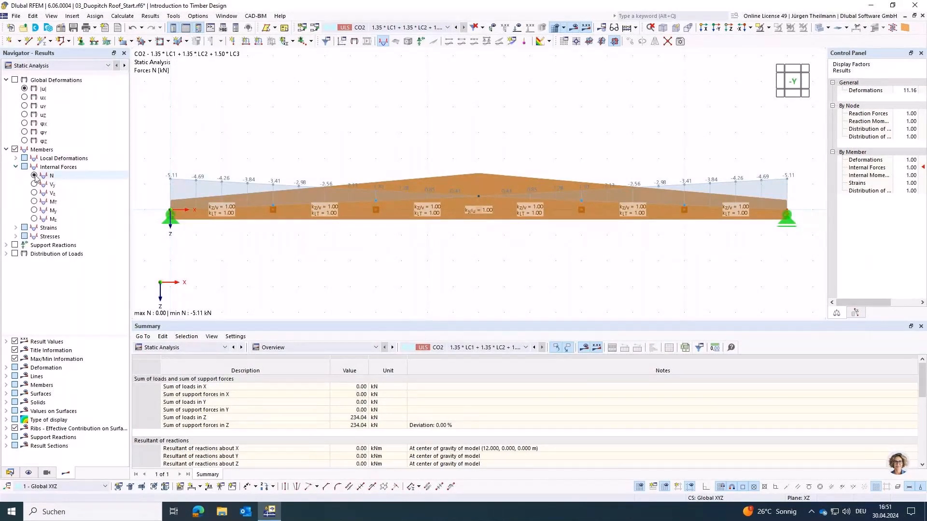
pyautogui.click(35, 176)
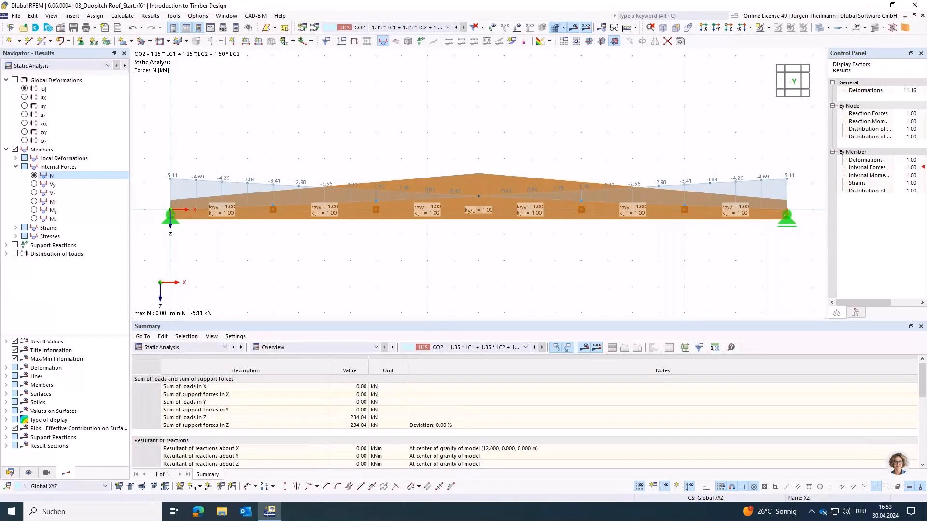
# Step: Change every member division number in the mesh settings to 2 and recalculate to show the timber design ratios
pyautogui.click(121, 16)
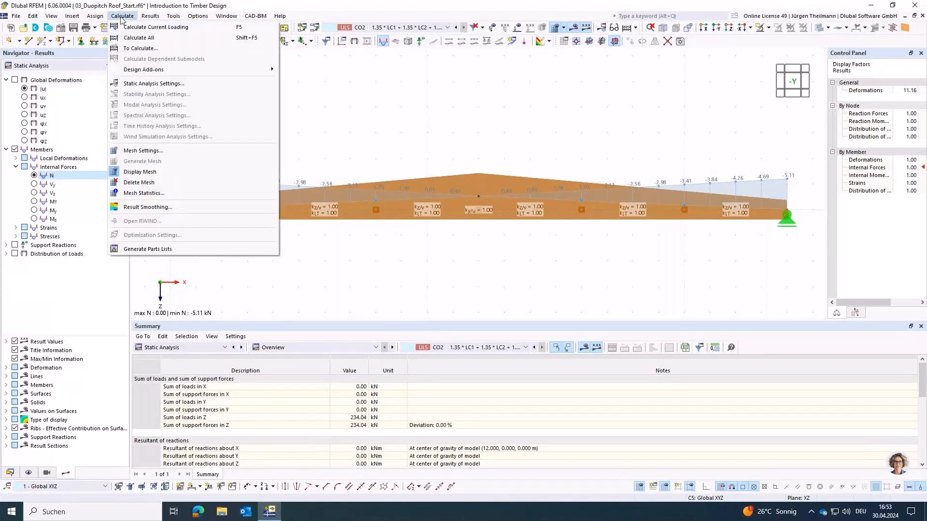
pyautogui.click(153, 151)
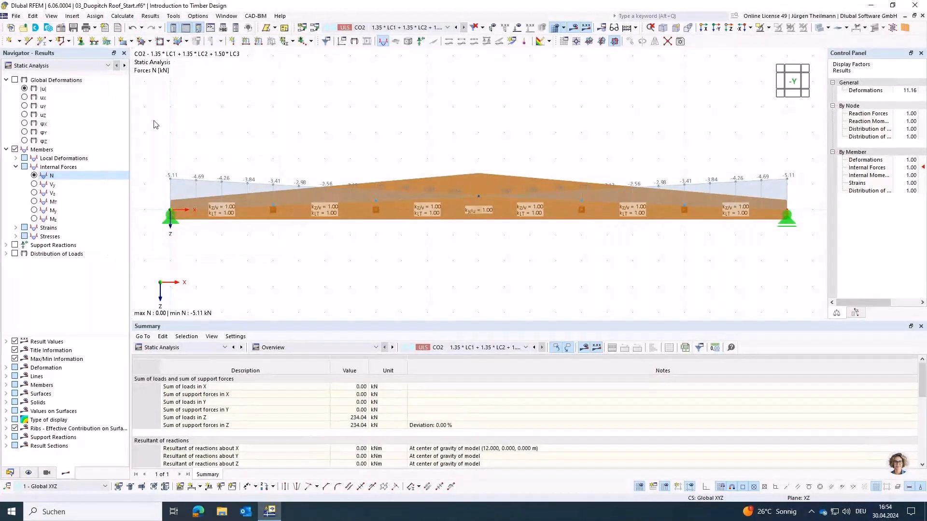
pyautogui.click(122, 16)
pyautogui.click(142, 150)
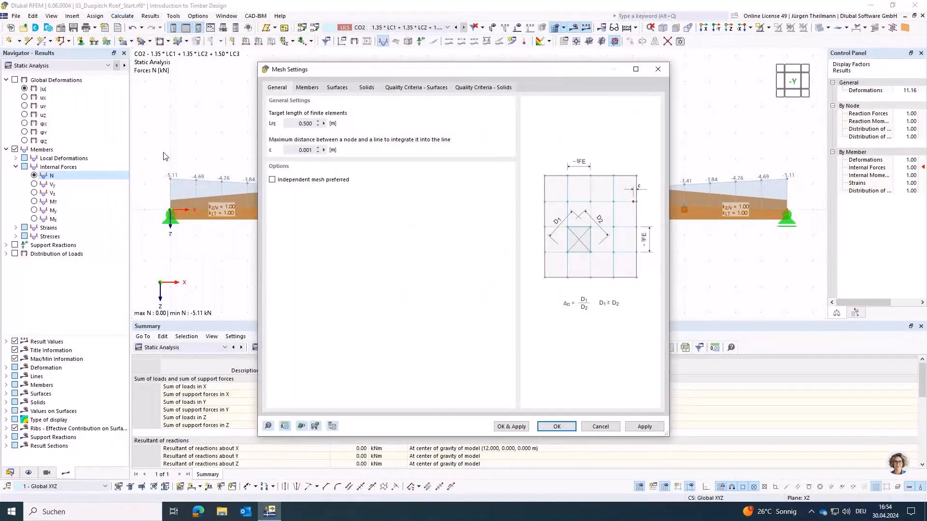
pyautogui.click(296, 89)
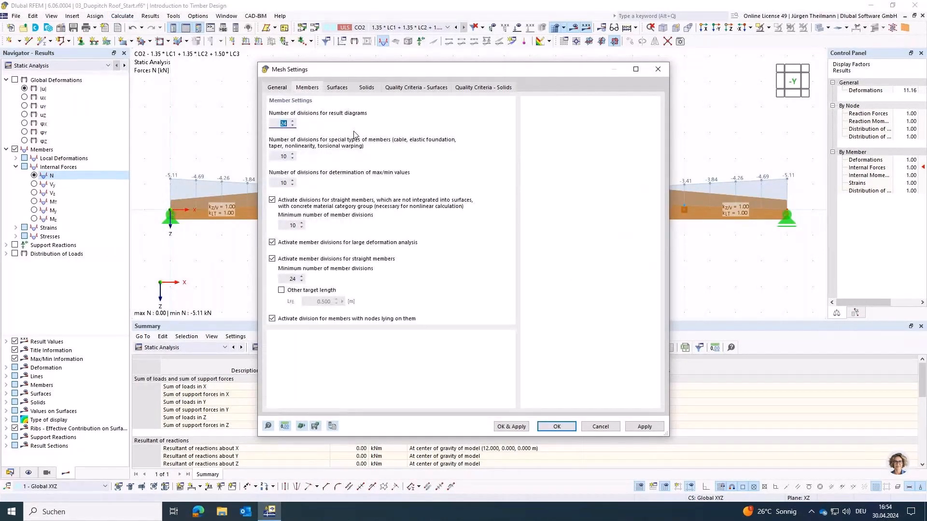
pyautogui.write('2')
pyautogui.press('Tab')
pyautogui.write('2')
pyautogui.press('Tab')
pyautogui.write('2')
pyautogui.press('Tab')
pyautogui.press('Tab')
pyautogui.write('2')
pyautogui.press('Tab')
pyautogui.press('Tab')
pyautogui.press('Tab')
pyautogui.write('2')
pyautogui.press('Tab')
pyautogui.click(557, 427)
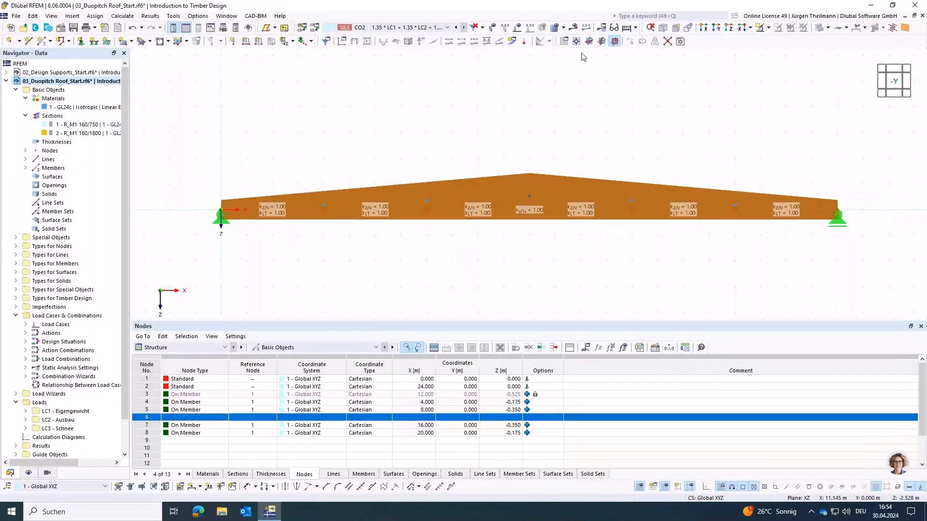
pyautogui.click(635, 27)
pyautogui.click(650, 50)
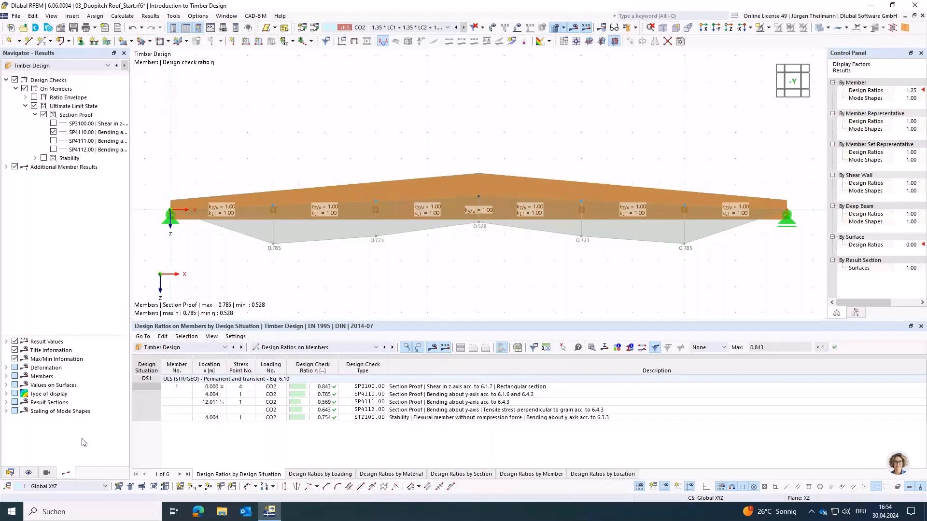
# Step: Switch from the duopitch roof model to the model 04_Timber Truss Beam_Start
pyautogui.click(10, 474)
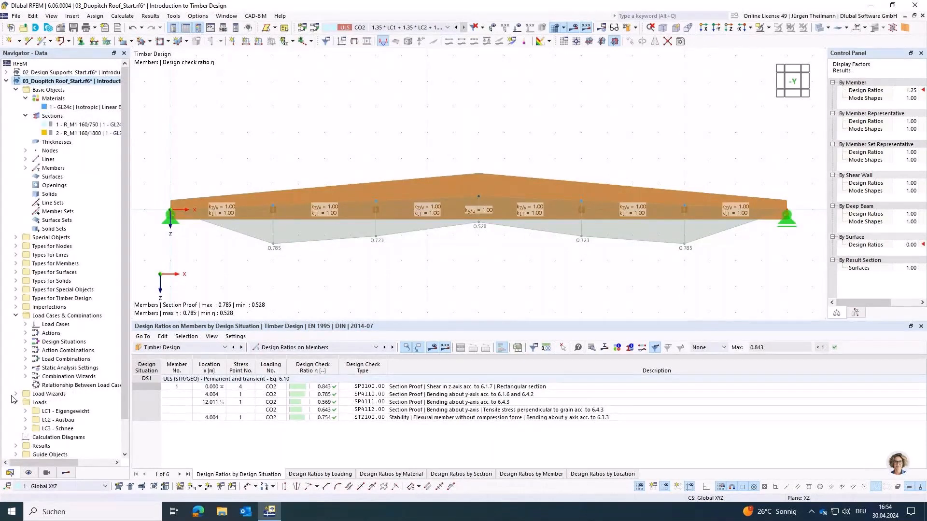
pyautogui.click(6, 81)
pyautogui.doubleClick(25, 91)
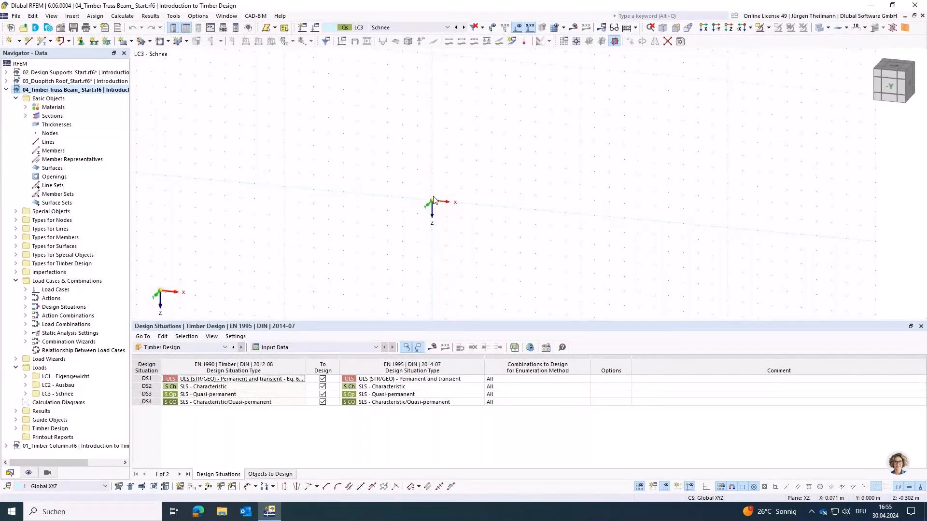
# Step: Review the load cases, materials and sections already defined in the timber truss beam model
pyautogui.click(418, 28)
pyautogui.click(415, 39)
pyautogui.click(25, 108)
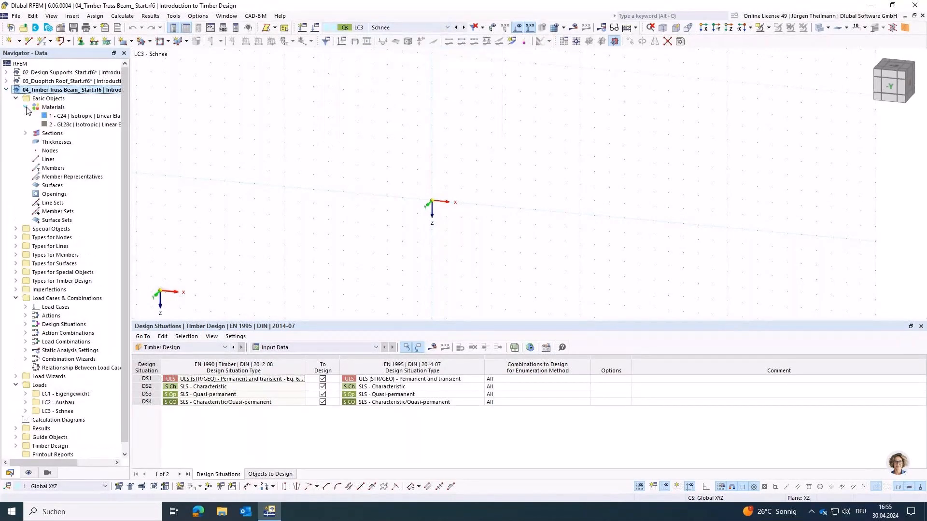
pyautogui.click(26, 134)
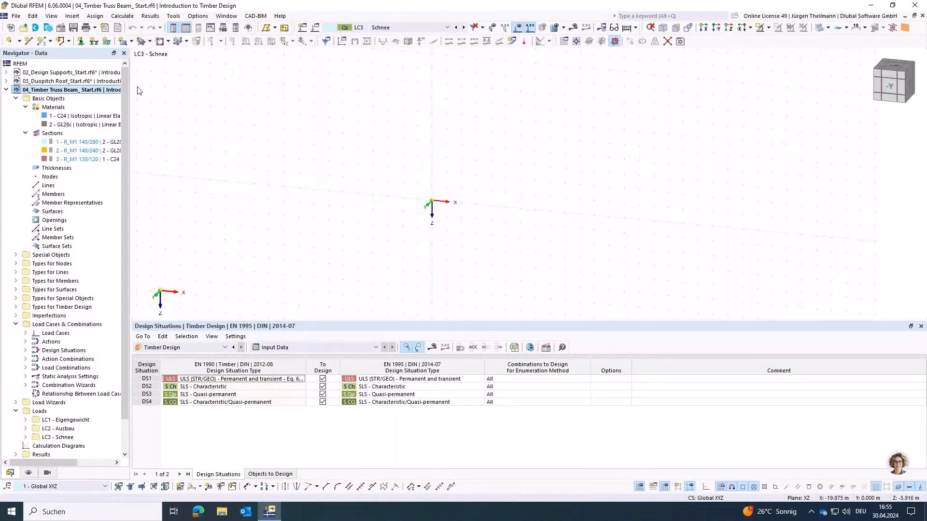
# Step: Create a beam member with section R_M1 140/280 in GL28c from the origin to X 14.000 m, Z 0.000 m
pyautogui.click(41, 44)
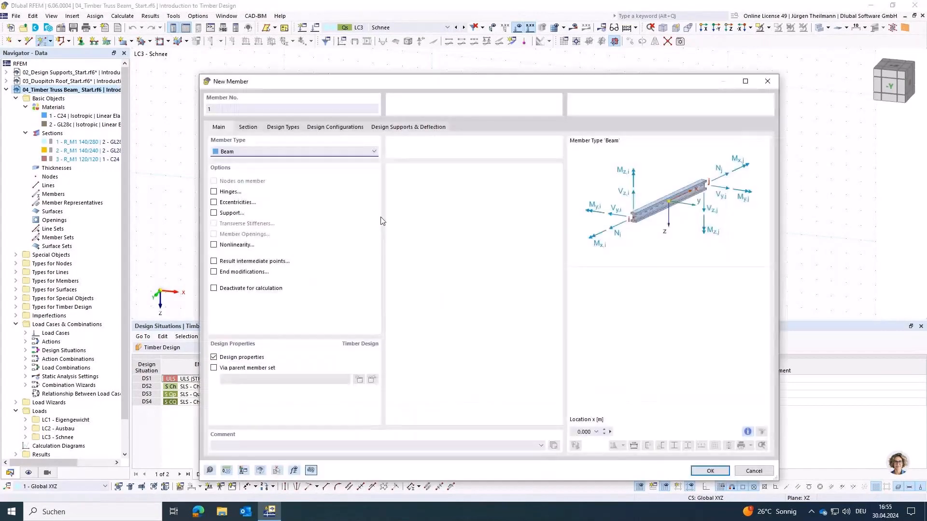
pyautogui.click(248, 127)
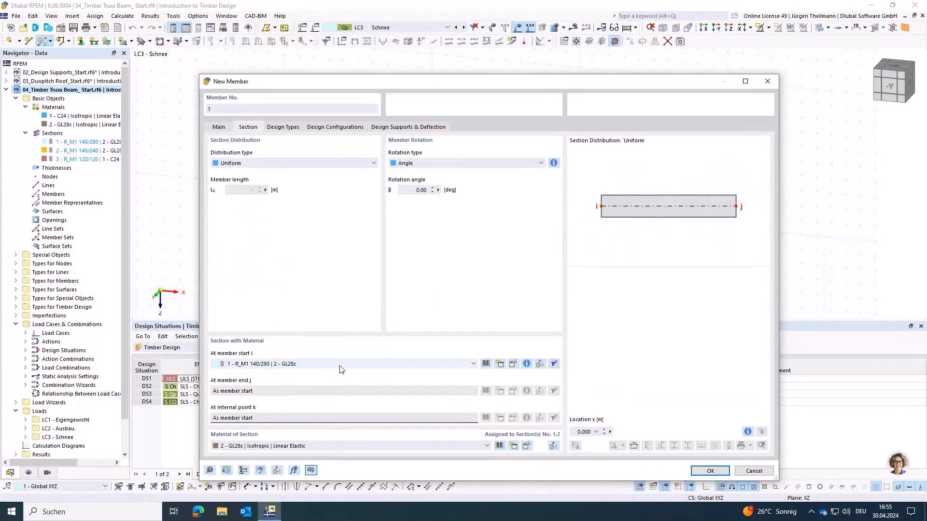
pyautogui.click(710, 471)
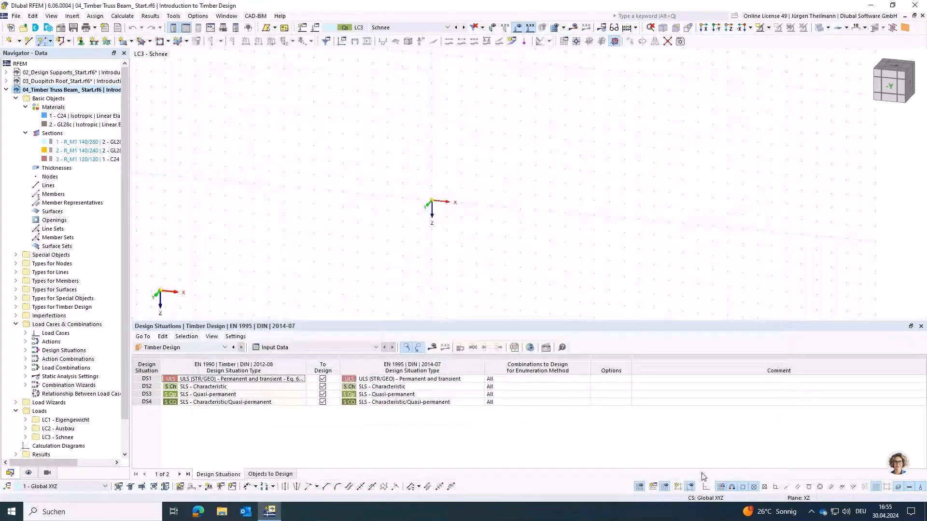
pyautogui.click(431, 200)
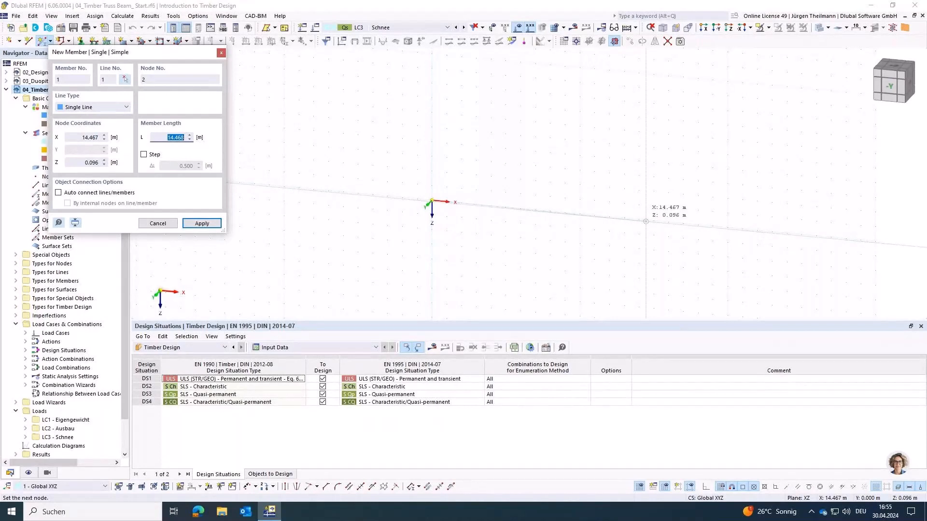
pyautogui.click(639, 221)
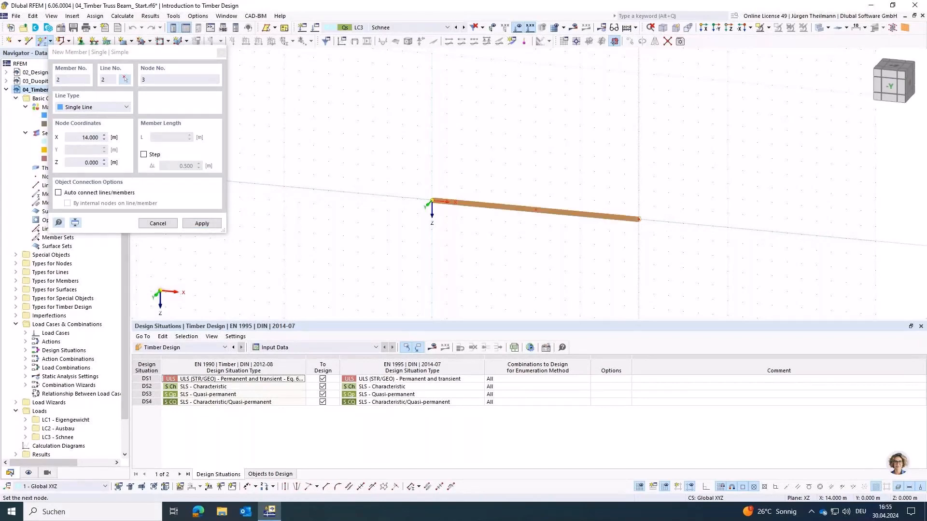
pyautogui.press('Escape')
pyautogui.moveTo(543, 250); pyautogui.dragTo(489, 265, button='middle')
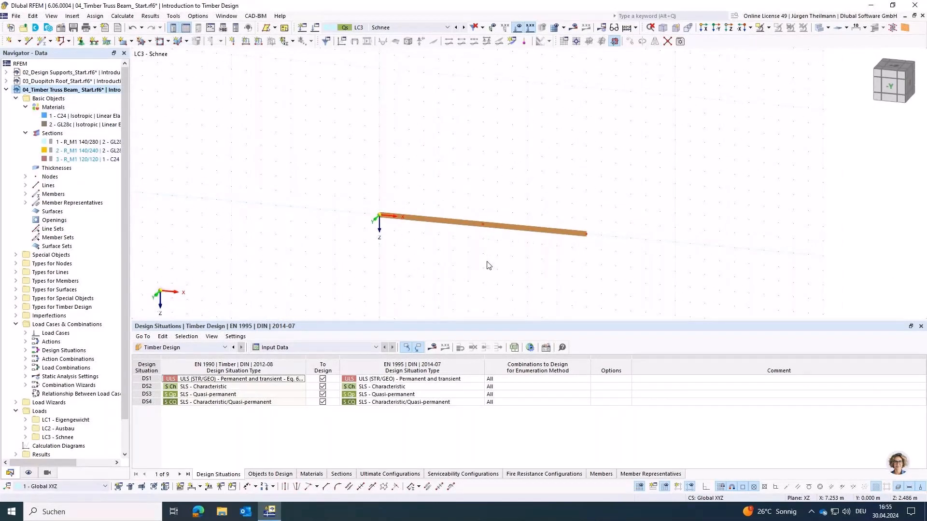
pyautogui.scroll(1, 488, 265)
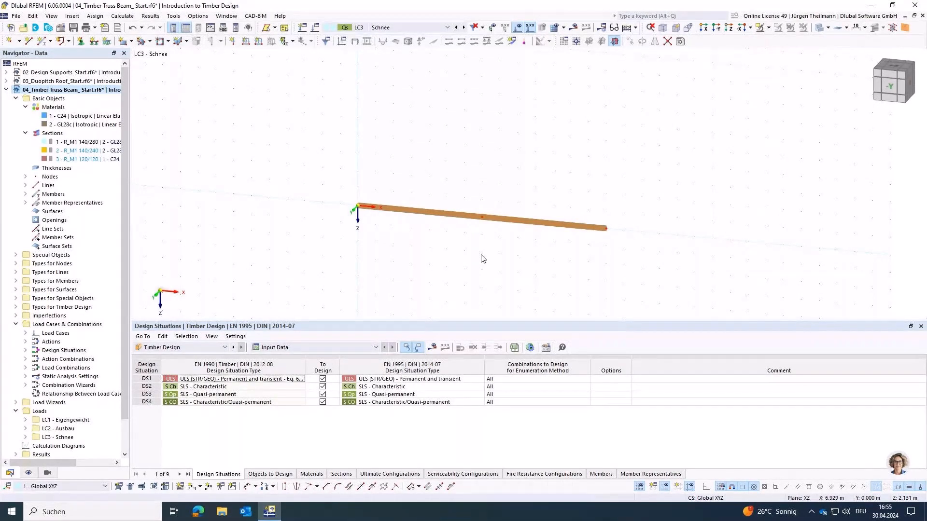
# Step: Examine the Member Representatives option and the member properties it considers in the model's base data
pyautogui.click(59, 31)
pyautogui.click(440, 69)
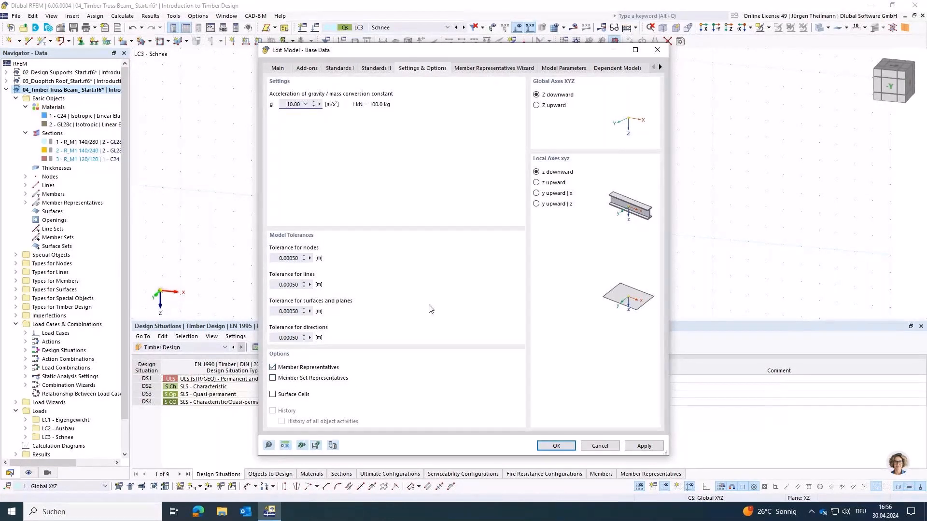
pyautogui.click(478, 68)
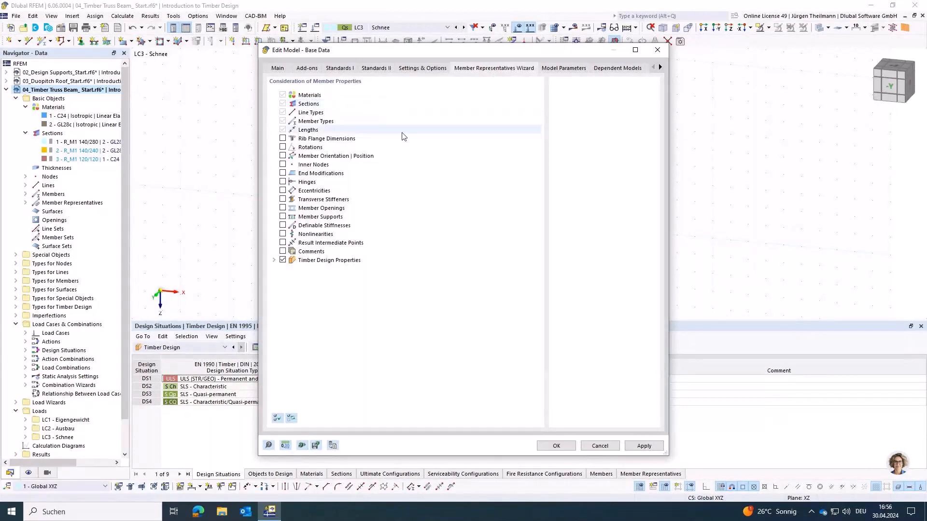
pyautogui.press('Escape')
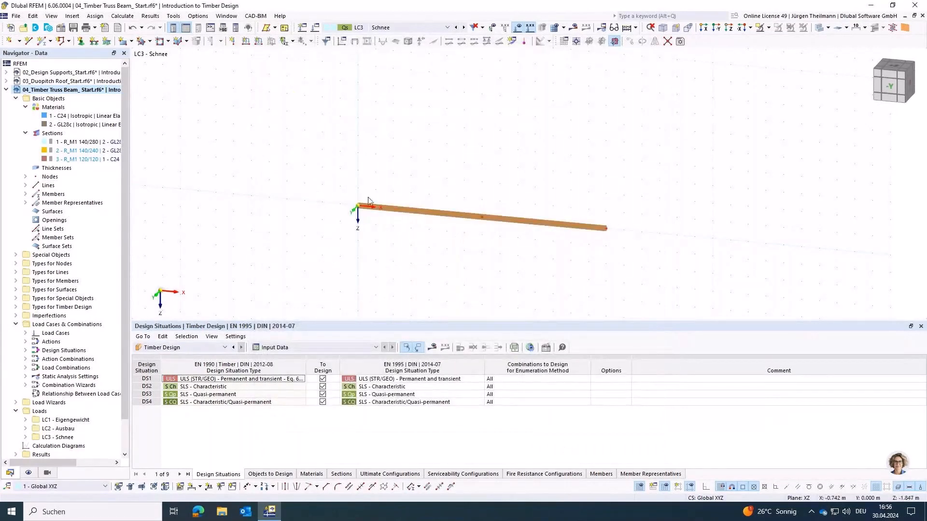
# Step: Divide the 14 m member at its midpoint, 7.000 m (50 %) from the member start
pyautogui.rightClick(467, 219)
pyautogui.moveTo(695, 248)
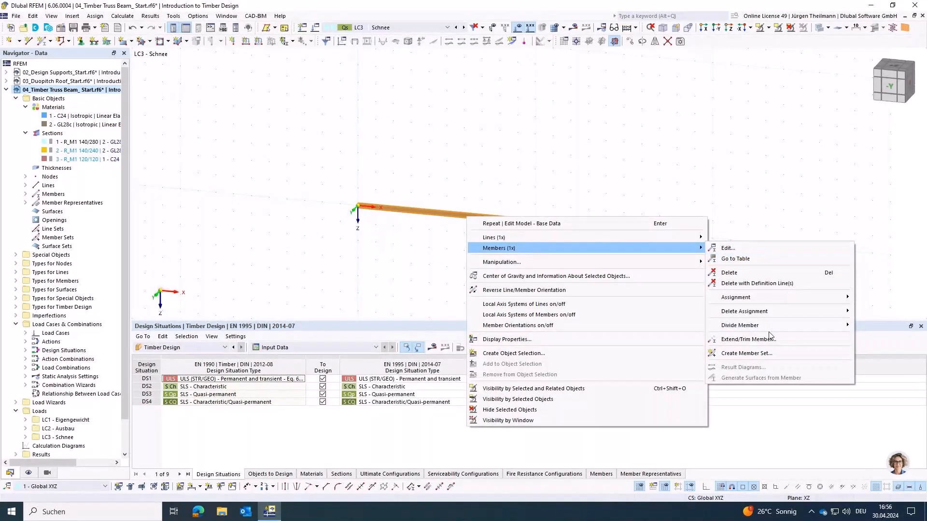
pyautogui.moveTo(769, 326)
pyautogui.click(645, 335)
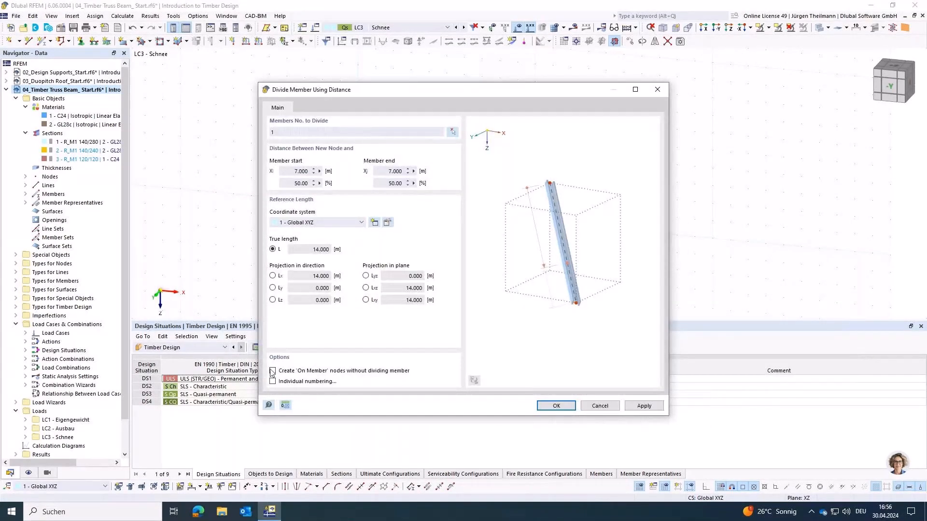
pyautogui.click(556, 406)
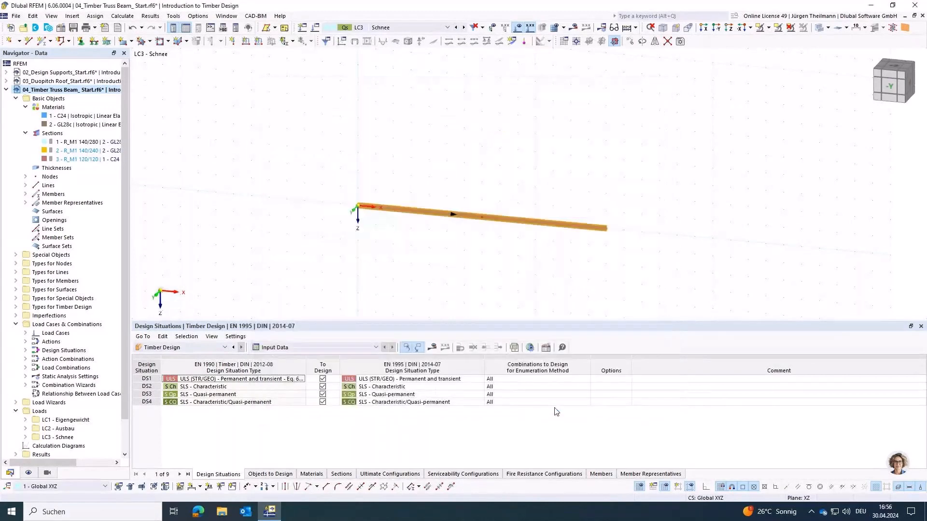
pyautogui.click(420, 211)
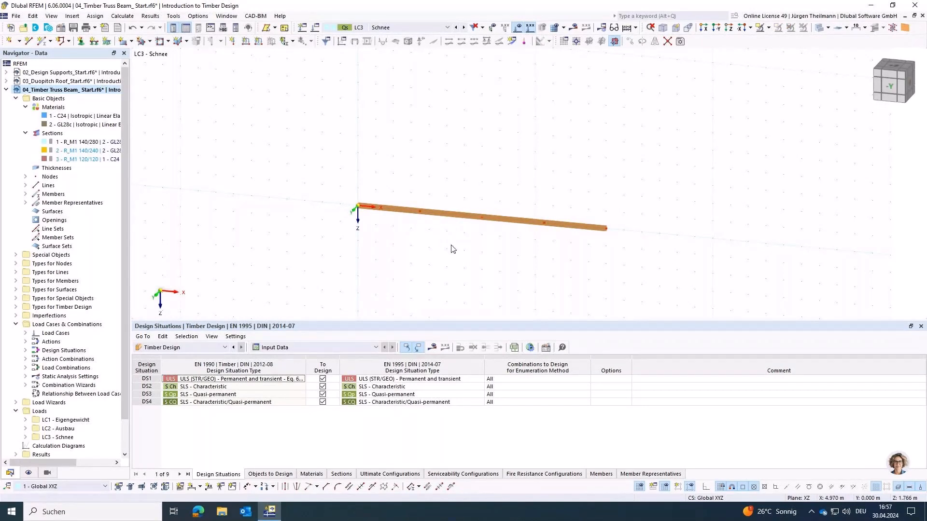
# Step: Move the middle node by -1.8 m in Z to form the ridge between the two top chord members
pyautogui.moveTo(467, 197); pyautogui.dragTo(500, 270)
pyautogui.click(630, 41)
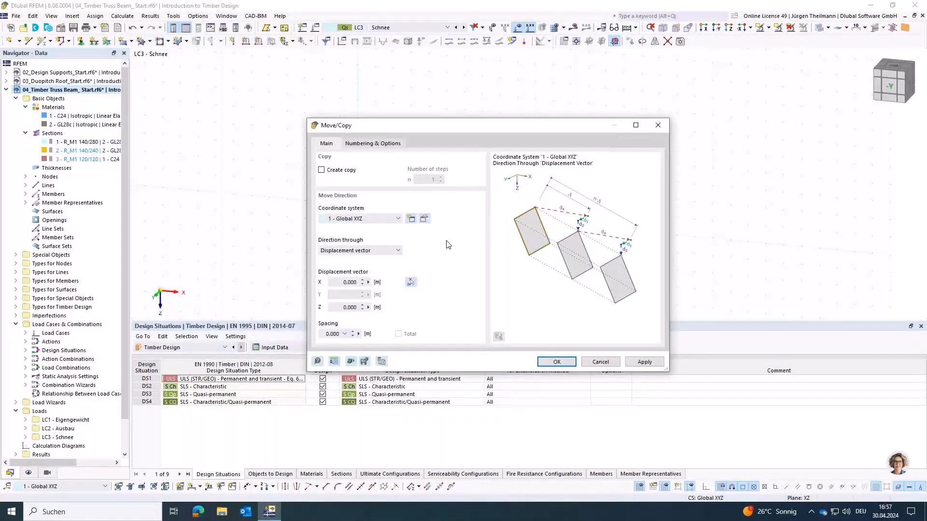
pyautogui.click(349, 307)
pyautogui.write('-1.8')
pyautogui.press('Tab')
pyautogui.click(555, 363)
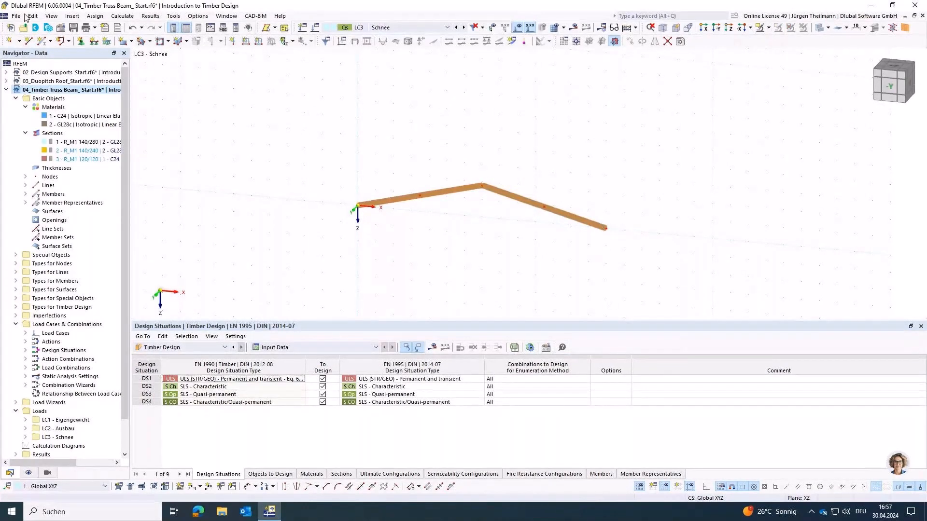
# Step: Create the bottom chord between the two outer end nodes as a beam with section R_M1 140/240 in GL28c
pyautogui.doubleClick(40, 44)
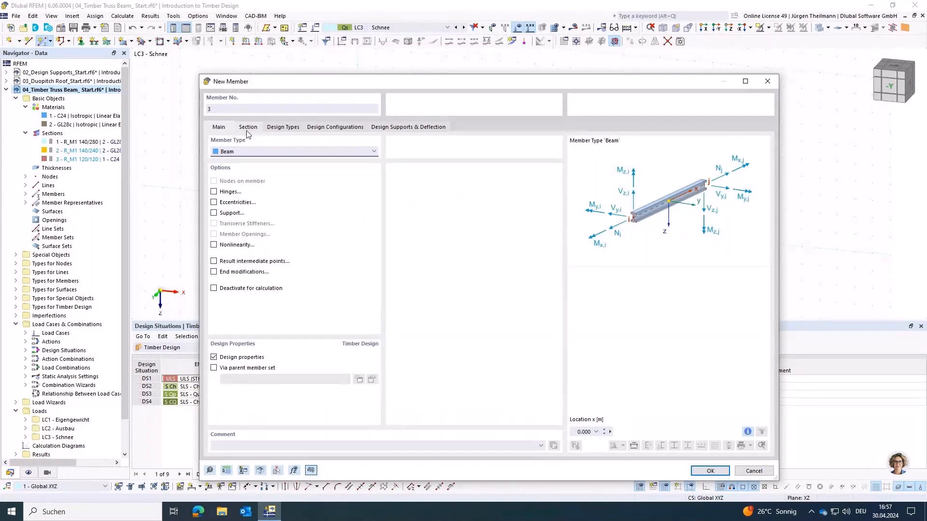
pyautogui.click(248, 127)
pyautogui.click(309, 364)
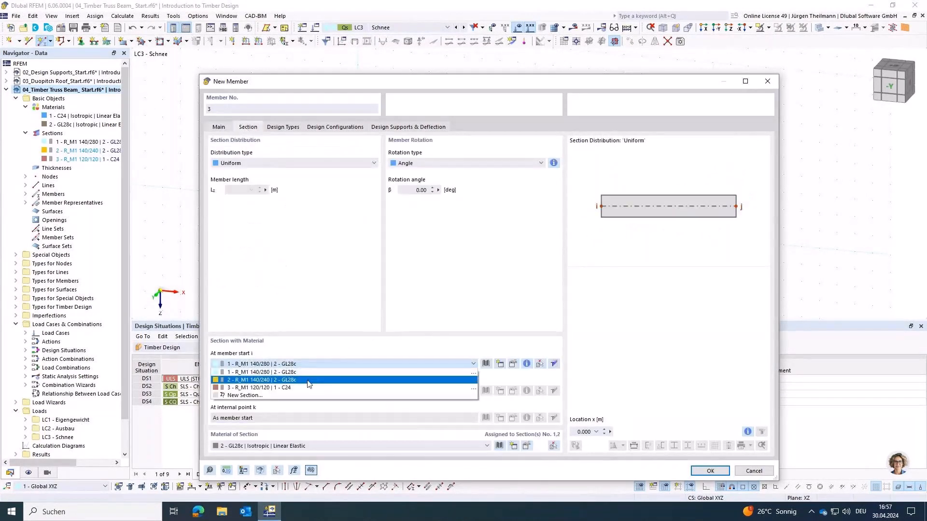
pyautogui.click(307, 380)
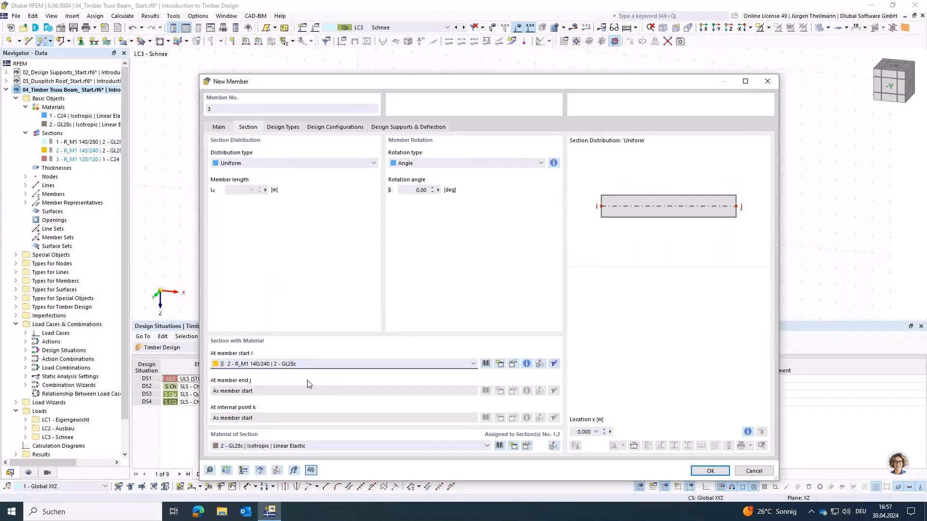
pyautogui.press('Return')
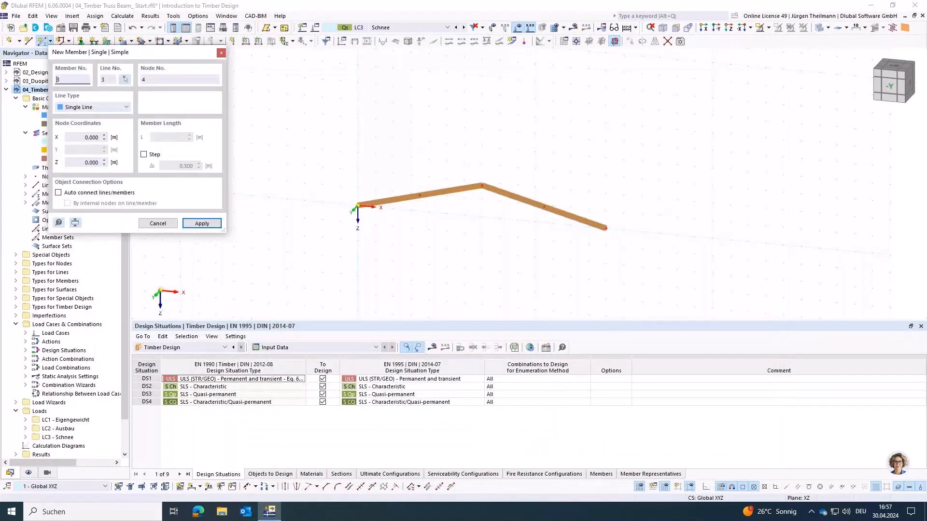
pyautogui.click(358, 206)
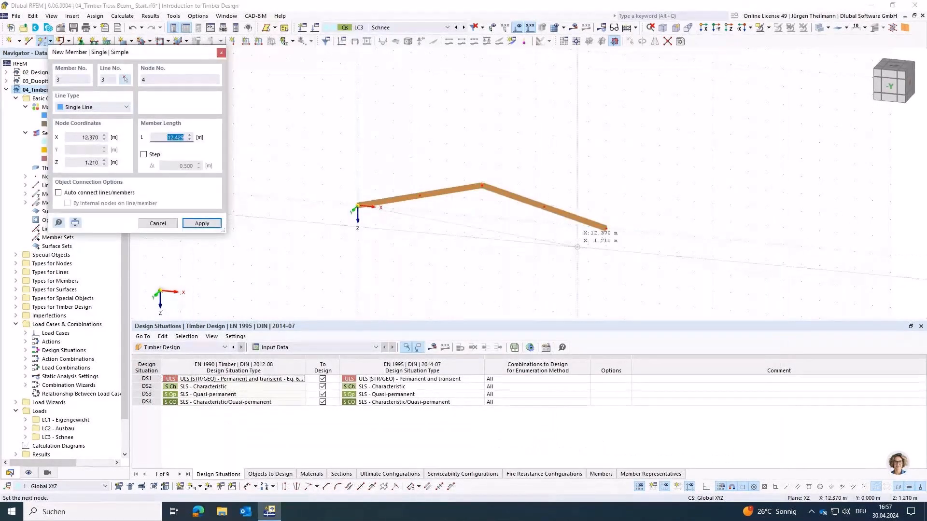
pyautogui.click(605, 228)
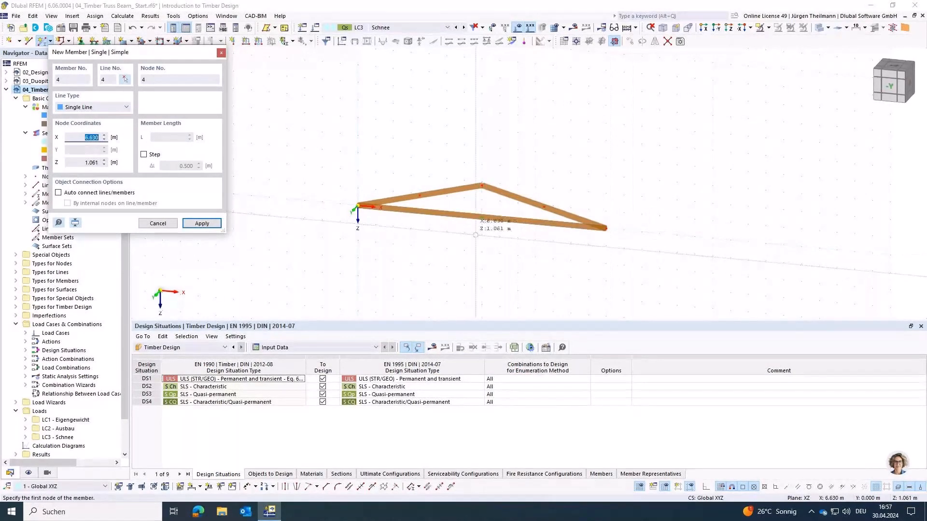
pyautogui.scroll(2, 476, 235)
pyautogui.press('Escape')
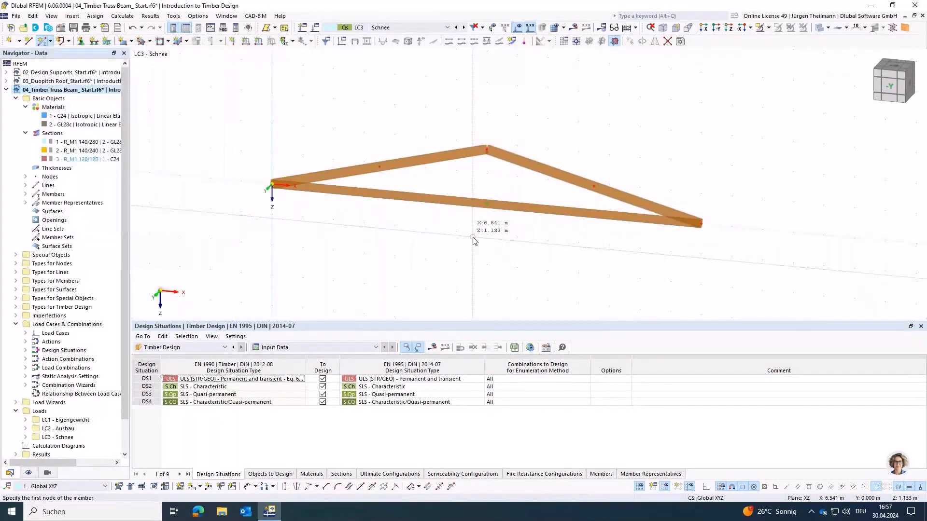
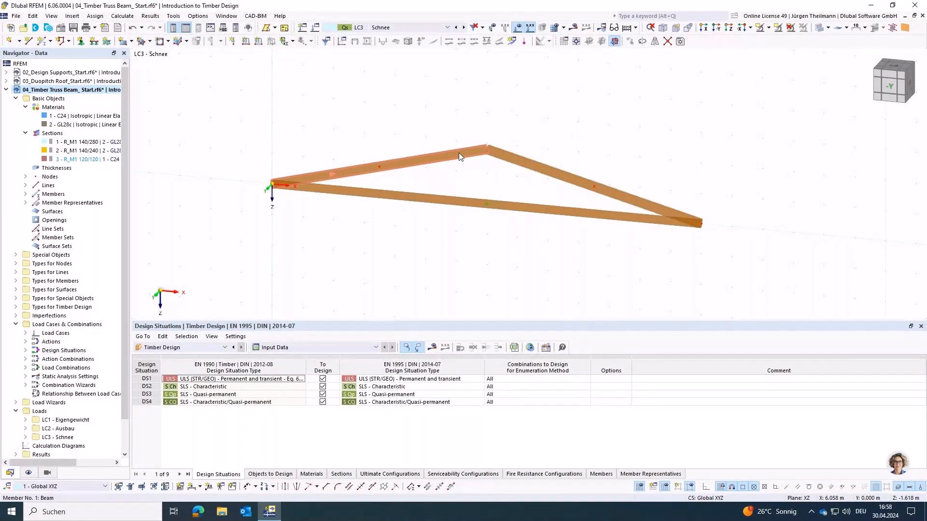
# Step: Assign a new member hinge with rotation φy released to end j of the top chord member running from the origin to the ridge
pyautogui.doubleClick(460, 157)
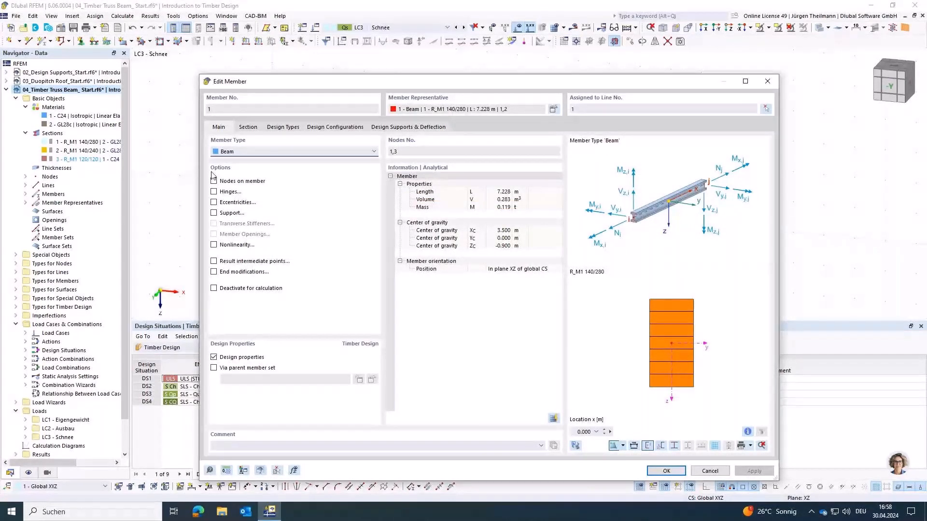
pyautogui.click(215, 193)
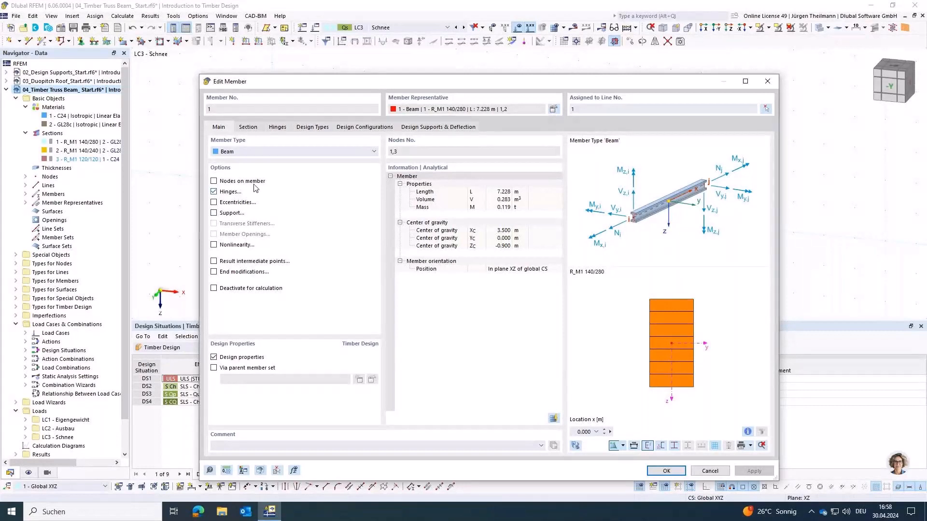
pyautogui.click(279, 128)
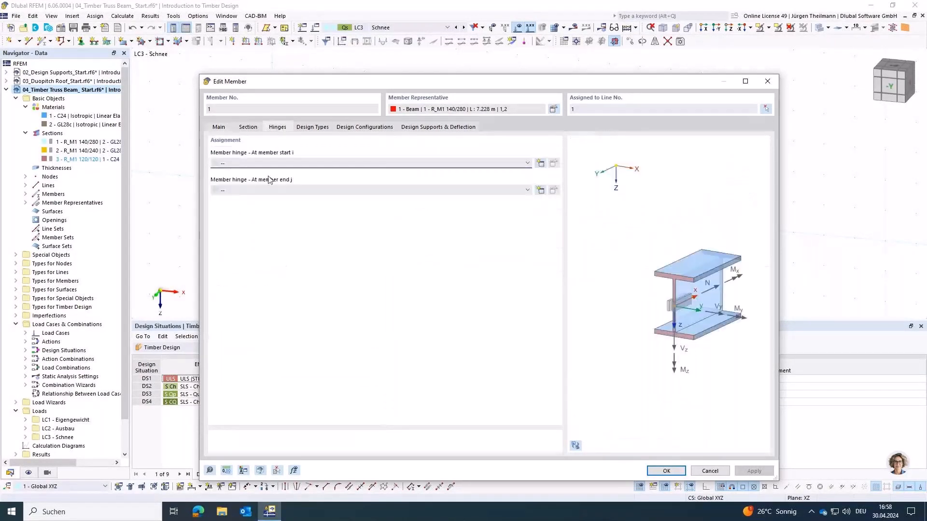
pyautogui.click(542, 192)
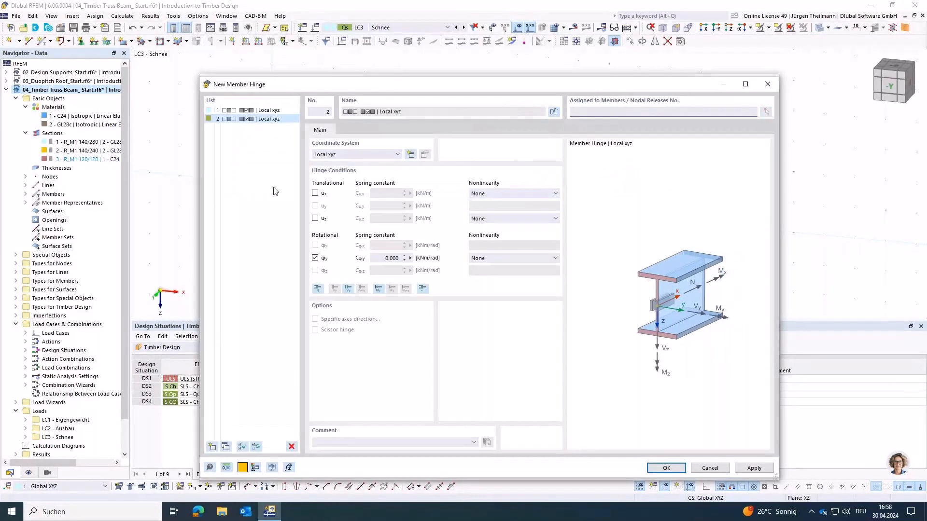
pyautogui.click(233, 111)
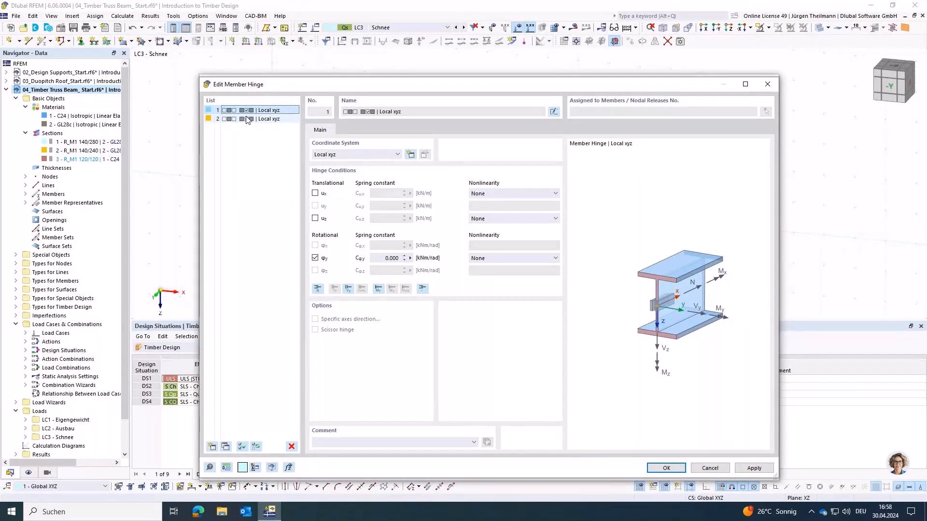
pyautogui.click(247, 120)
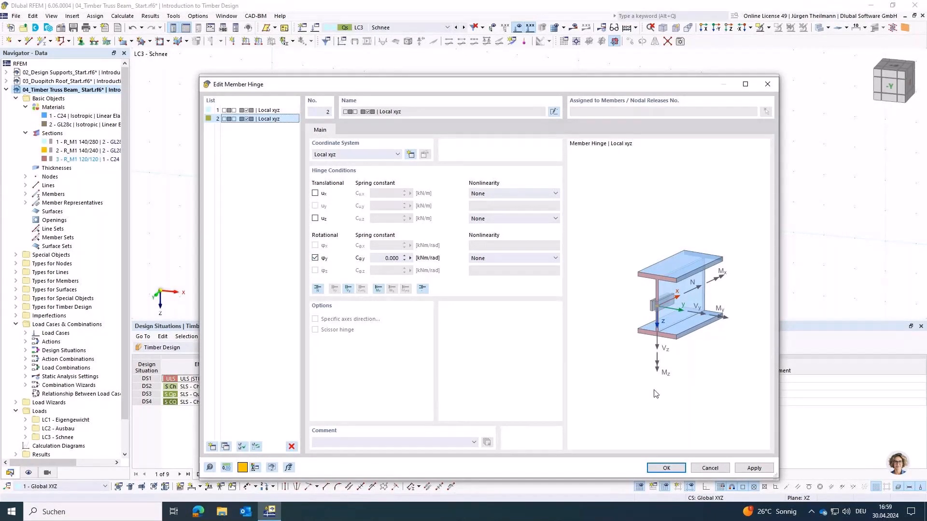
pyautogui.click(669, 468)
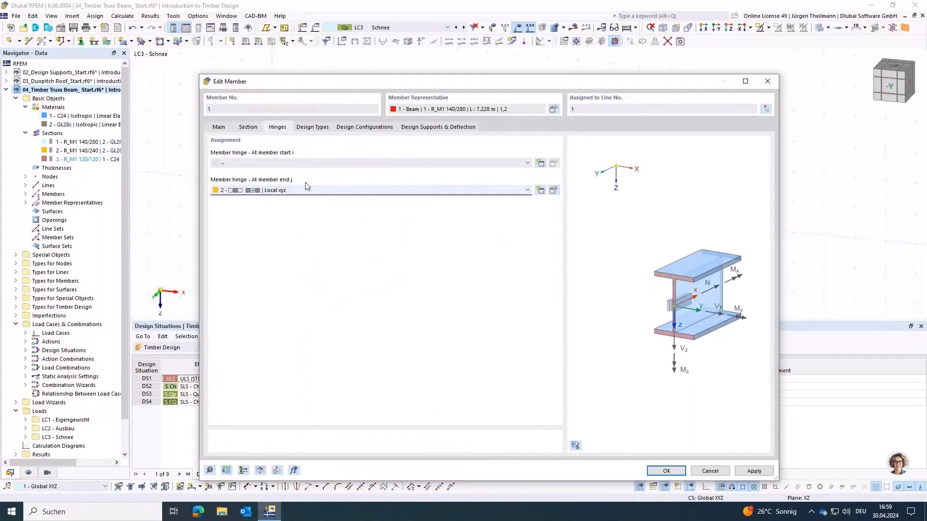
pyautogui.click(666, 471)
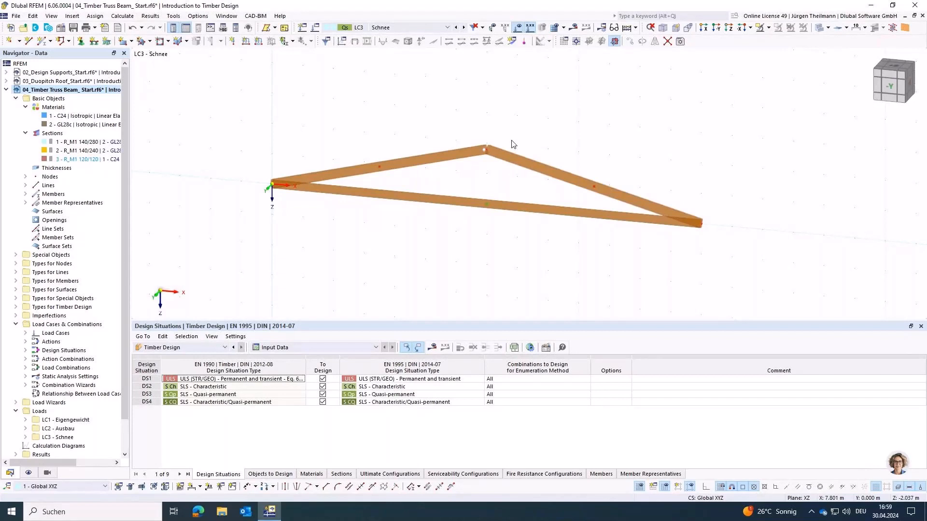
pyautogui.scroll(1, 495, 178)
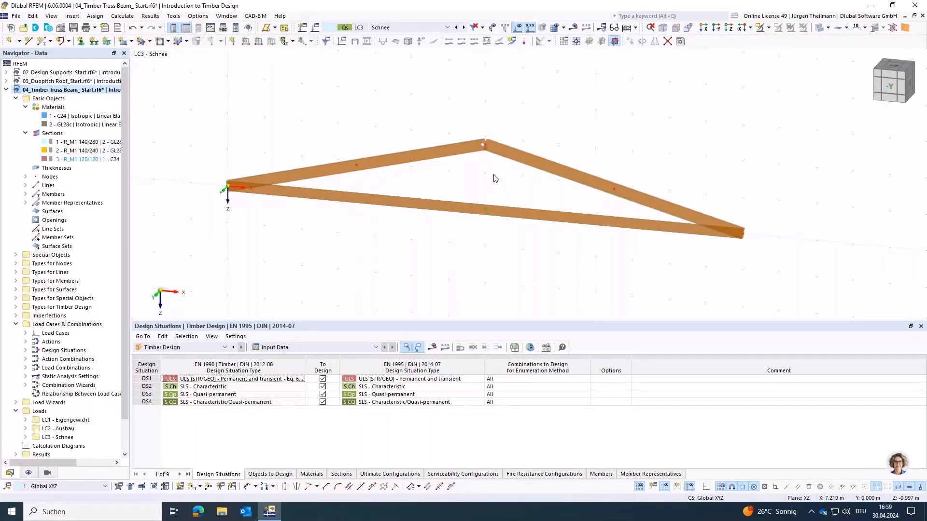
pyautogui.scroll(1, 495, 179)
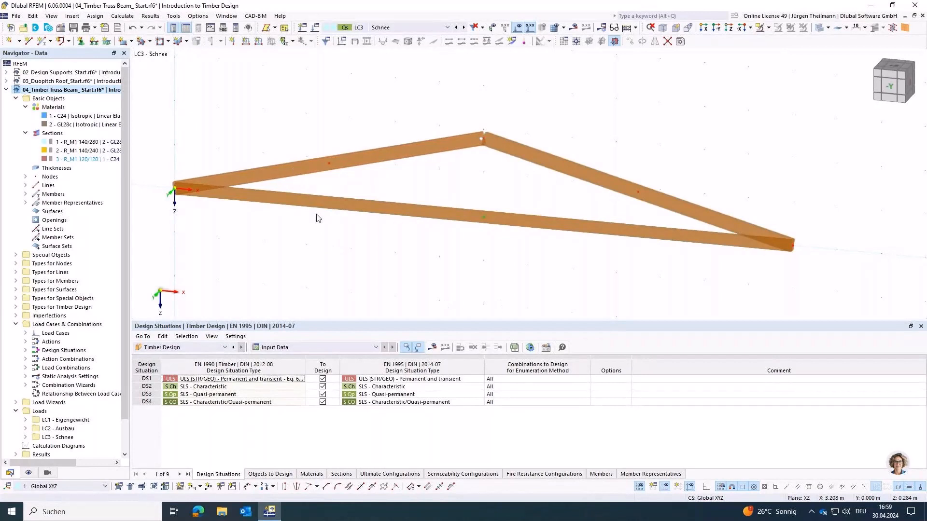
pyautogui.scroll(-1, 317, 218)
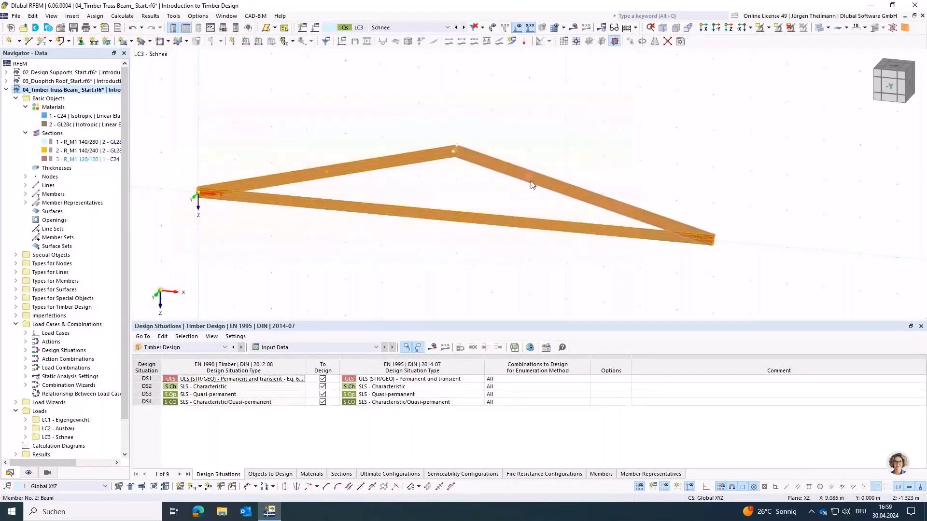
# Step: Add 2 intermediate nodes to each of the three chord members as 'On Member' nodes without dividing the members
pyautogui.rightClick(529, 180)
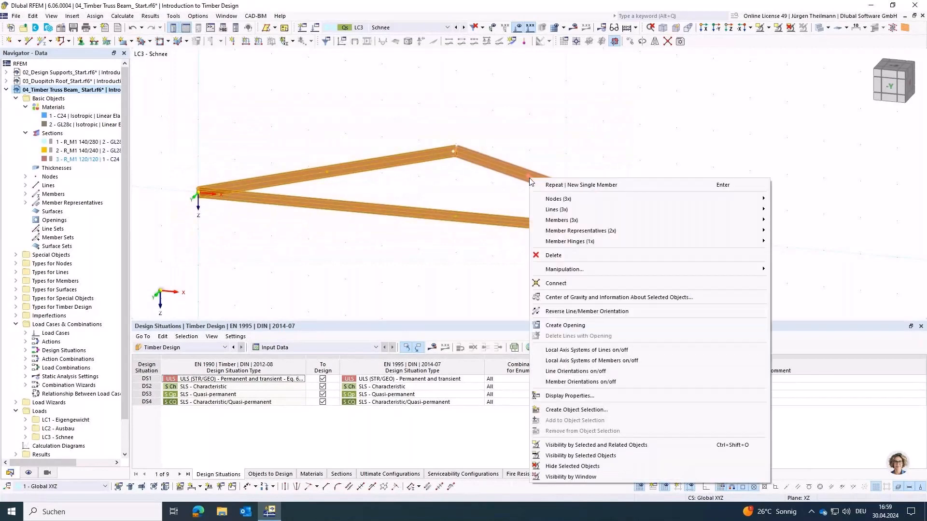
pyautogui.moveTo(688, 220)
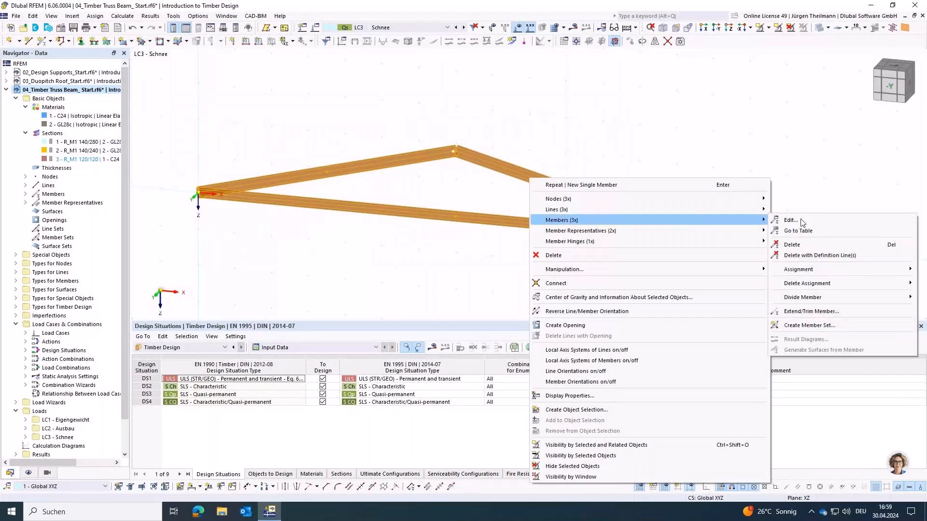
pyautogui.moveTo(829, 300)
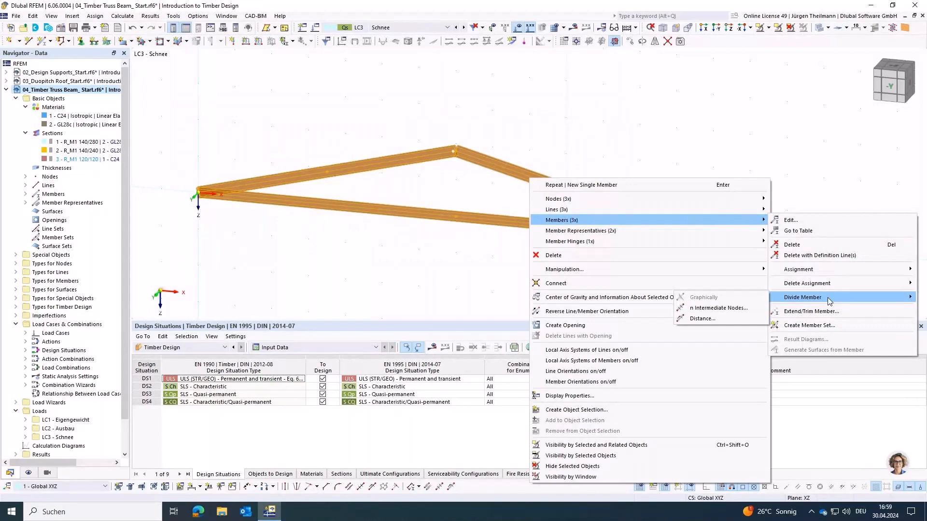
pyautogui.click(718, 308)
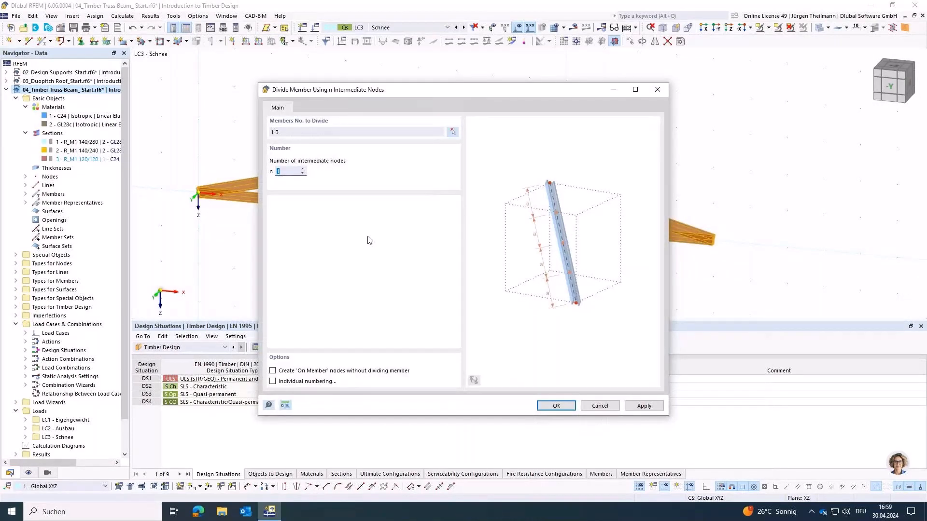
pyautogui.click(303, 169)
pyautogui.click(277, 373)
pyautogui.click(573, 405)
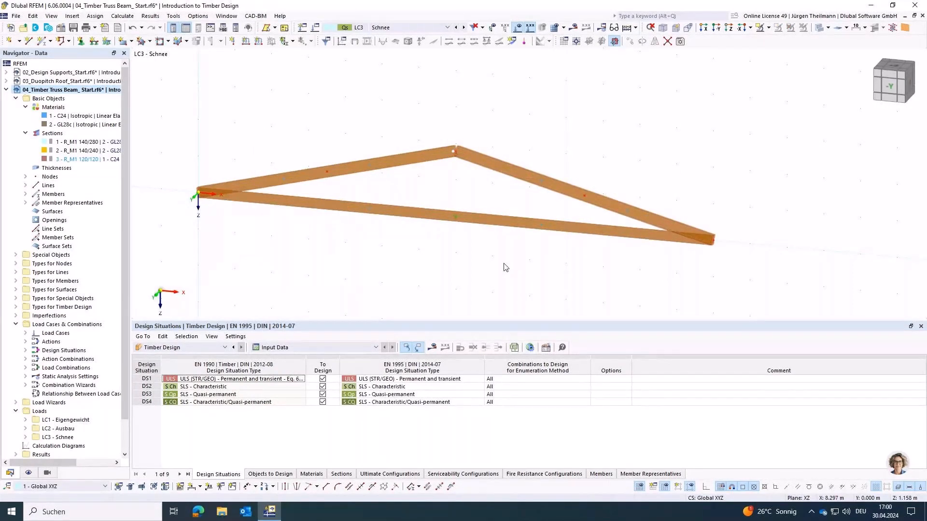
# Step: Define a new single member of type Truss with section R_M1 120/120 in C24 for the web members
pyautogui.click(42, 43)
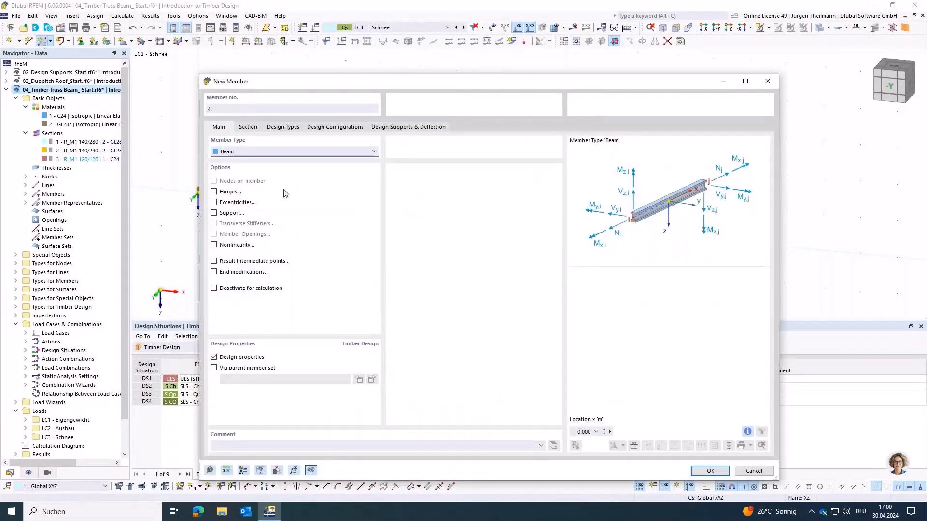
pyautogui.click(238, 152)
pyautogui.click(236, 177)
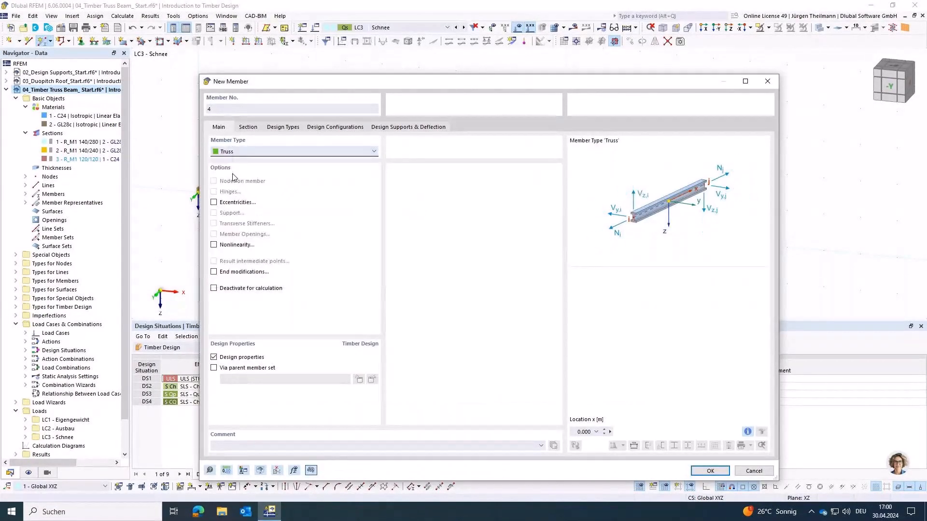
pyautogui.click(248, 127)
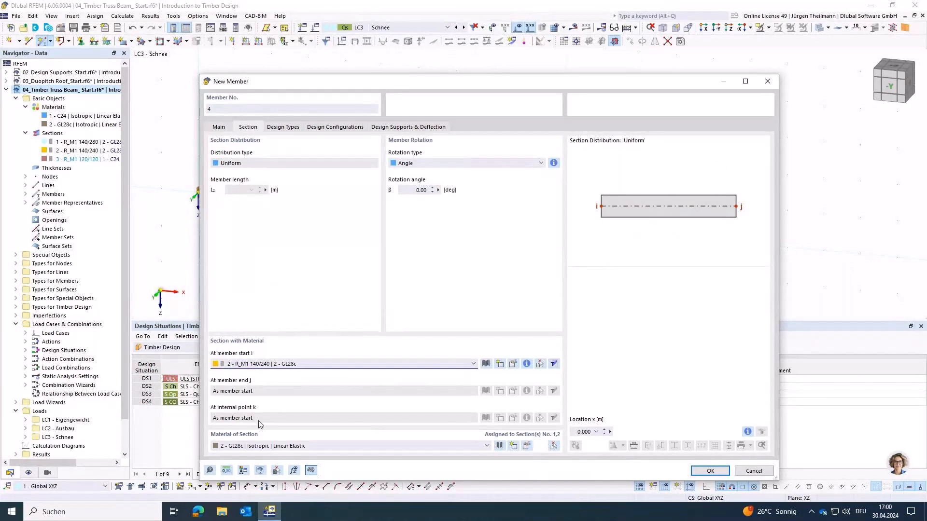
pyautogui.click(263, 364)
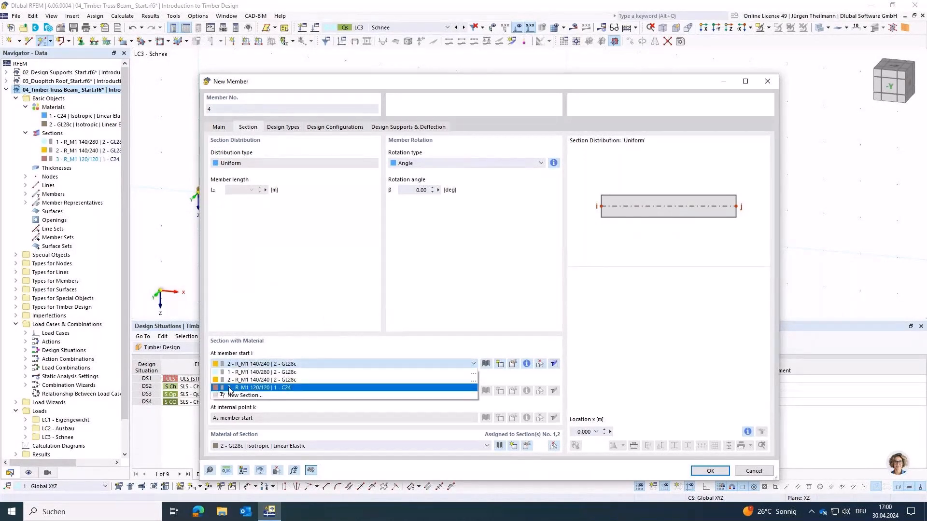
pyautogui.click(229, 389)
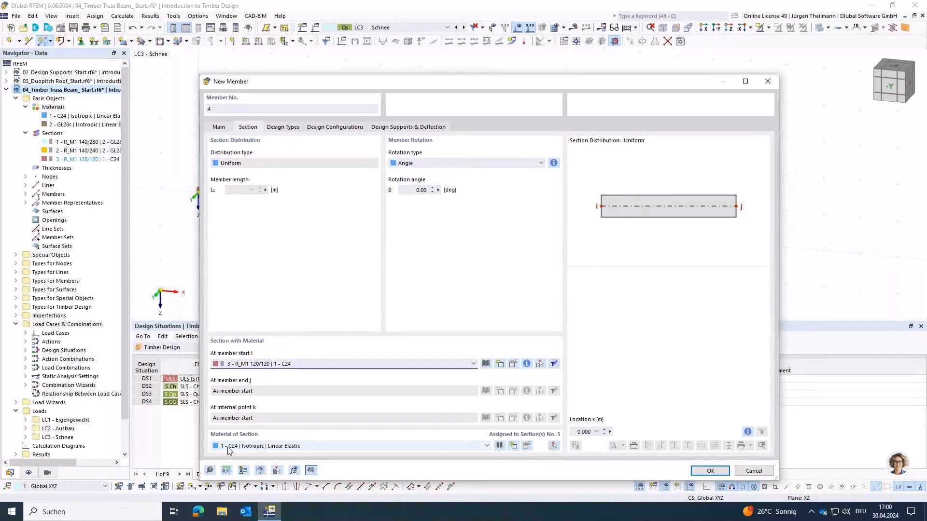
pyautogui.click(708, 471)
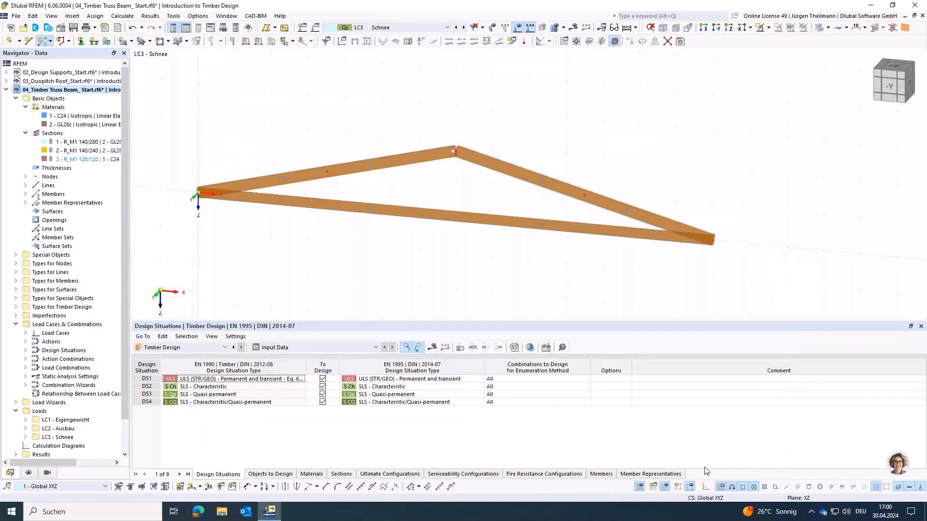
# Step: Place web members from the bottom chord node nearest the origin to both intermediate nodes of the adjacent top chord and to the ridge
pyautogui.click(370, 208)
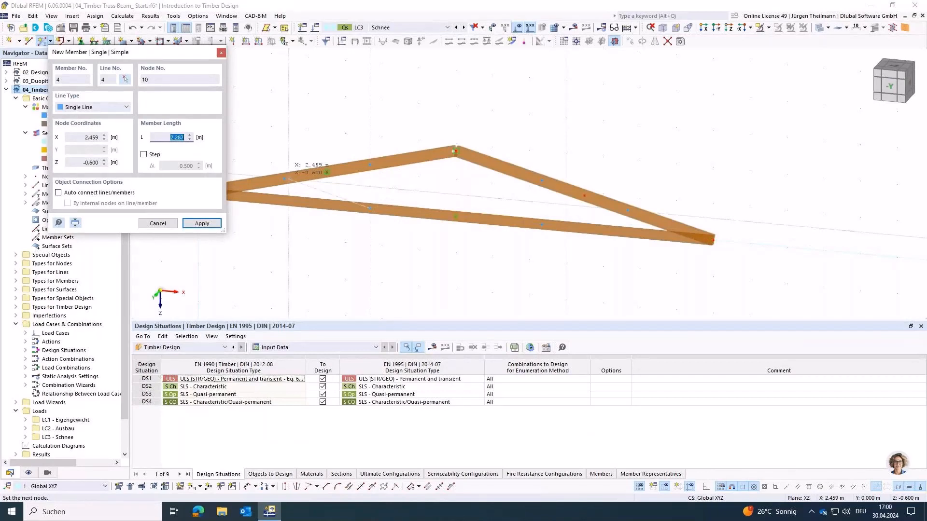
pyautogui.click(286, 179)
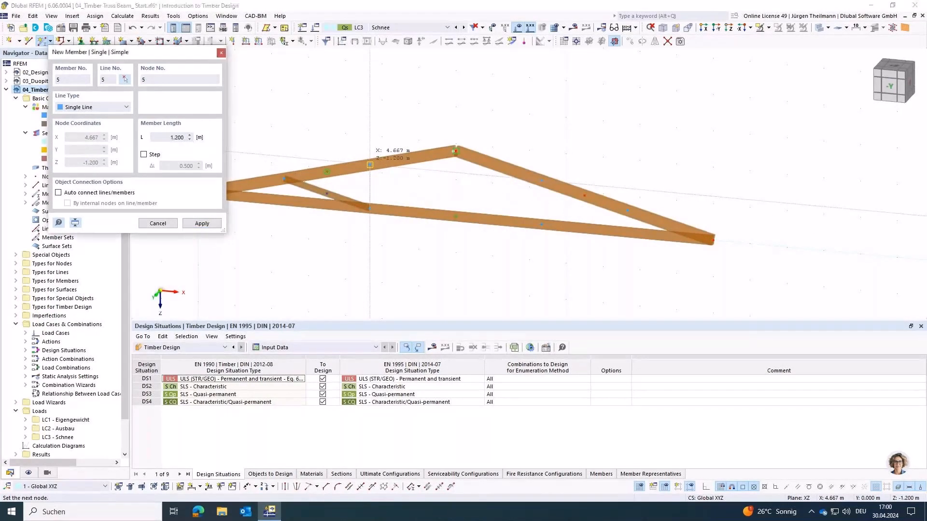
pyautogui.click(370, 165)
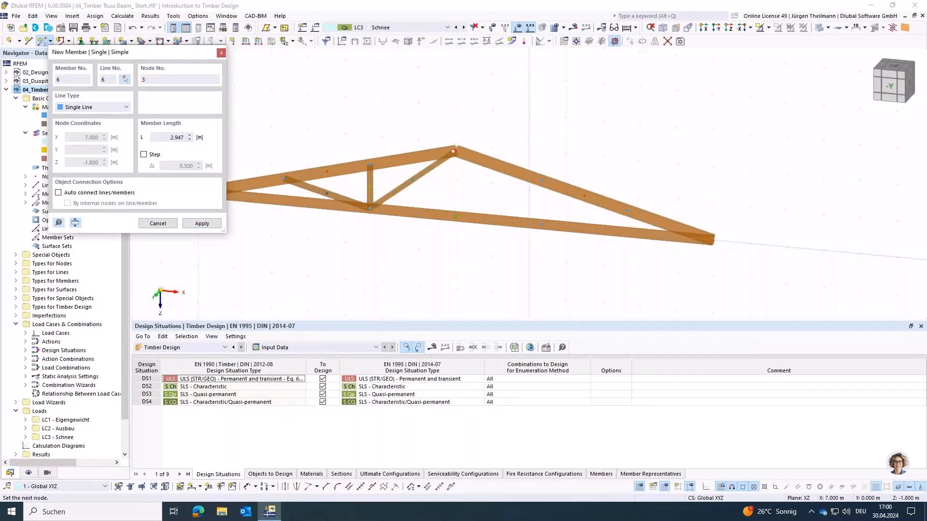
# Step: Place web members from the other bottom chord node to the ridge and to both intermediate nodes of the second top chord
pyautogui.click(541, 224)
pyautogui.click(541, 224)
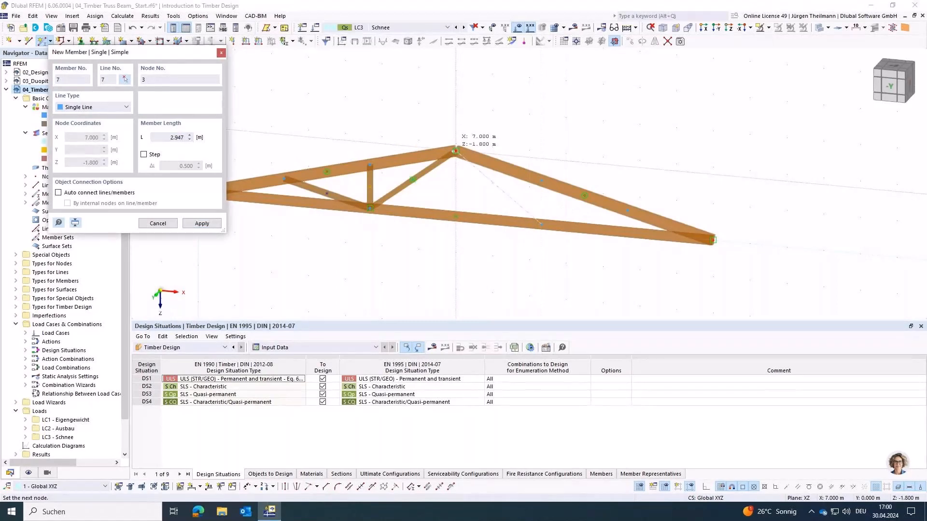
pyautogui.click(455, 151)
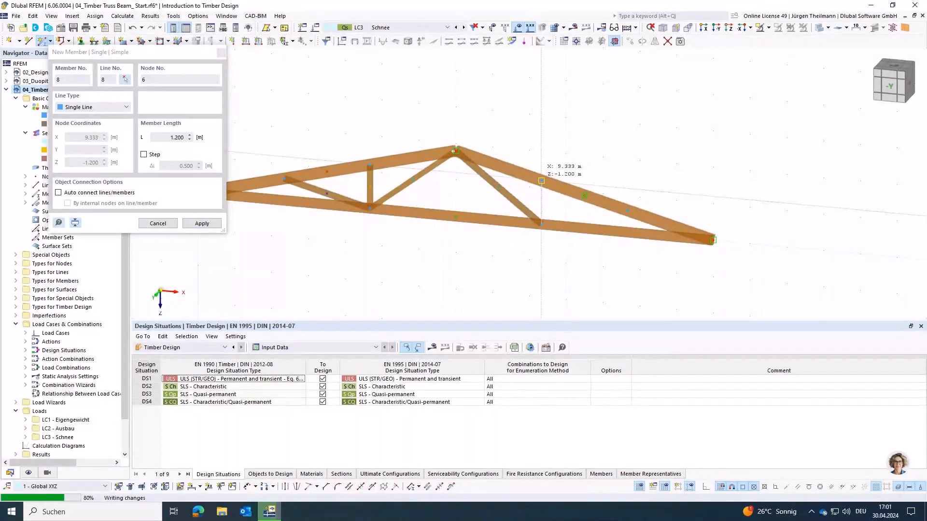
pyautogui.click(541, 181)
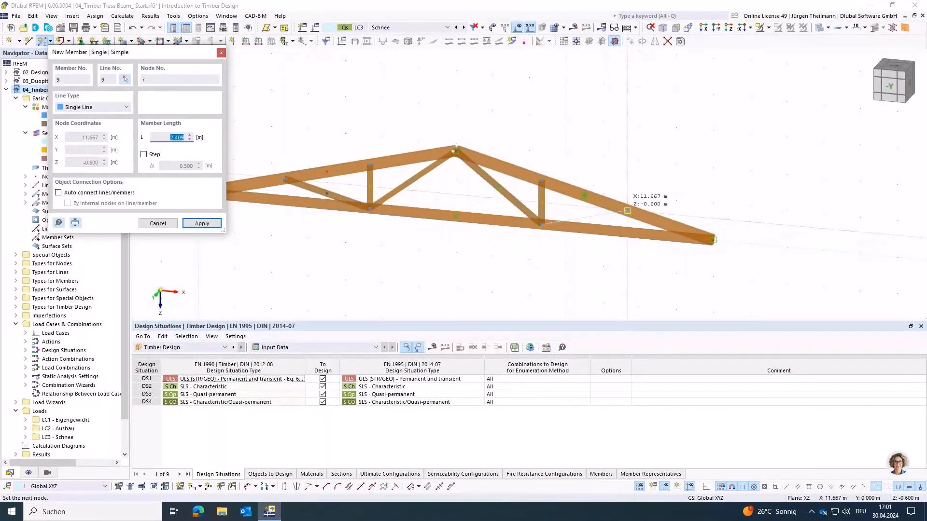
pyautogui.click(627, 211)
pyautogui.press('Escape')
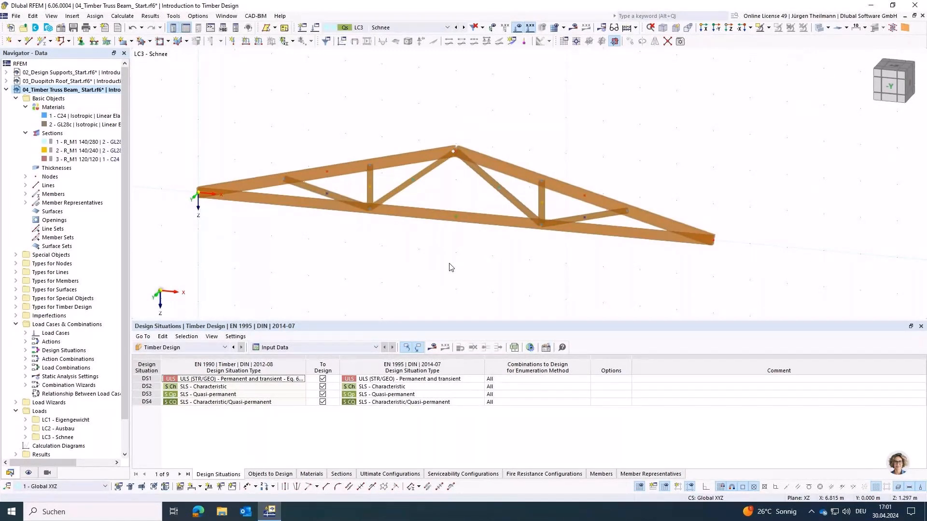
# Step: Assign the nodal support Gelenkig to the truss end node at the origin
pyautogui.click(82, 43)
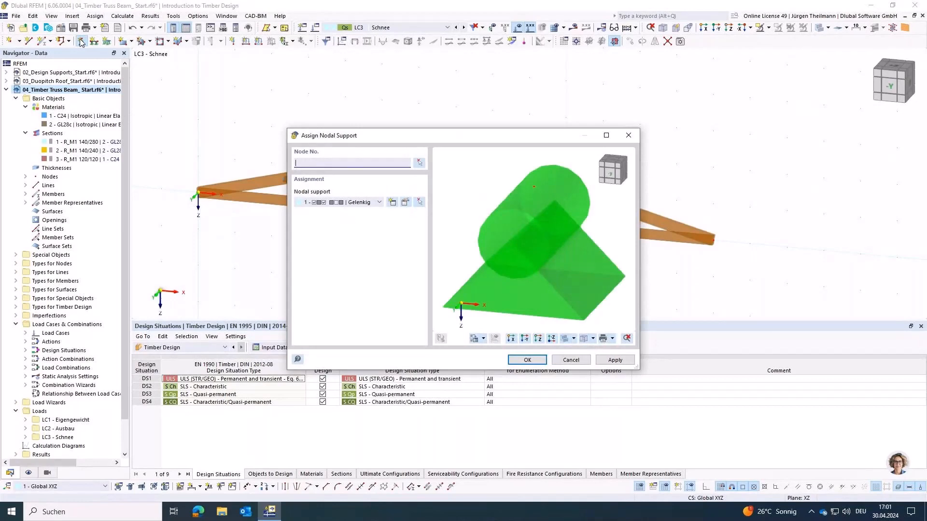
pyautogui.click(419, 164)
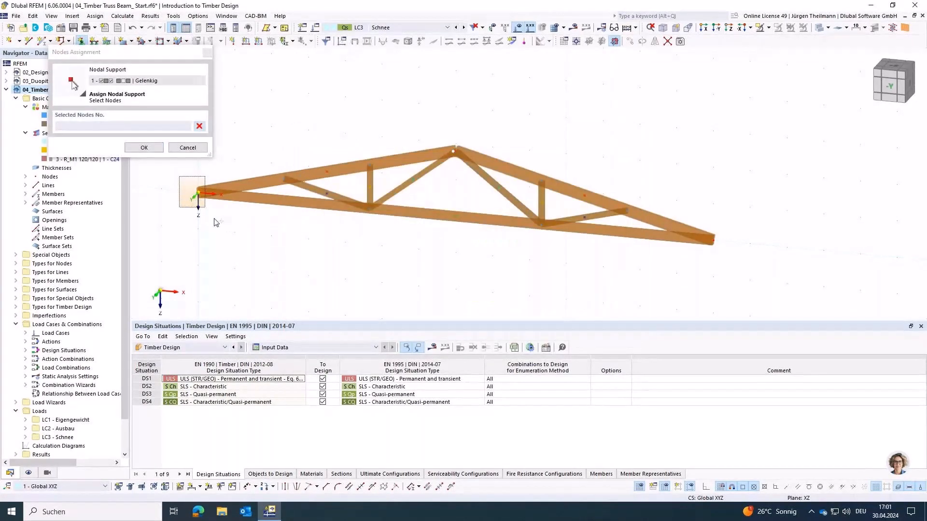
pyautogui.moveTo(214, 219); pyautogui.dragTo(214, 218)
pyautogui.rightClick(213, 219)
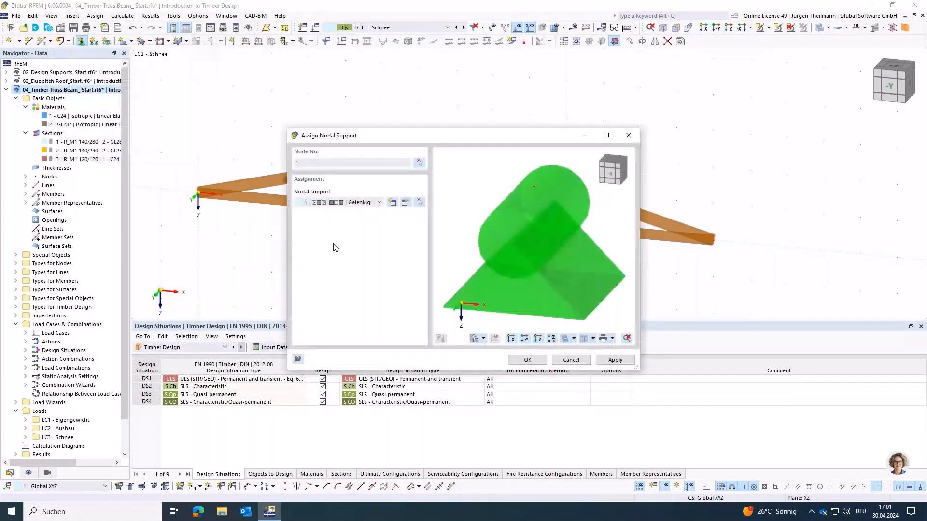
pyautogui.click(612, 363)
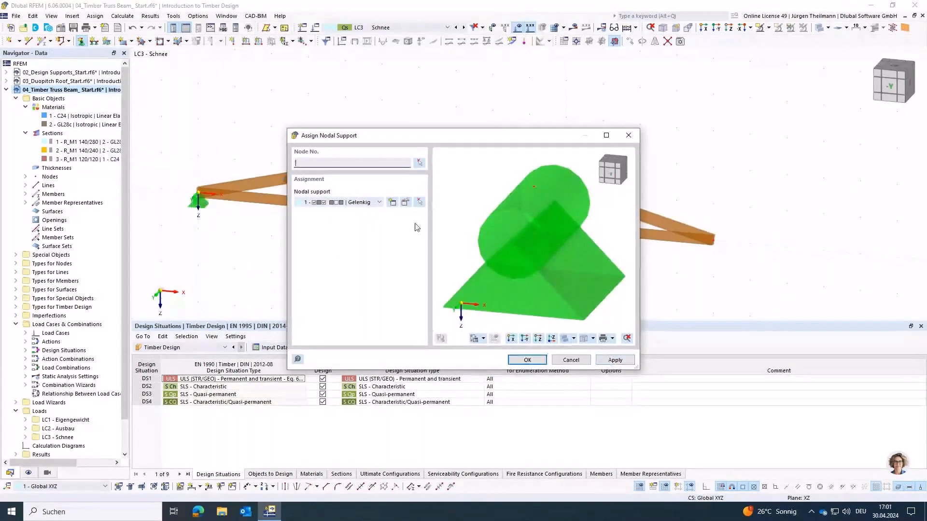
# Step: Assign the nodal support Verschieblich in X' to the truss end node opposite the origin
pyautogui.click(379, 202)
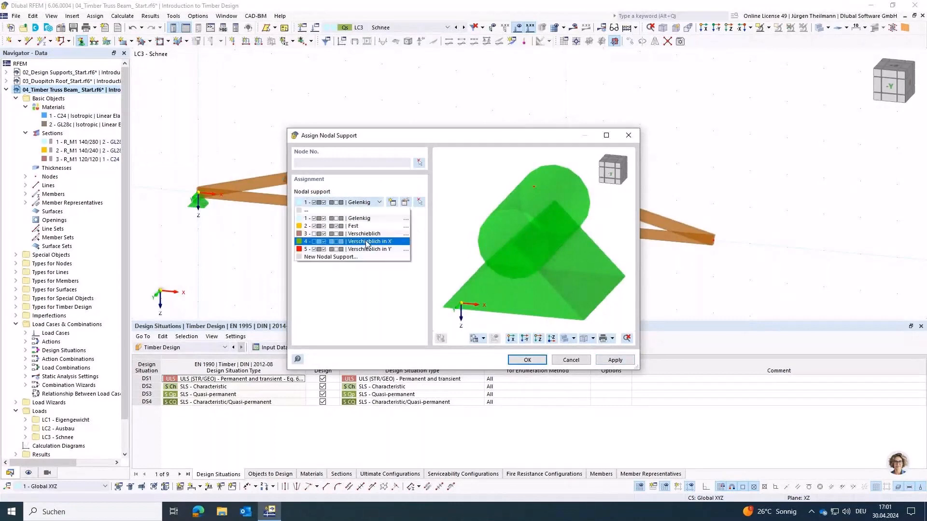
pyautogui.click(311, 242)
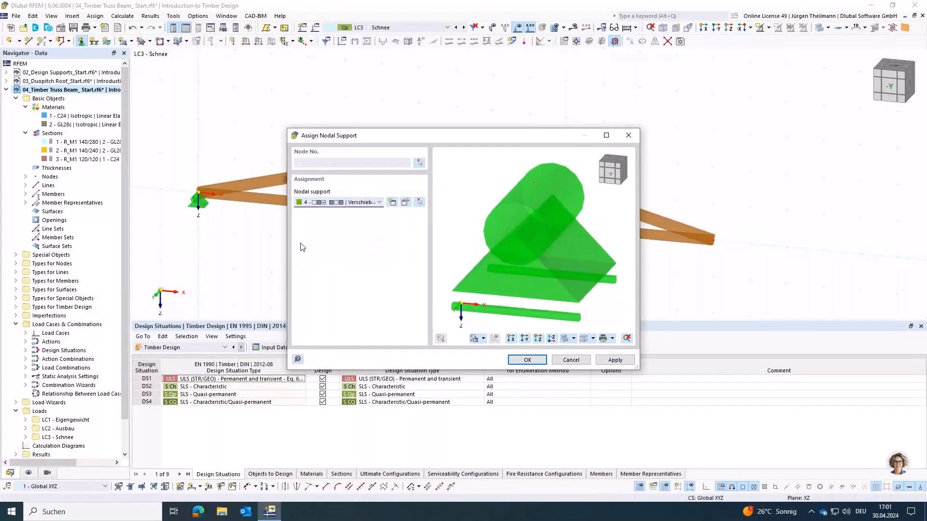
pyautogui.click(420, 162)
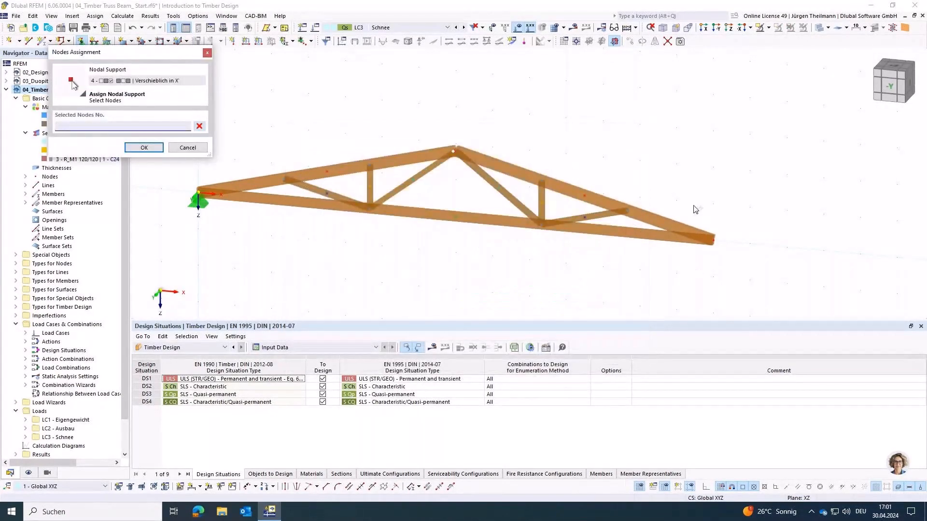
pyautogui.click(713, 240)
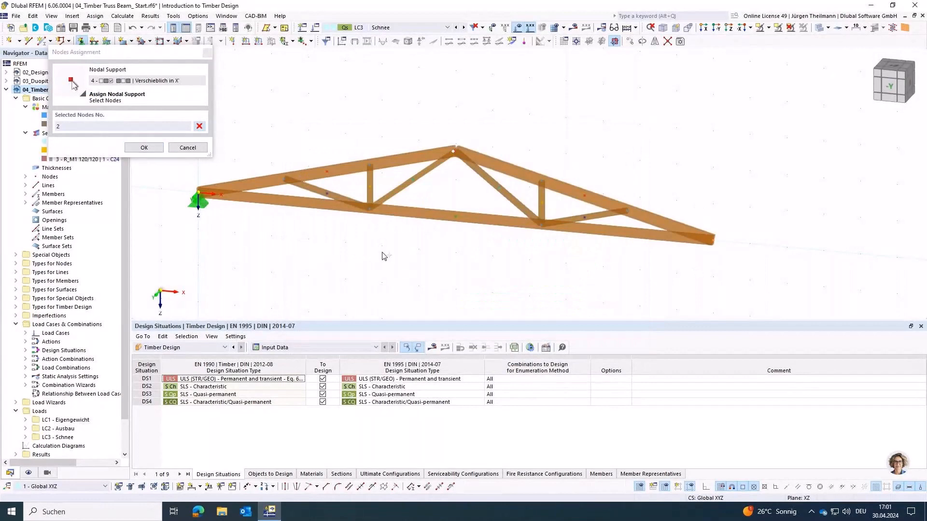
pyautogui.click(144, 147)
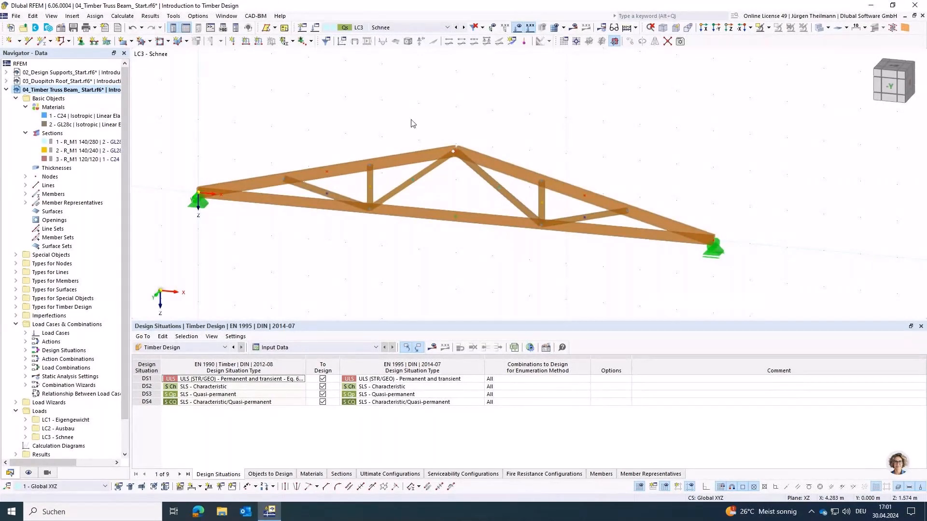
# Step: Make LC1 Eigengewicht the active load case
pyautogui.click(445, 28)
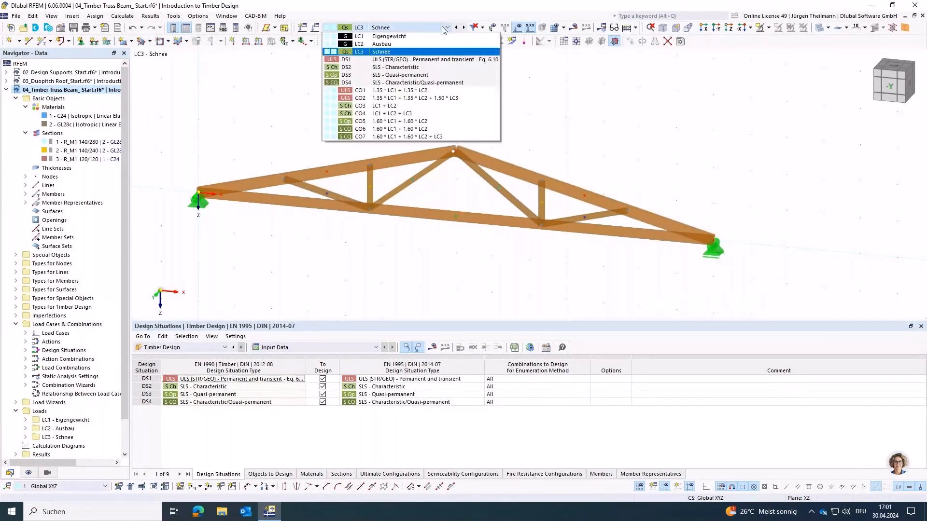
pyautogui.click(444, 36)
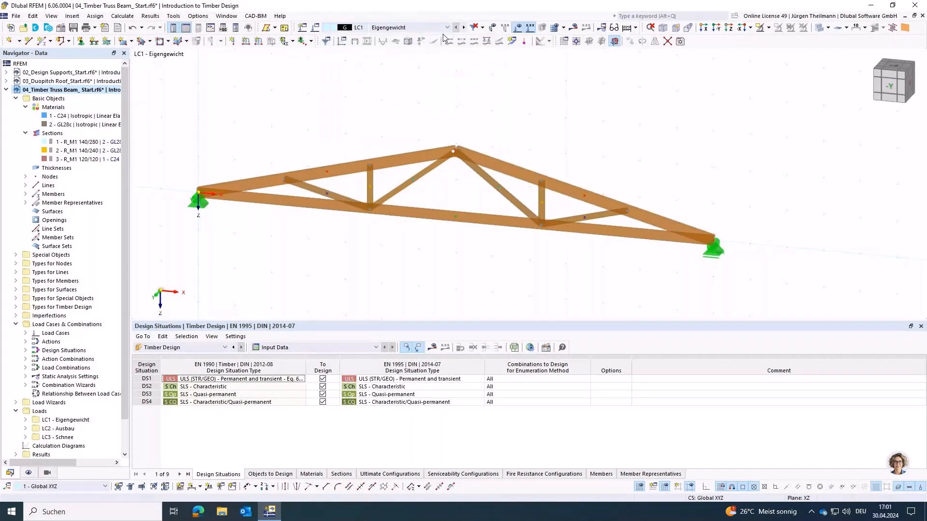
pyautogui.click(448, 29)
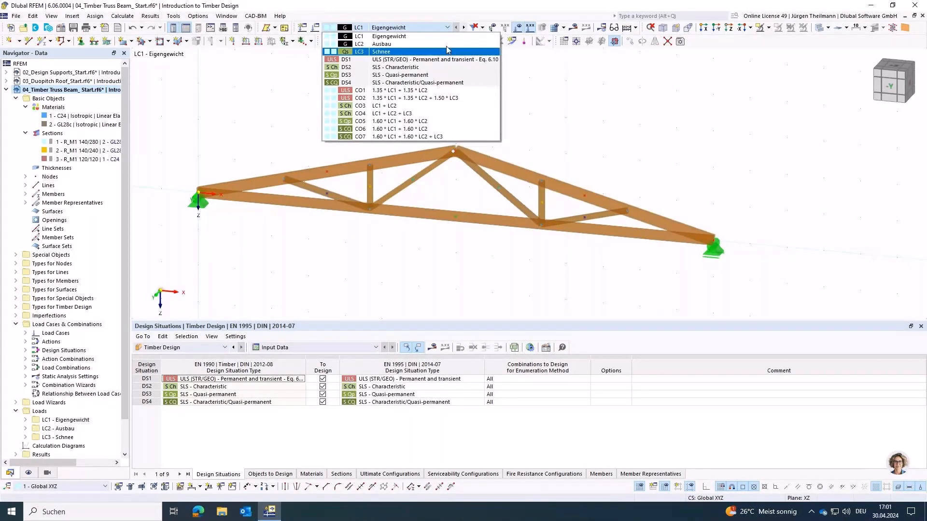
pyautogui.click(448, 29)
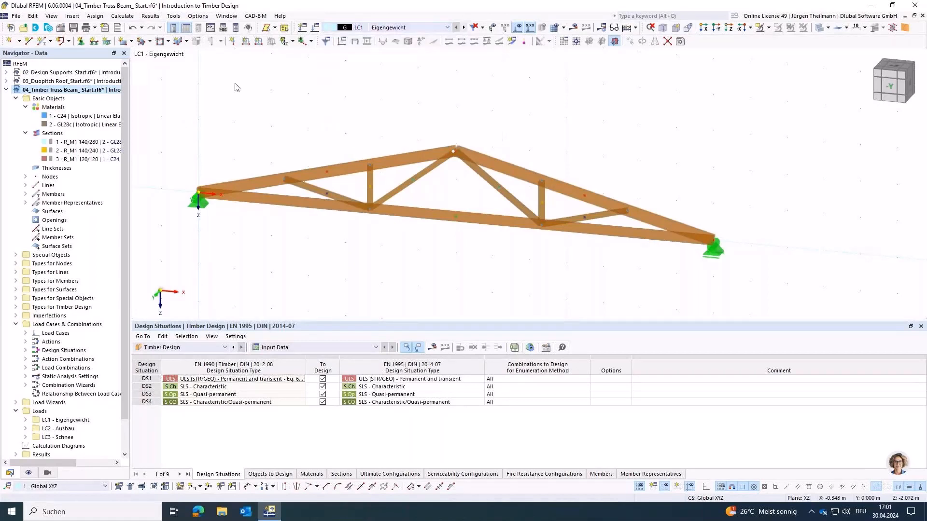
# Step: Start a new member load and assign it to both top chord members of the truss
pyautogui.click(259, 43)
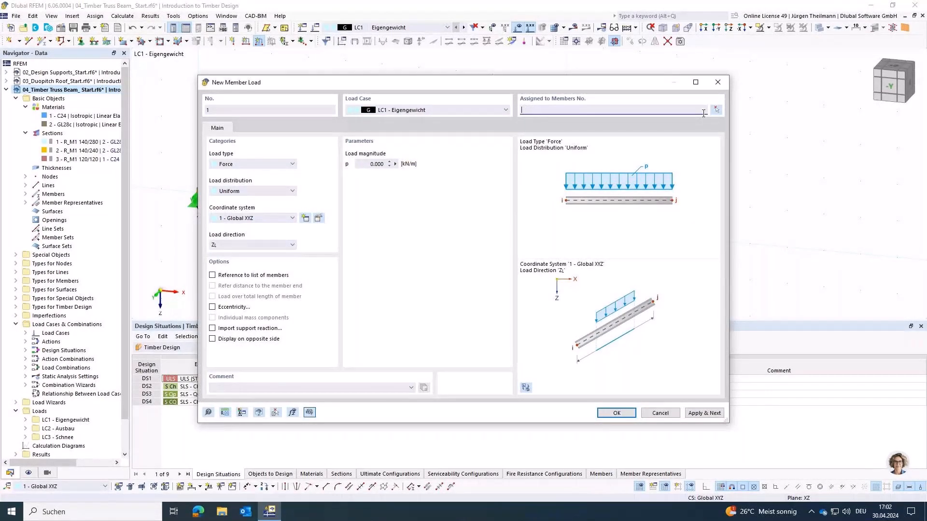
pyautogui.click(716, 110)
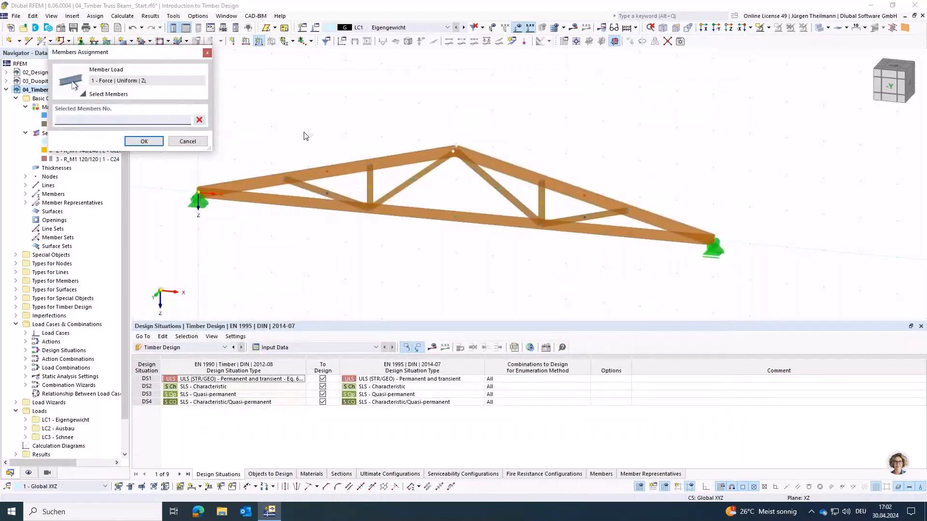
pyautogui.click(327, 175)
pyautogui.click(497, 165)
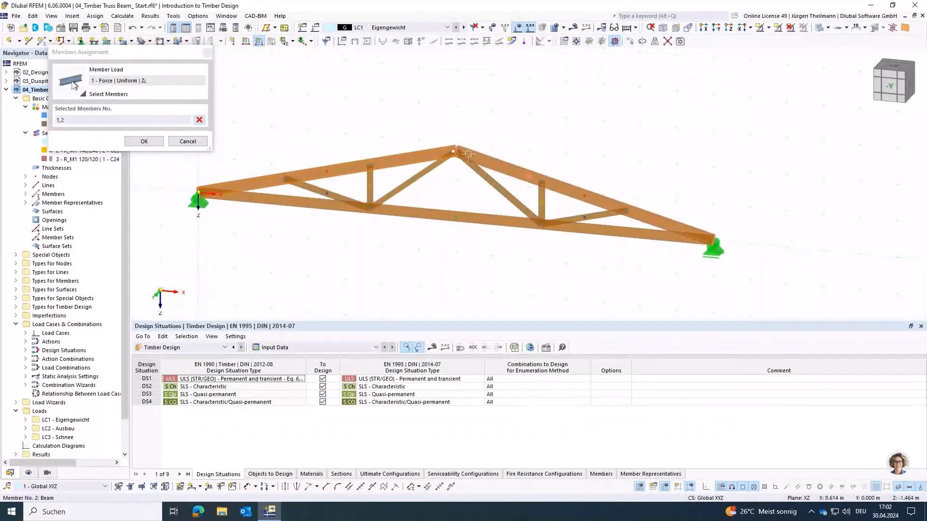
pyautogui.click(142, 142)
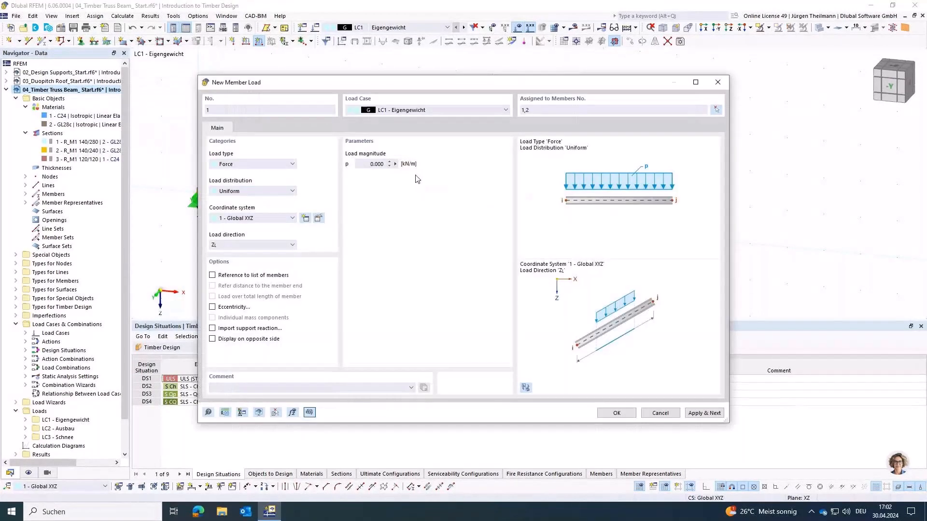
# Step: Apply a uniform force of 3 kN/m in LC2 Ausbau, acting global in Z on true length
pyautogui.click(368, 164)
pyautogui.write('3')
pyautogui.press('Tab')
pyautogui.click(355, 110)
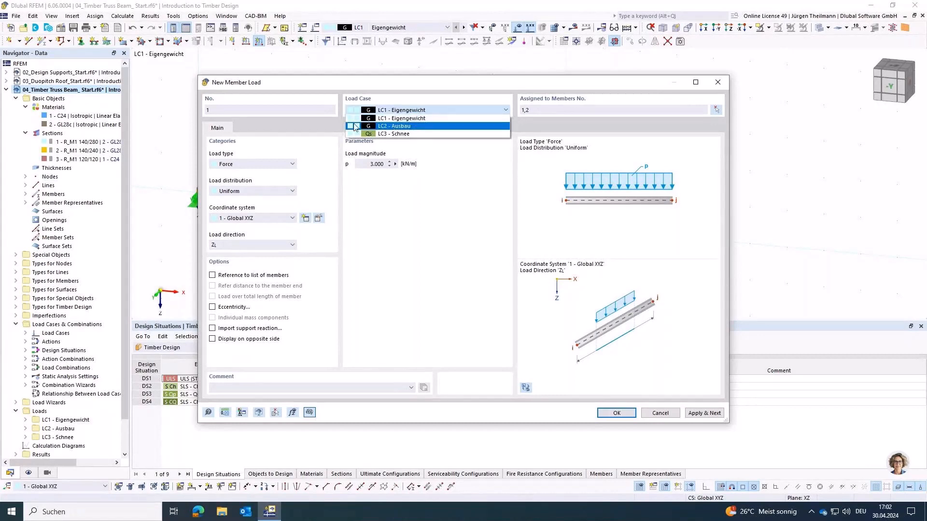
pyautogui.click(407, 126)
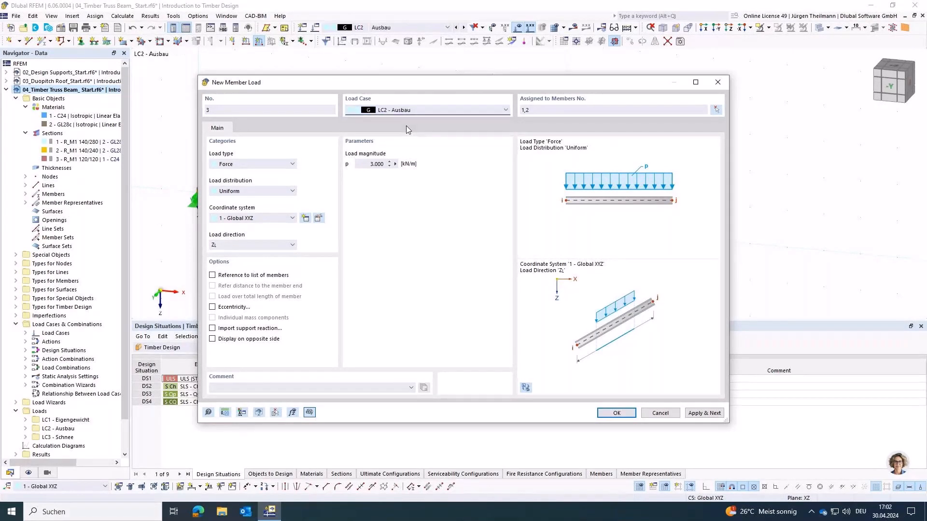
pyautogui.click(238, 247)
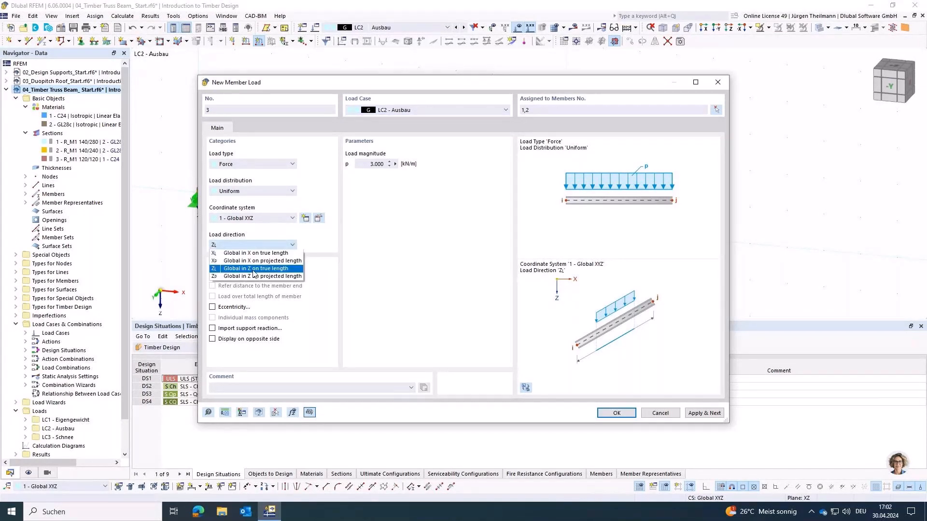
pyautogui.click(253, 270)
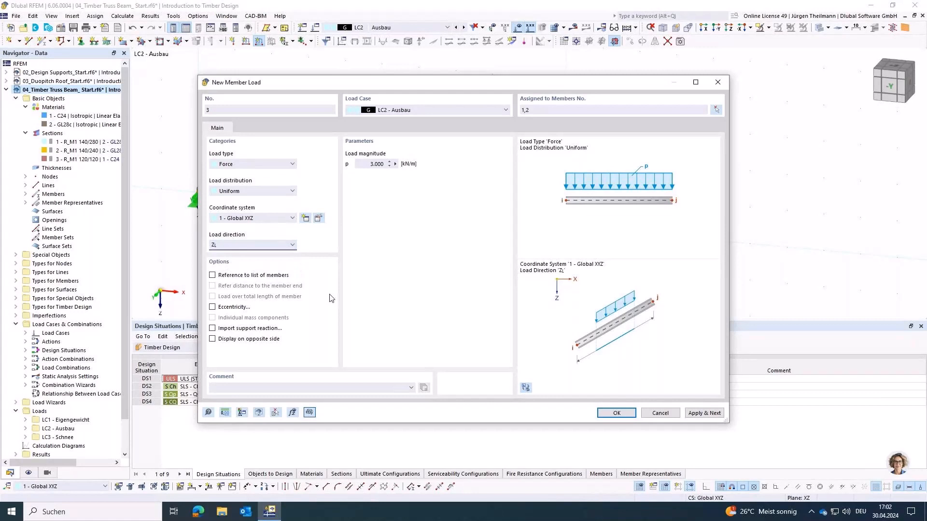
pyautogui.click(714, 414)
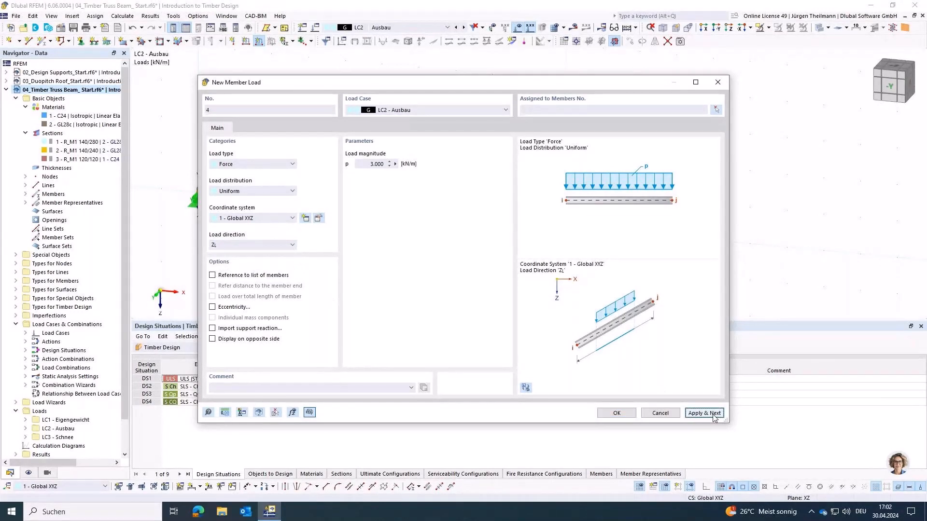
# Step: Apply a uniform 3.5 kN/m load to both top chords in LC3 Schnee, acting global in Z on projected length
pyautogui.click(475, 110)
pyautogui.click(428, 136)
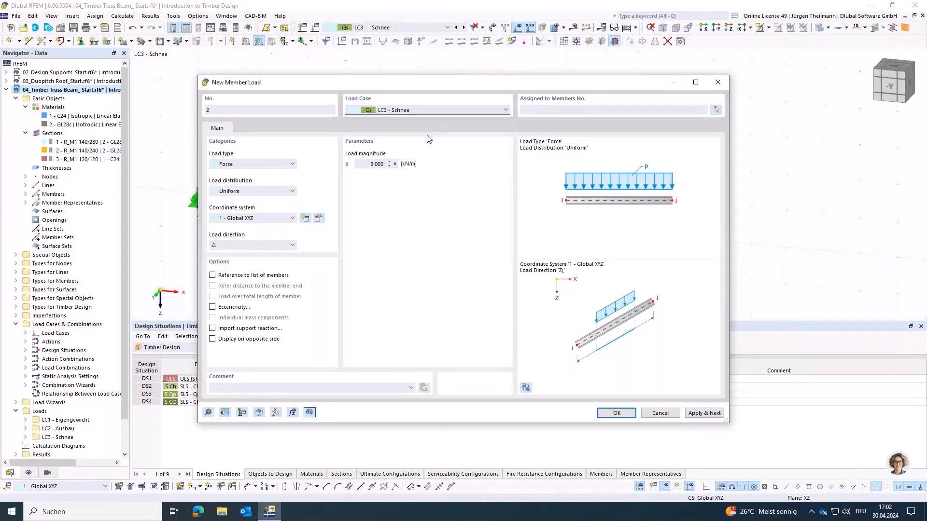
pyautogui.click(717, 110)
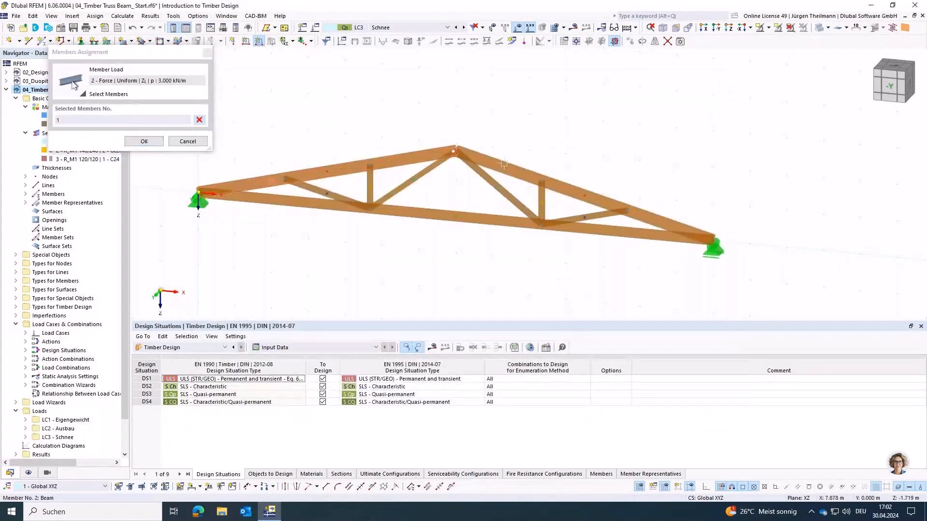
pyautogui.click(134, 142)
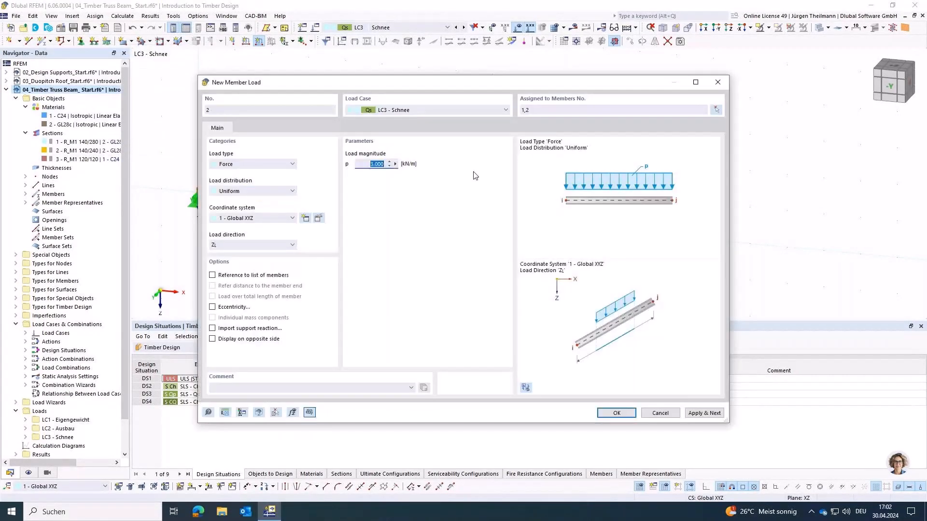
pyautogui.write('3.5')
pyautogui.press('Tab')
pyautogui.click(257, 245)
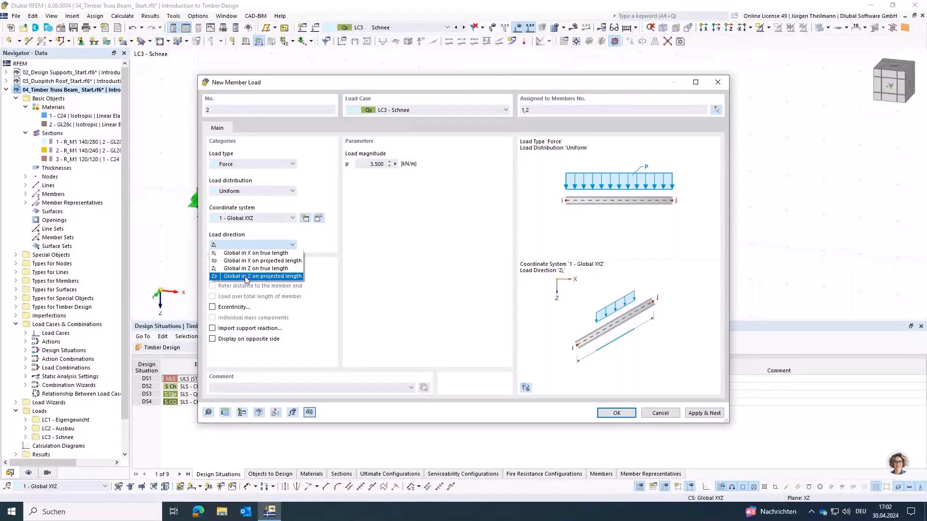
pyautogui.click(292, 277)
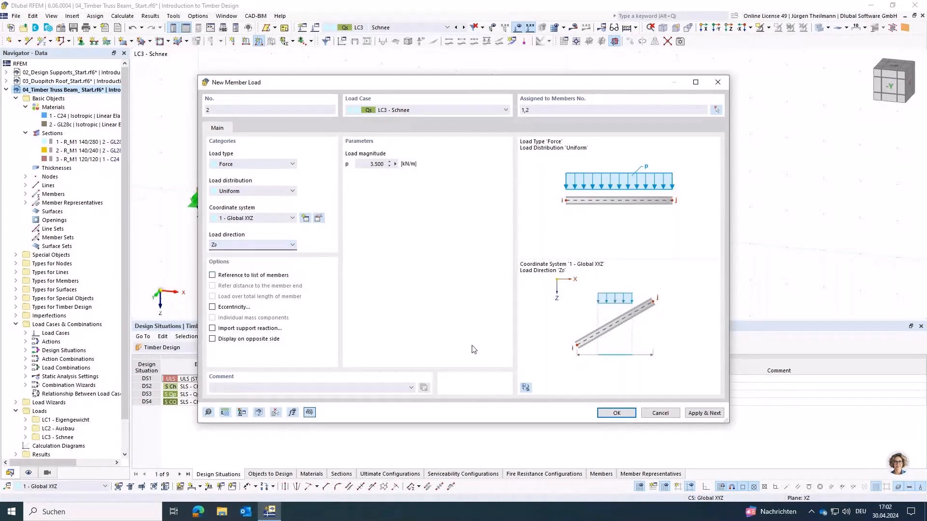
pyautogui.click(620, 414)
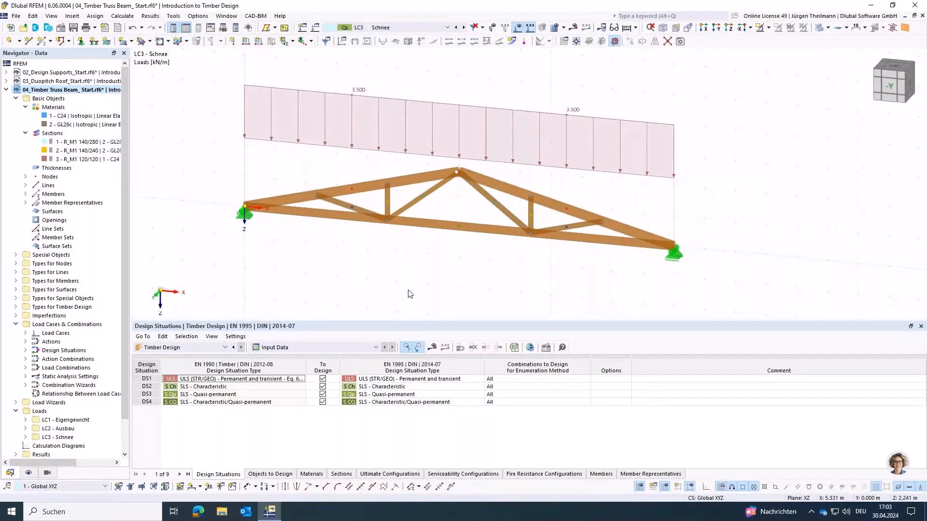
pyautogui.click(433, 350)
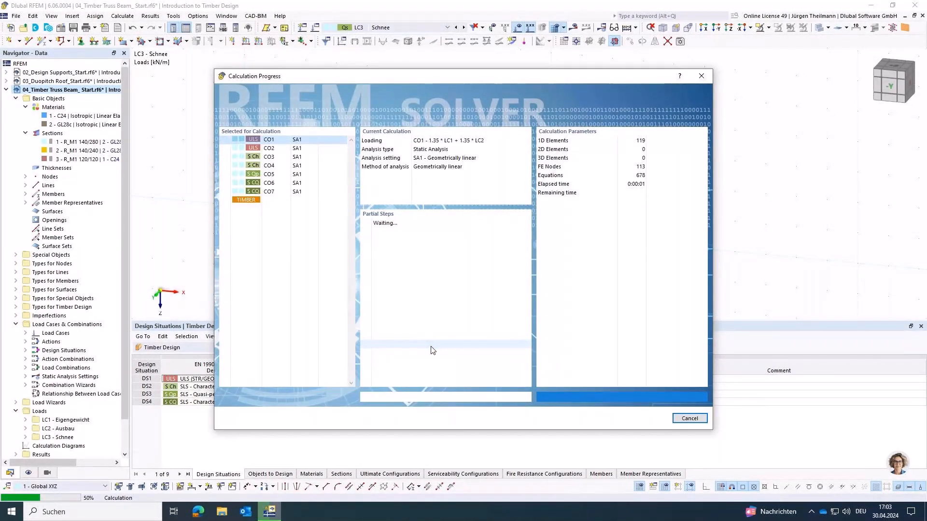
pyautogui.click(690, 418)
pyautogui.click(463, 300)
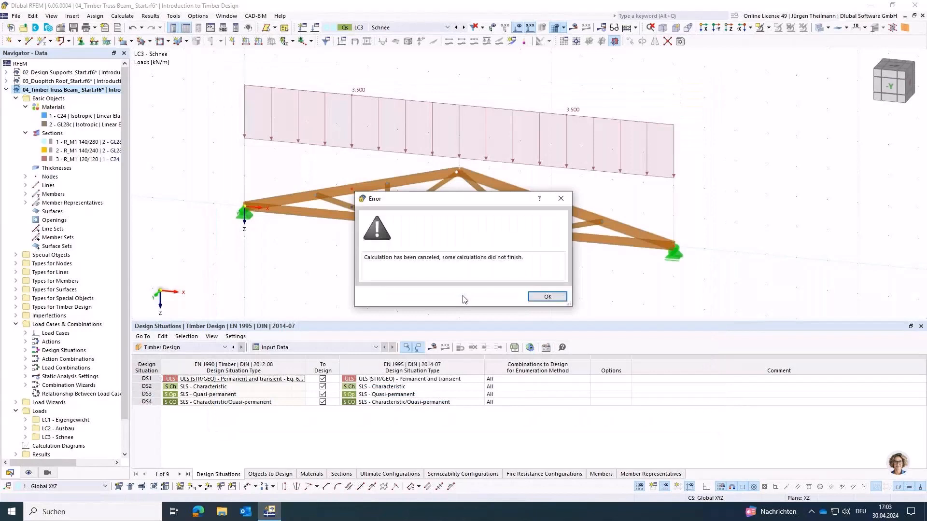
pyautogui.click(548, 297)
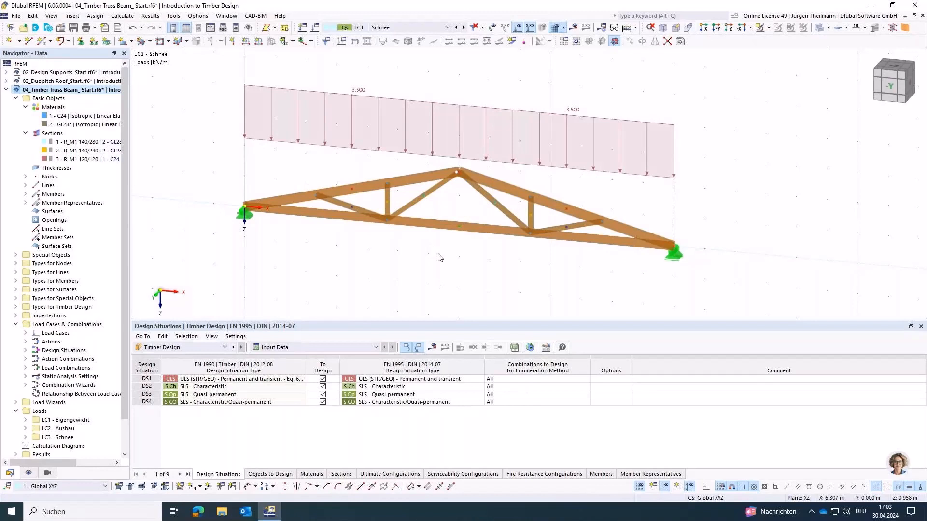
# Step: Edit both top chord members together and choose the Upper girder effective lengths as their design type
pyautogui.click(351, 193)
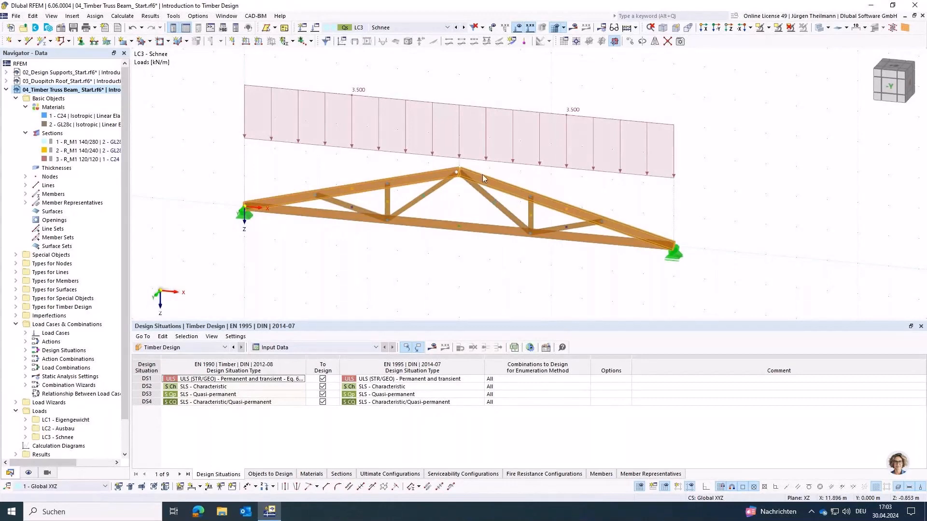
pyautogui.doubleClick(413, 178)
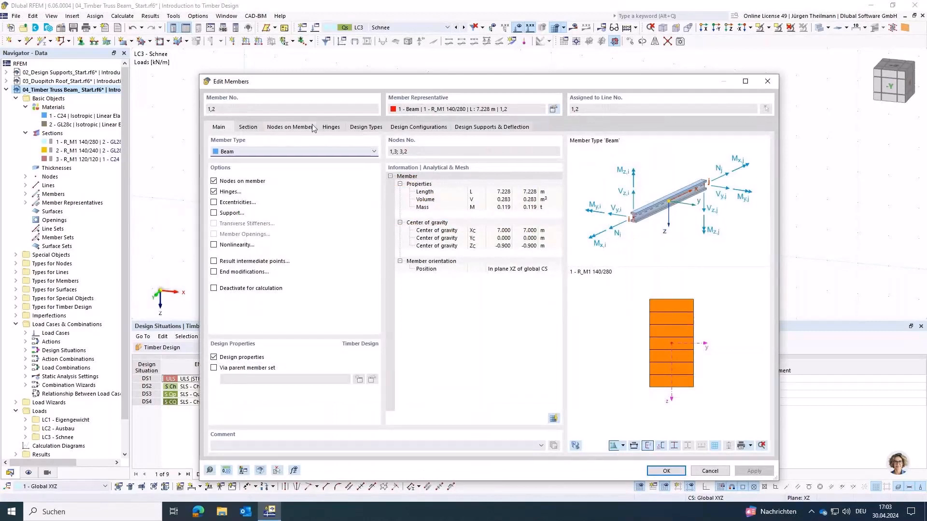
pyautogui.click(361, 129)
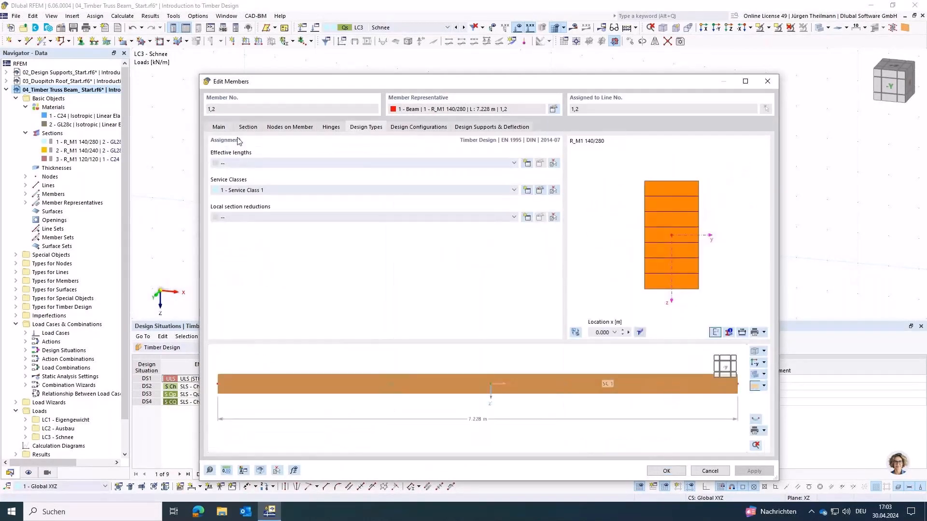
pyautogui.click(243, 164)
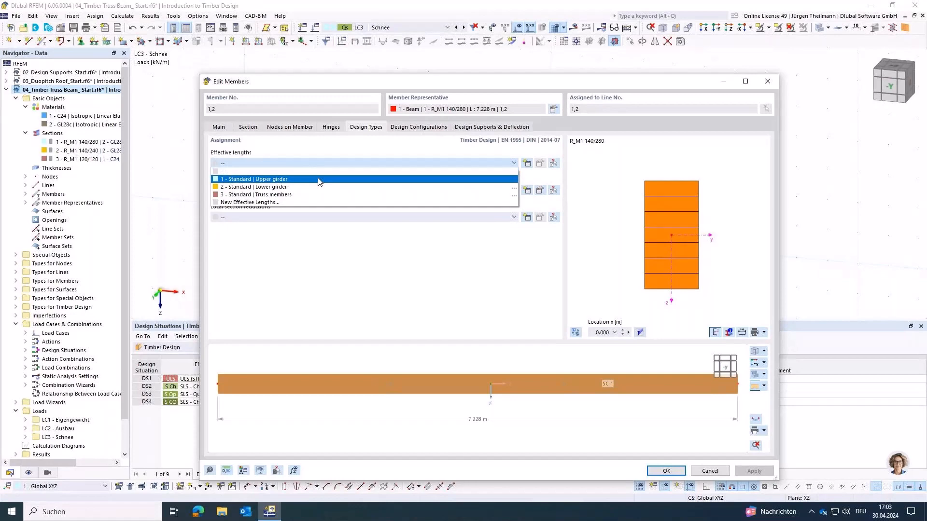
pyautogui.click(220, 181)
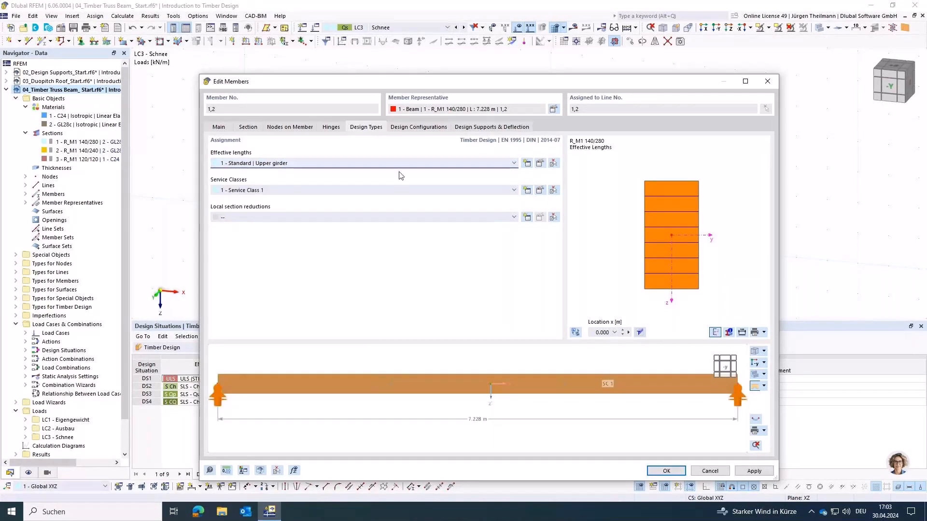
# Step: Review the Upper girder effective lengths as factors and absolute values, and confirm their assignment to the top chords
pyautogui.click(539, 163)
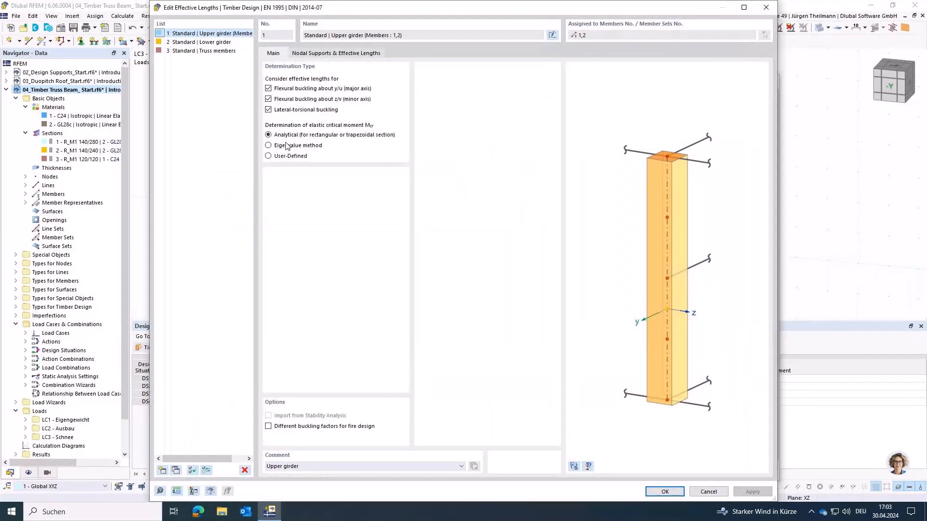
pyautogui.click(335, 54)
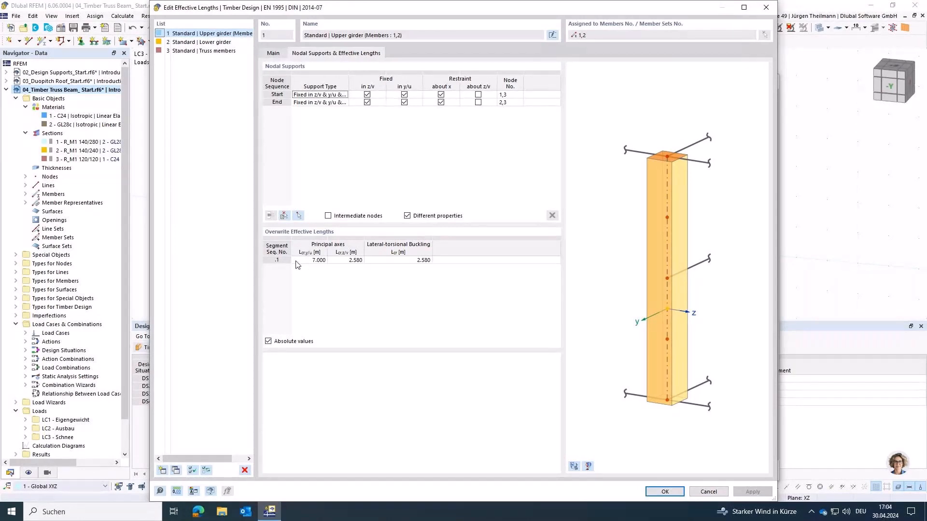
pyautogui.click(269, 342)
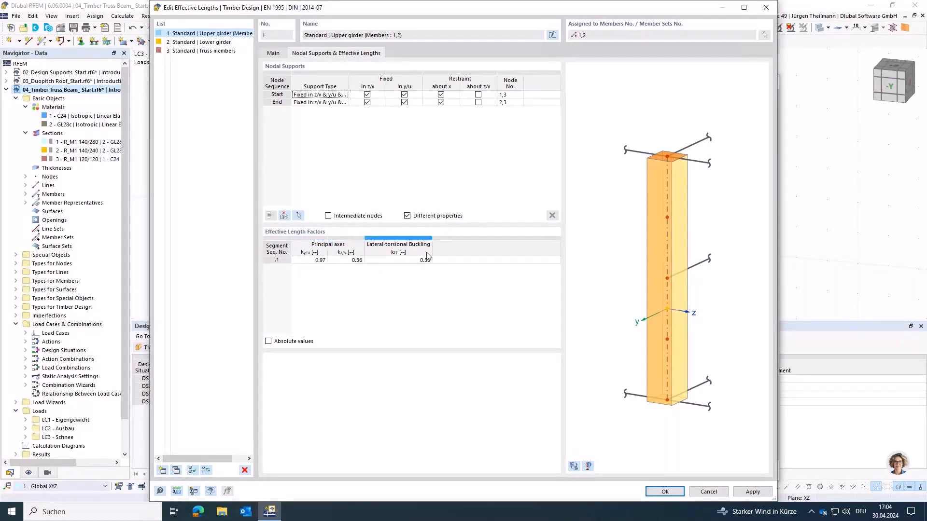
pyautogui.click(268, 342)
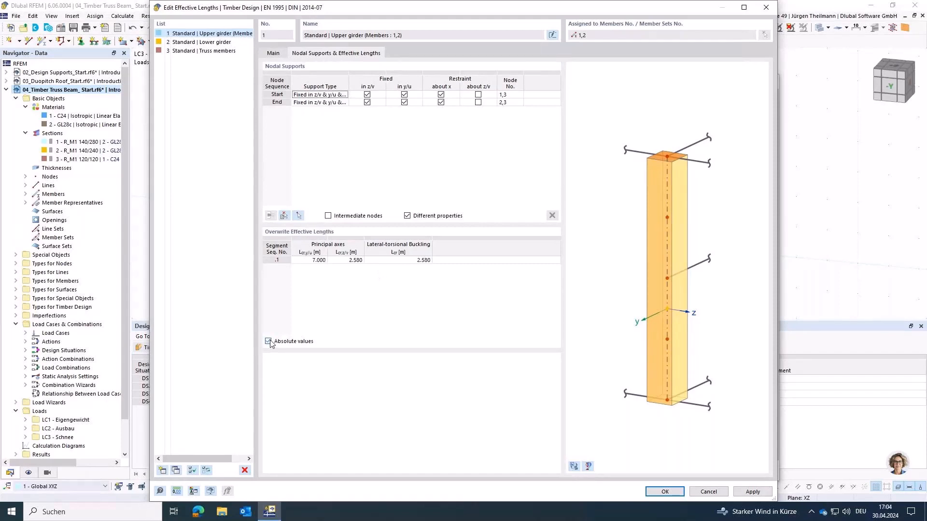
pyautogui.click(666, 492)
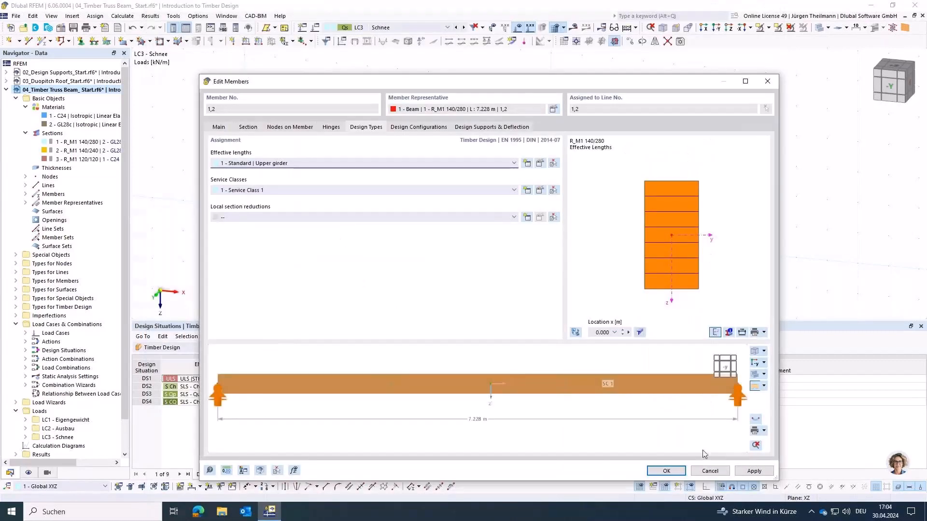
pyautogui.click(670, 471)
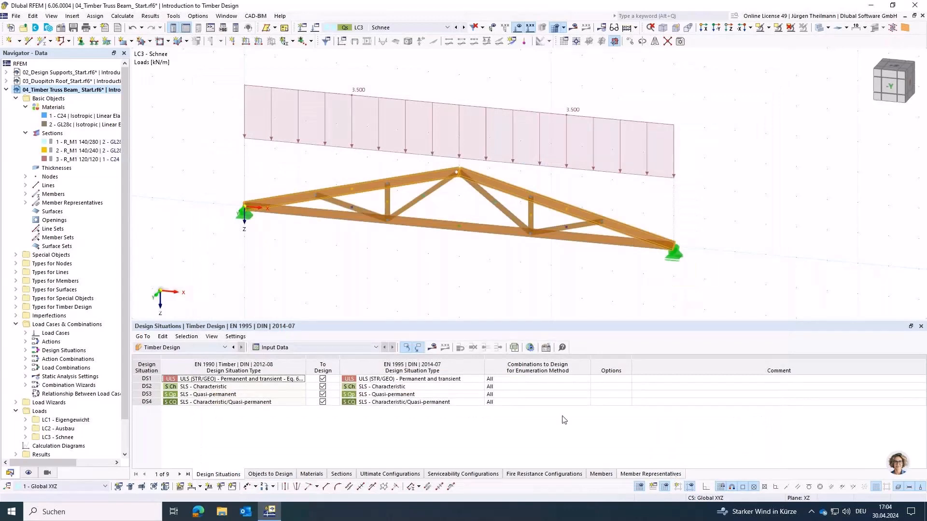
# Step: Assign the Lower girder effective lengths to the bottom chord member
pyautogui.doubleClick(429, 226)
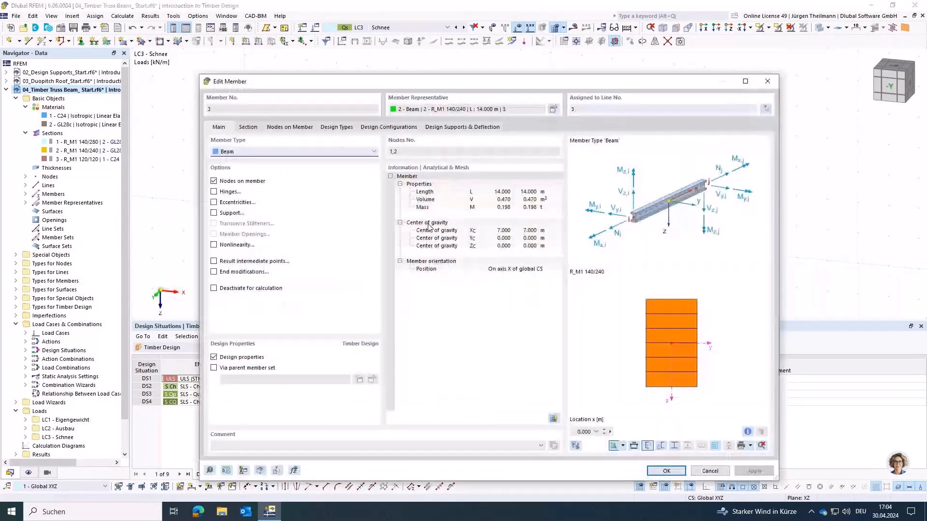
pyautogui.click(331, 128)
pyautogui.click(327, 160)
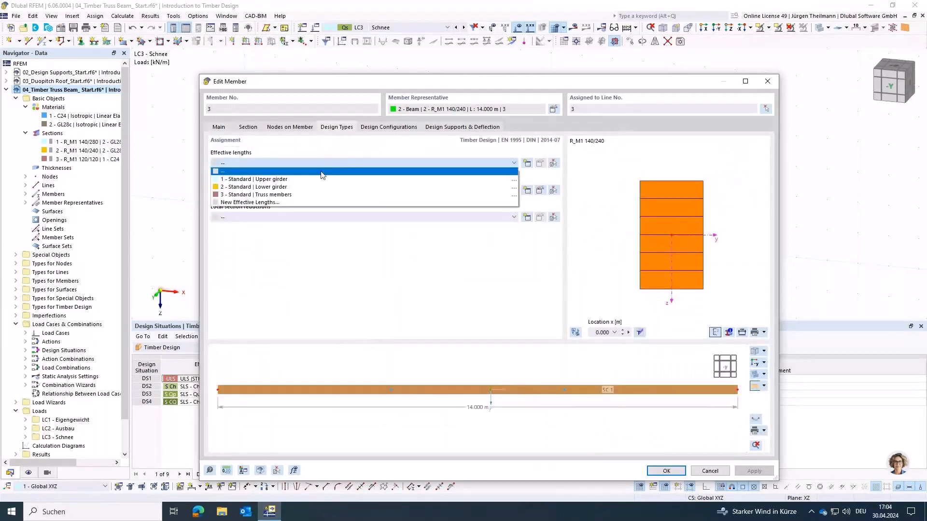
pyautogui.click(219, 188)
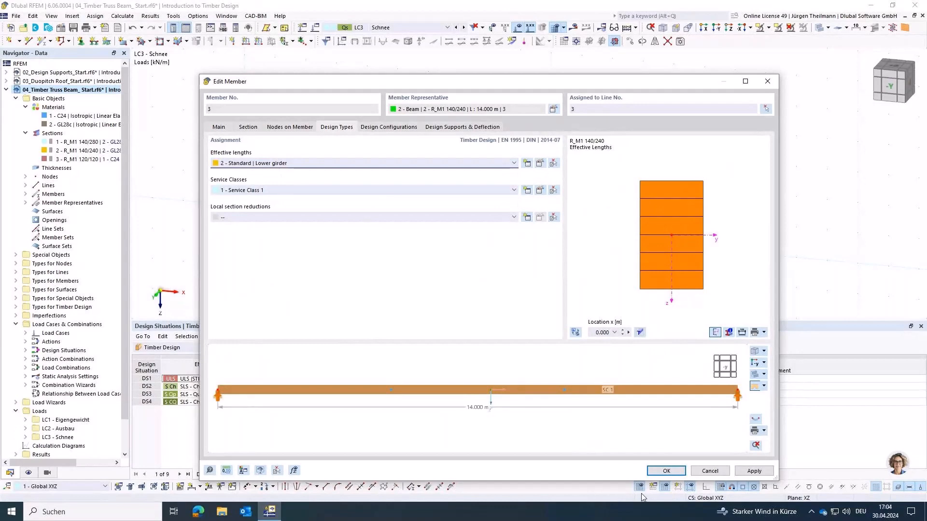
pyautogui.click(665, 472)
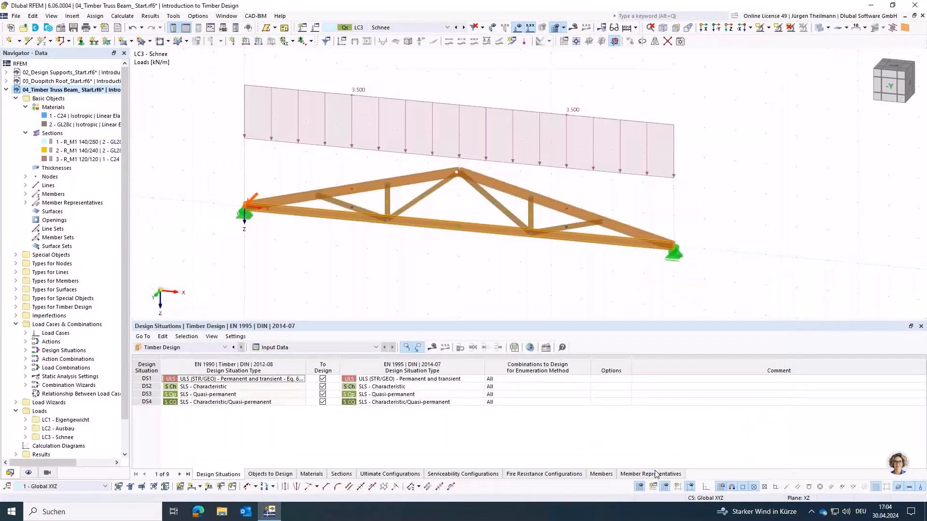
# Step: Assign the Truss members effective lengths to the six web members of the truss together
pyautogui.click(352, 208)
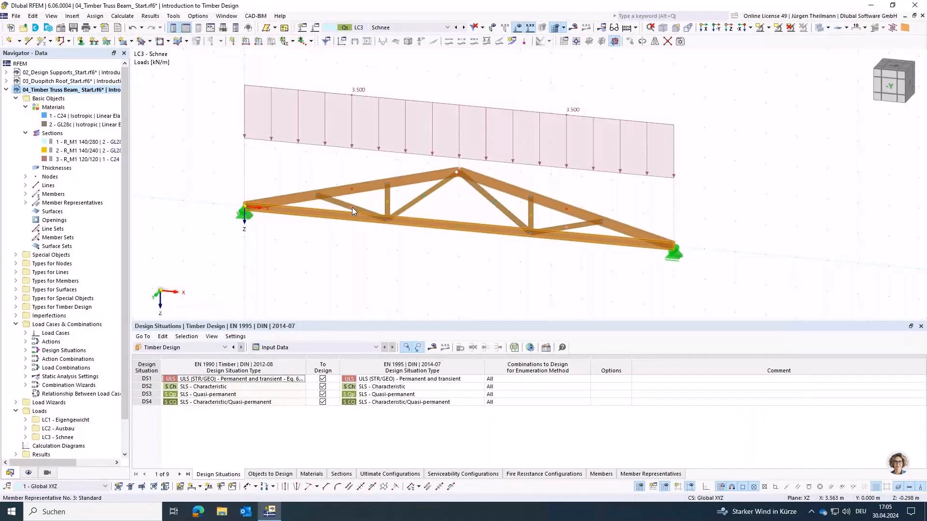
pyautogui.click(389, 205)
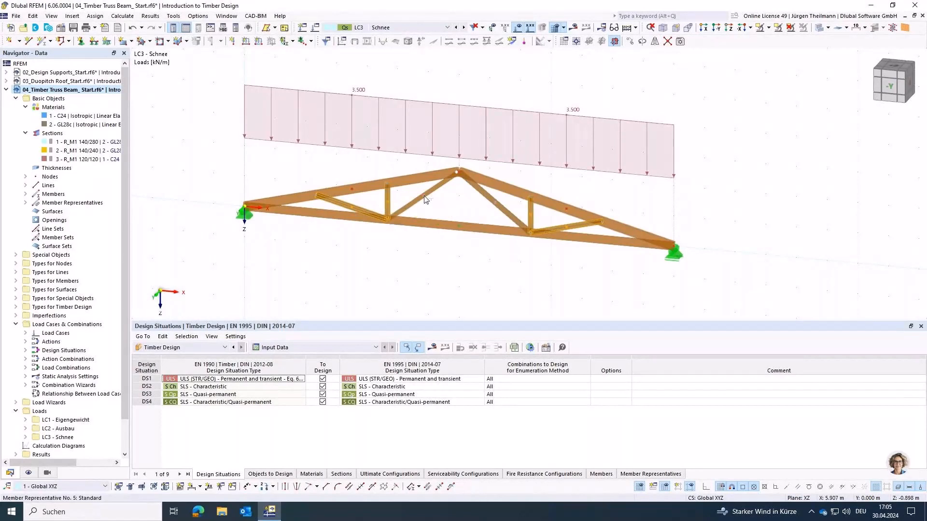
pyautogui.click(425, 199)
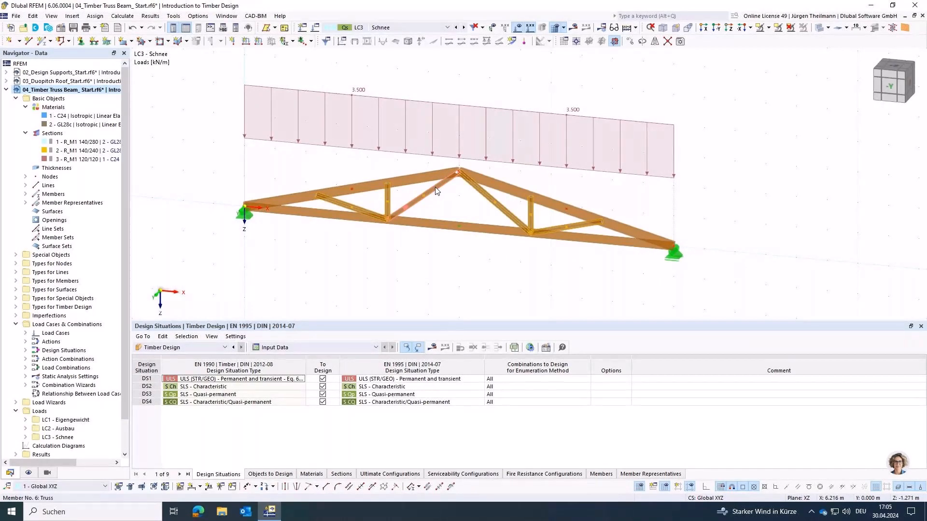
pyautogui.doubleClick(436, 191)
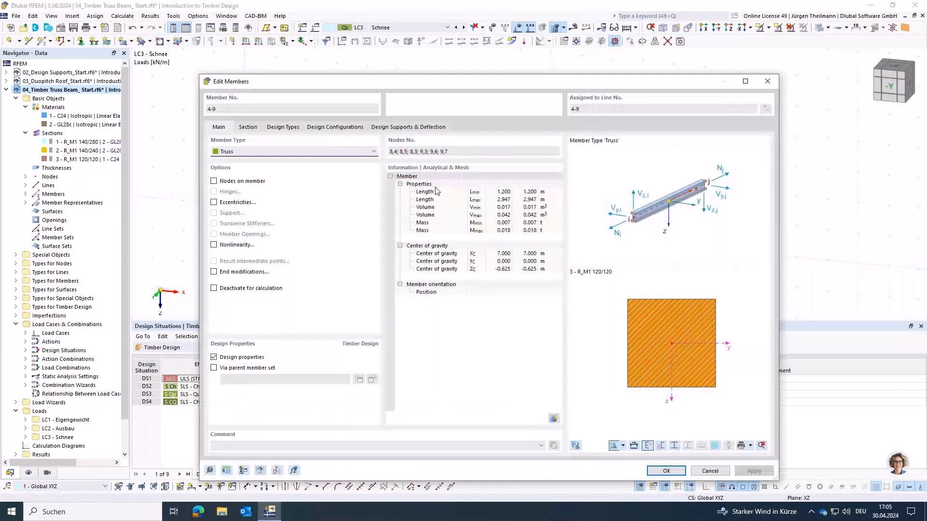
pyautogui.click(283, 127)
pyautogui.click(362, 163)
pyautogui.click(223, 199)
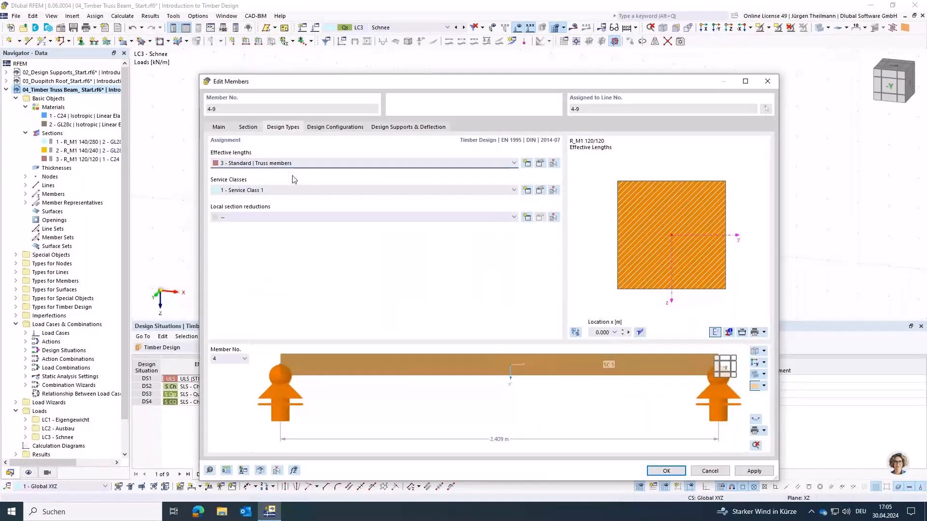
pyautogui.click(667, 471)
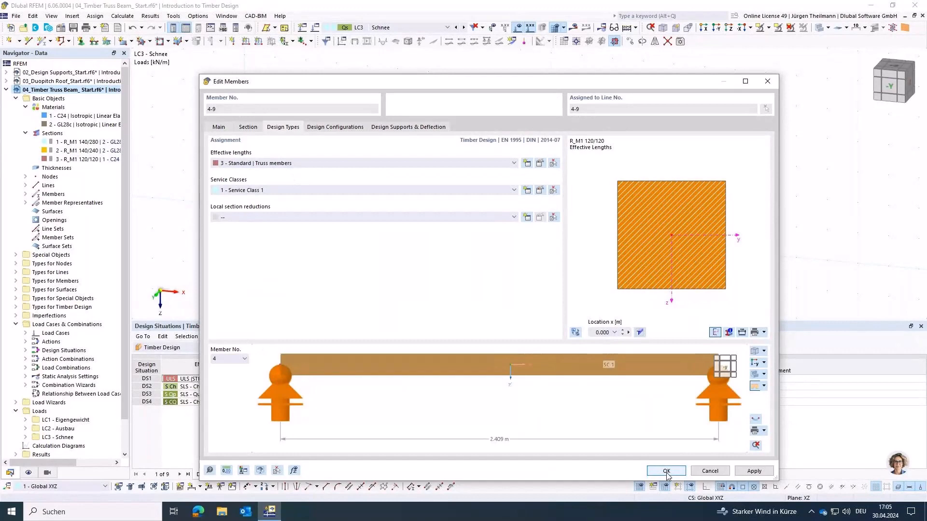
# Step: Run the Timber Design calculation and examine the member design ratios on the truss
pyautogui.hotkey('ctrl', 'F5')
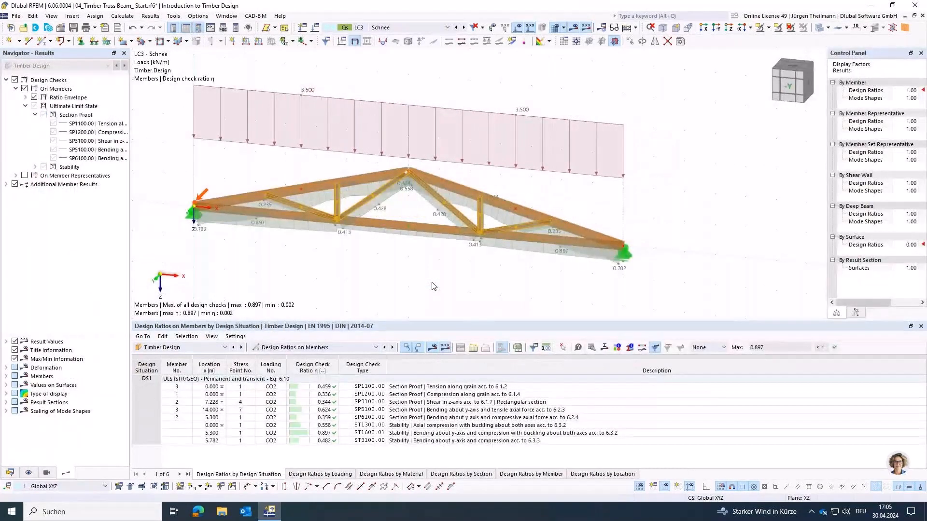
pyautogui.moveTo(458, 266); pyautogui.dragTo(518, 229, button='middle')
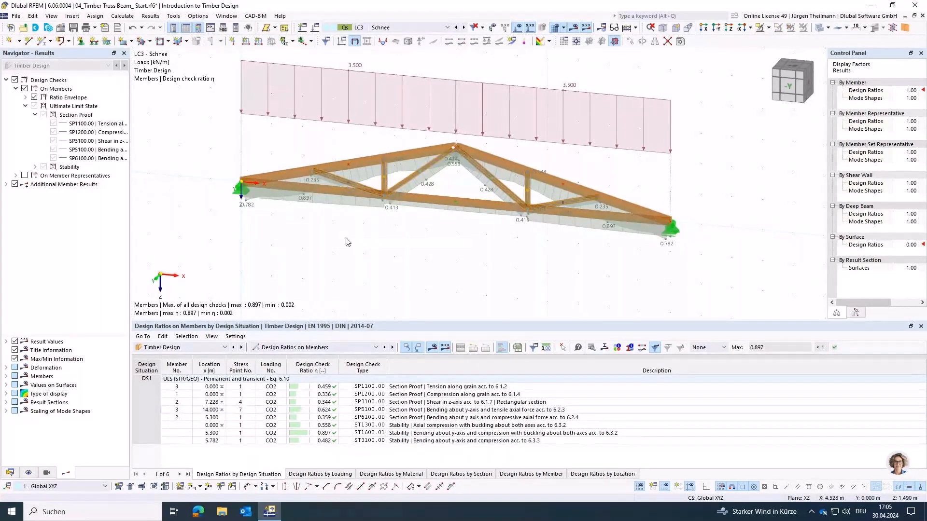
pyautogui.keyDown('ctrl'); pyautogui.moveTo(346, 239); pyautogui.dragTo(369, 237, button='middle'); pyautogui.keyUp('ctrl')
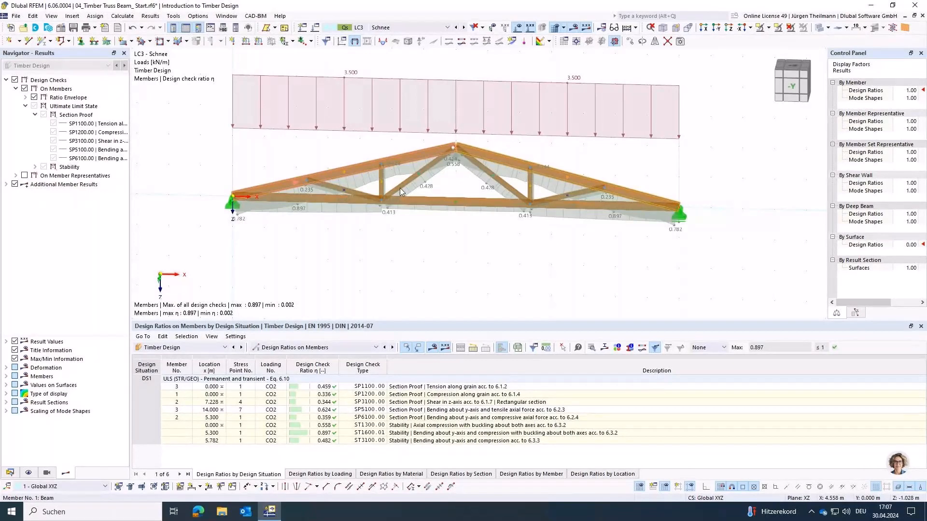
# Step: Combine the two top chord members into a member set of type Continuous Members
pyautogui.rightClick(411, 152)
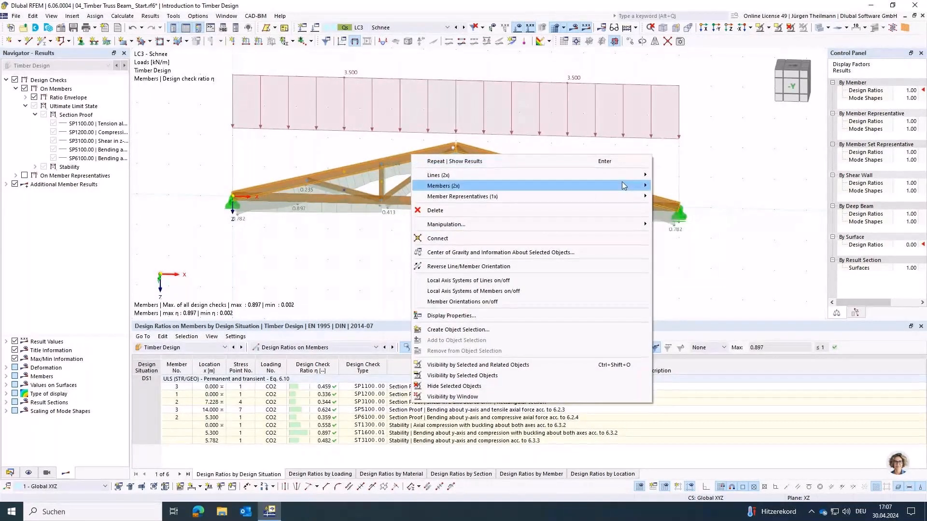
pyautogui.moveTo(624, 186)
pyautogui.click(680, 295)
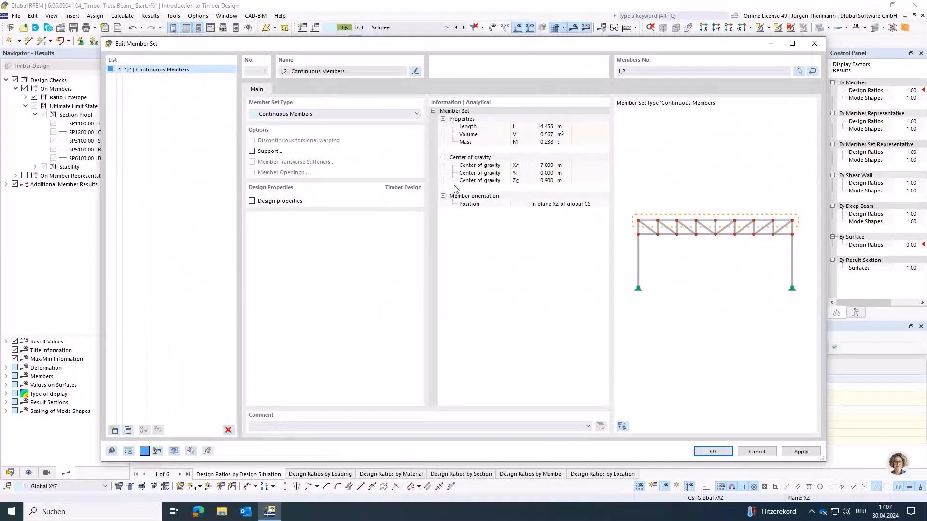
pyautogui.click(713, 452)
pyautogui.click(506, 301)
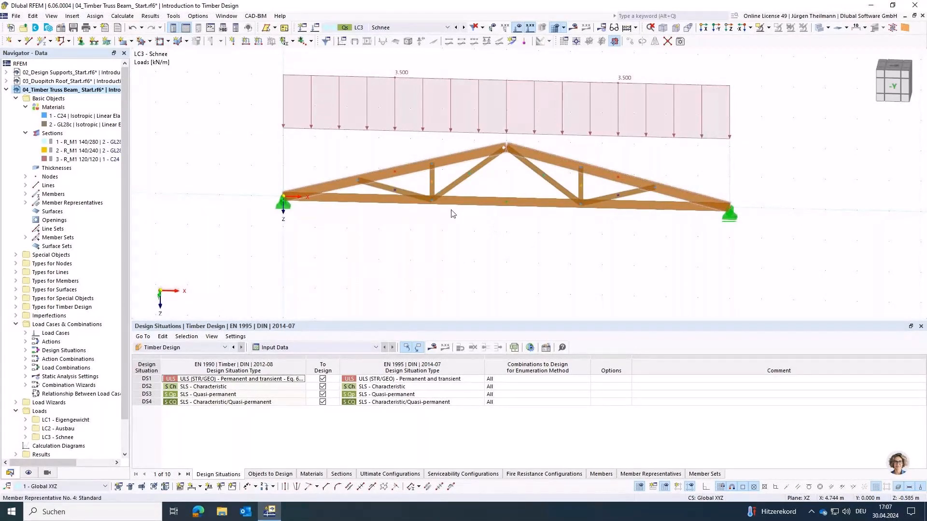
pyautogui.moveTo(478, 254); pyautogui.dragTo(470, 272, button='middle')
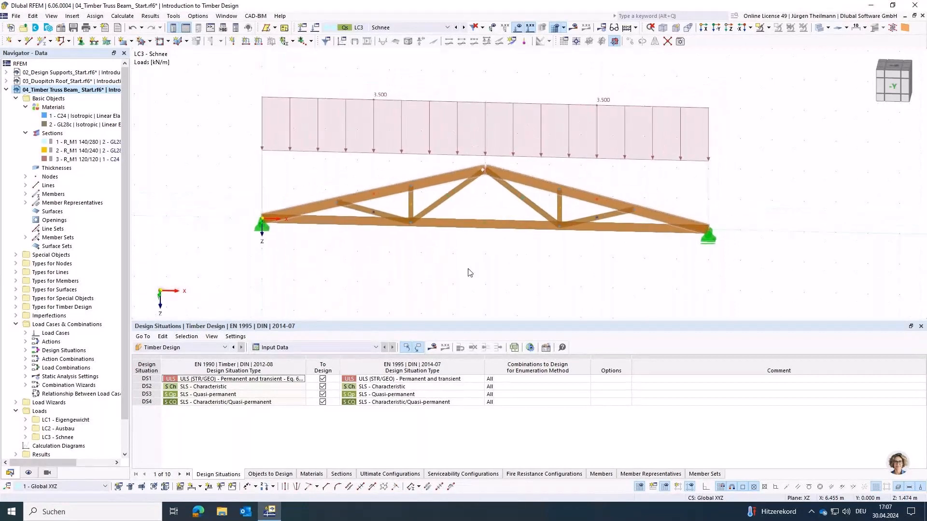